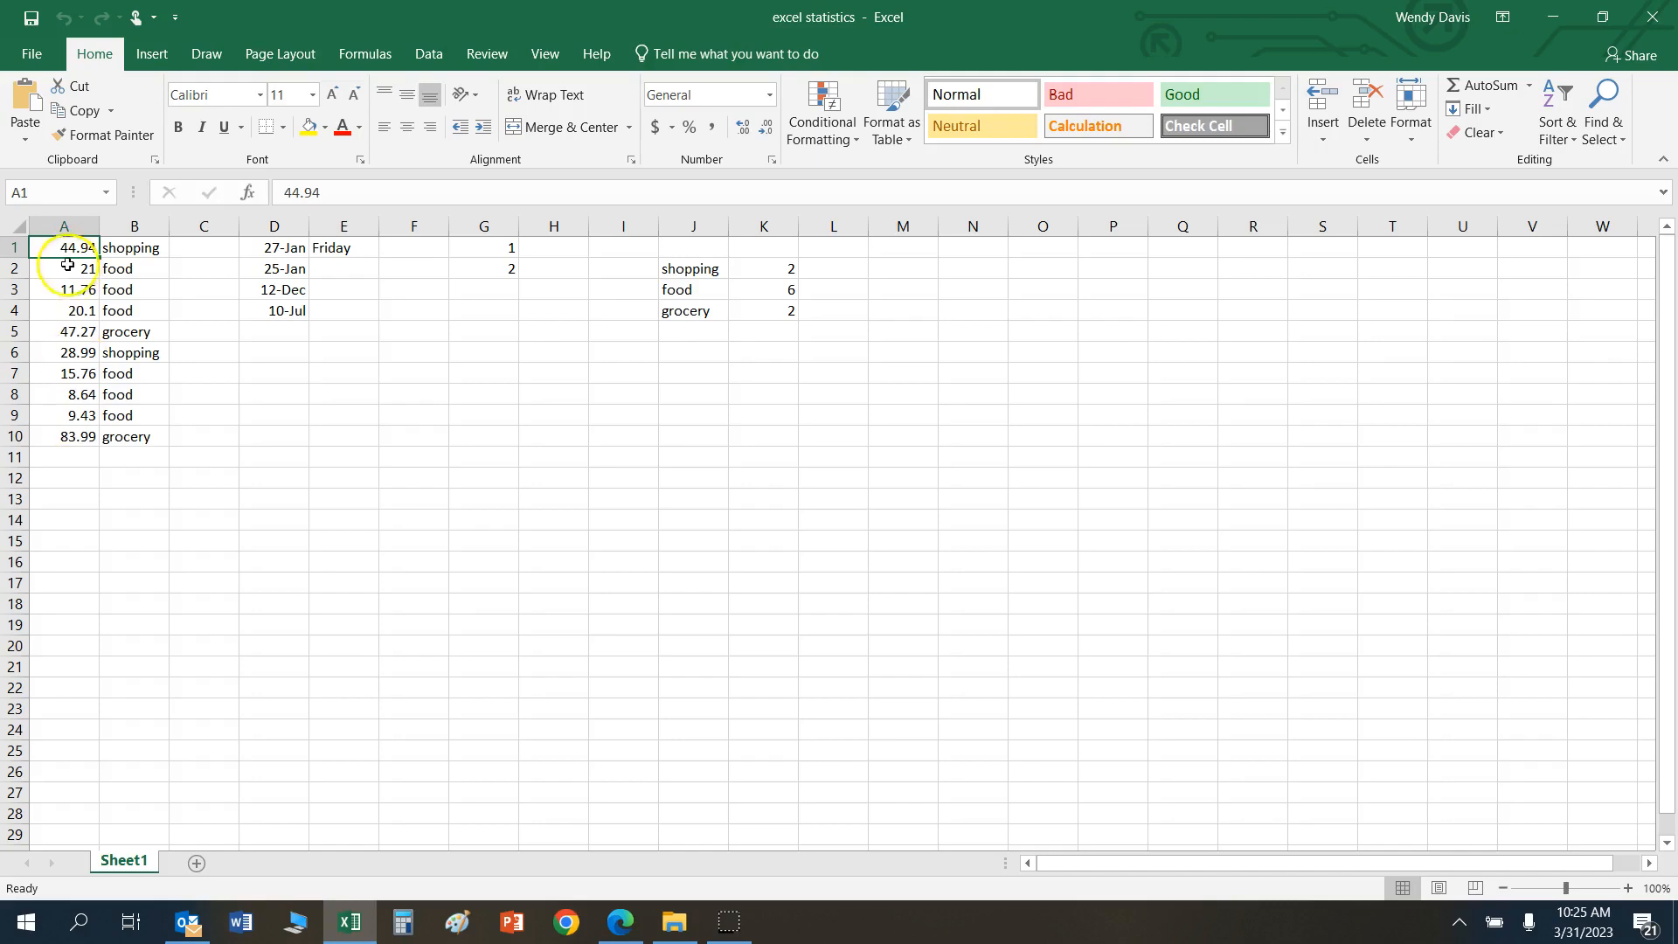
Step: Enter the label "average" in cell B12, below the category list
{"action": "left_click", "coordinate": [81, 455]}
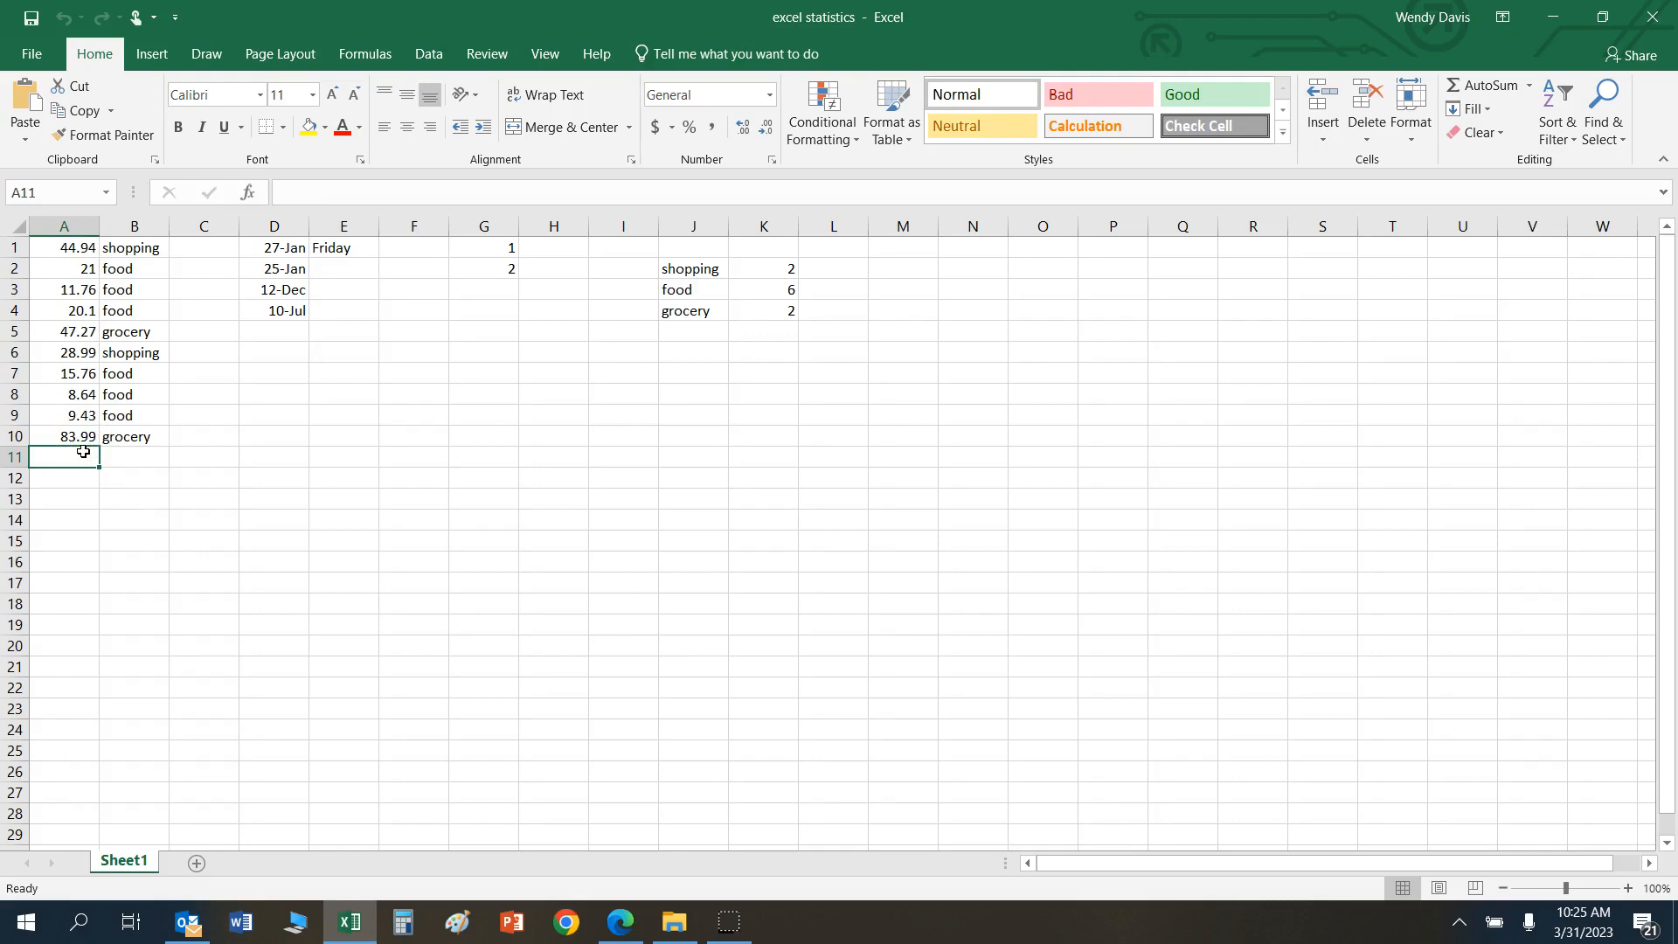
{"action": "key", "text": "Up"}
{"action": "key", "text": "Down"}
{"action": "key", "text": "Down"}
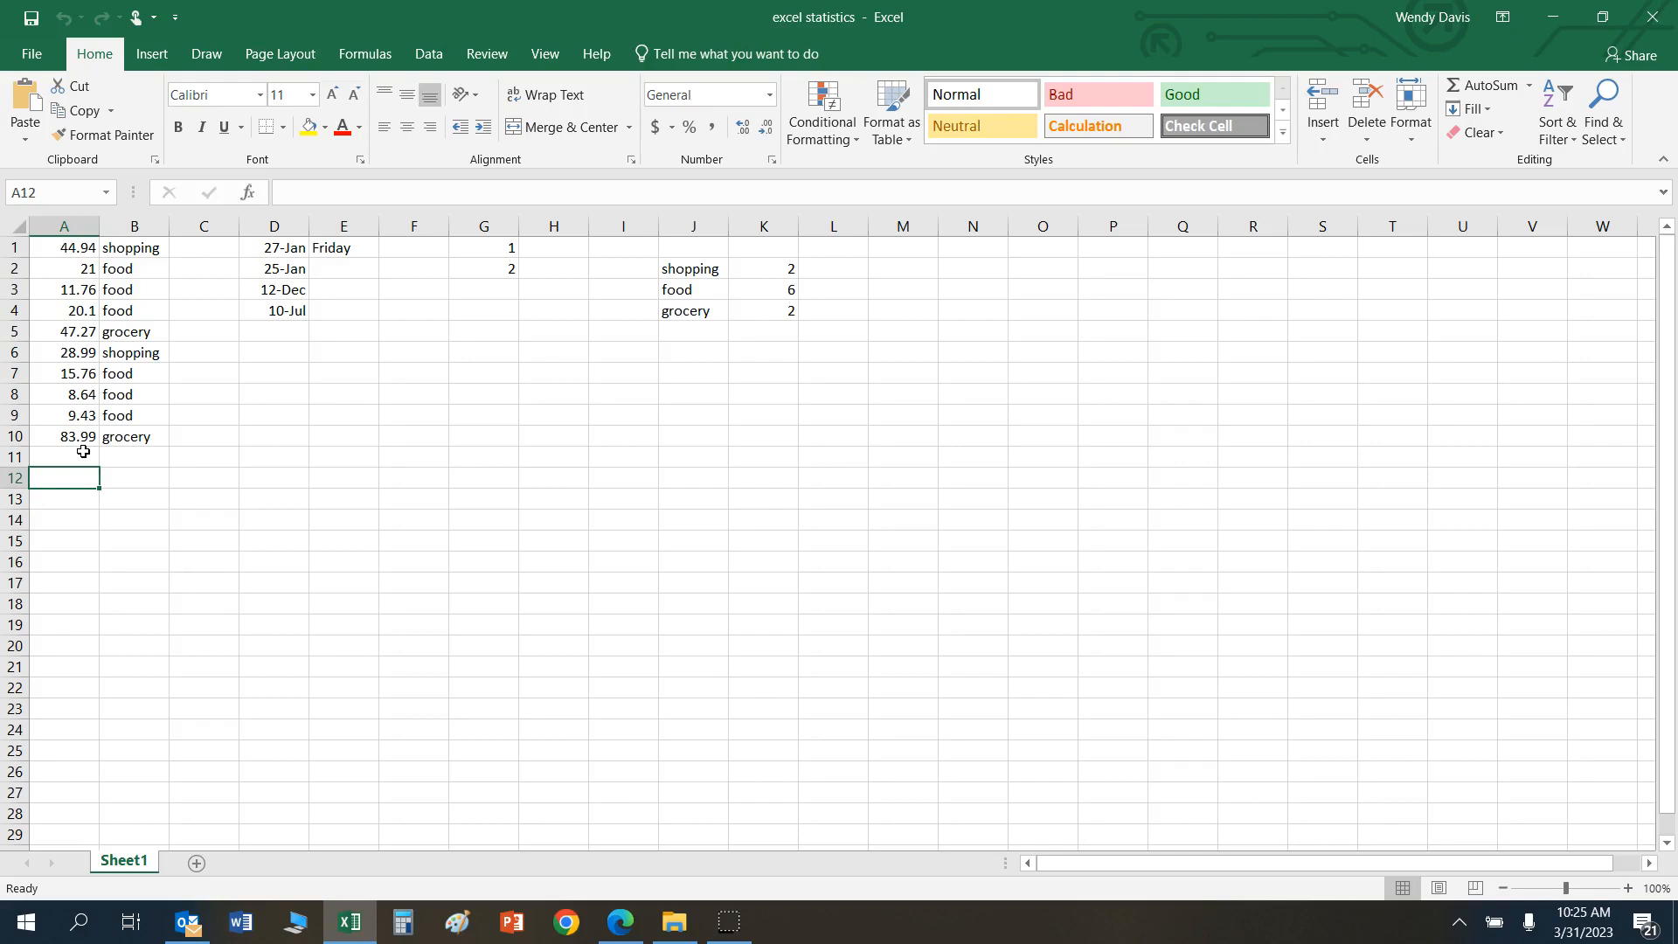
{"action": "key", "text": "Right"}
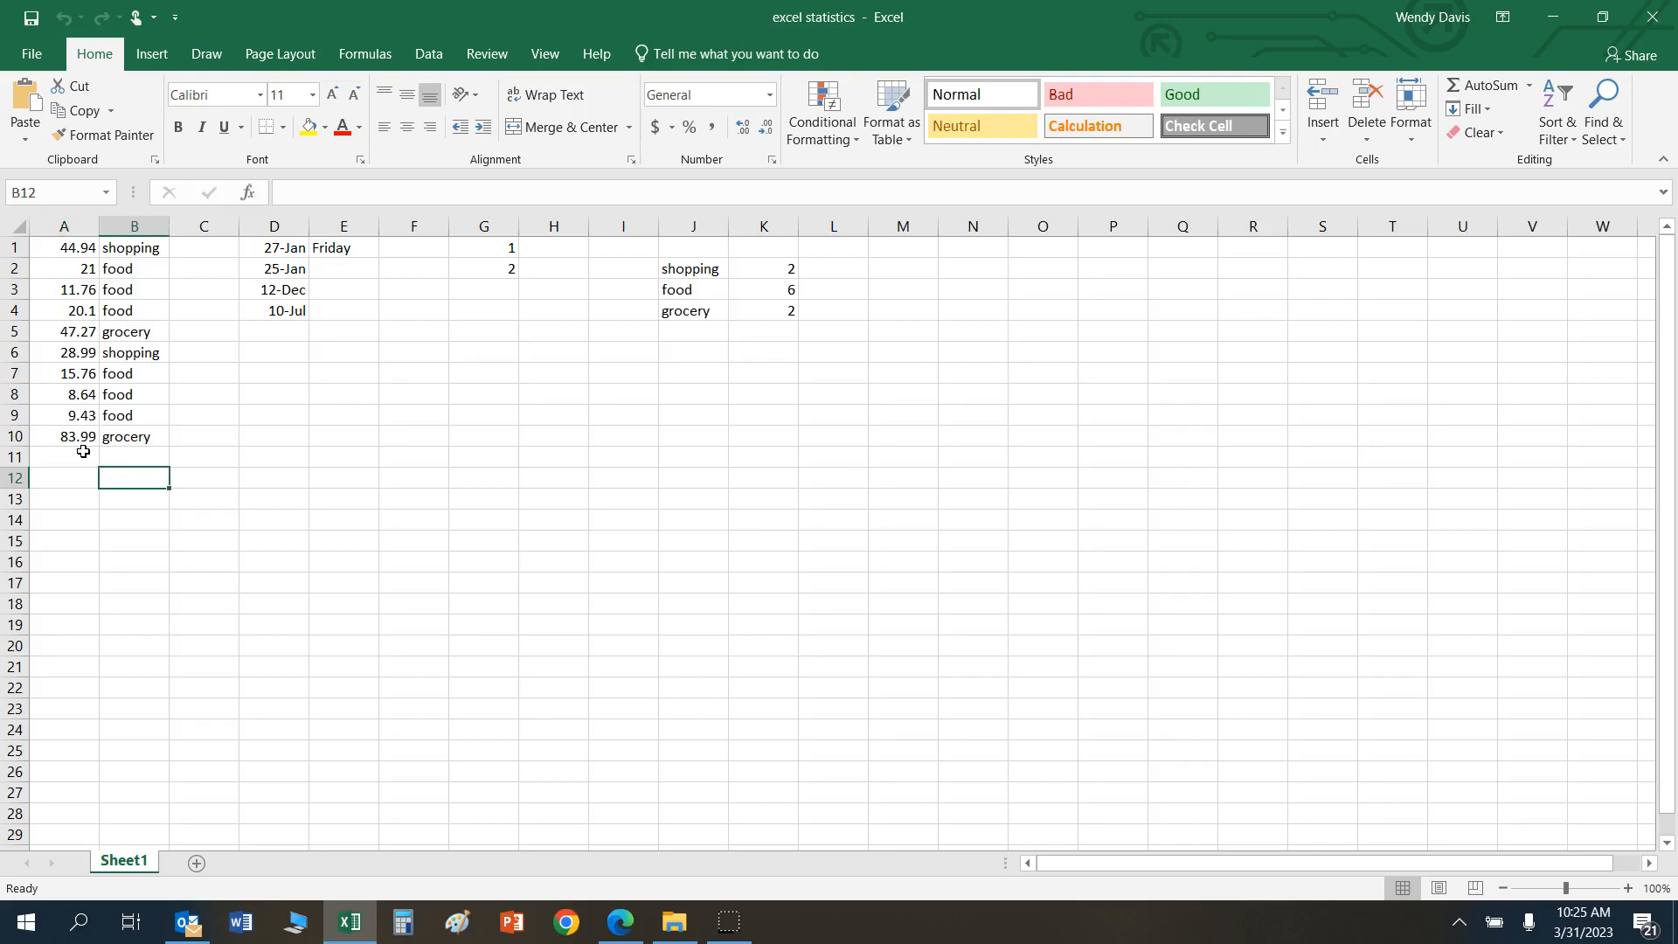
{"action": "type", "text": "average"}
{"action": "key", "text": "Return"}
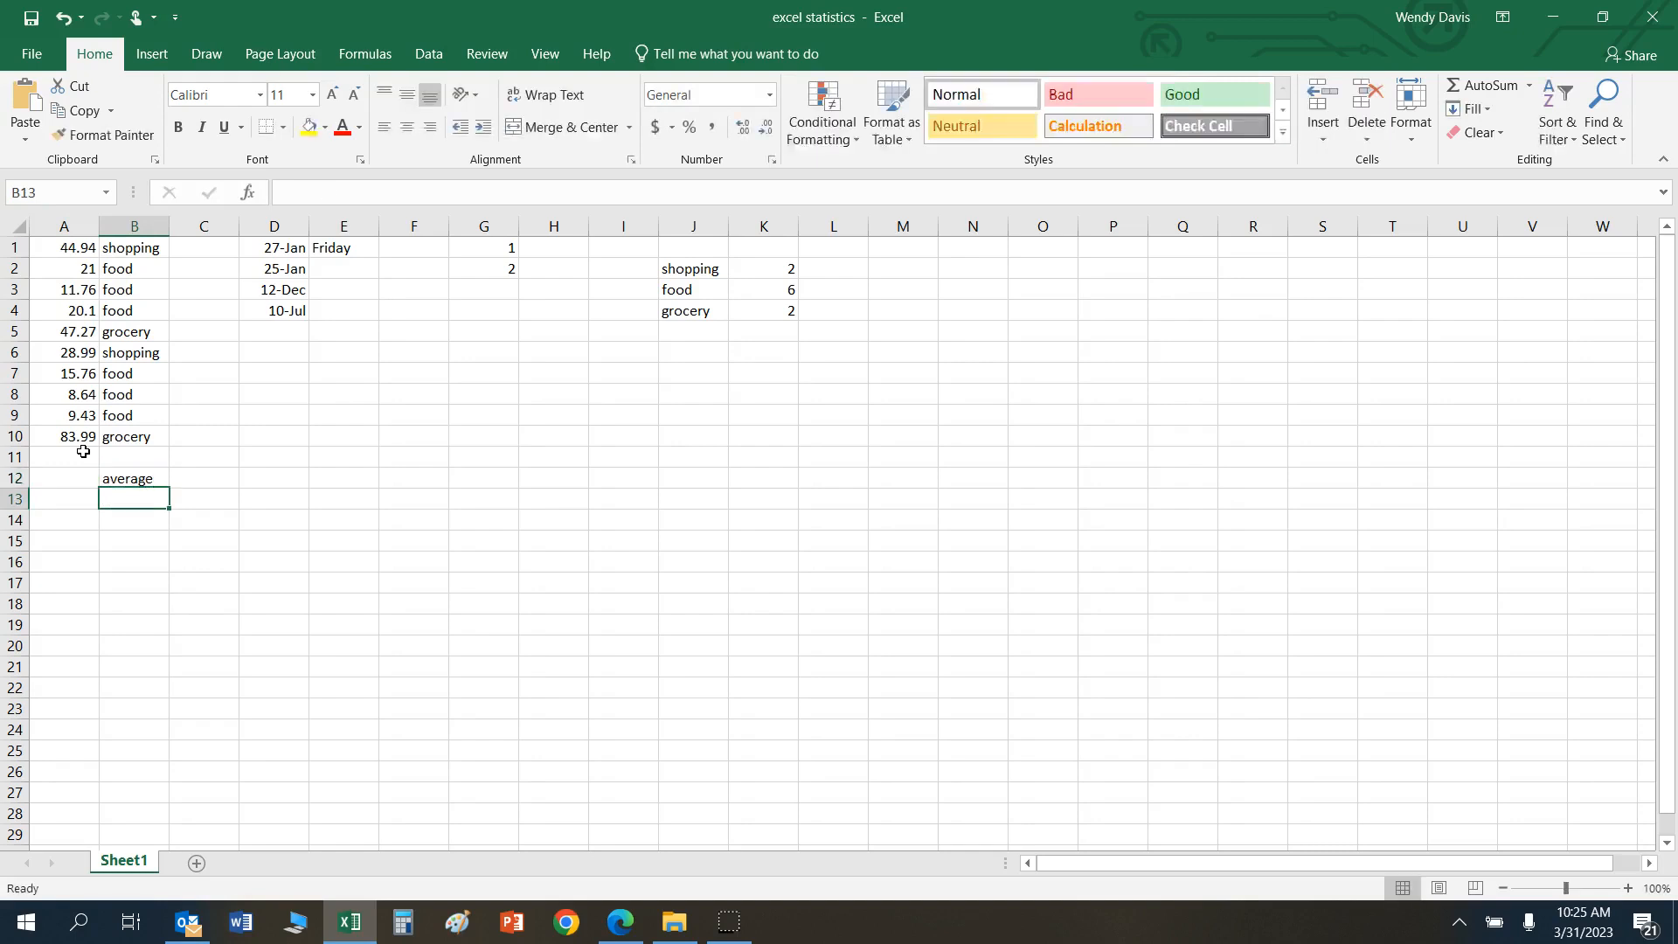
Step: Insert the statistical AVERAGE function in cell A12 for the range A1:A10
{"action": "key", "text": "Left"}
{"action": "key", "text": "Up"}
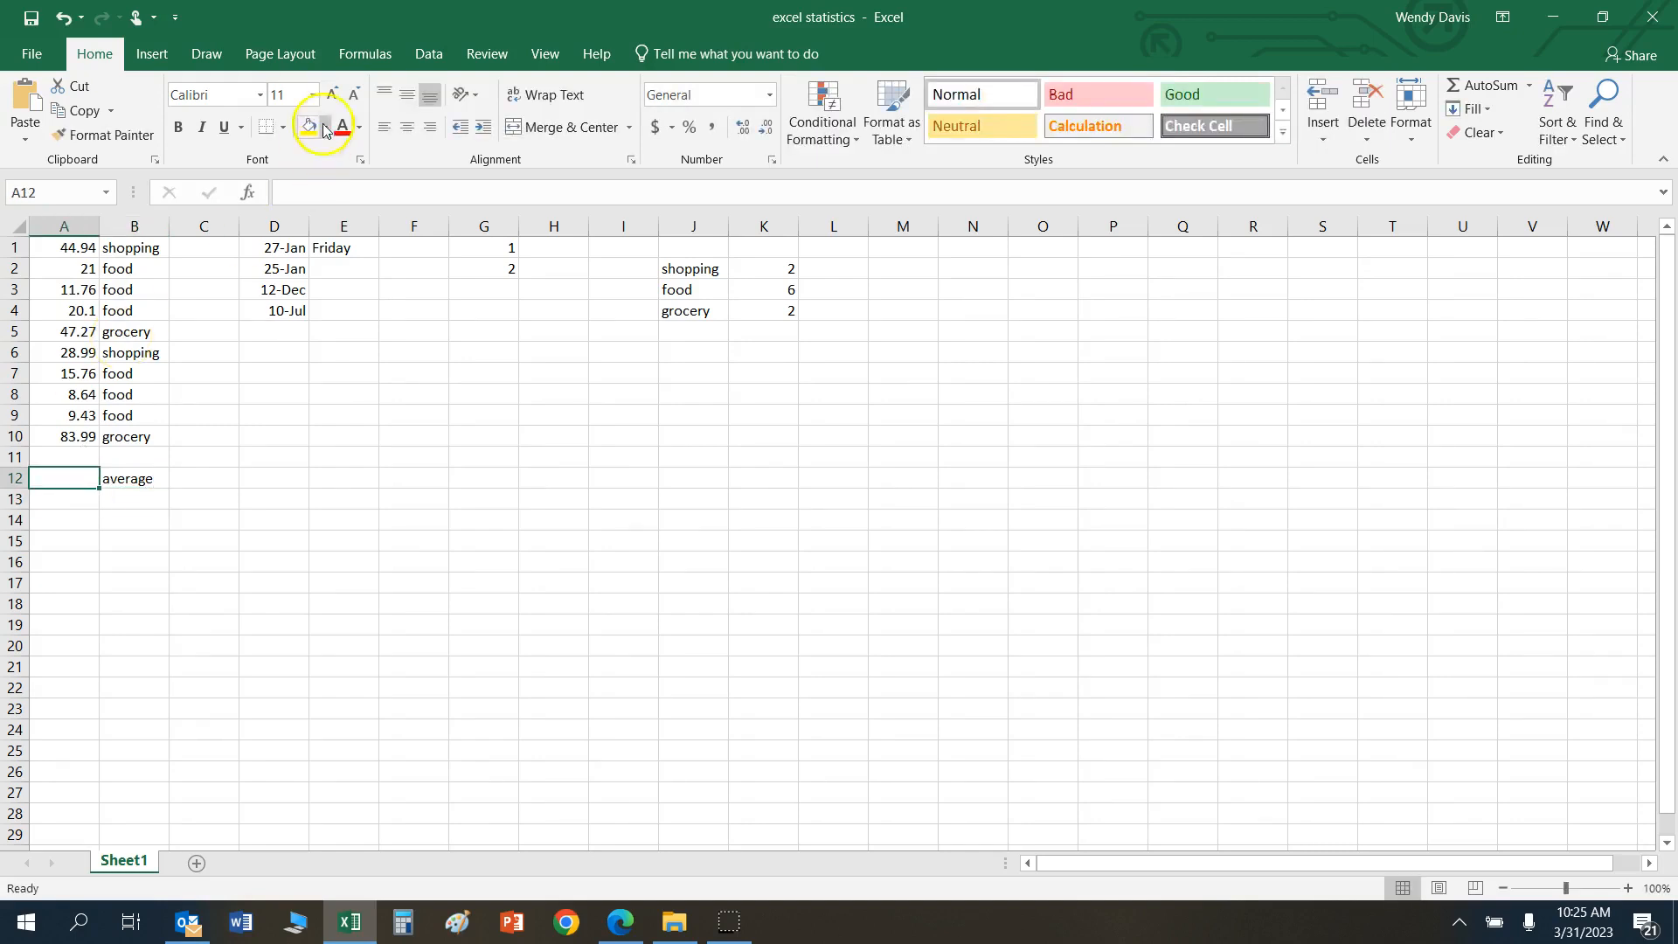
{"action": "left_click", "coordinate": [354, 55]}
{"action": "left_click", "coordinate": [519, 118]}
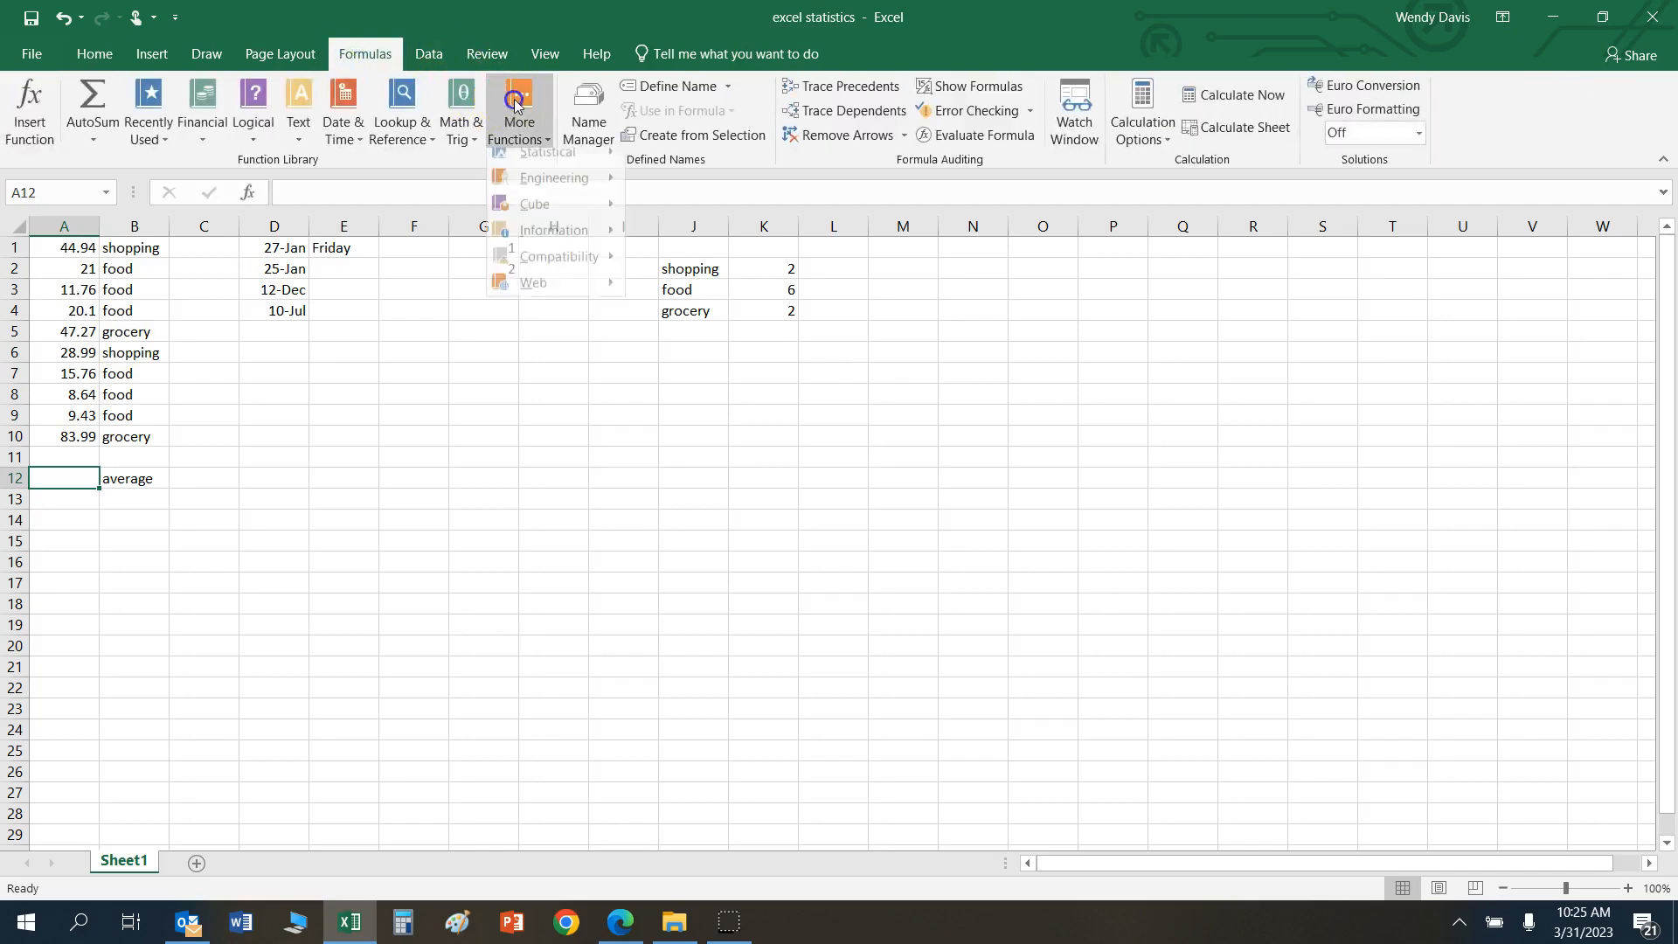
{"action": "left_click", "coordinate": [557, 164]}
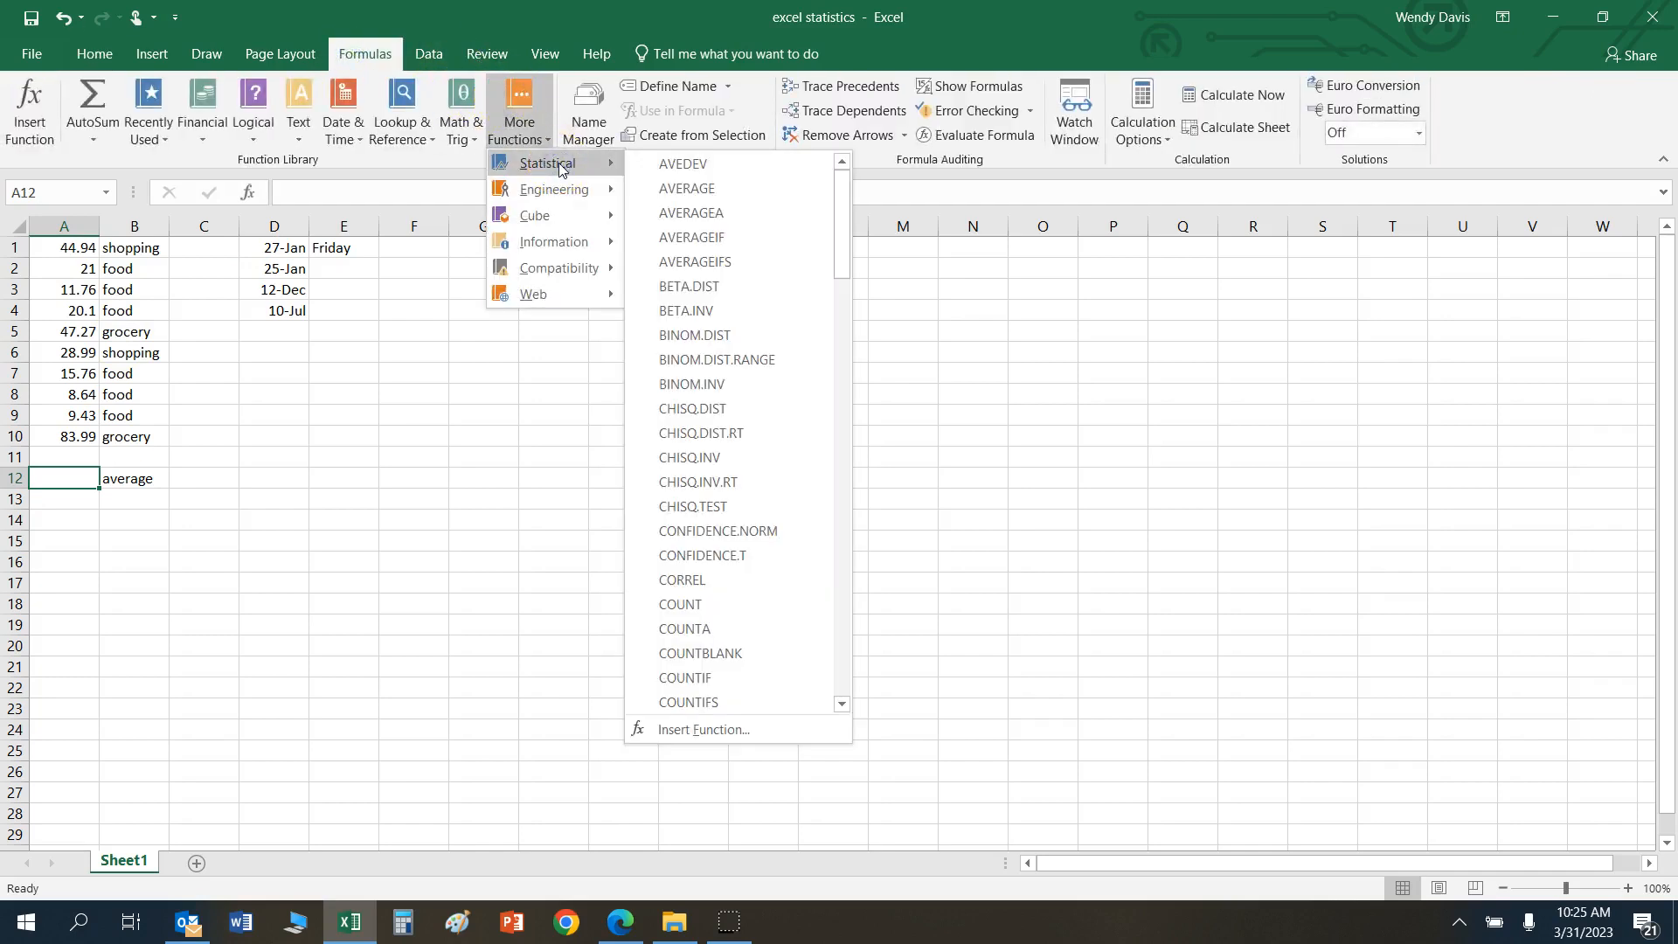
{"action": "left_click", "coordinate": [742, 188]}
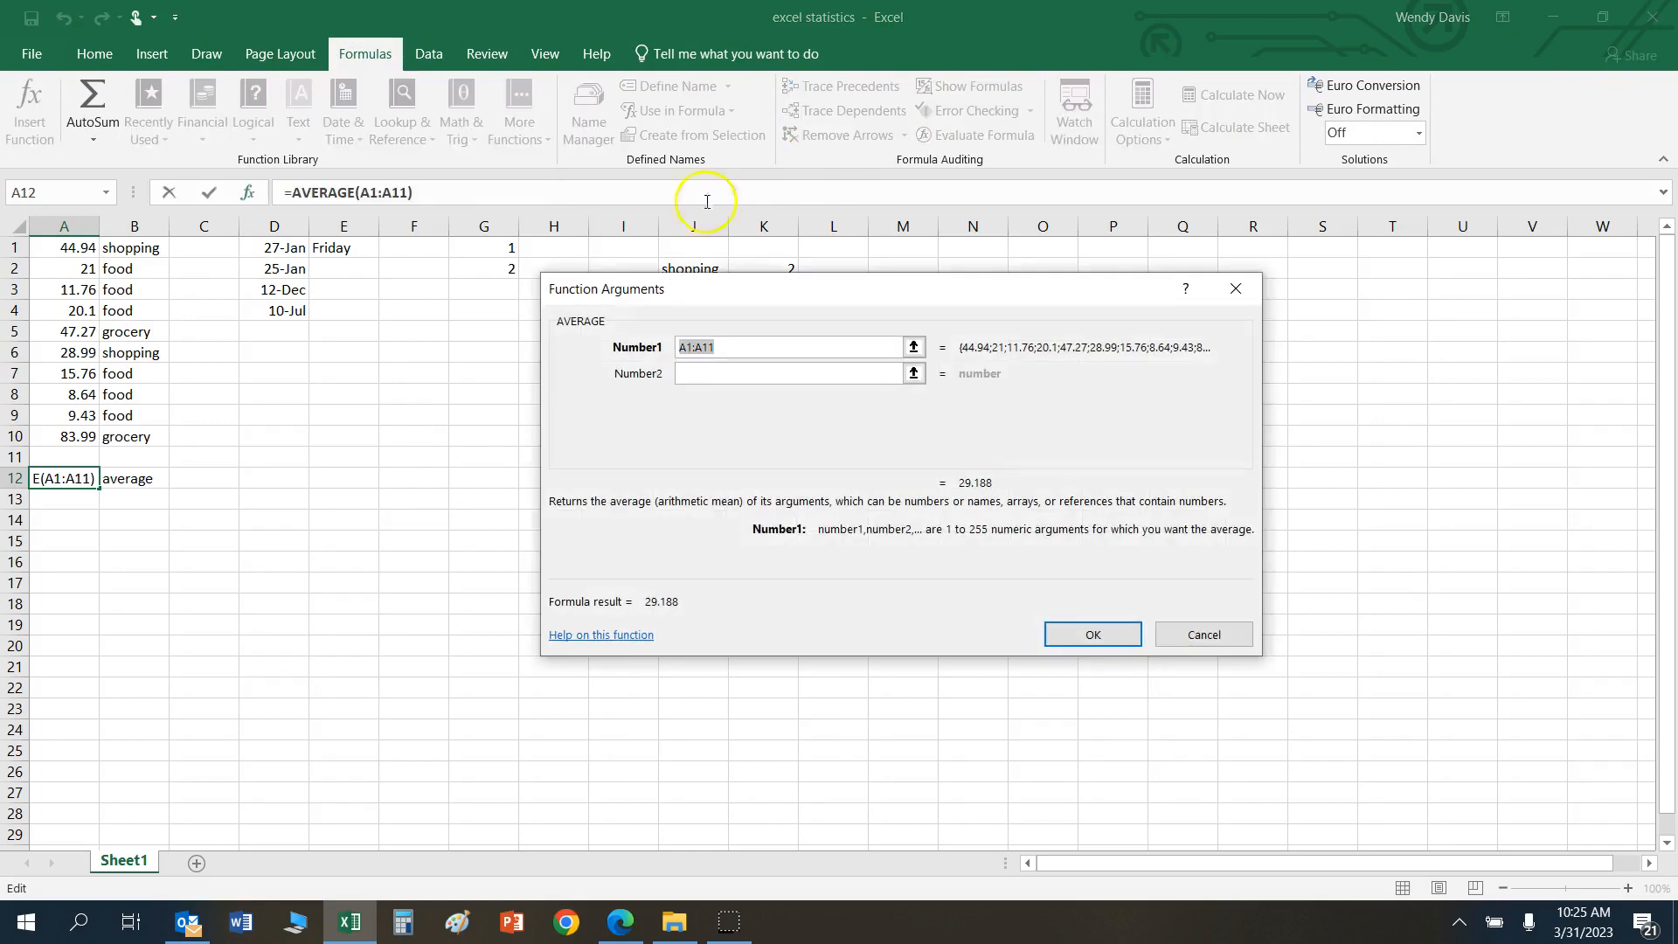
{"action": "left_click_drag", "start_coordinate": [65, 247], "coordinate": [86, 438]}
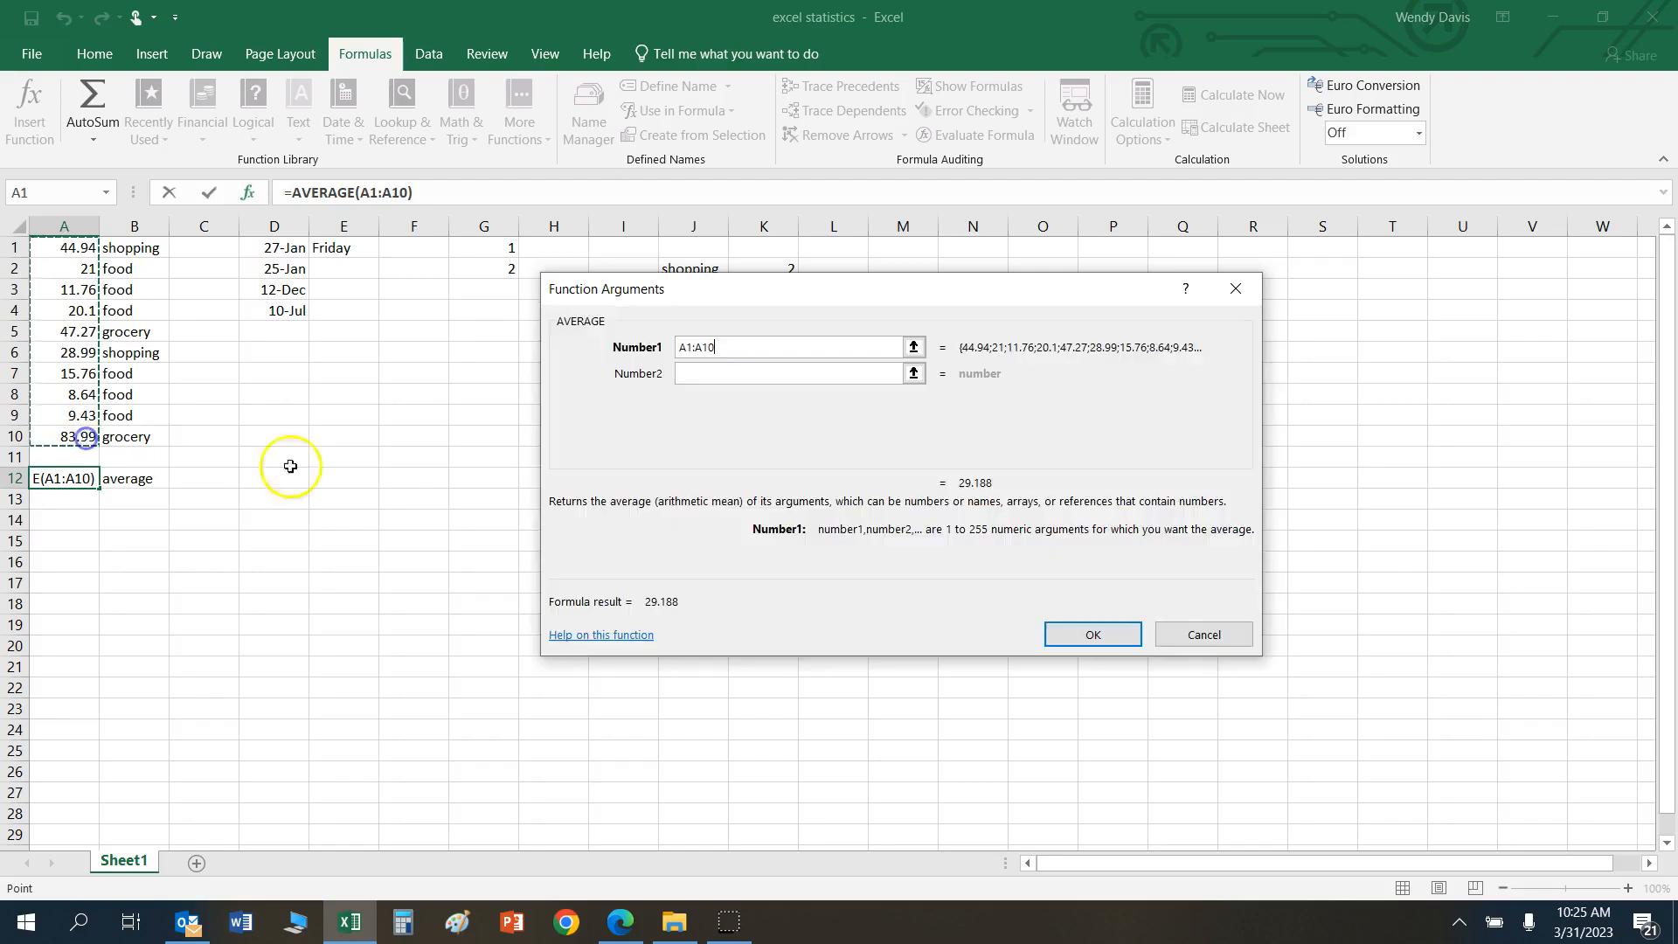
{"action": "left_click", "coordinate": [1089, 635]}
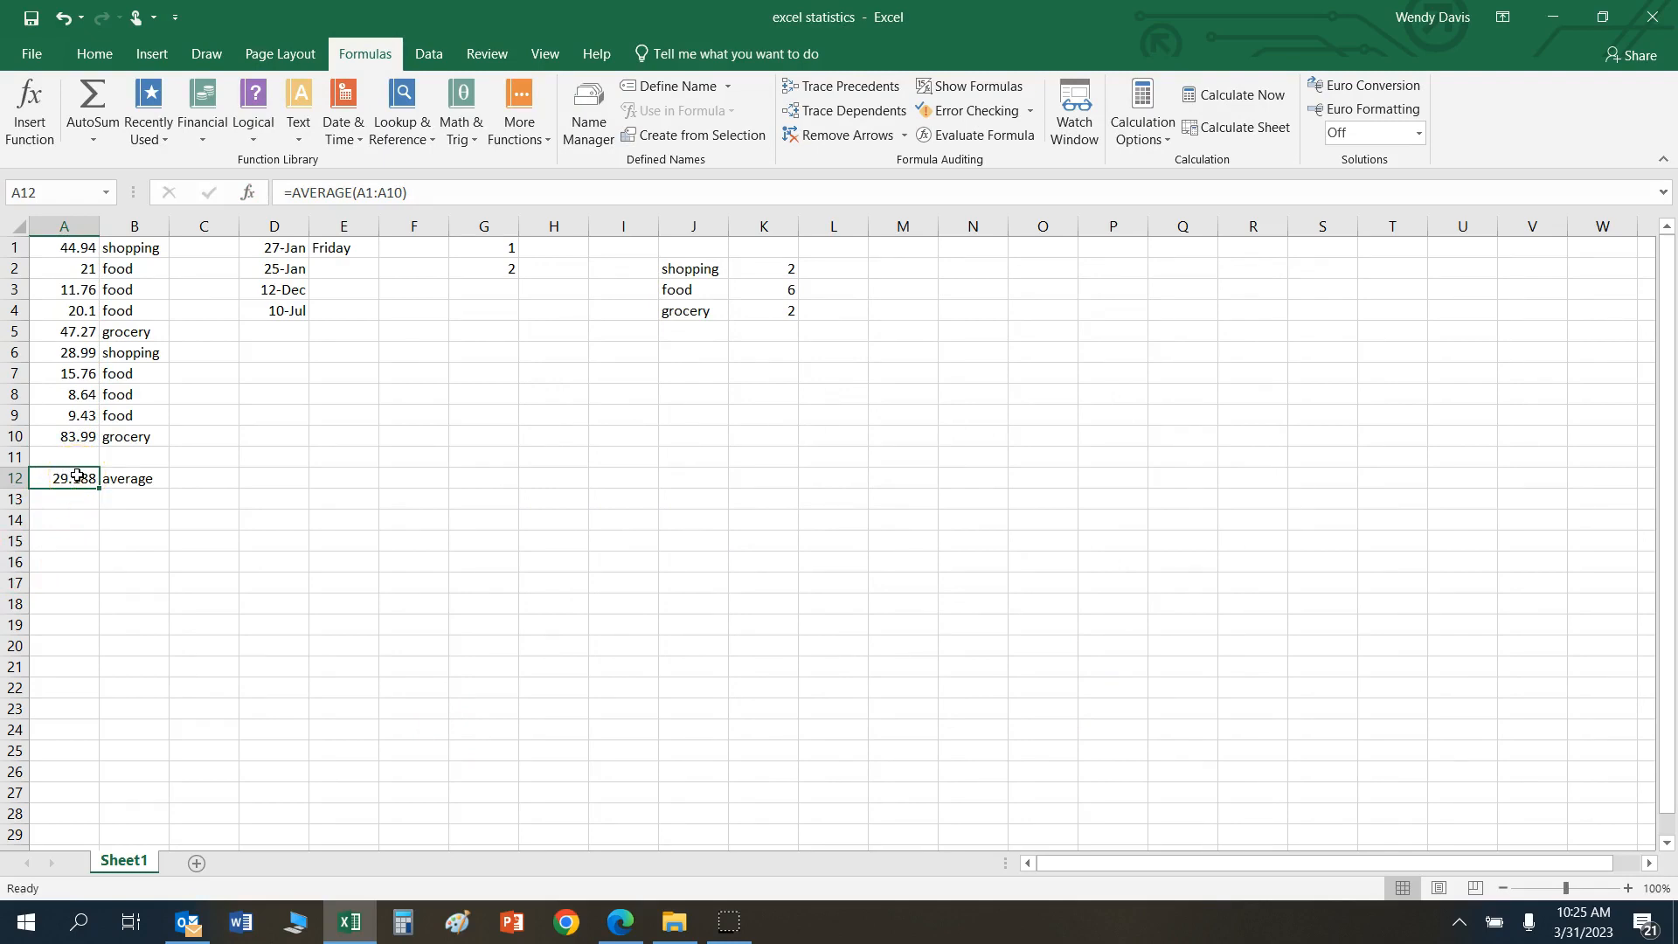
Step: Enter the label "standard deviation" in cell B13, below the average label
{"action": "left_click", "coordinate": [135, 499]}
{"action": "type", "text": "standard deviation"}
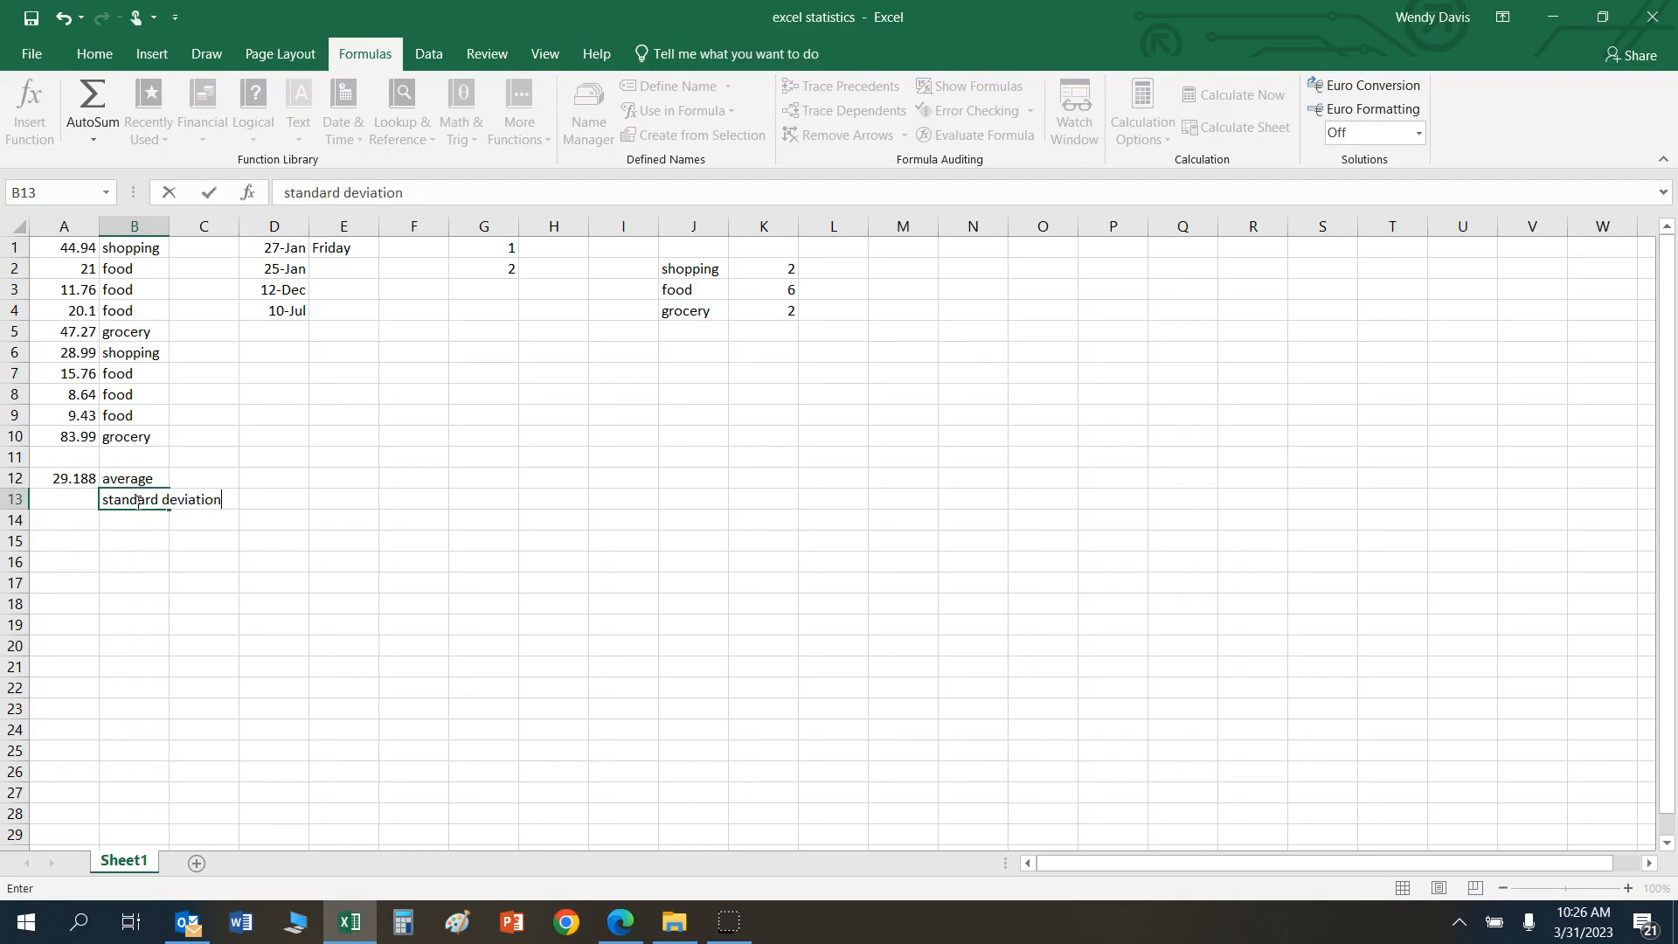
{"action": "key", "text": "Return"}
Step: Insert the statistical STDEV.S function in cell A13 for the range A1:A10
{"action": "key", "text": "Up"}
{"action": "key", "text": "Left"}
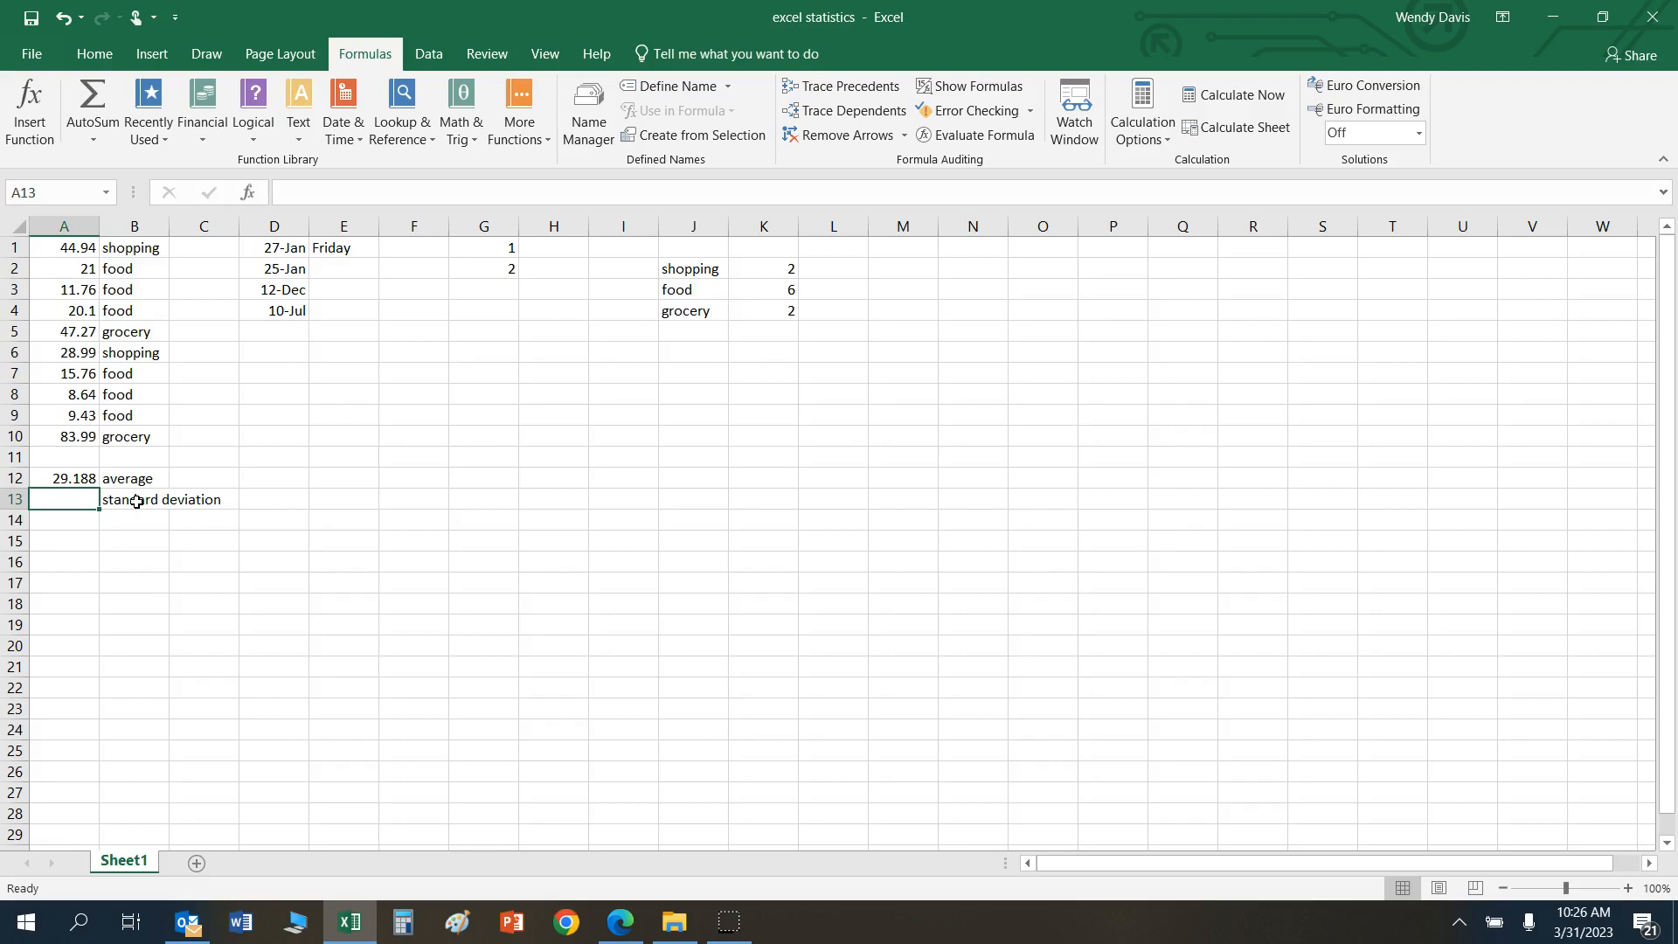
{"action": "left_click", "coordinate": [519, 111]}
{"action": "mouse_move", "coordinate": [546, 164]}
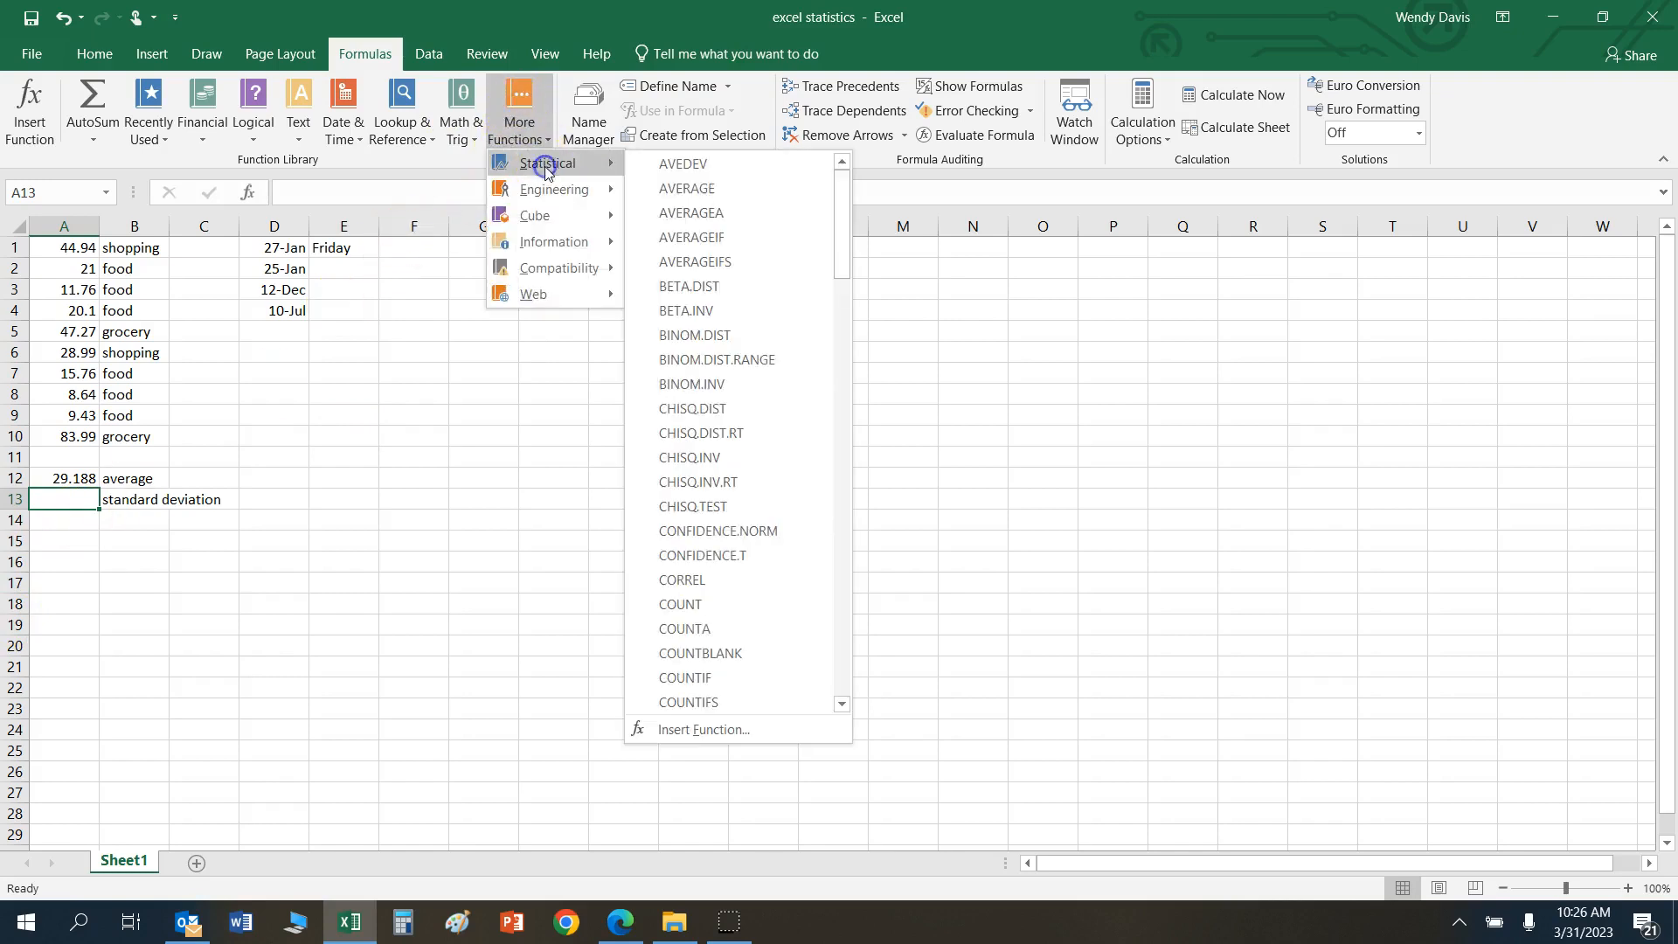
{"action": "scroll", "coordinate": [730, 644], "scroll_direction": "down", "scroll_amount": 20}
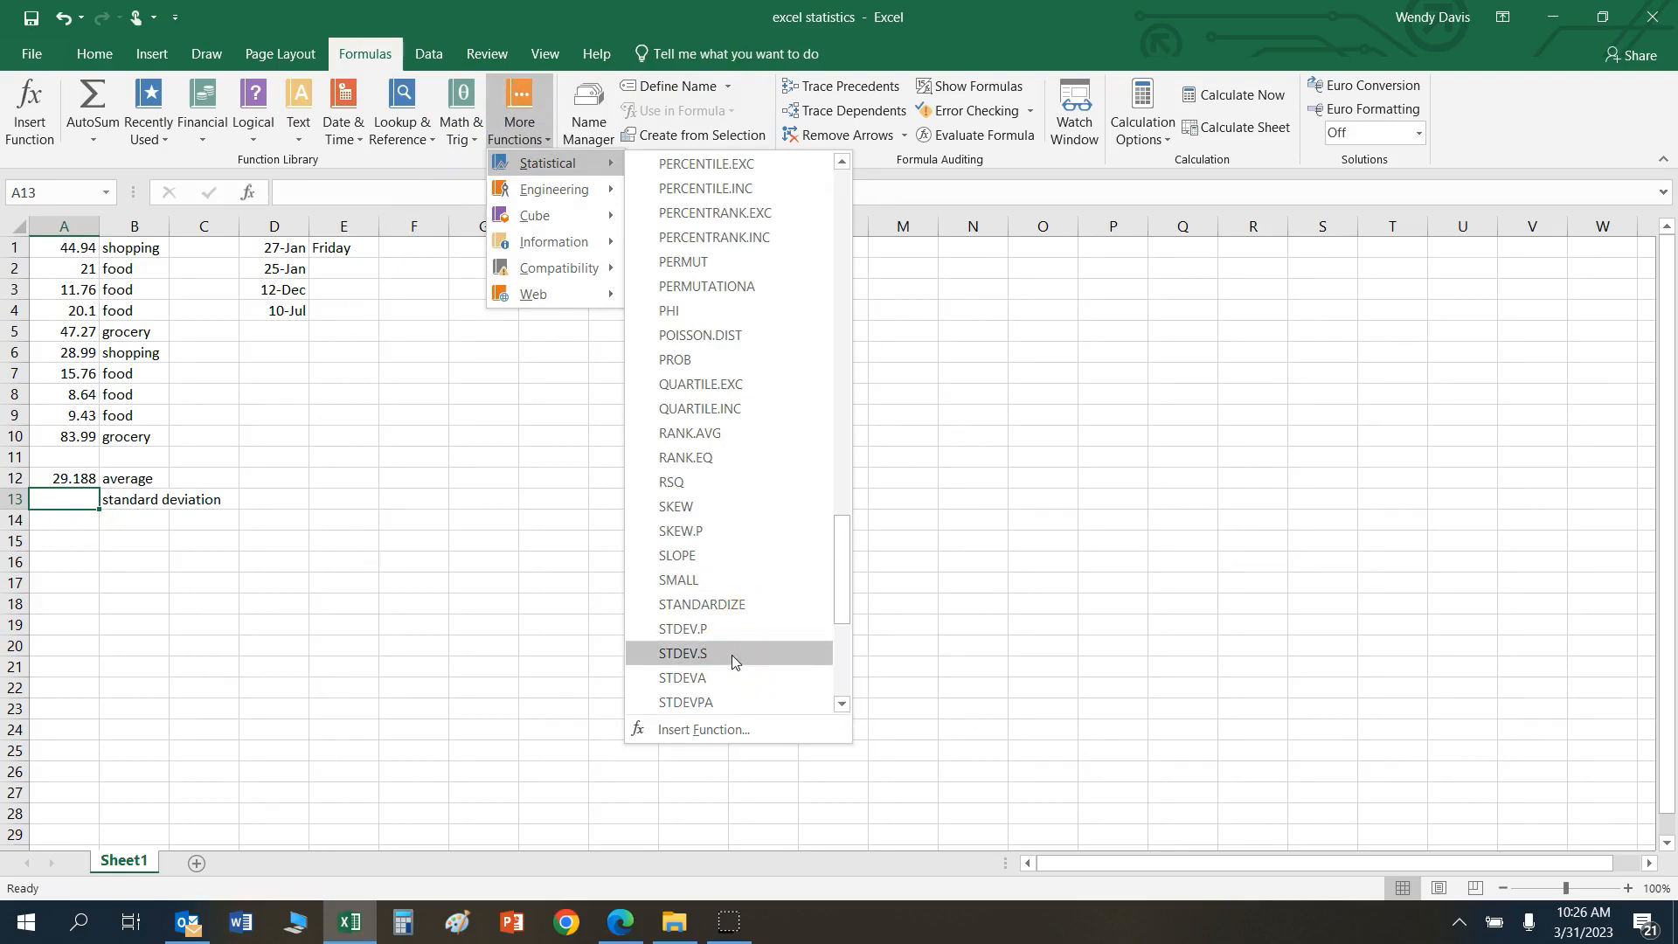
{"action": "left_click", "coordinate": [732, 654]}
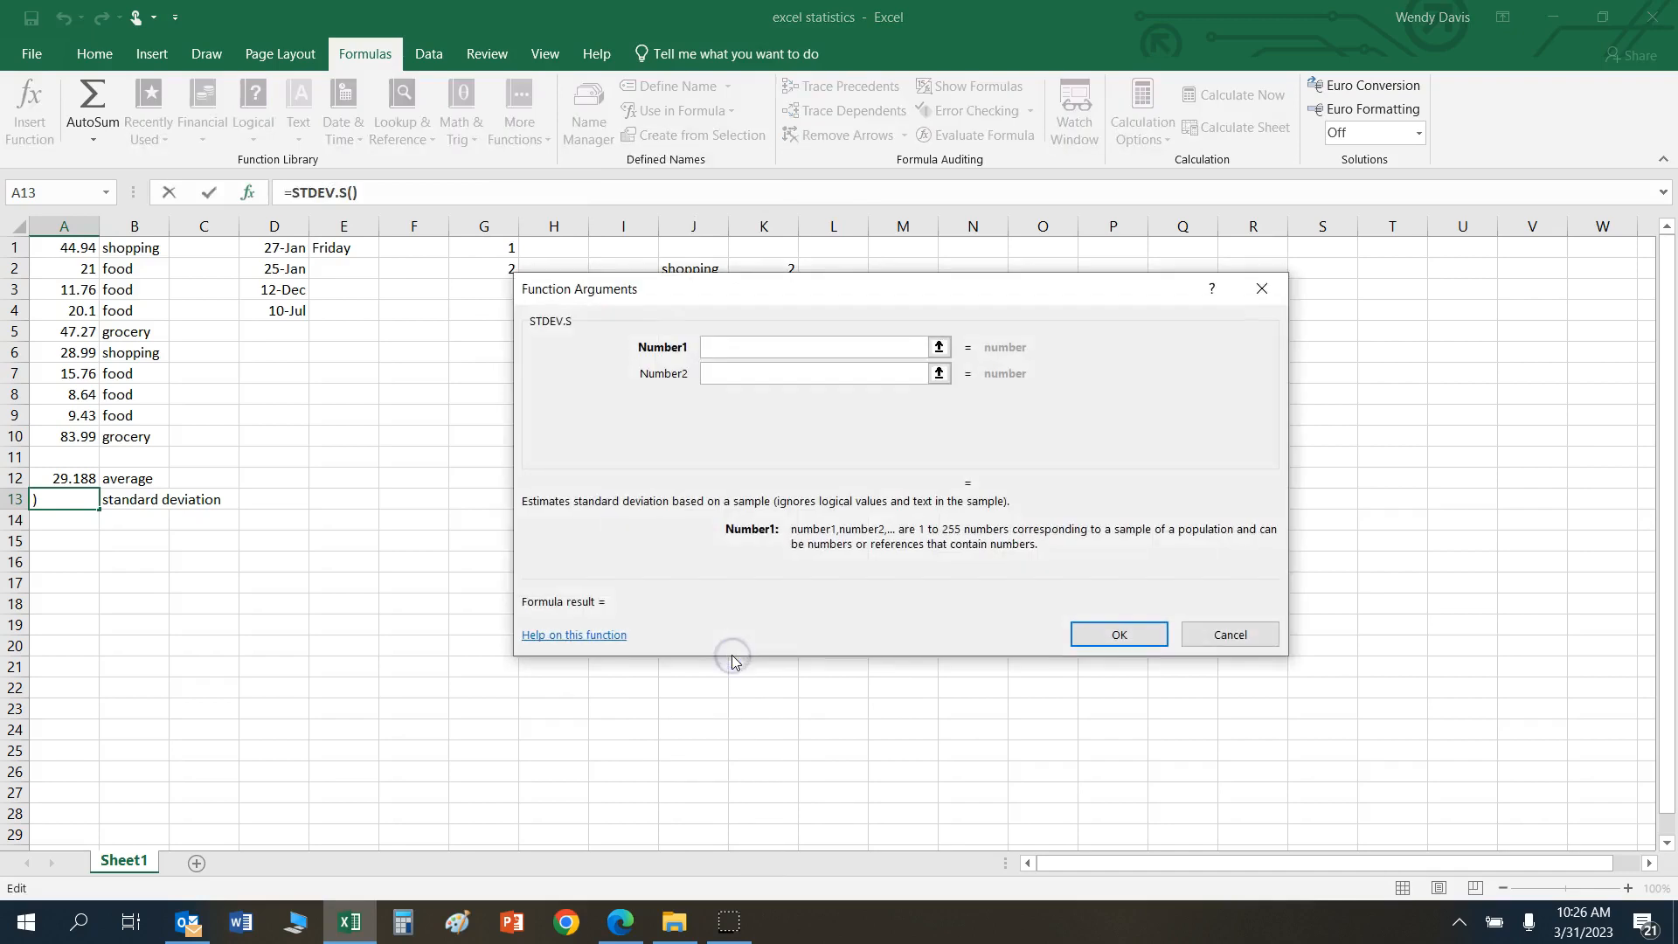
{"action": "left_click_drag", "start_coordinate": [63, 248], "coordinate": [92, 436]}
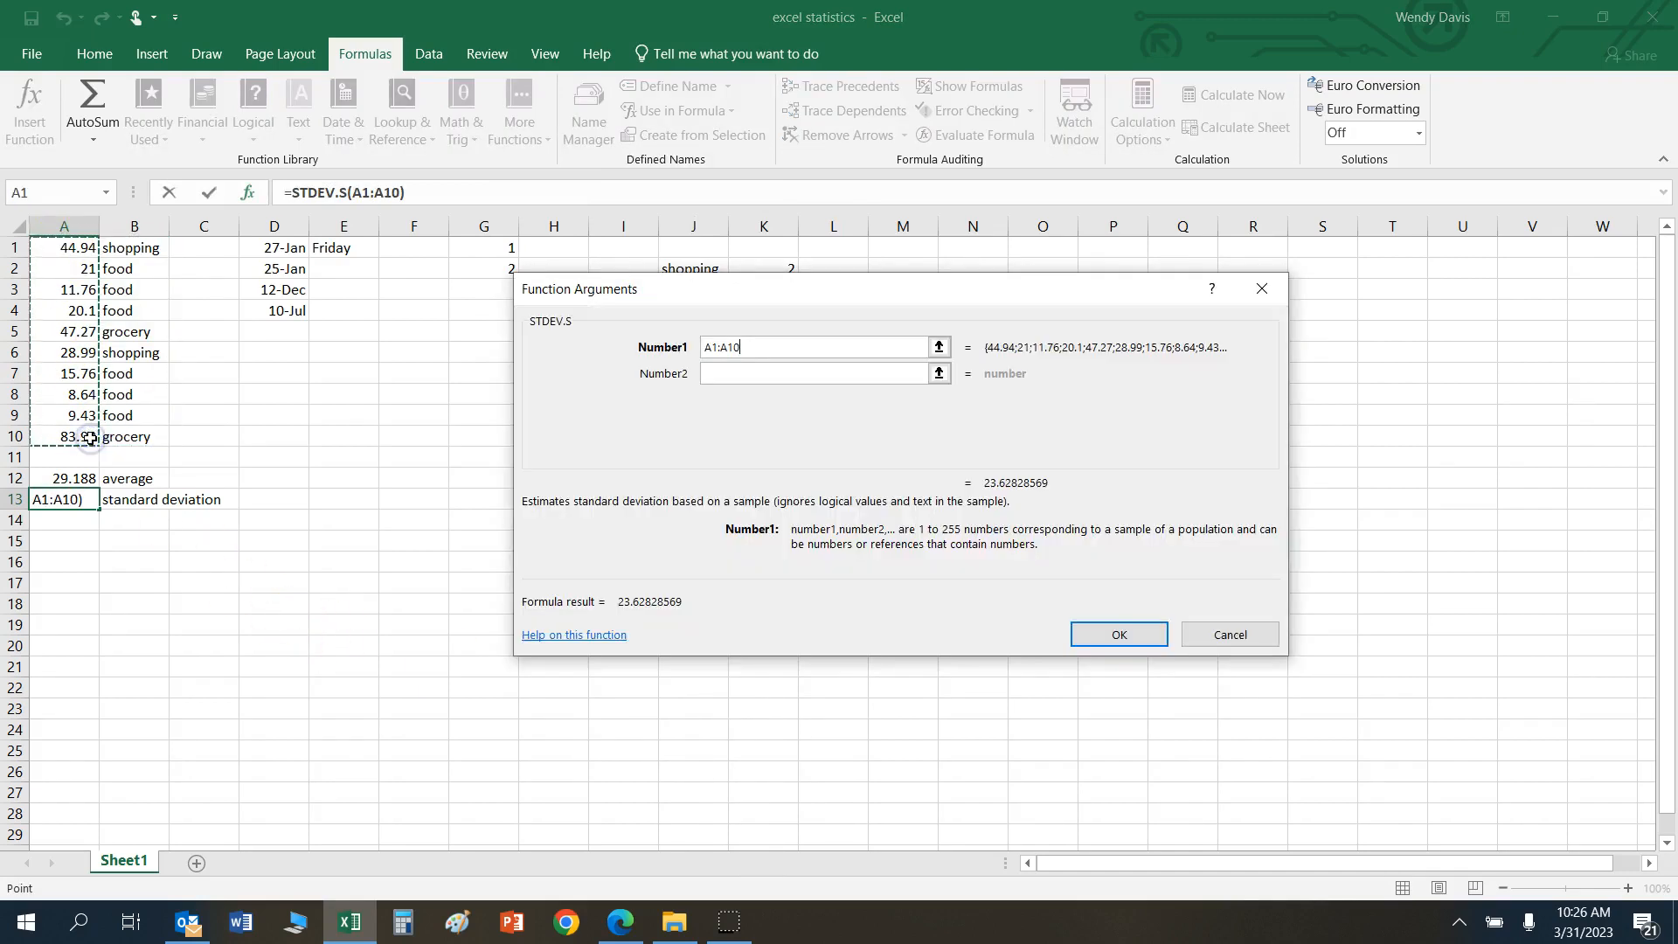
{"action": "left_click", "coordinate": [1123, 635]}
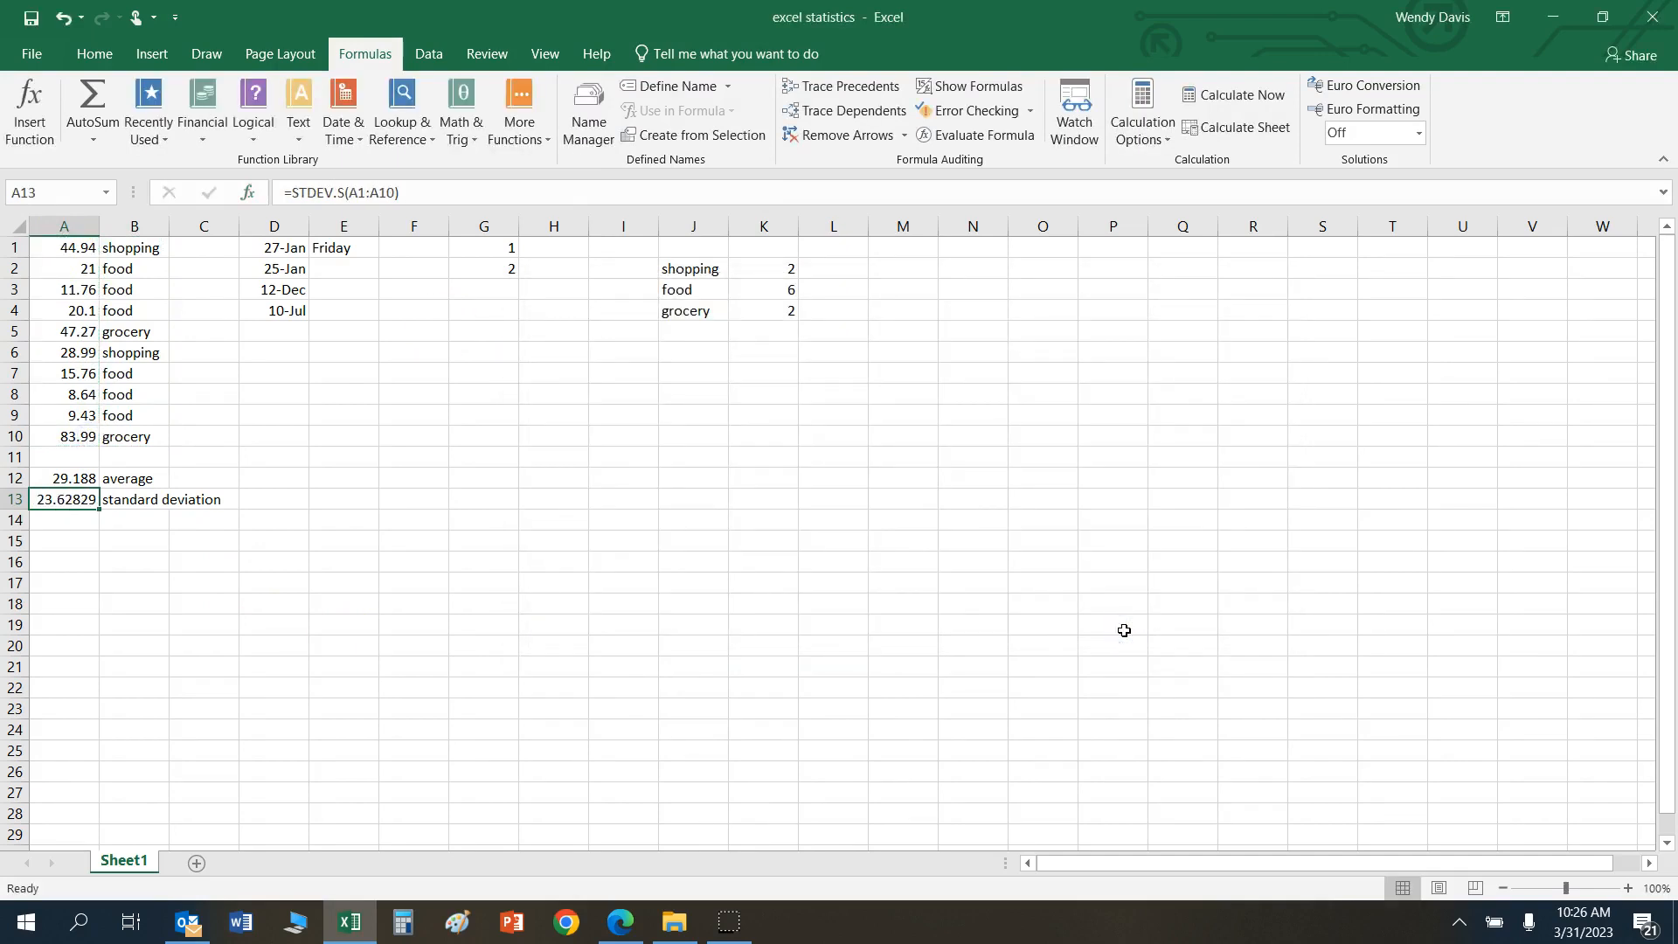
Step: Enter the label "median" in cell B14, below the standard deviation label
{"action": "left_click", "coordinate": [125, 521]}
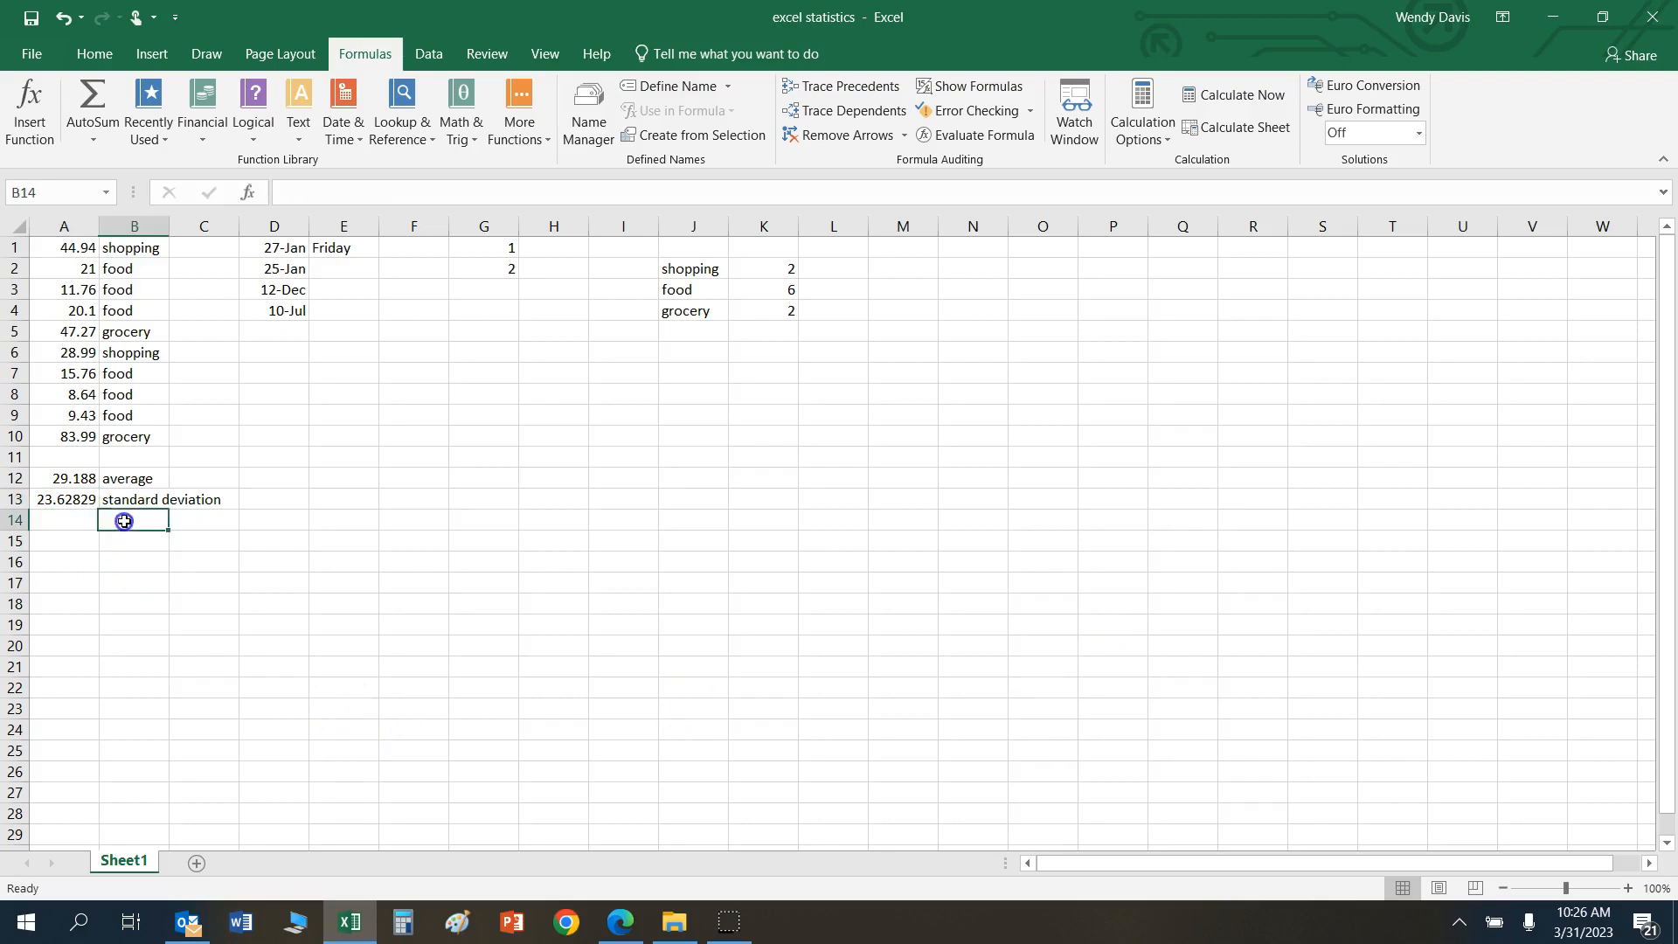
{"action": "type", "text": "me"}
{"action": "key", "text": "Return"}
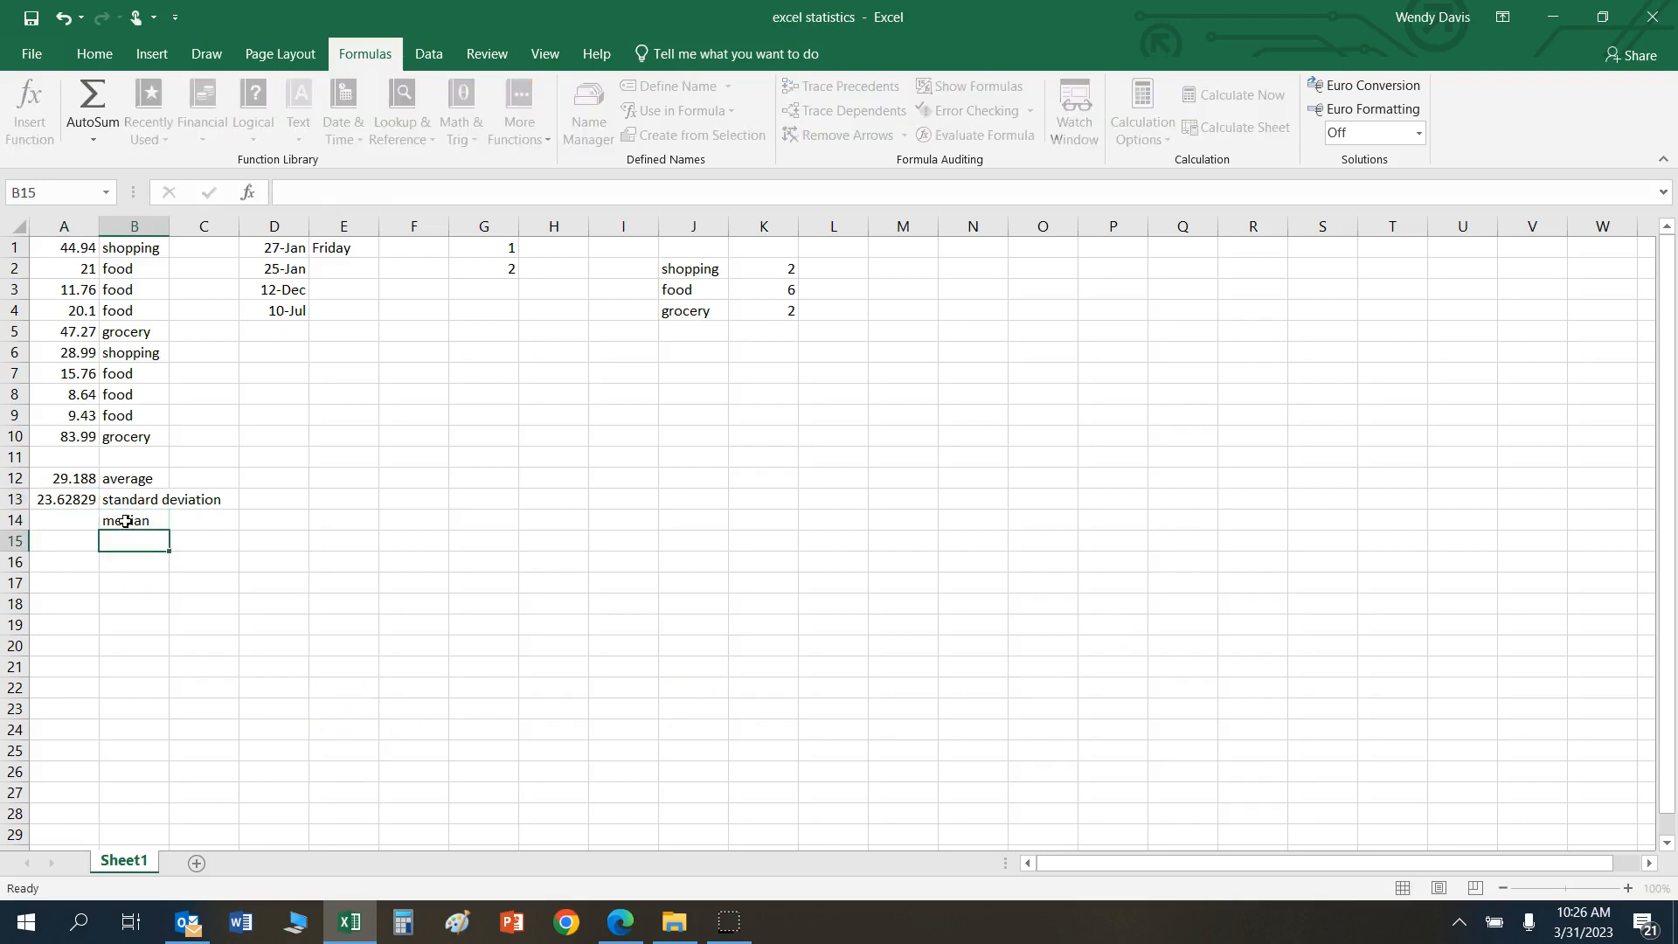
Step: Insert the statistical MEDIAN function in cell A14, using A1:A10 as its range
{"action": "key", "text": "Up"}
{"action": "key", "text": "Left"}
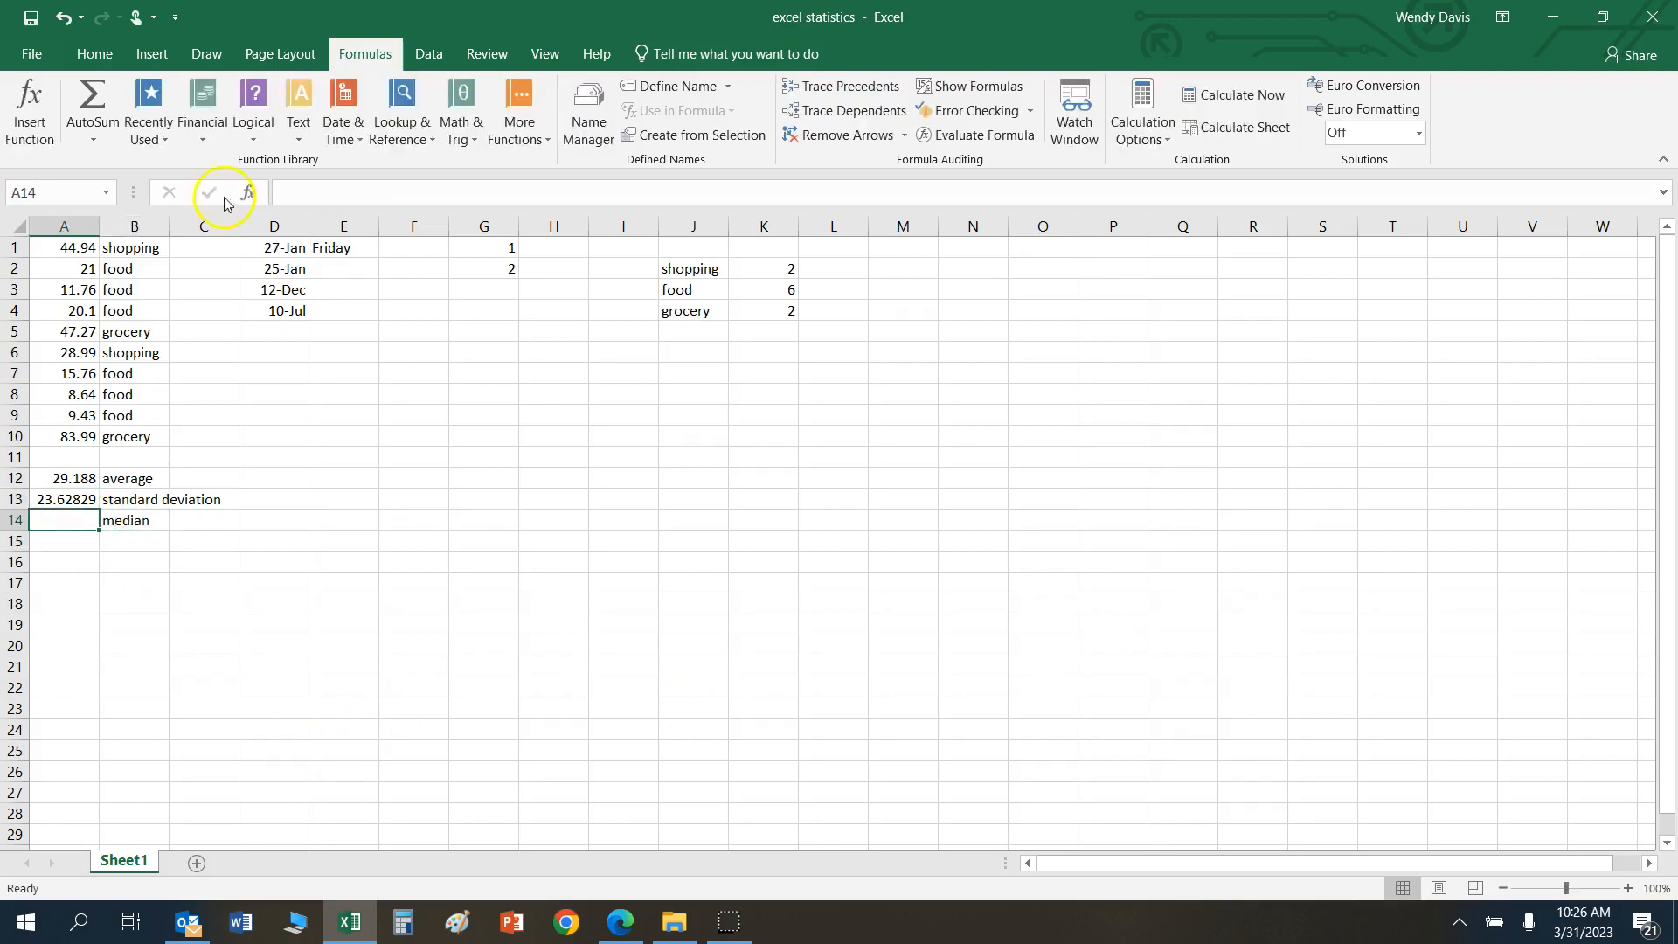
{"action": "left_click", "coordinate": [524, 125]}
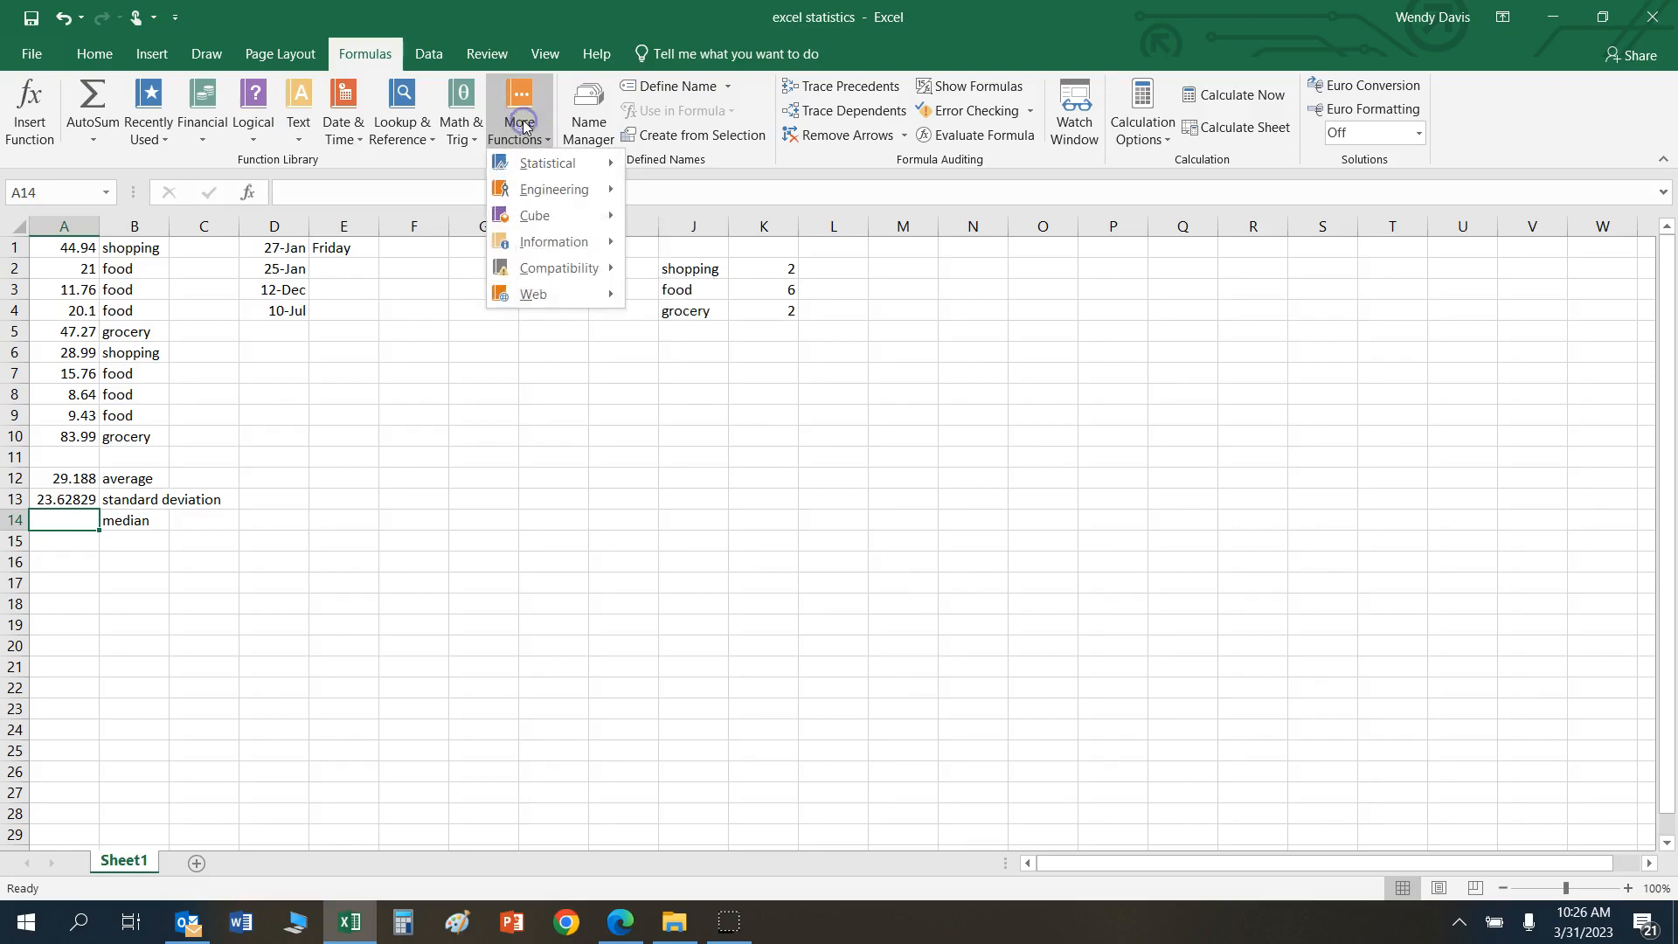
{"action": "left_click_drag", "start_coordinate": [841, 264], "coordinate": [884, 516]}
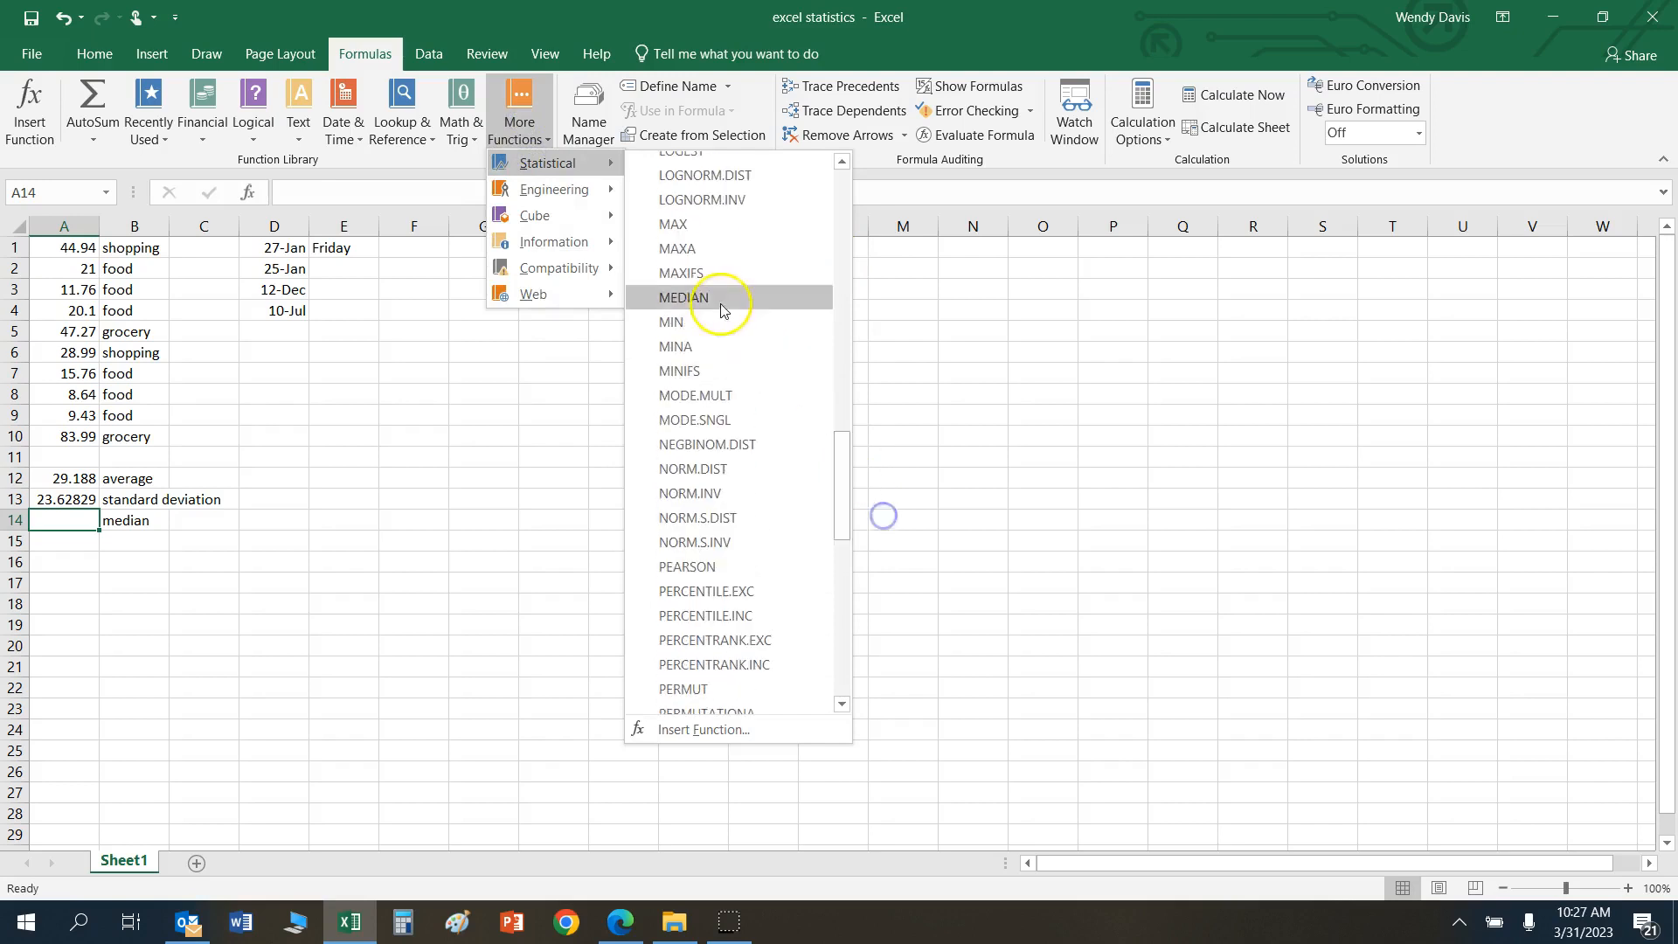
{"action": "left_click", "coordinate": [699, 301]}
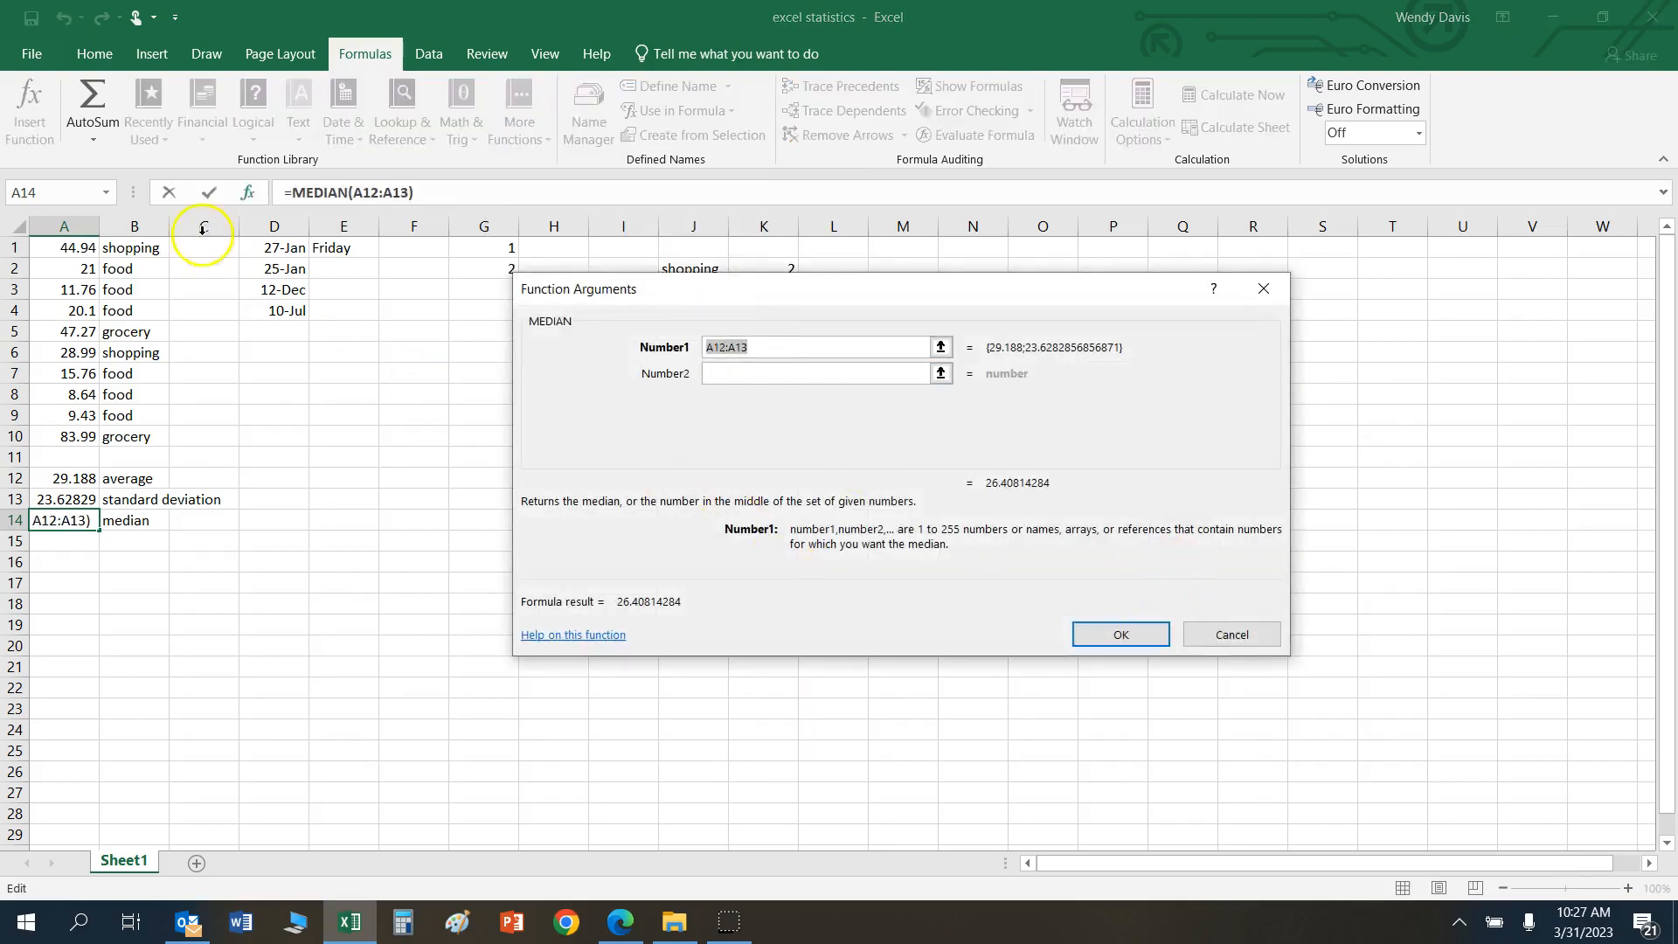
{"action": "left_click_drag", "start_coordinate": [79, 247], "coordinate": [82, 433]}
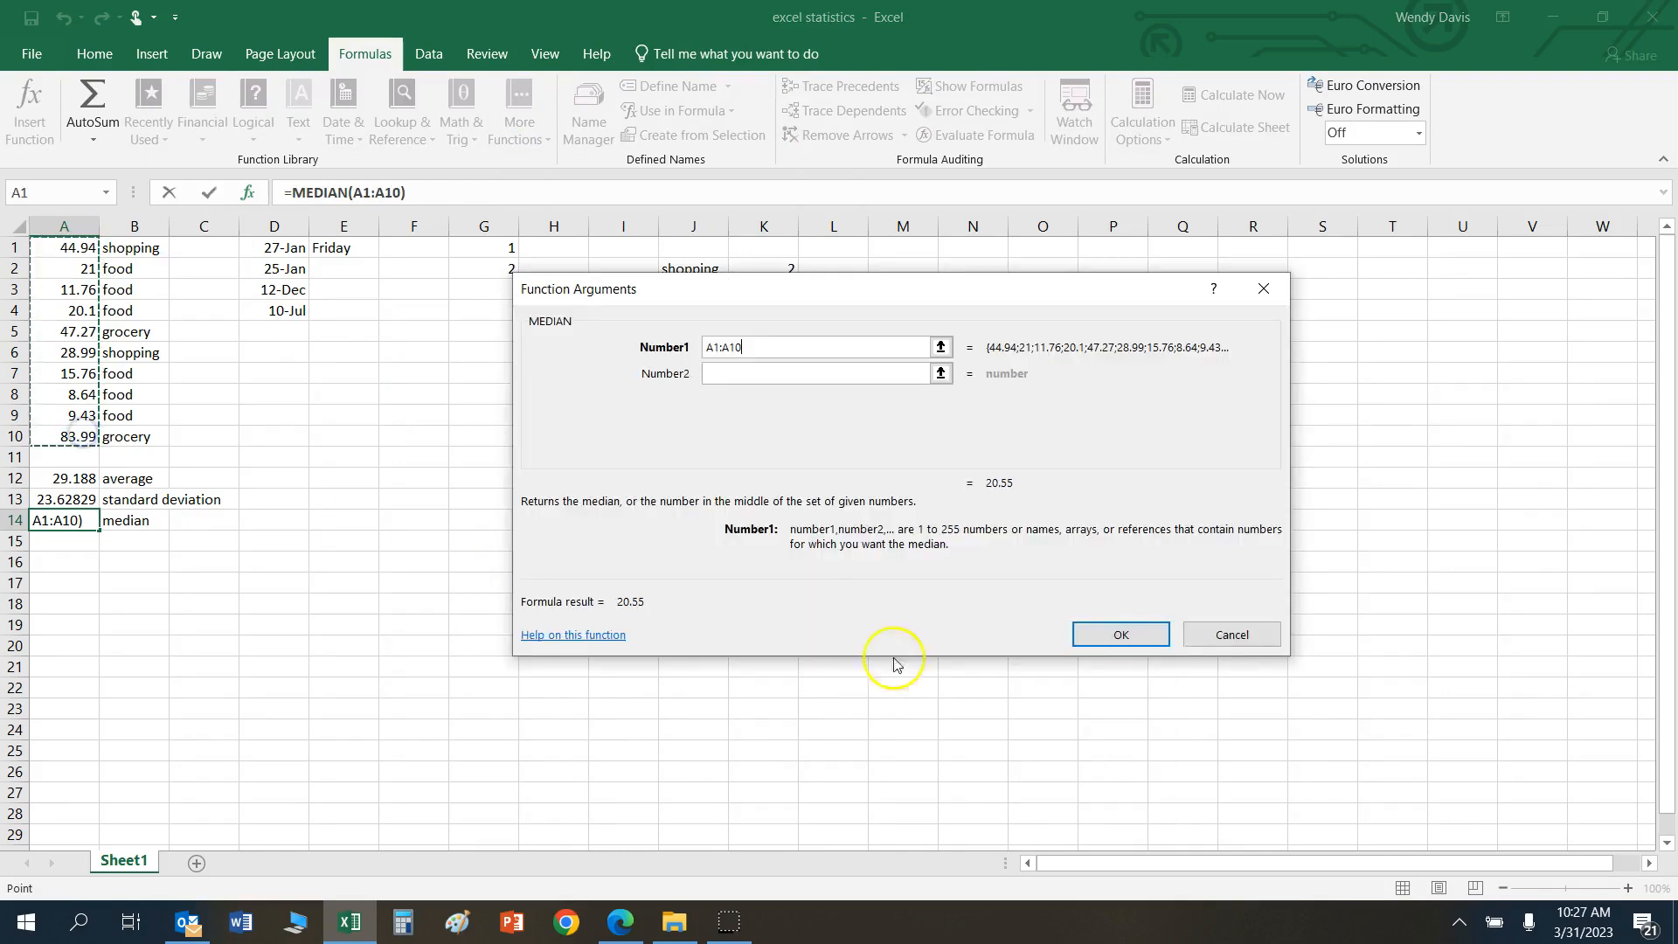
{"action": "left_click", "coordinate": [1098, 631]}
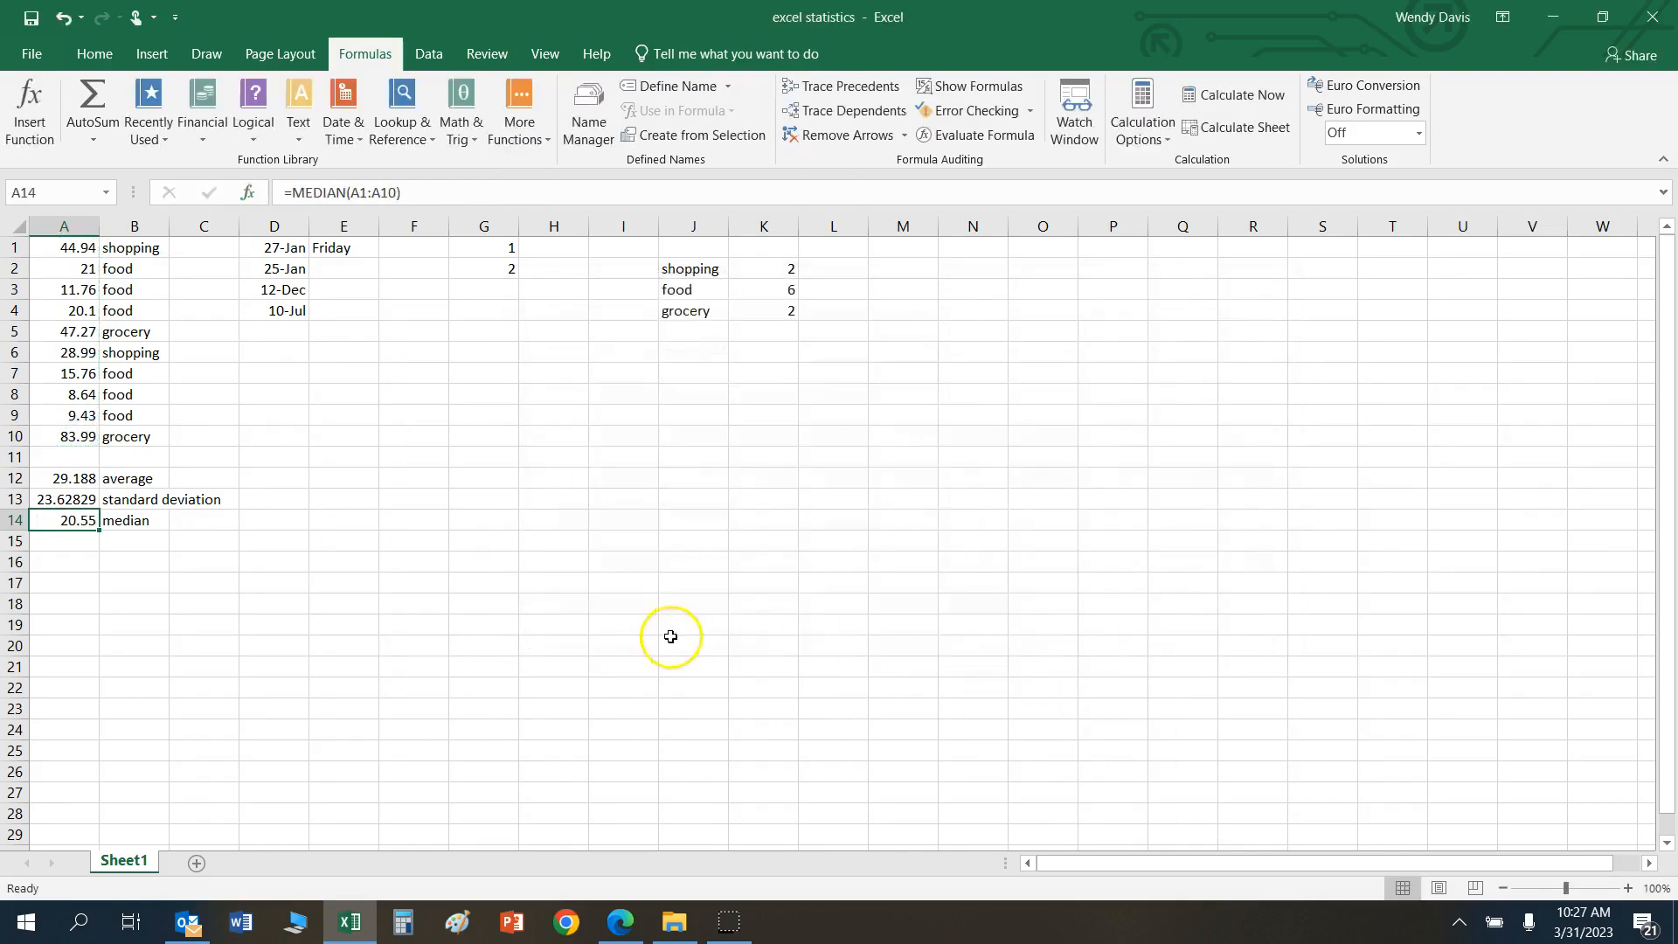
{"action": "left_click", "coordinate": [161, 480]}
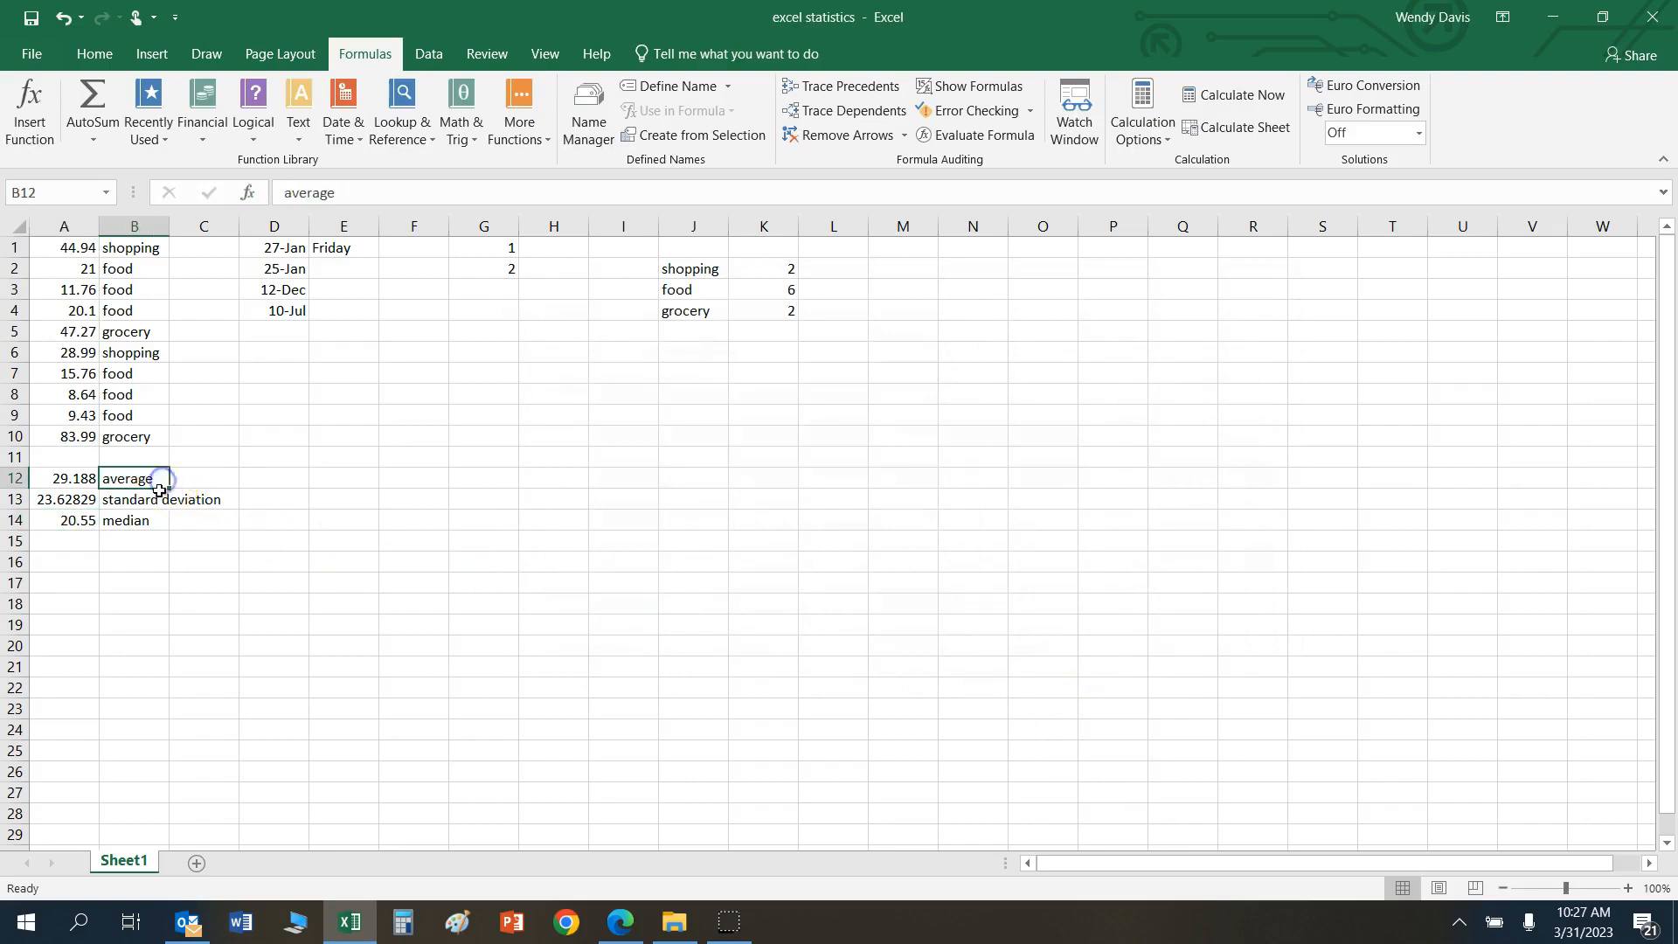
{"action": "left_click", "coordinate": [160, 499]}
{"action": "left_click", "coordinate": [150, 521]}
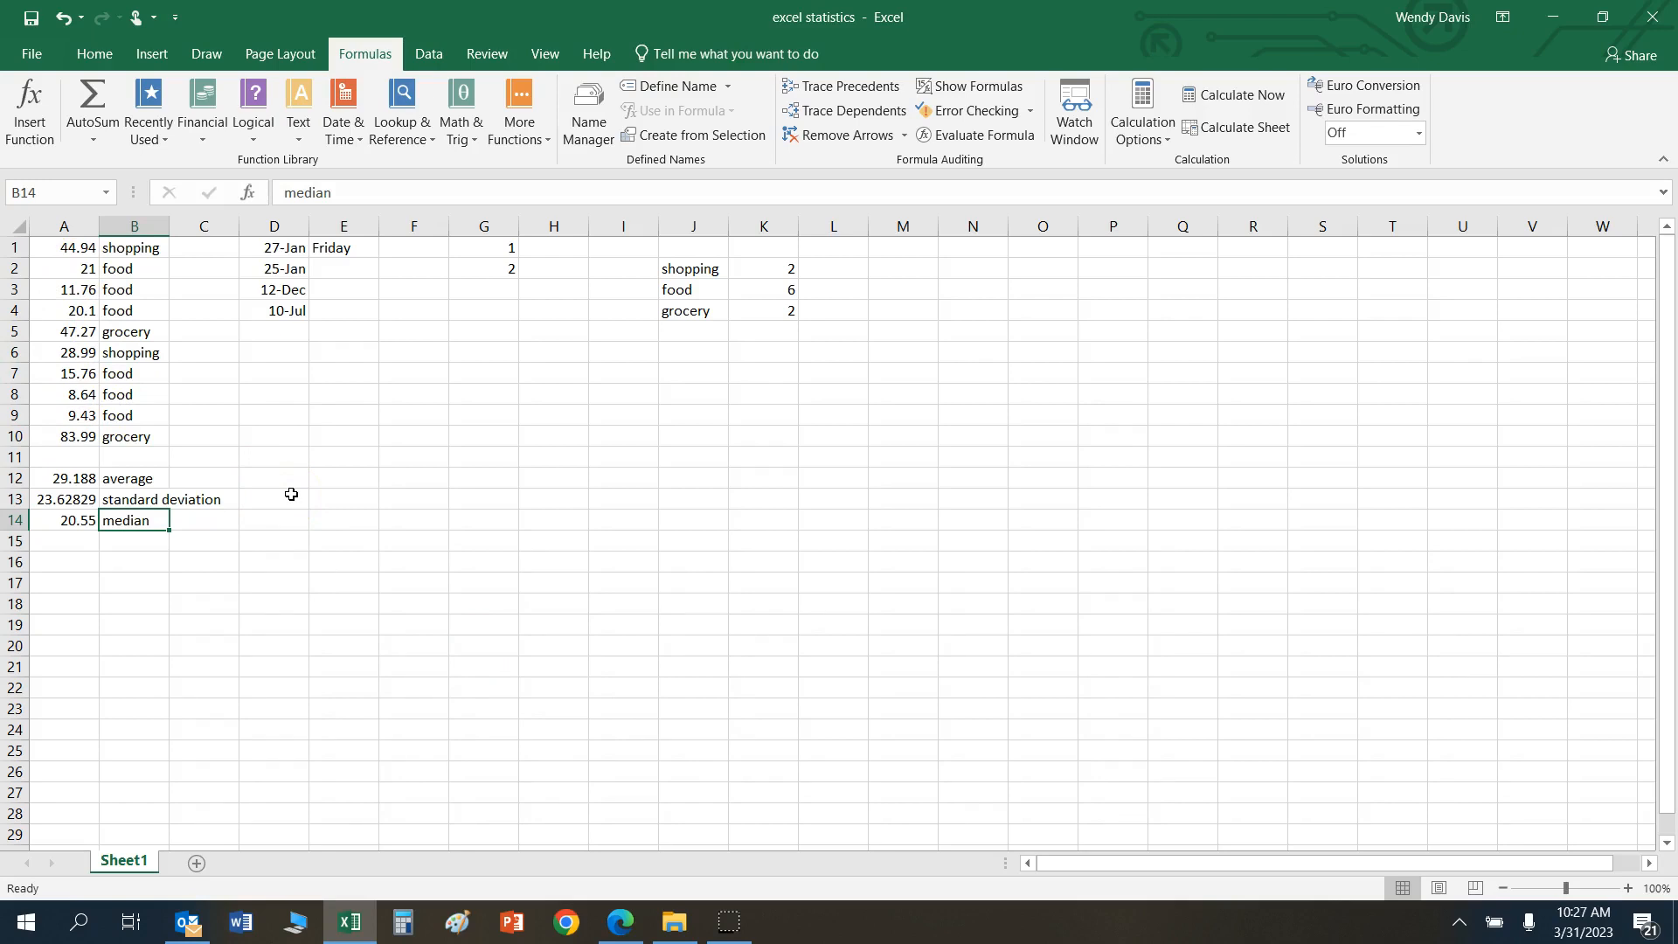
Step: Total the amounts in A1:A10 with AutoSum in cell A11
{"action": "left_click", "coordinate": [80, 455]}
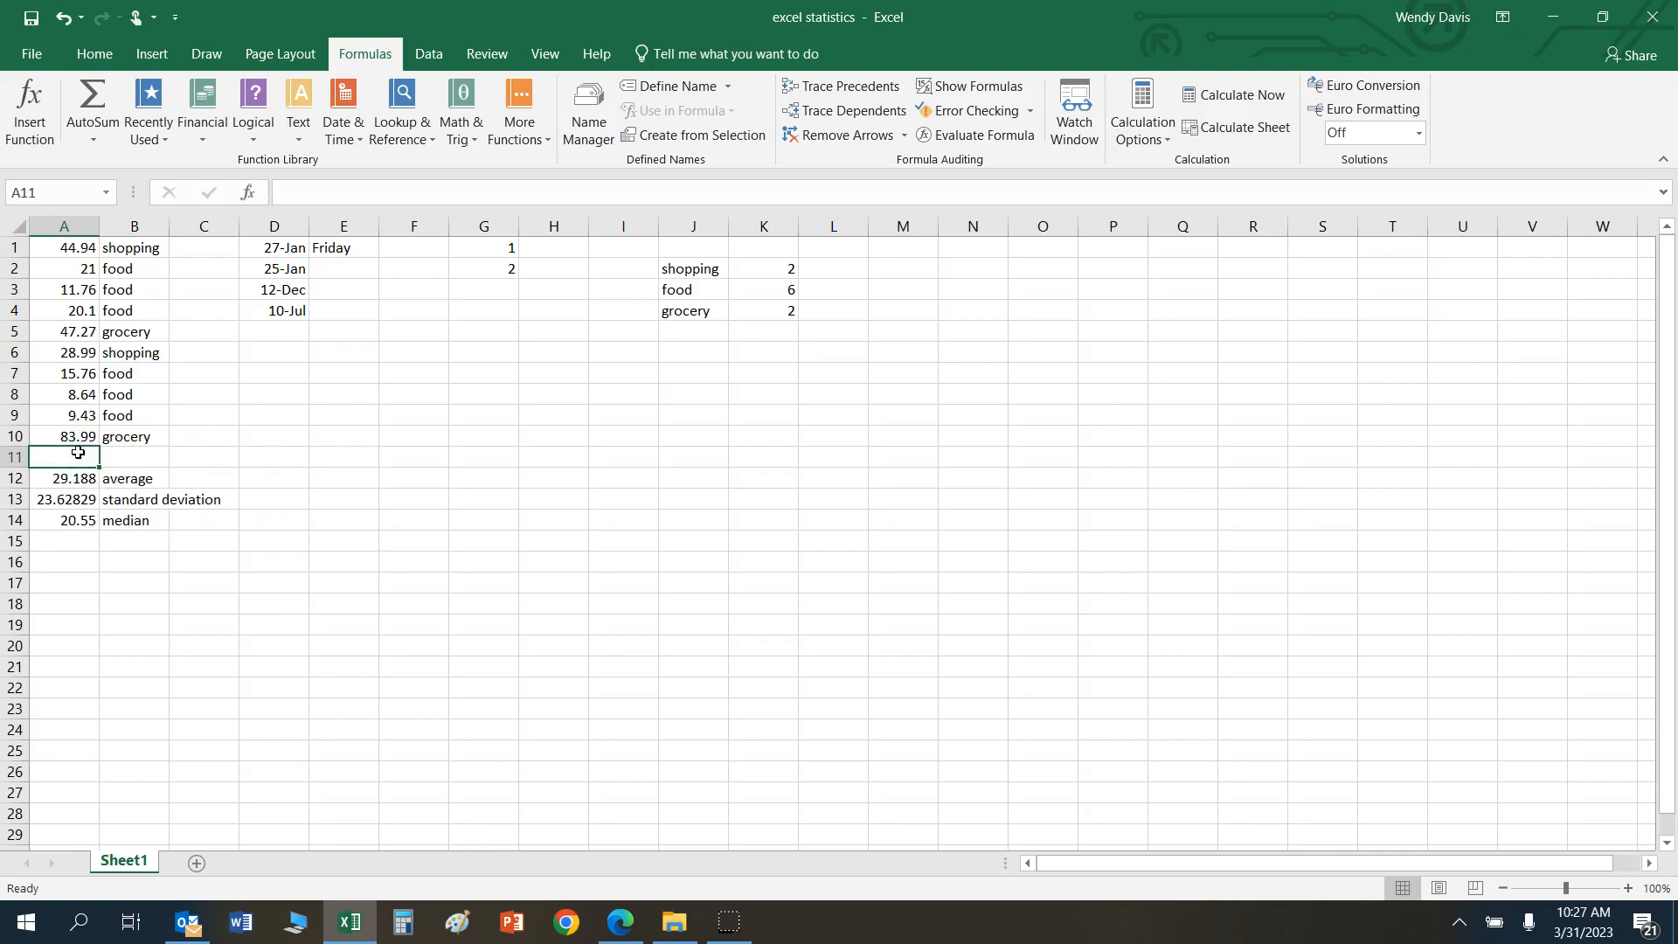
{"action": "left_click", "coordinate": [103, 56]}
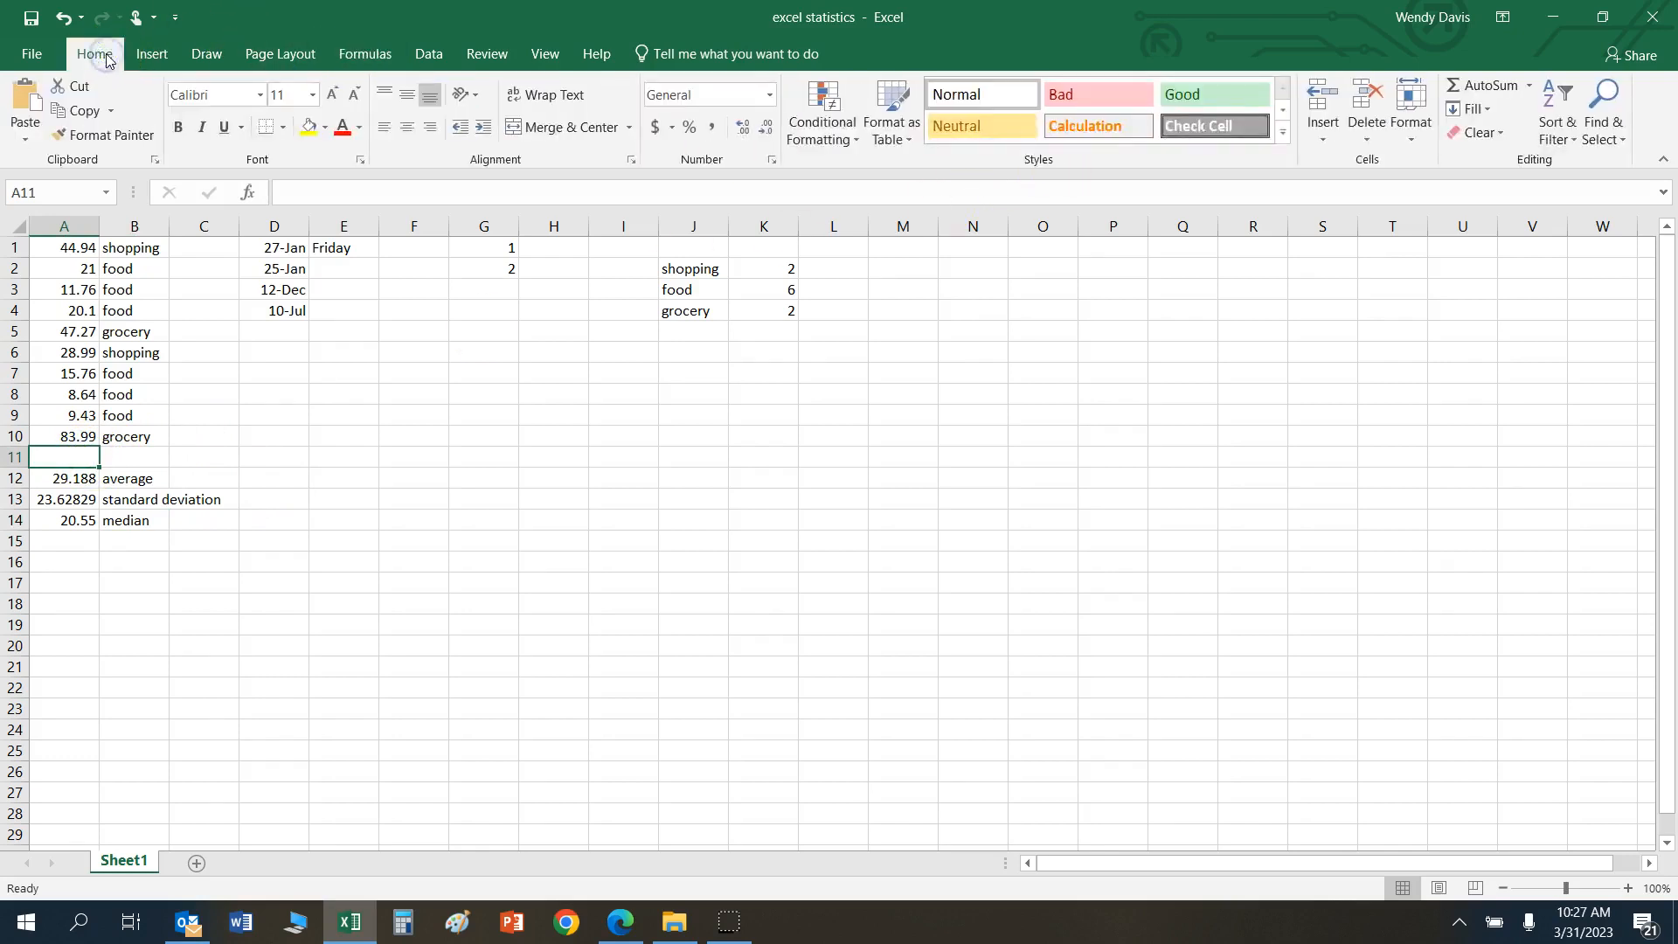
{"action": "left_click", "coordinate": [1483, 87]}
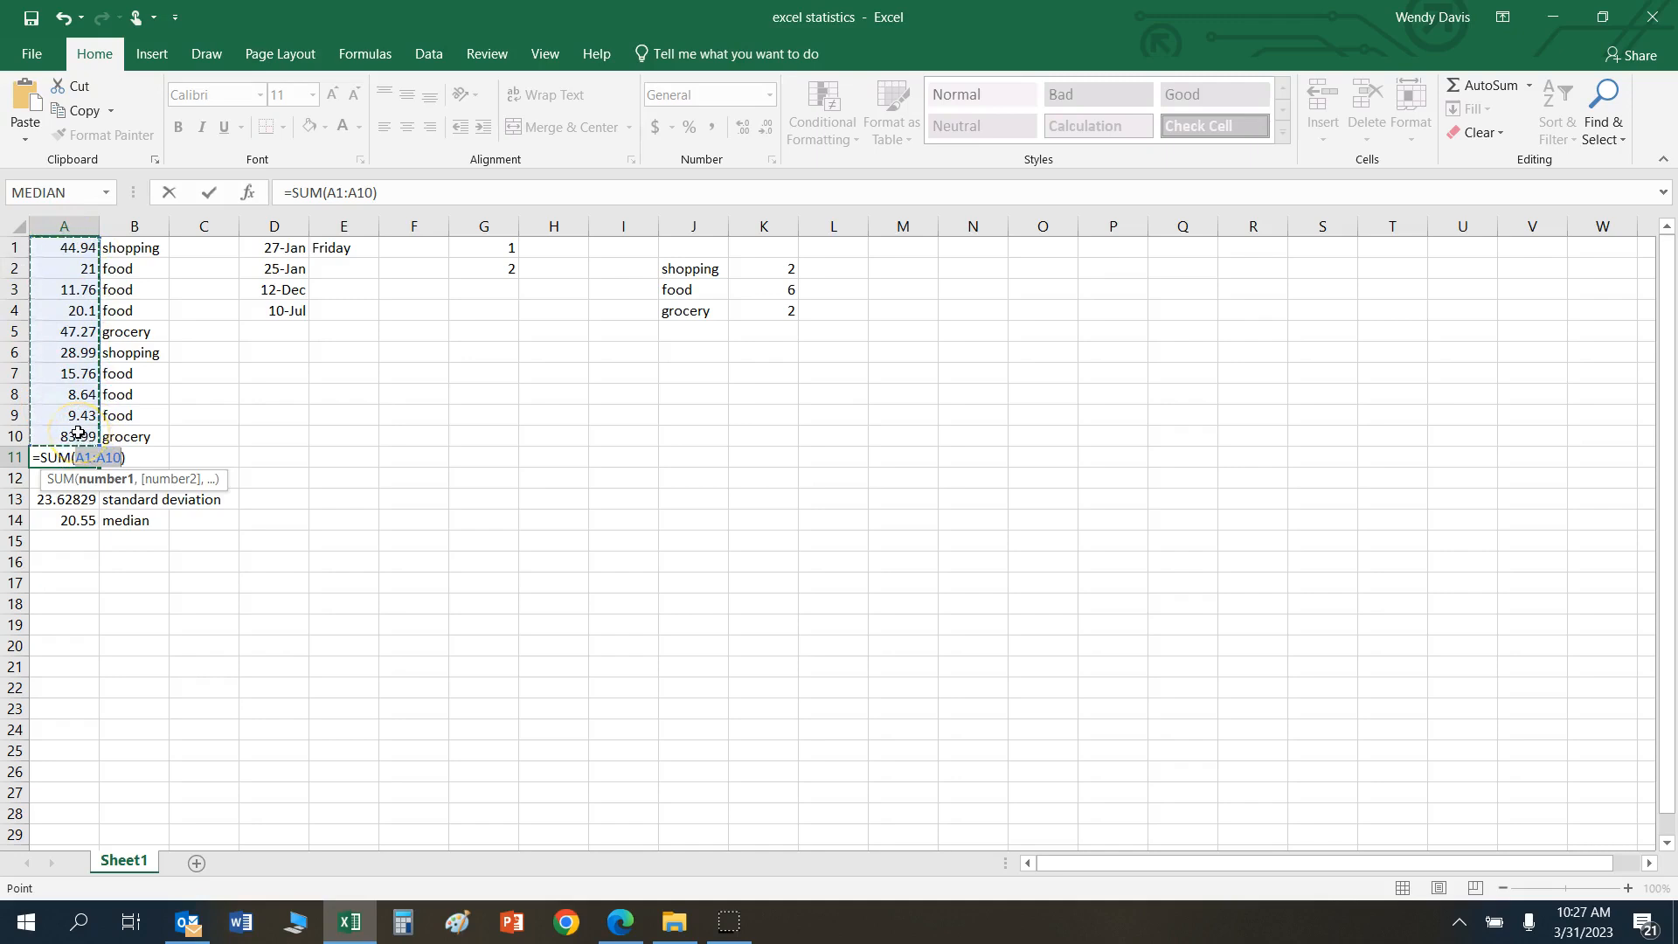
{"action": "key", "text": "Return"}
Step: Enter the label "sum" in cell B11, beside the total
{"action": "key", "text": "Up"}
{"action": "key", "text": "Right"}
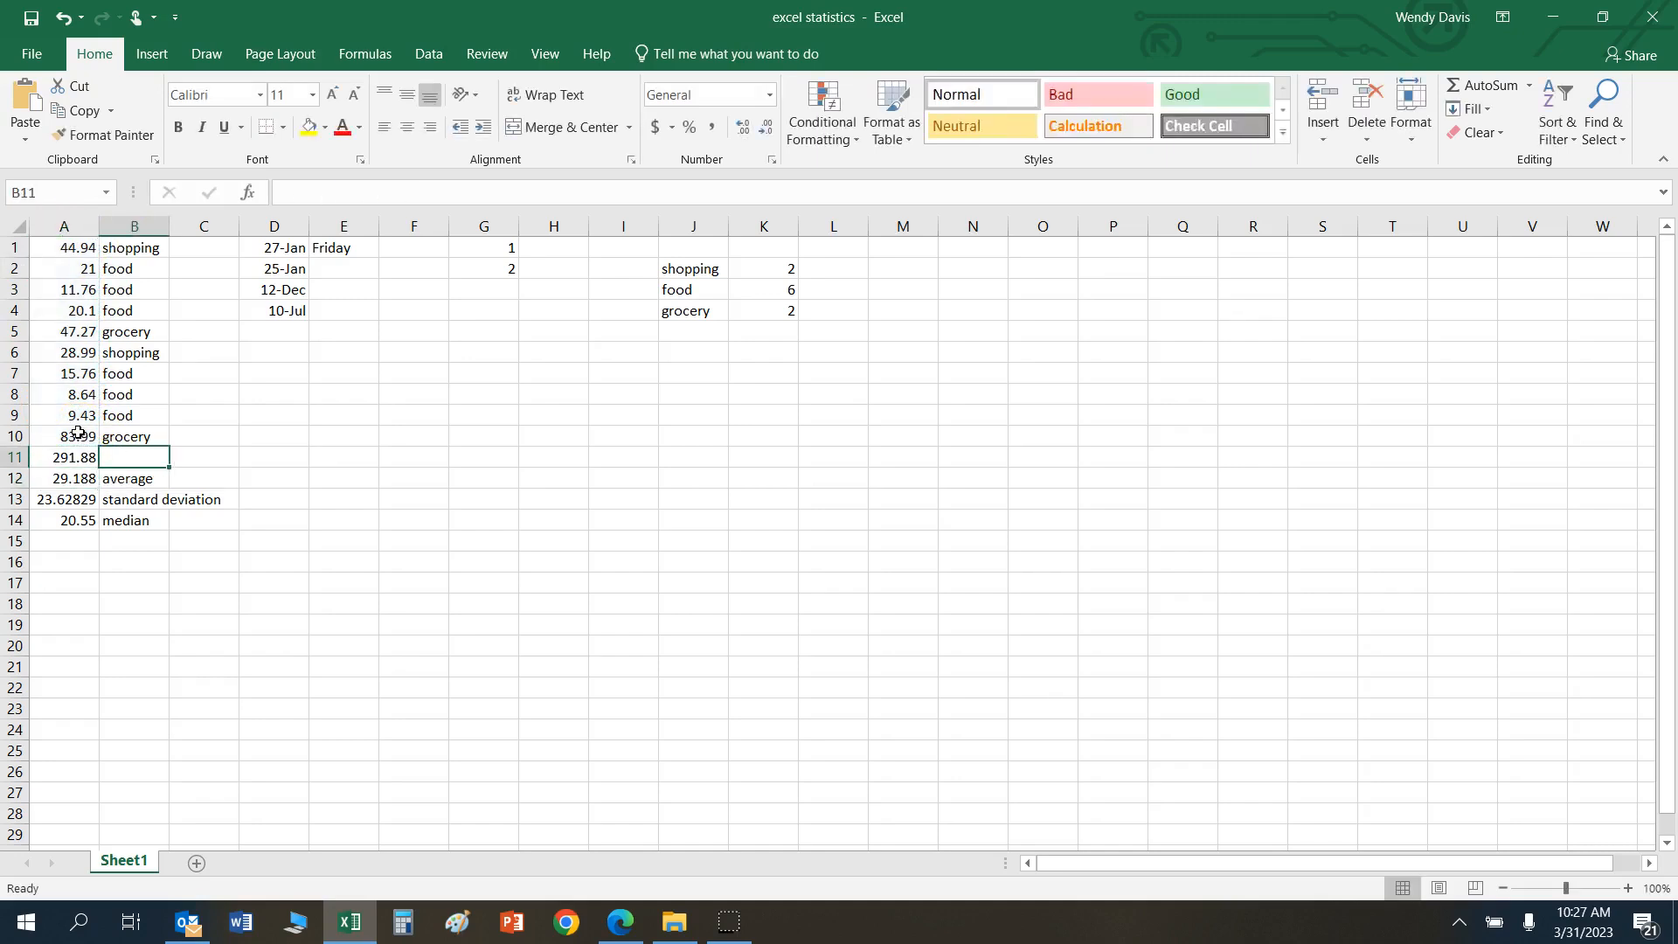
{"action": "type", "text": "su"}
{"action": "key", "text": "Up"}
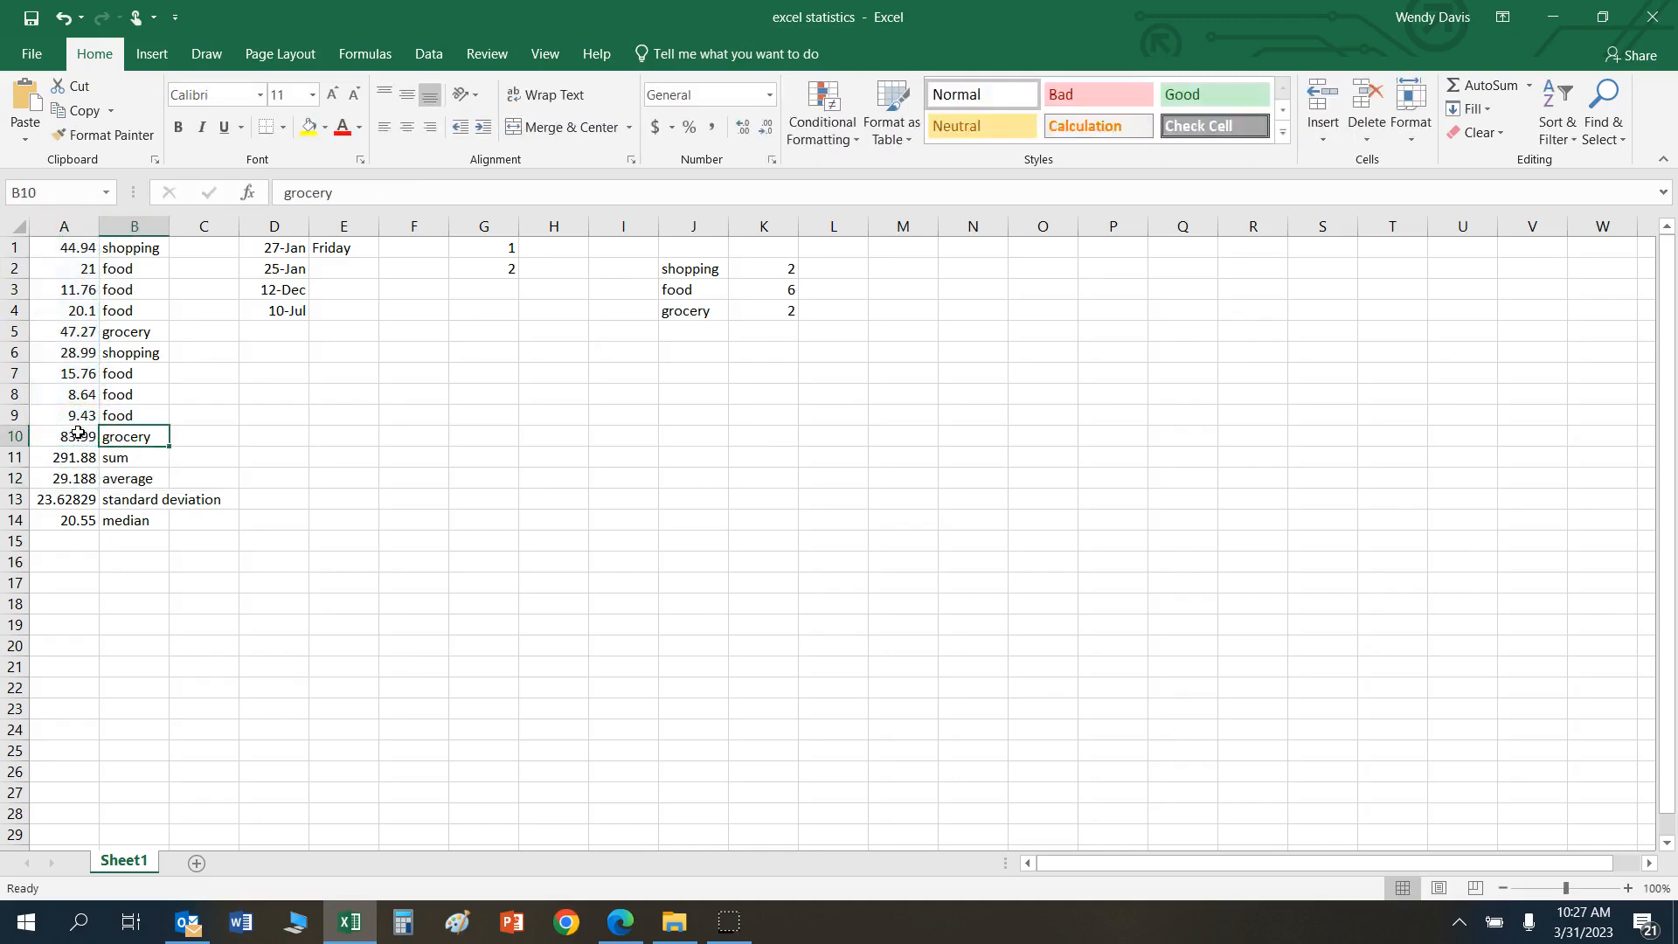
Step: Apply Thick Outside Borders around the amounts and categories in A1:B10
{"action": "key", "text": "shift+Left"}
{"action": "key", "text": "shift+Up"}
{"action": "key", "text": "shift+Up"}
{"action": "key", "text": "shift+Up"}
{"action": "key", "text": "shift+Up"}
{"action": "key", "text": "shift+Up"}
{"action": "key", "text": "shift+Up"}
{"action": "key", "text": "shift+Up"}
{"action": "key", "text": "shift+Up"}
{"action": "key", "text": "shift+Up"}
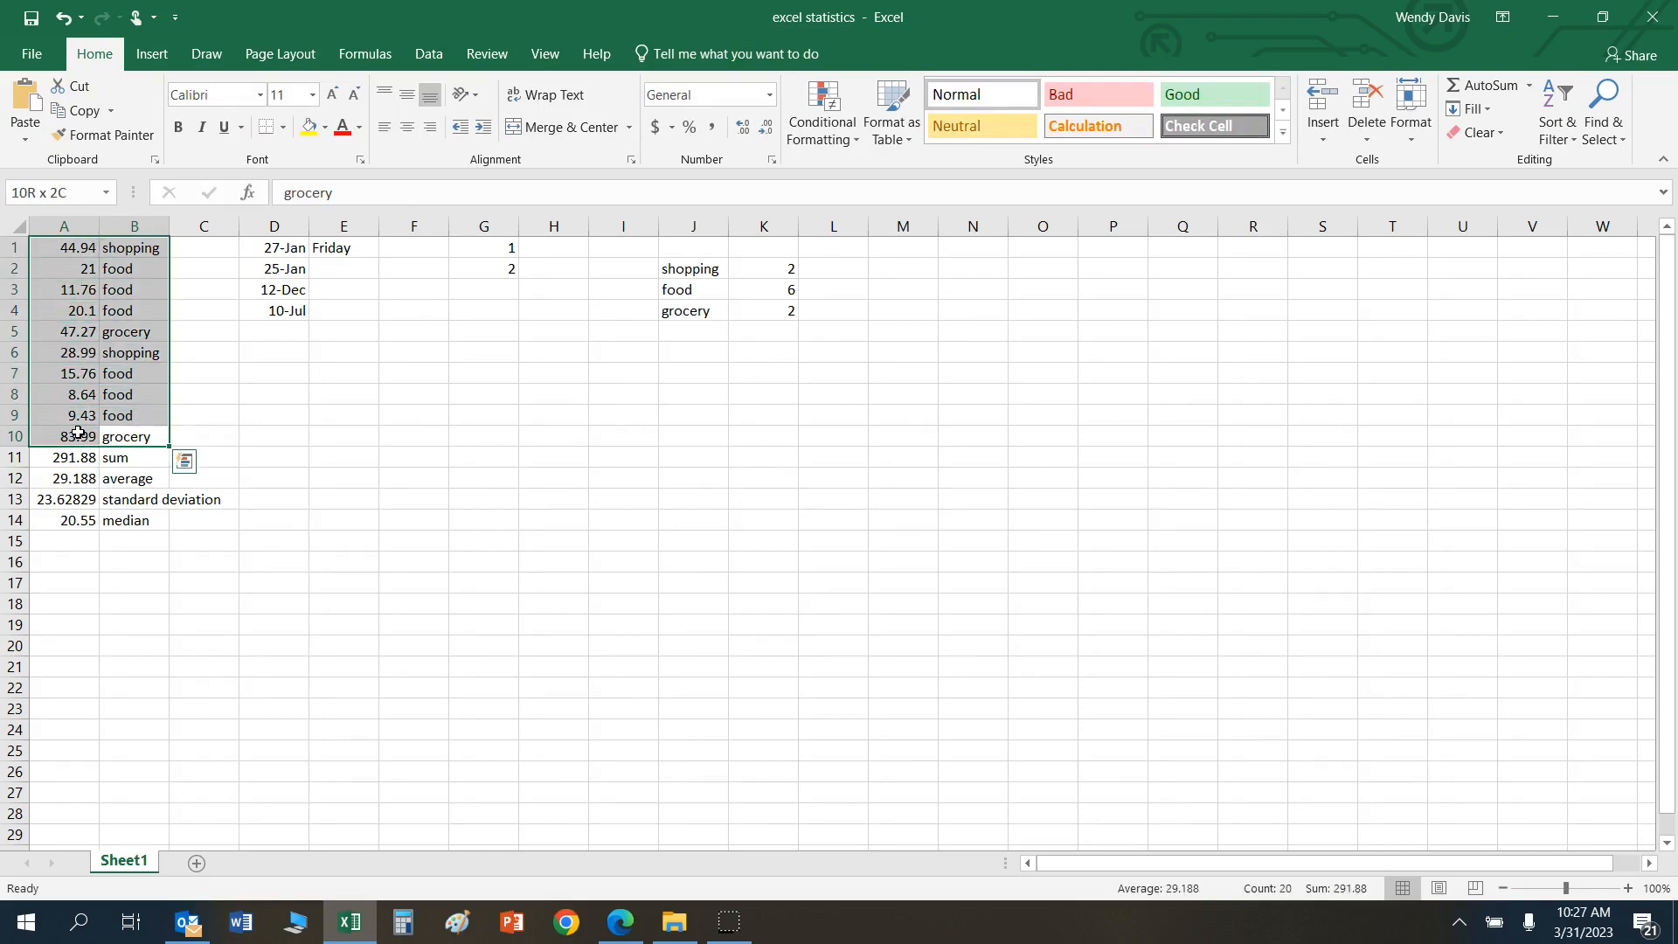
{"action": "left_click", "coordinate": [285, 126]}
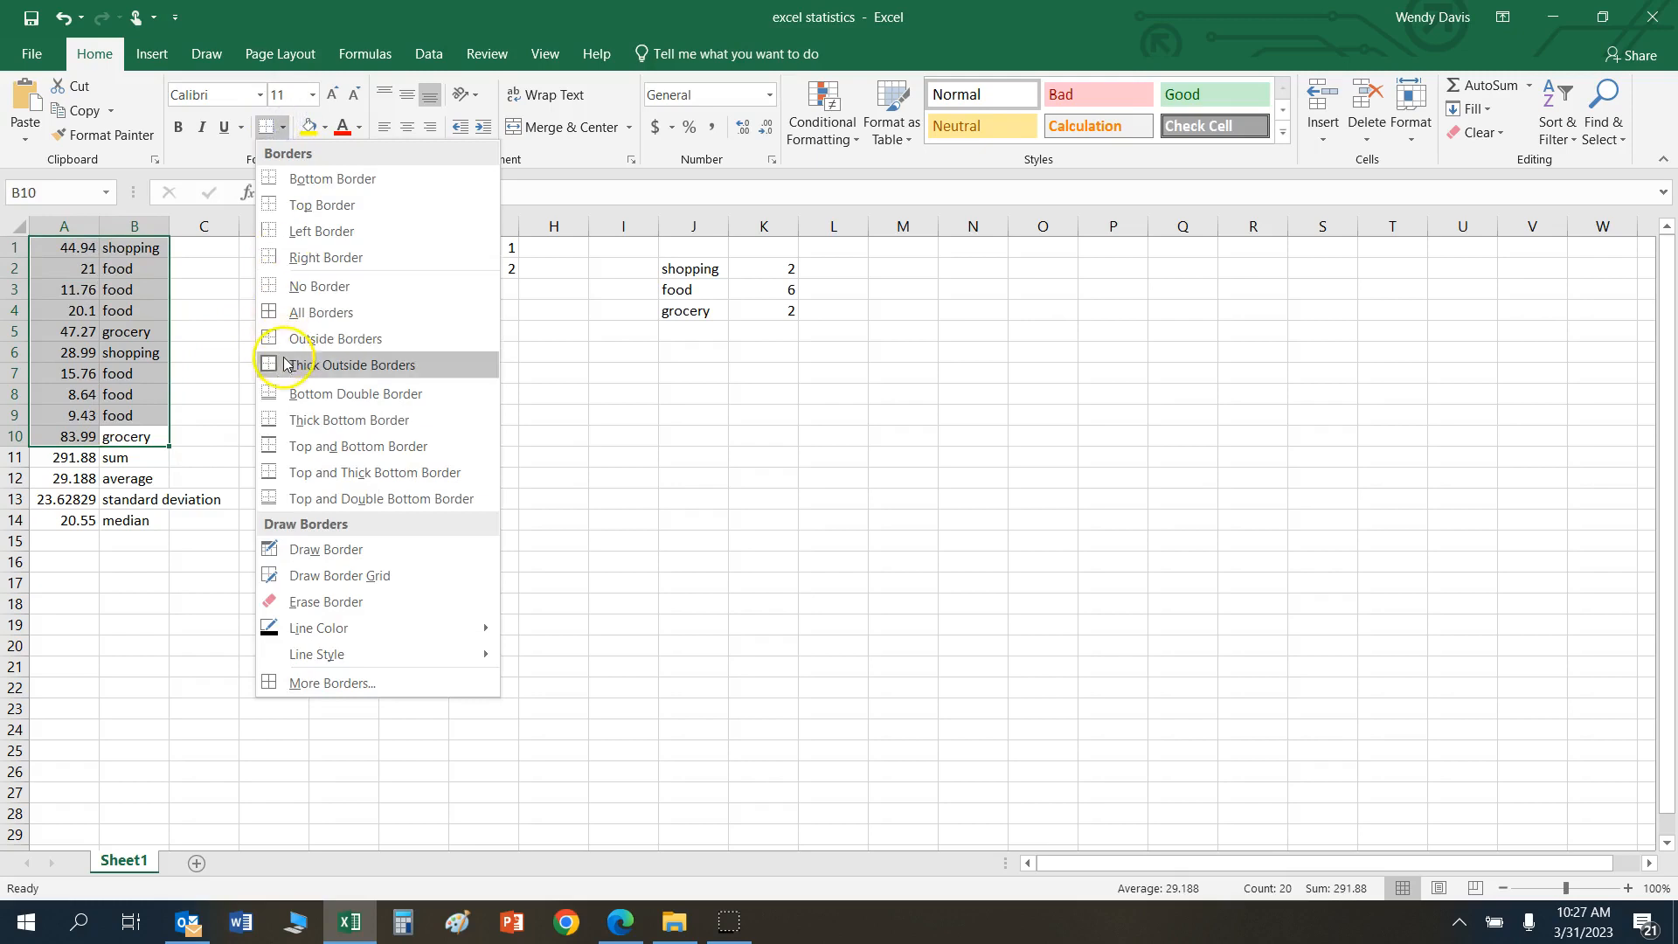
{"action": "left_click", "coordinate": [283, 357]}
{"action": "left_click", "coordinate": [271, 481]}
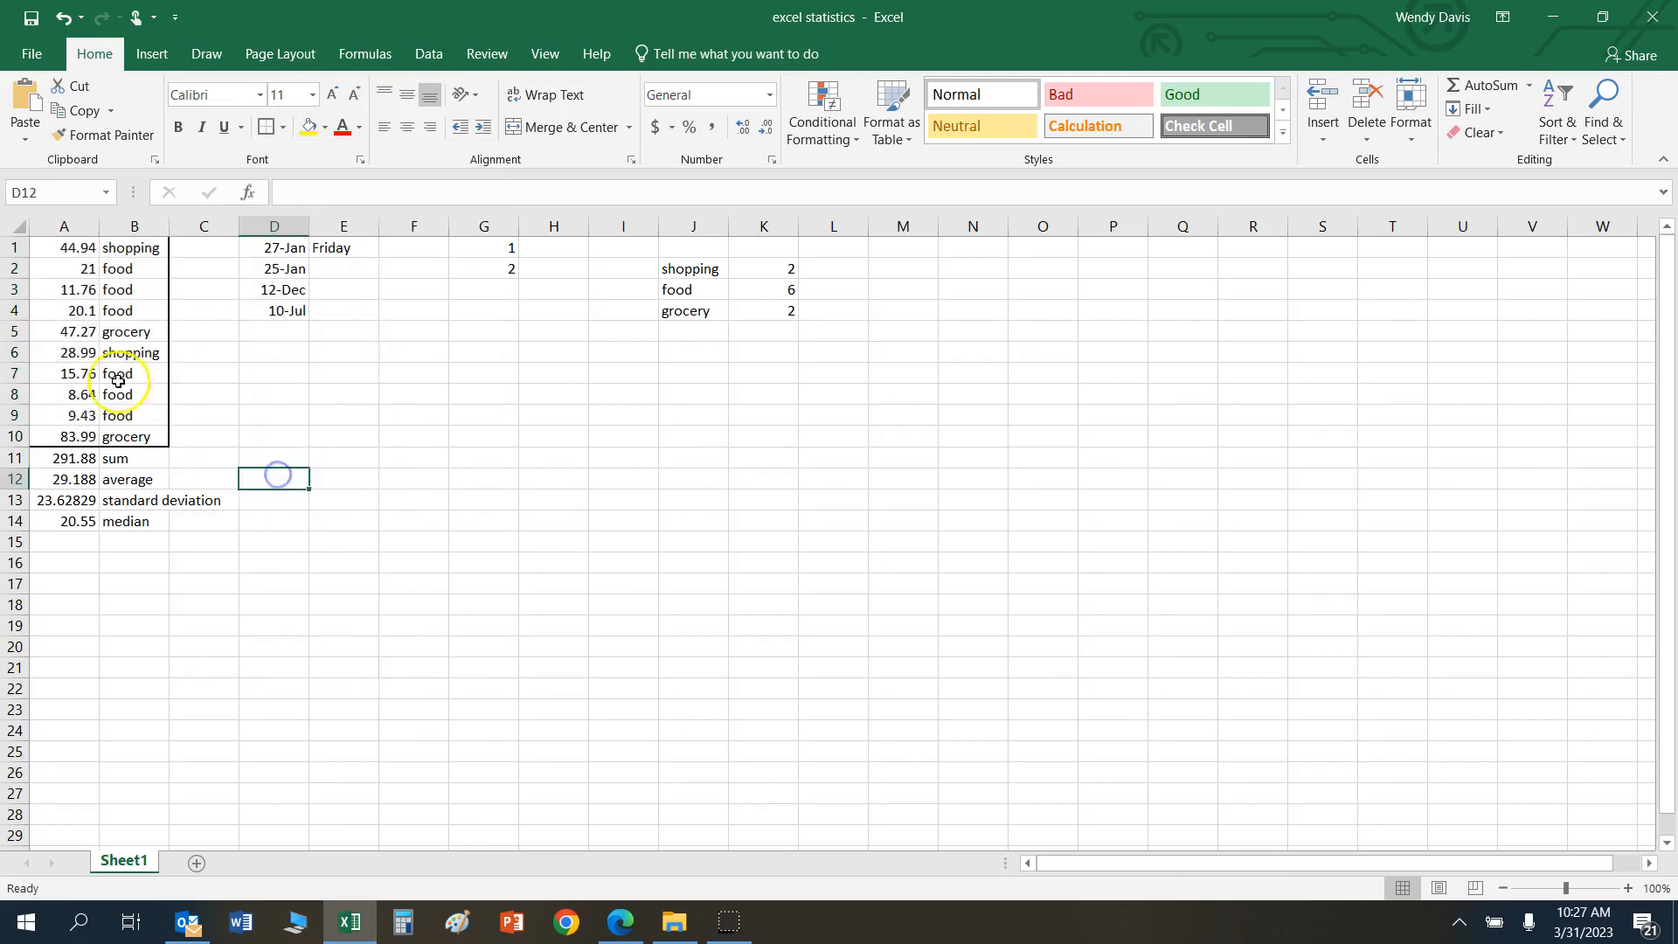
Step: Move the block of statistics and their labels from A11:C14 to the range starting at cell E11
{"action": "left_click", "coordinate": [126, 458]}
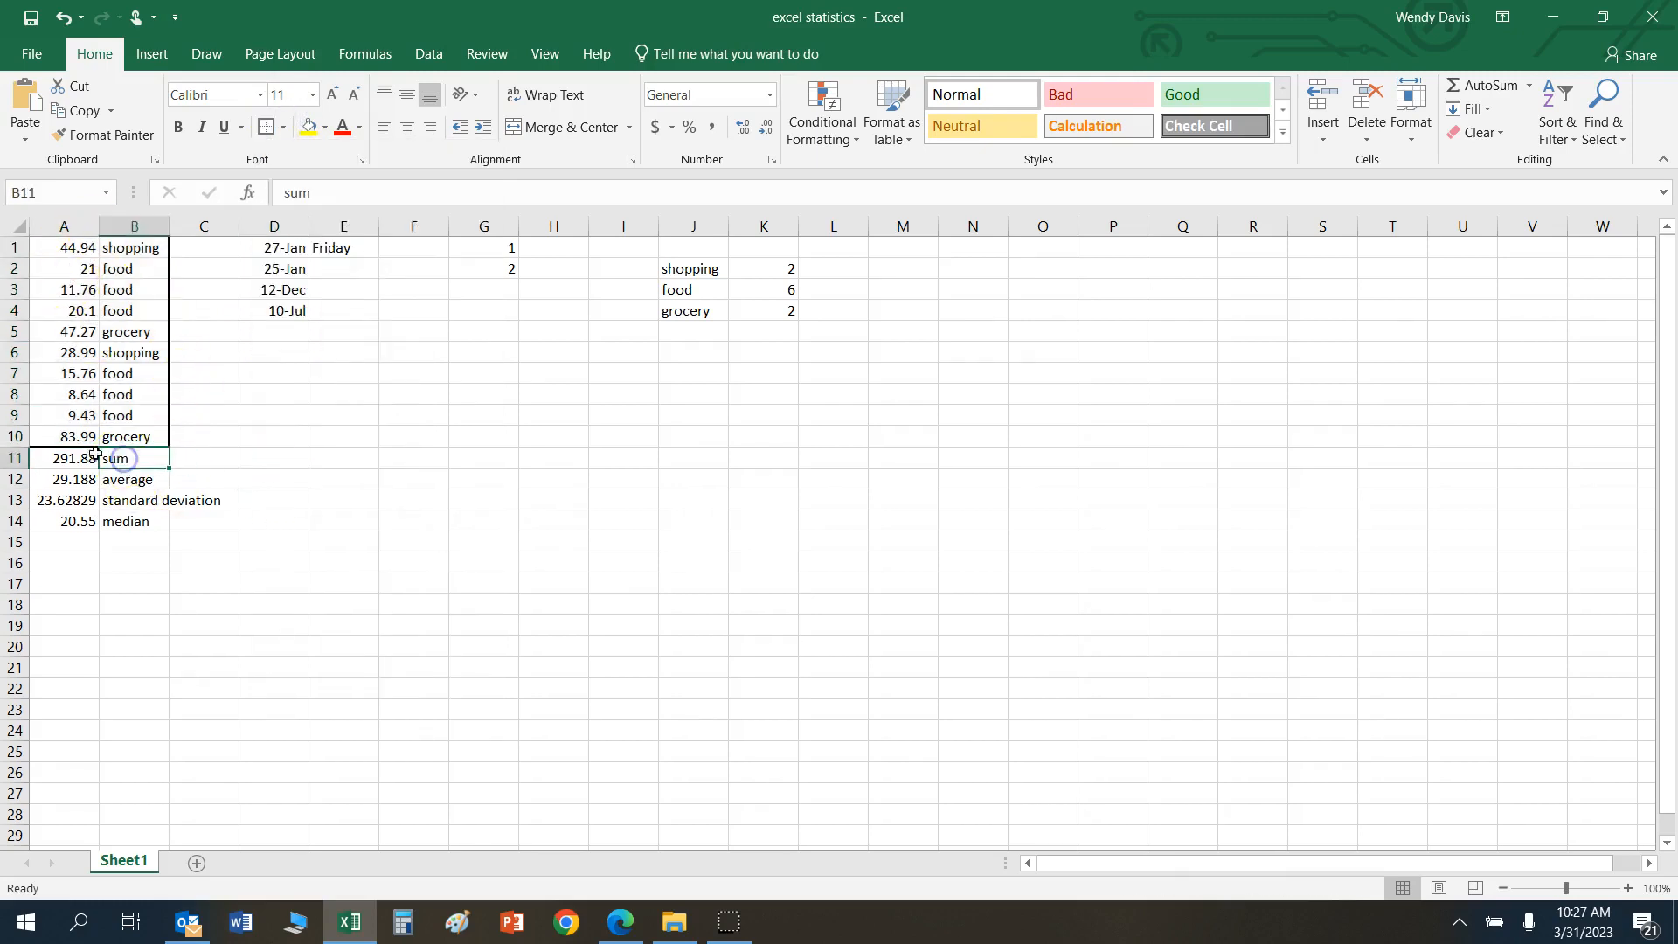
{"action": "left_click", "coordinate": [76, 458]}
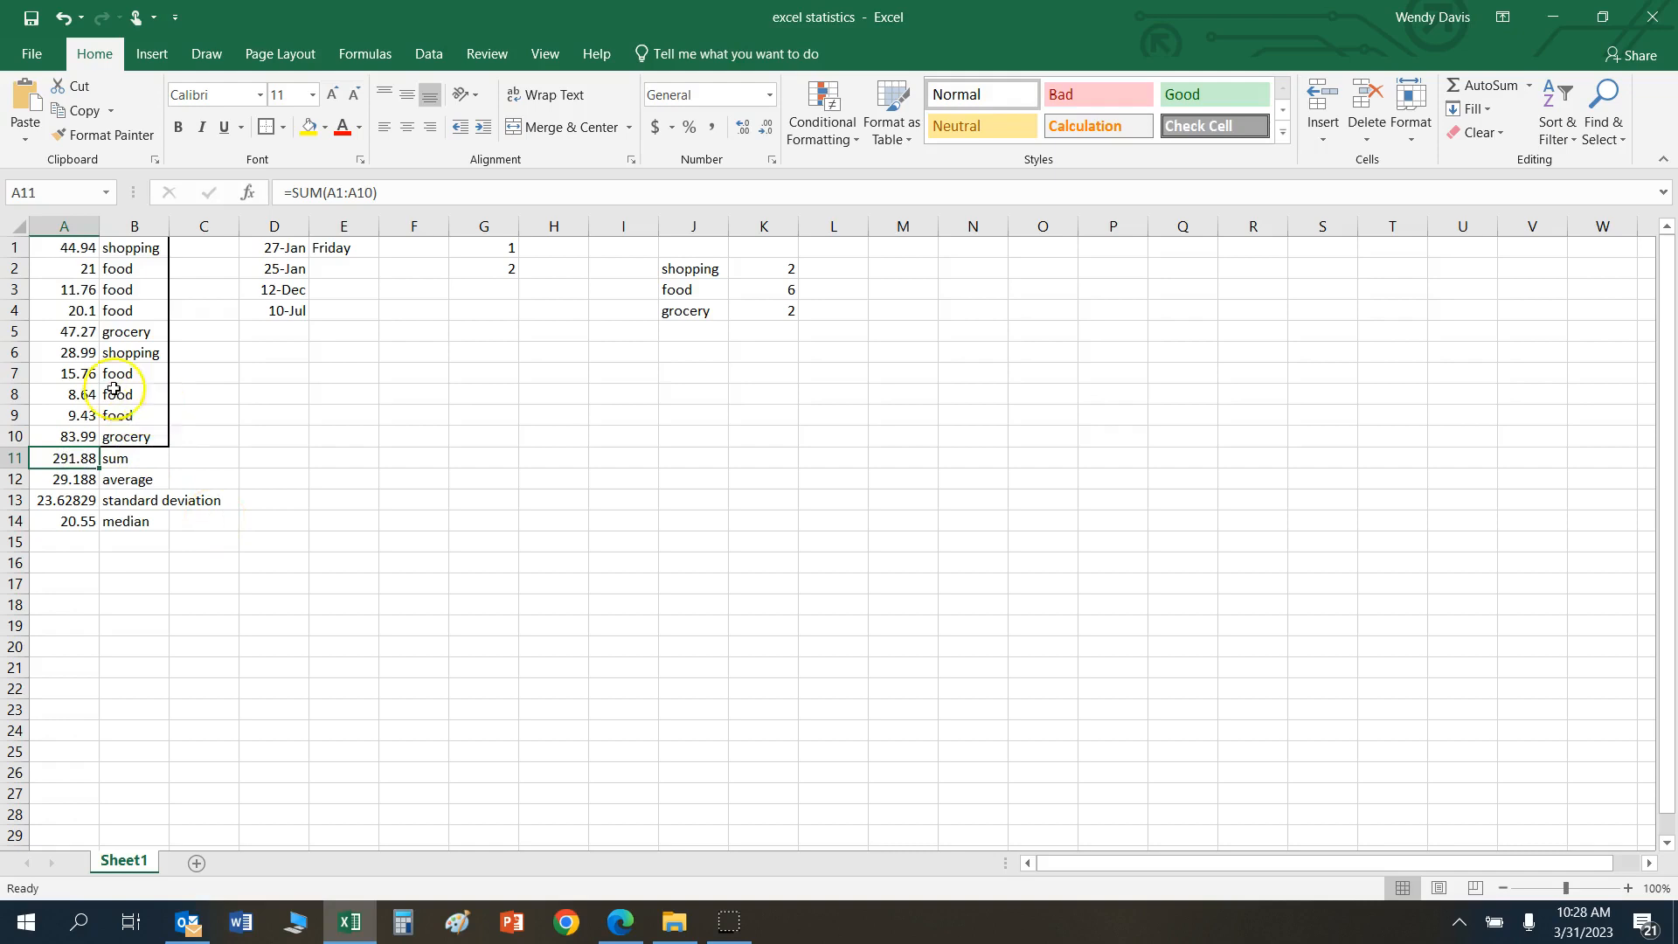
{"action": "left_click", "coordinate": [58, 458]}
{"action": "left_click_drag", "start_coordinate": [58, 458], "coordinate": [187, 520]}
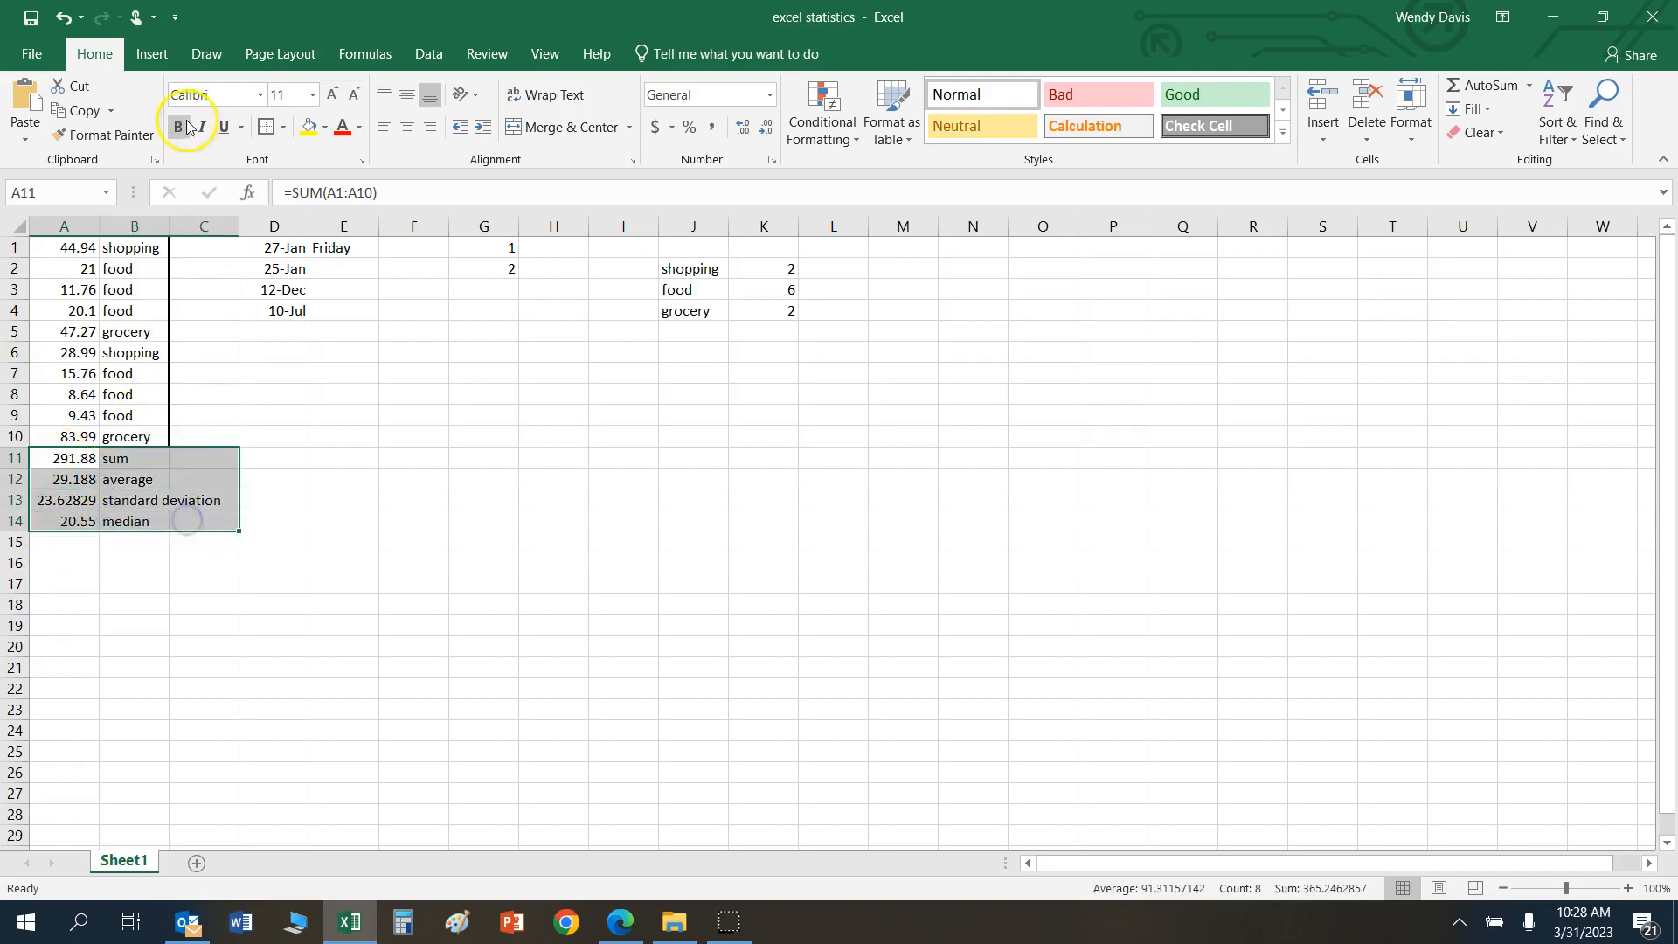
{"action": "left_click", "coordinate": [84, 89]}
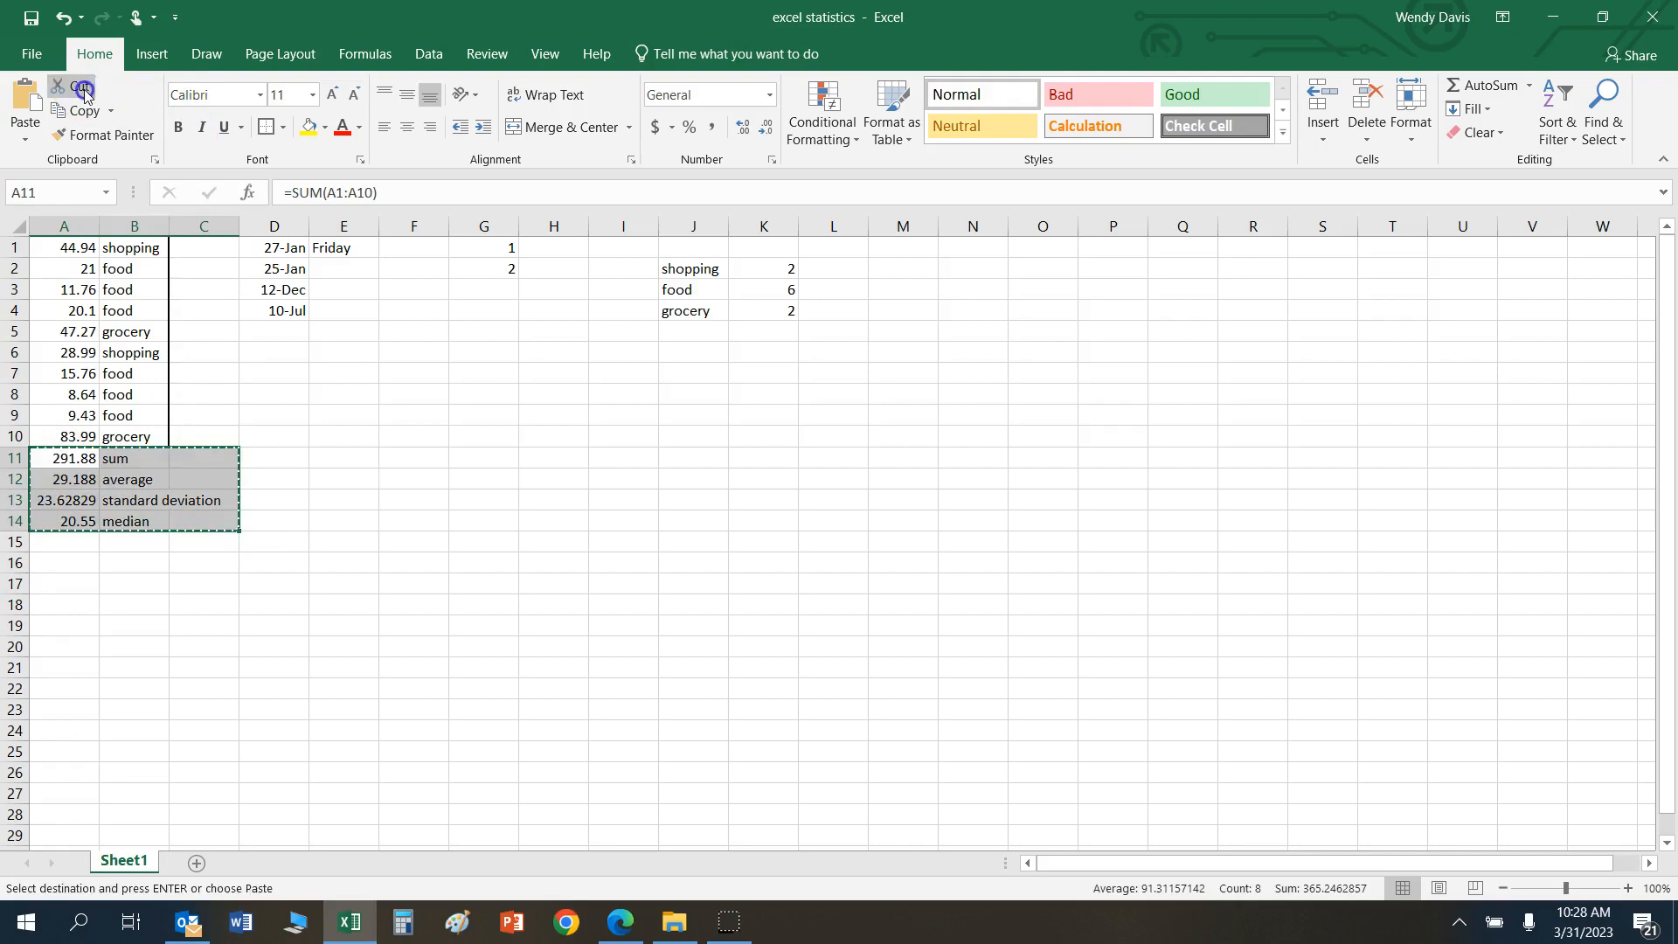
{"action": "left_click", "coordinate": [341, 456]}
{"action": "left_click", "coordinate": [13, 103]}
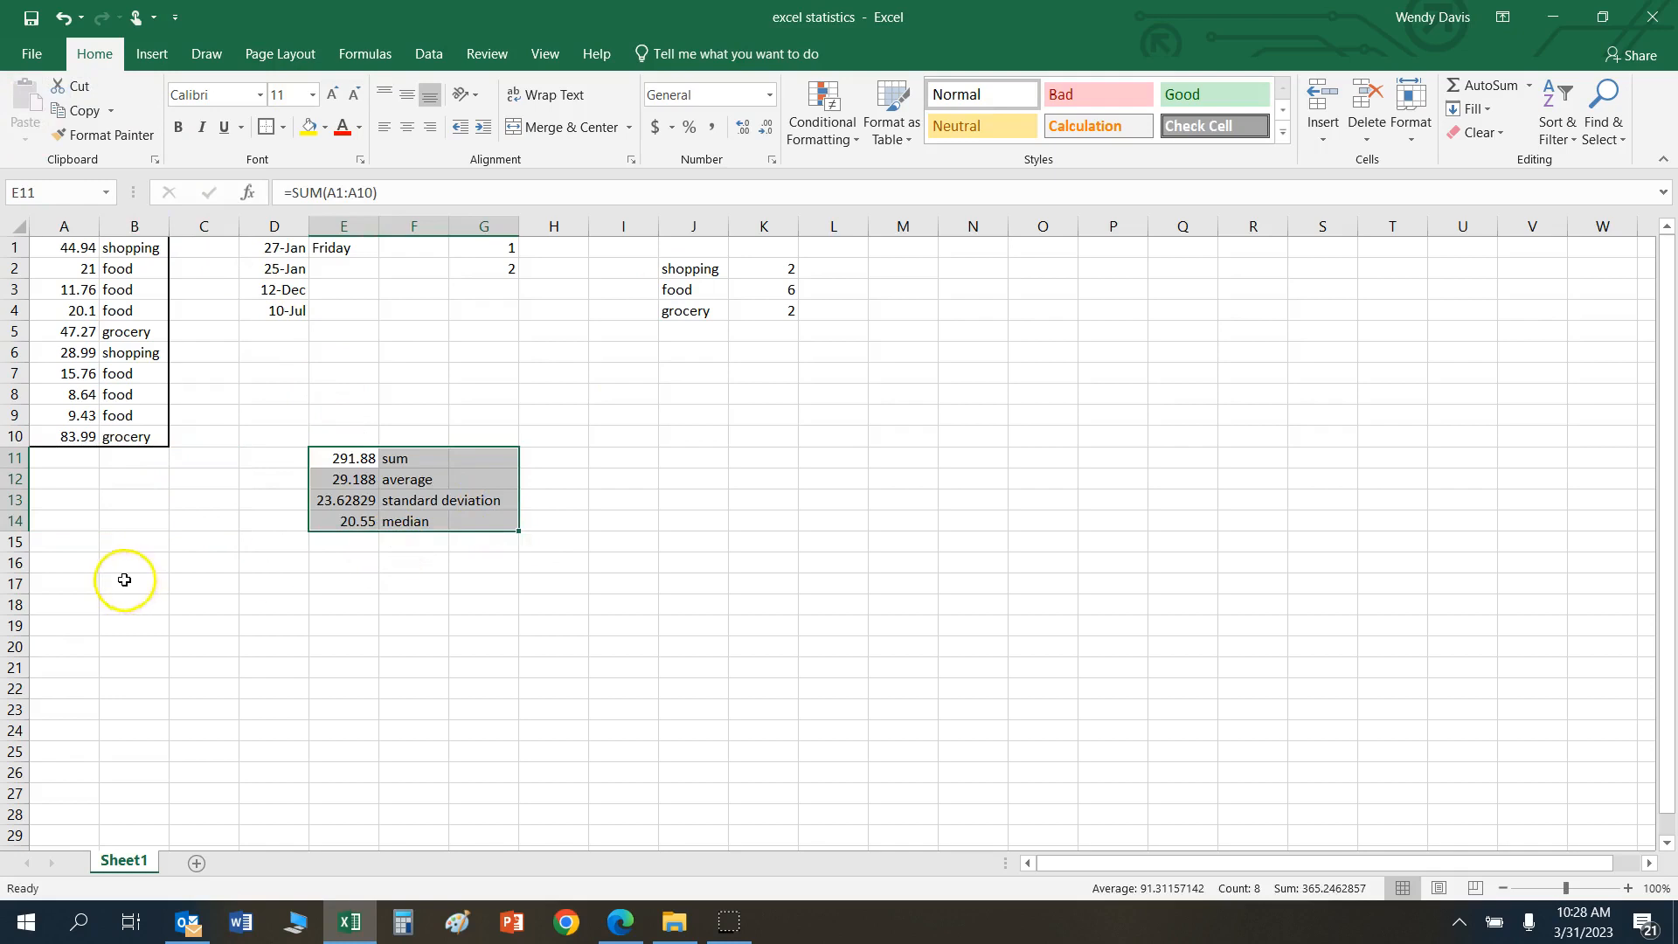
Step: Sort the amounts in column A from smallest to largest, expanding the selection to include the adjacent categories
{"action": "left_click", "coordinate": [65, 227]}
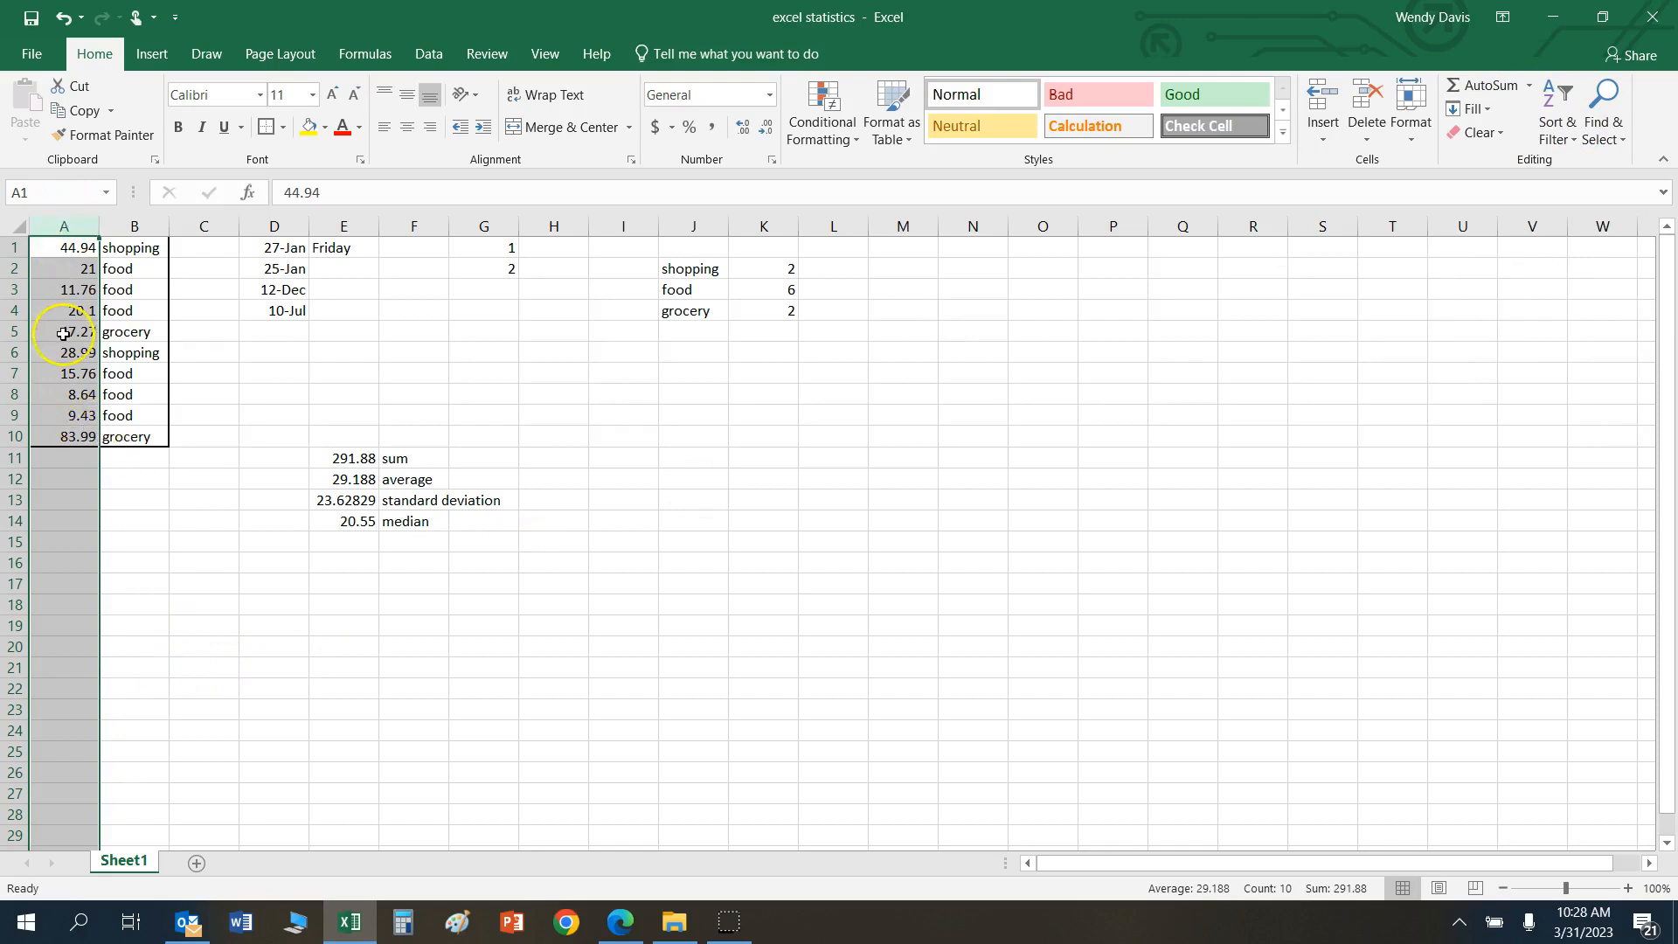
{"action": "left_click", "coordinate": [1560, 104]}
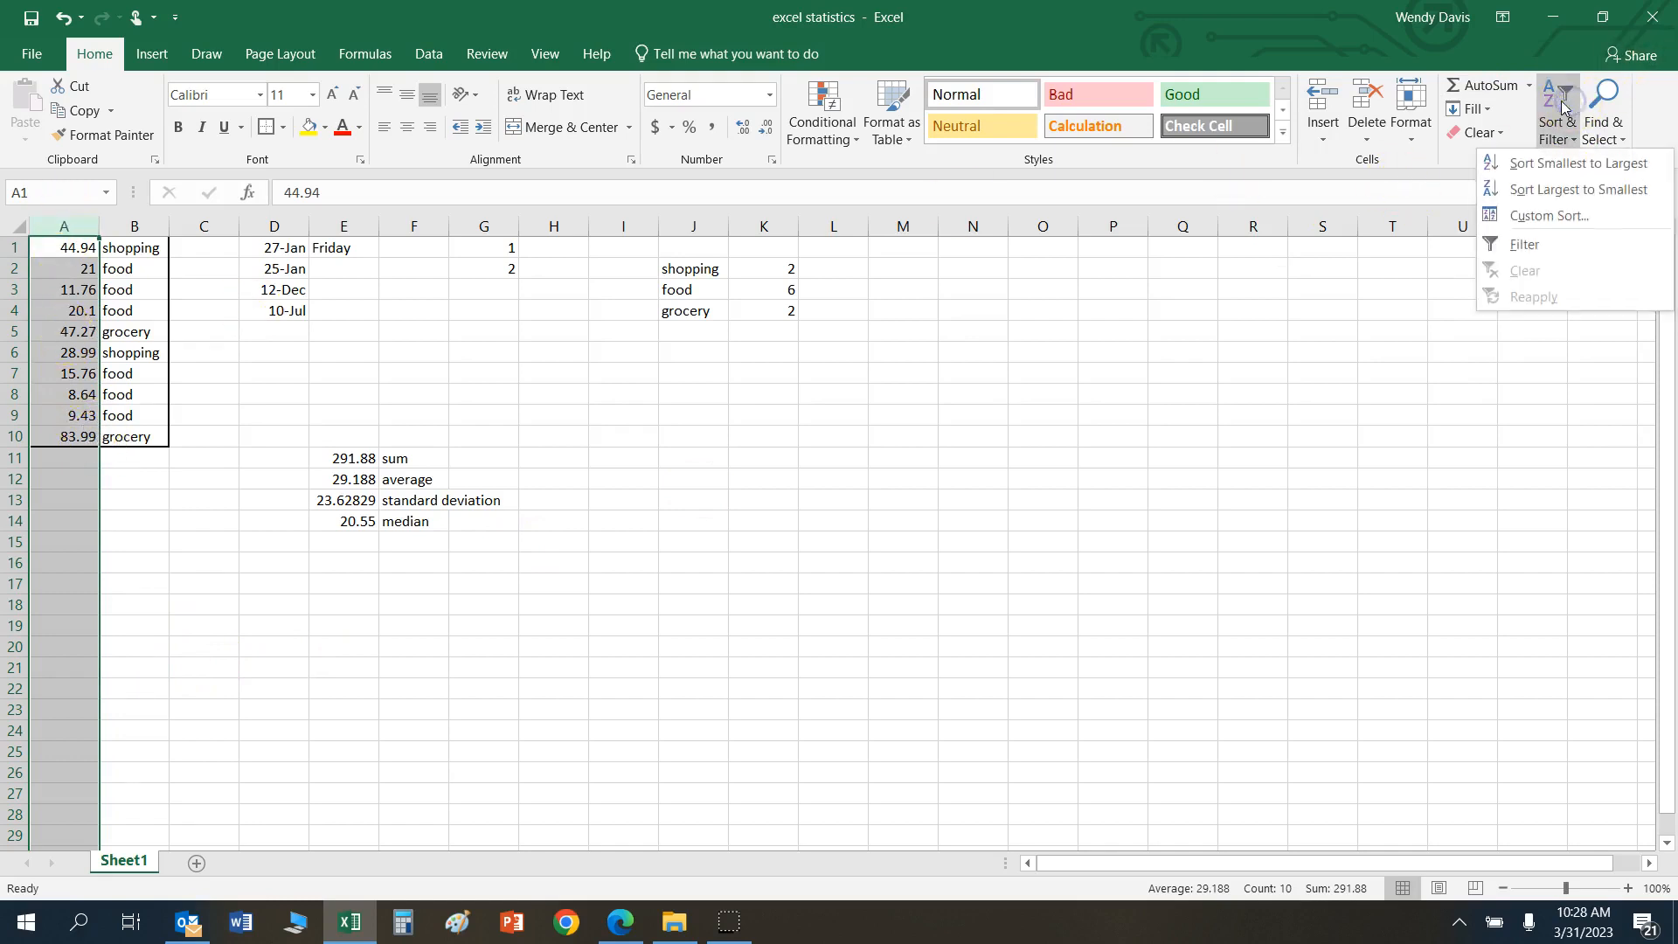
{"action": "left_click", "coordinate": [1540, 164]}
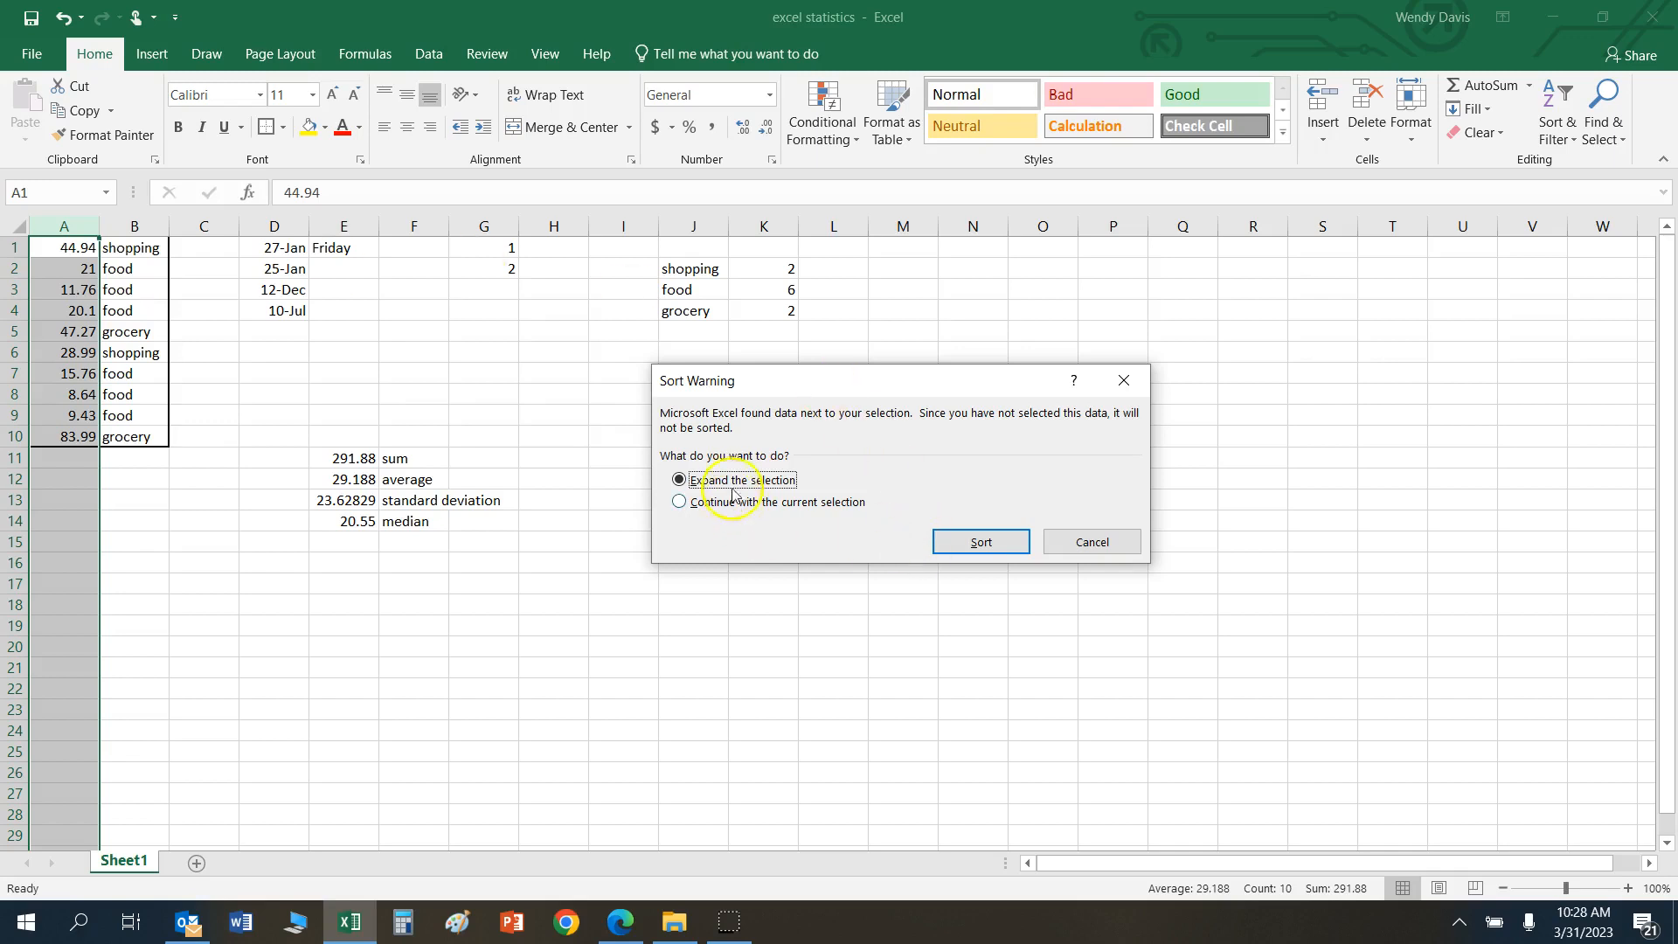
{"action": "left_click", "coordinate": [955, 544]}
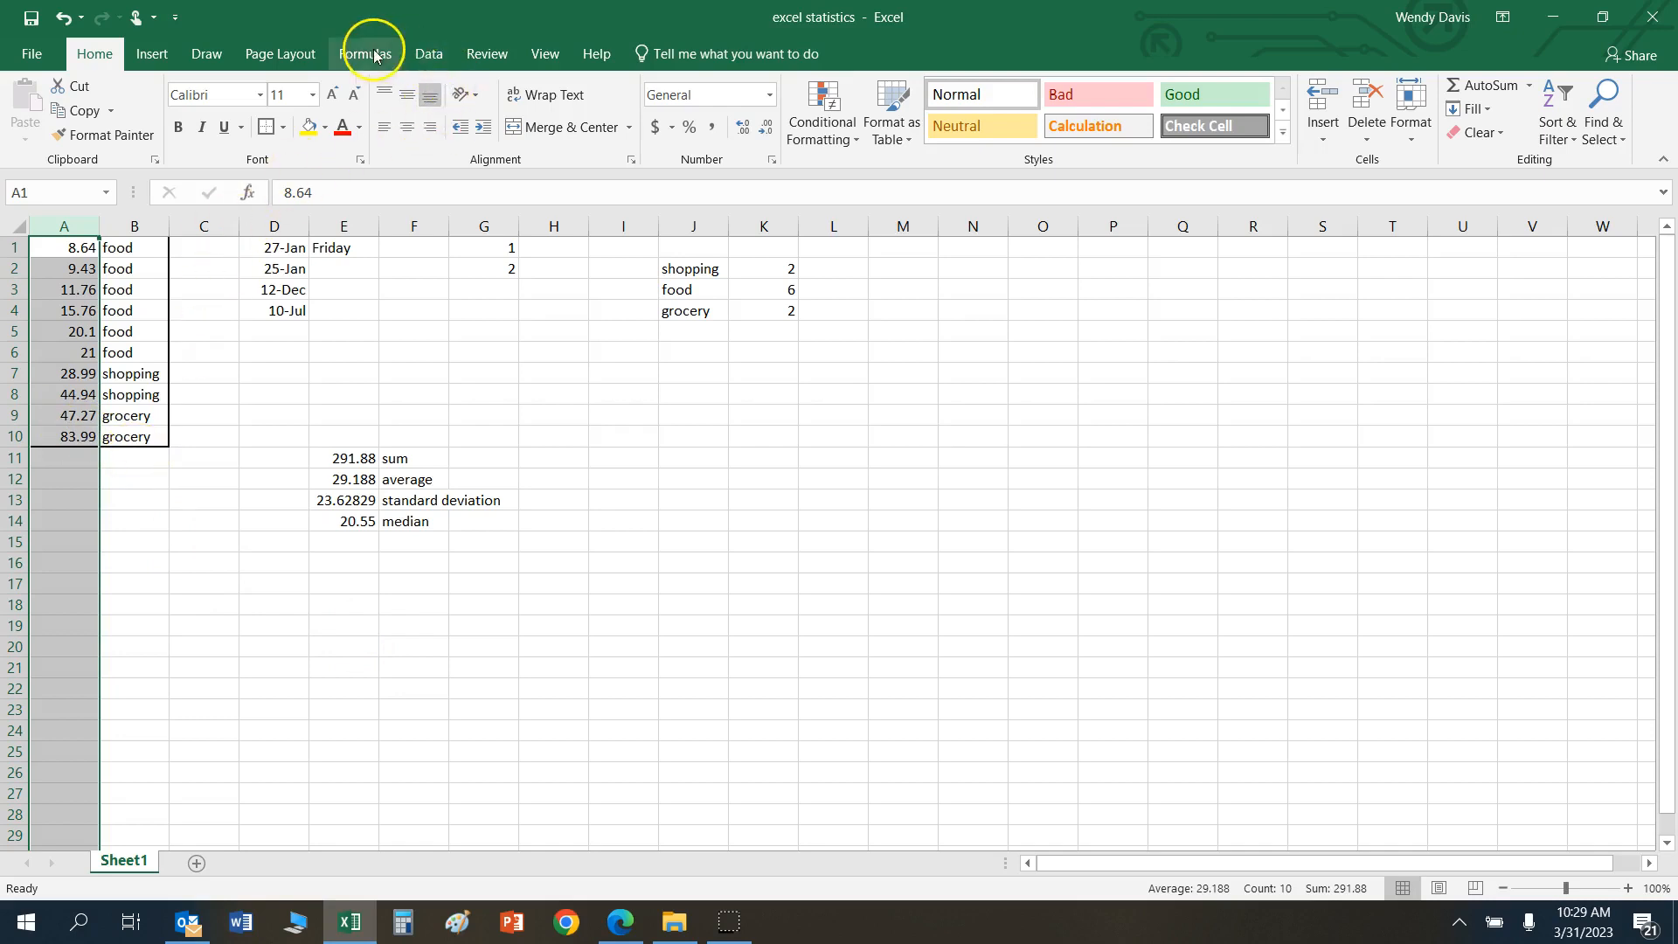
Step: Enter the label "minimum" in cell F15, below the median label
{"action": "left_click", "coordinate": [409, 547]}
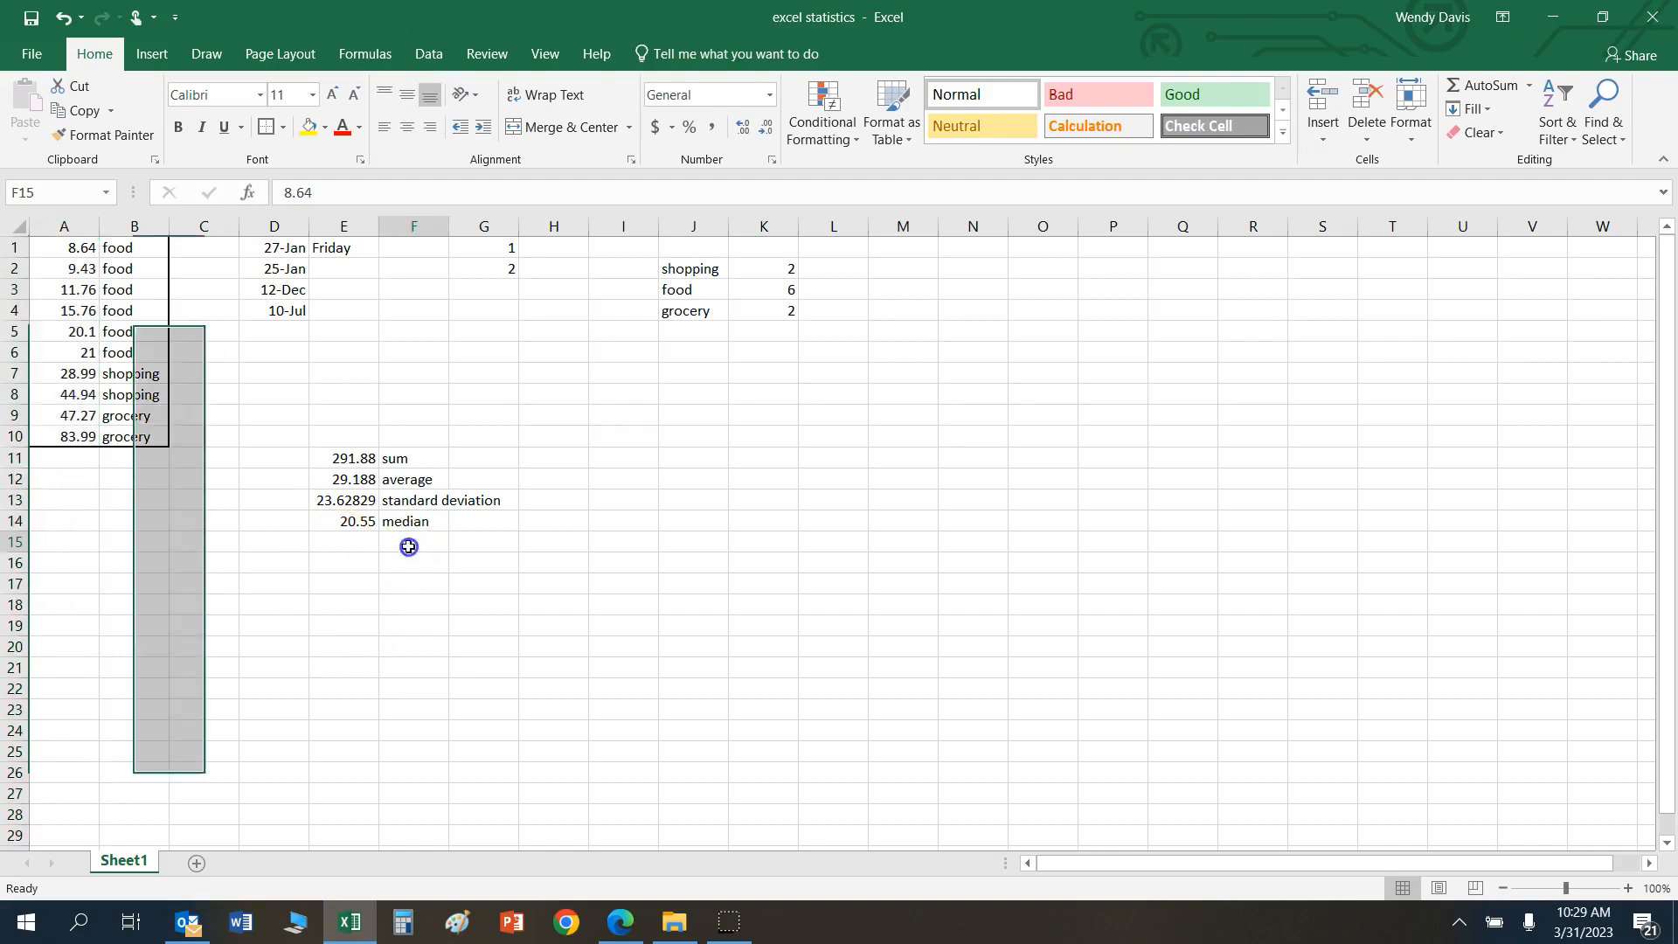
{"action": "type", "text": "minimum"}
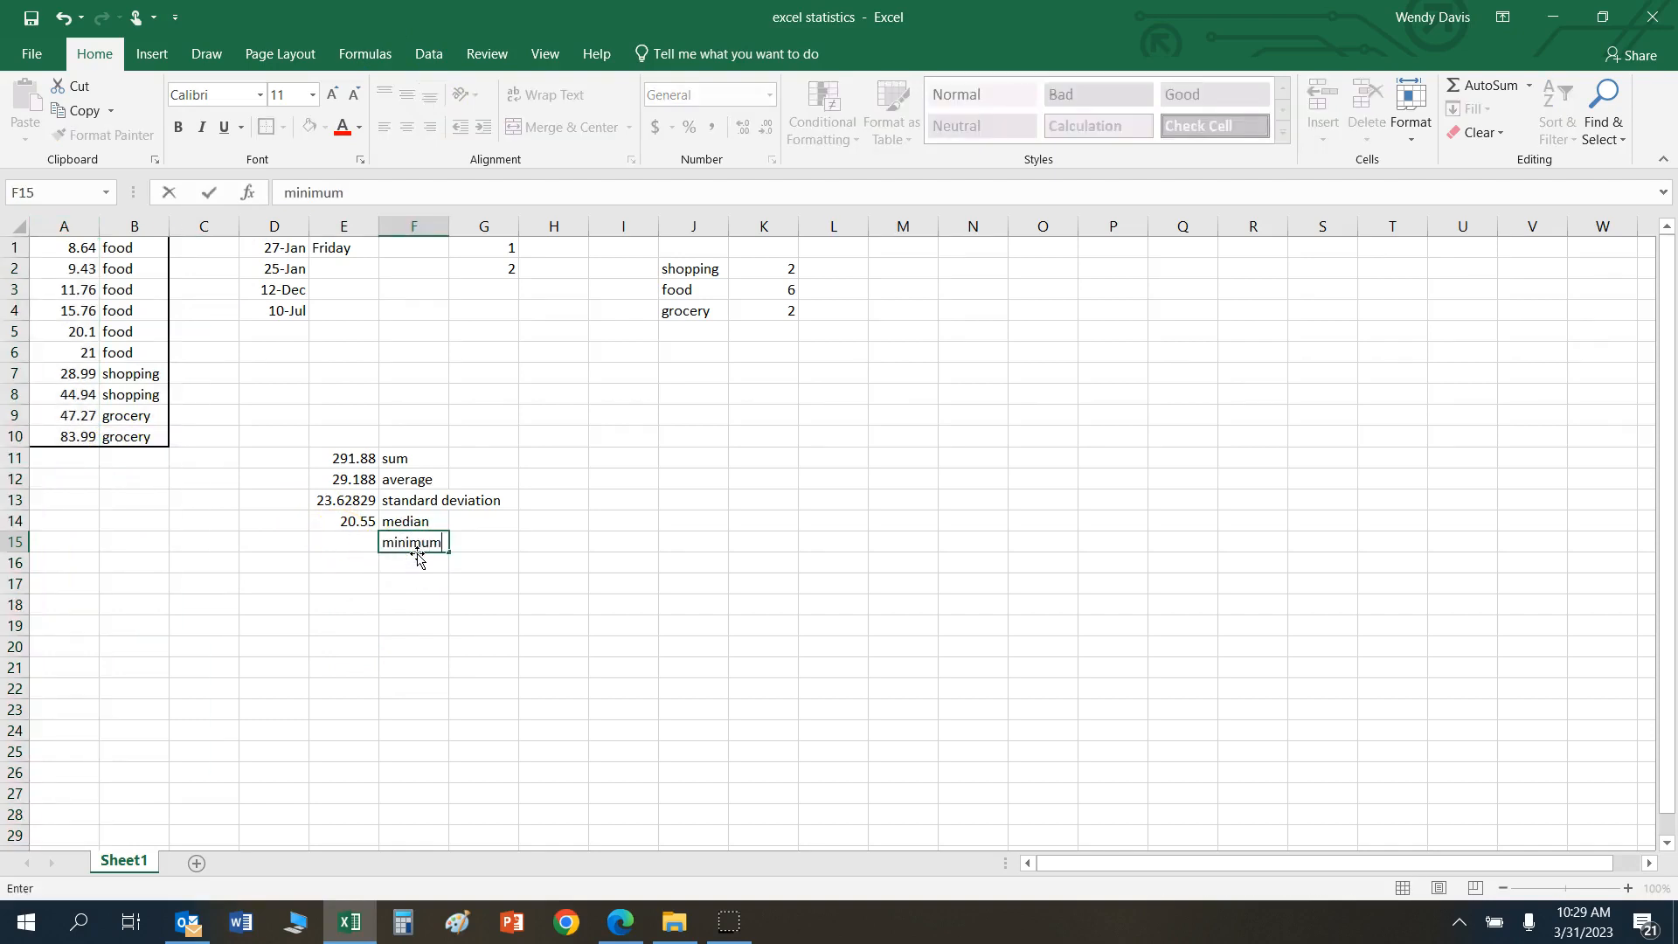
{"action": "key", "text": "Return"}
Step: Insert the statistical MIN function in cell E15, using A1:A10 as its range
{"action": "key", "text": "Left"}
{"action": "key", "text": "Up"}
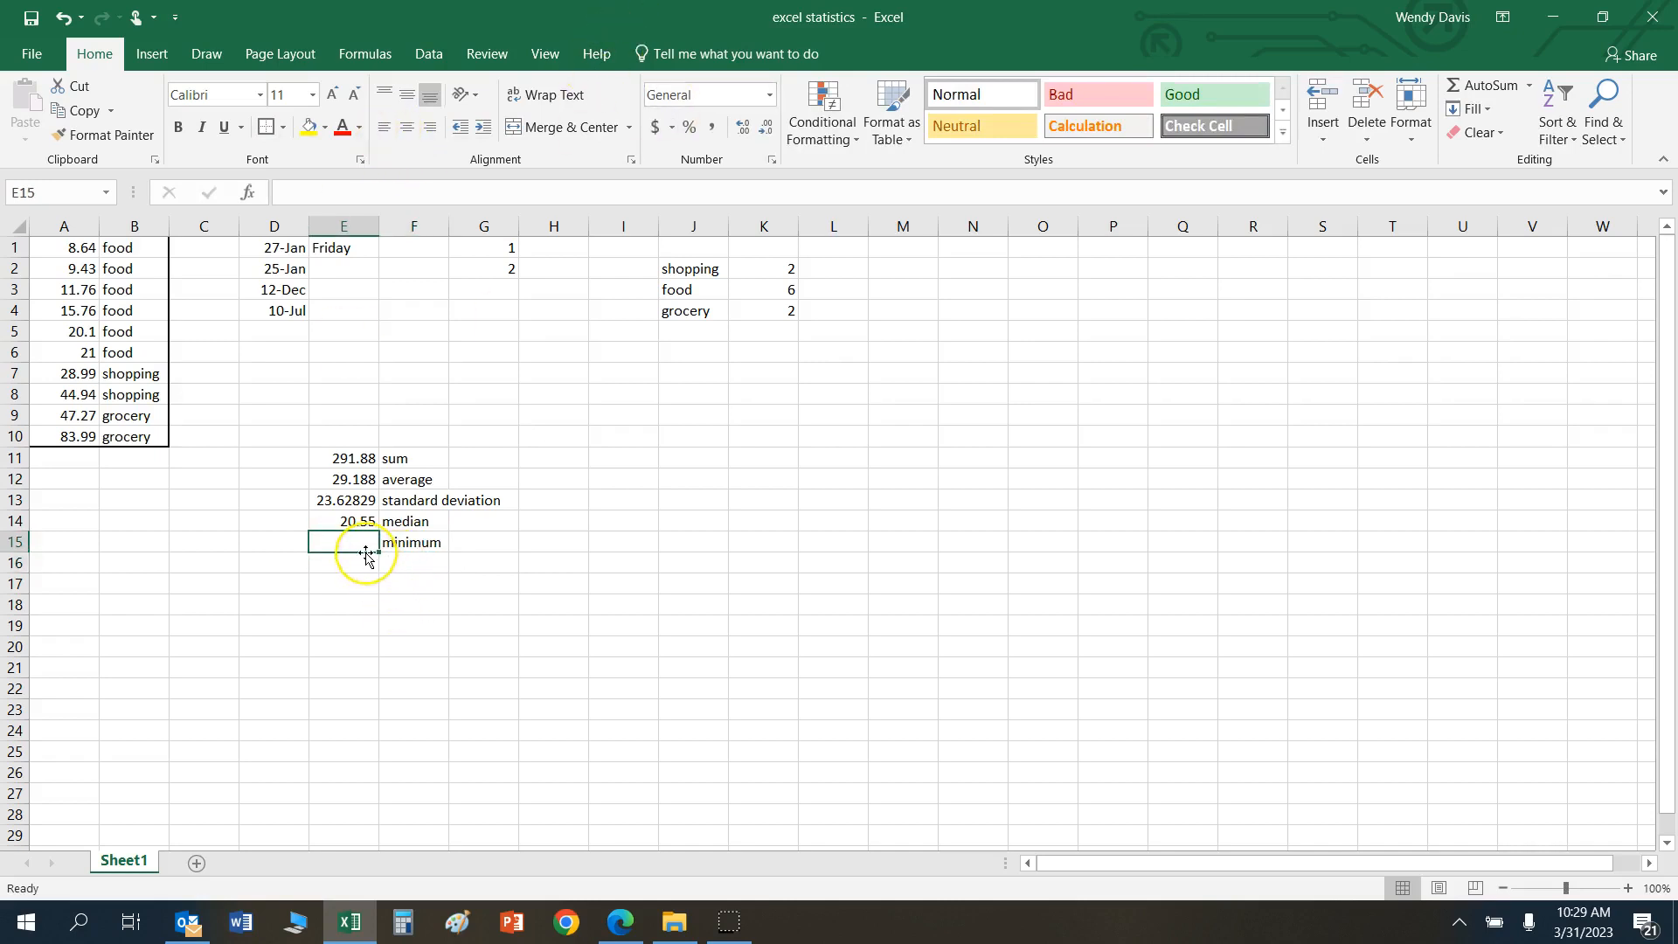
{"action": "left_click", "coordinate": [371, 55]}
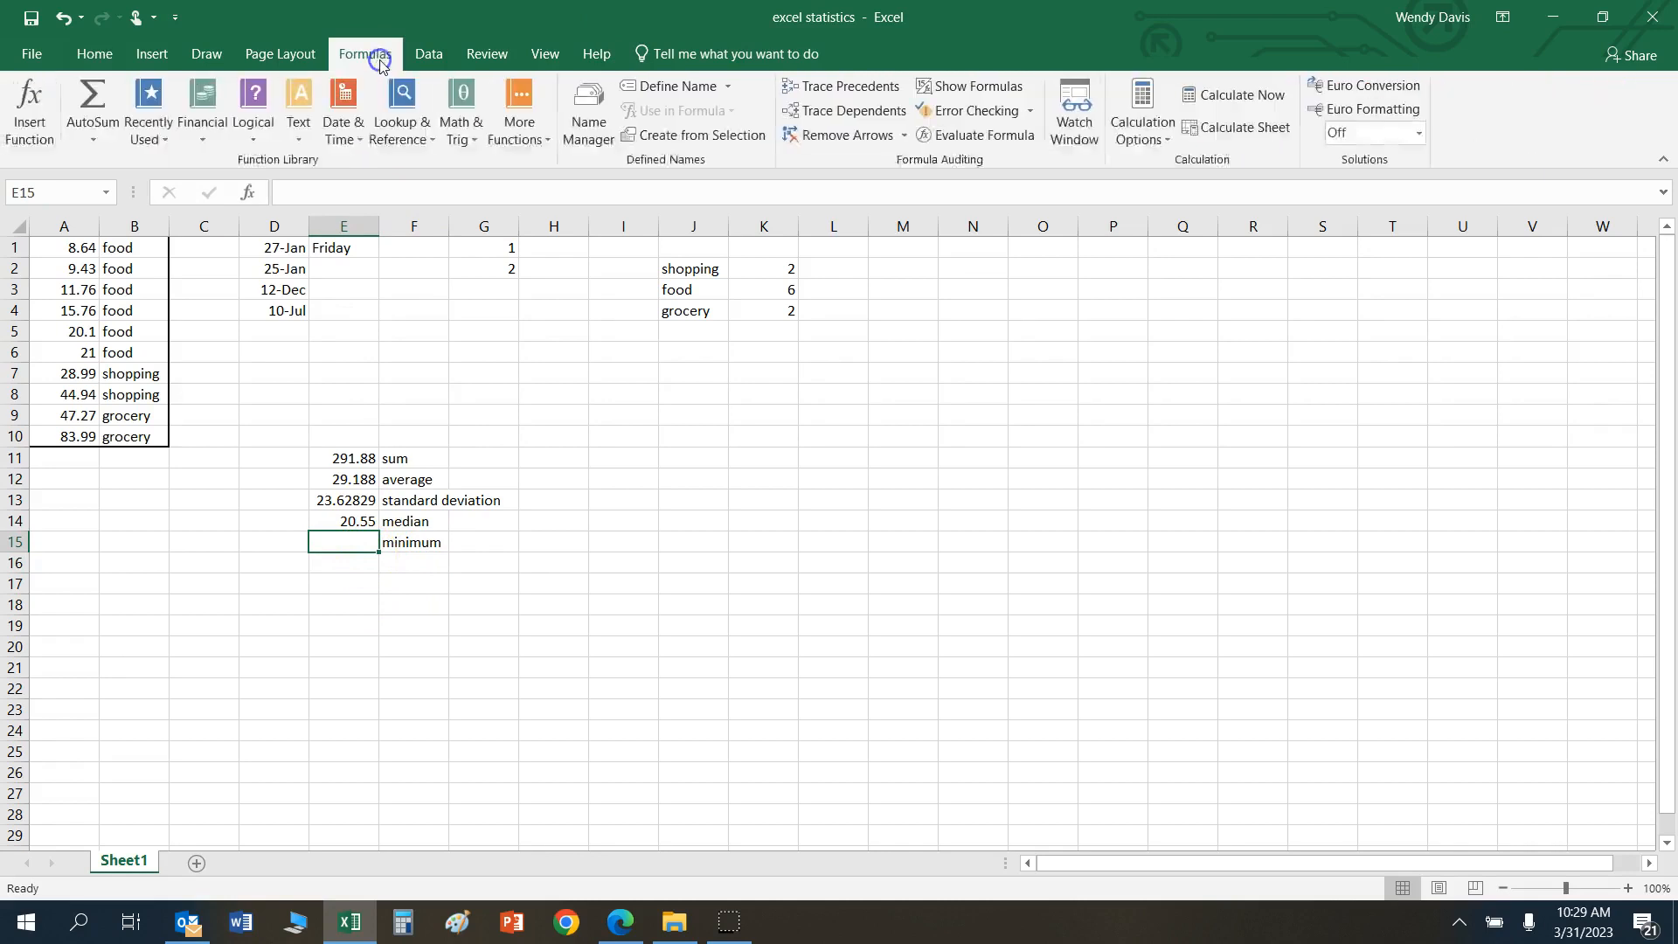
{"action": "left_click", "coordinate": [517, 112]}
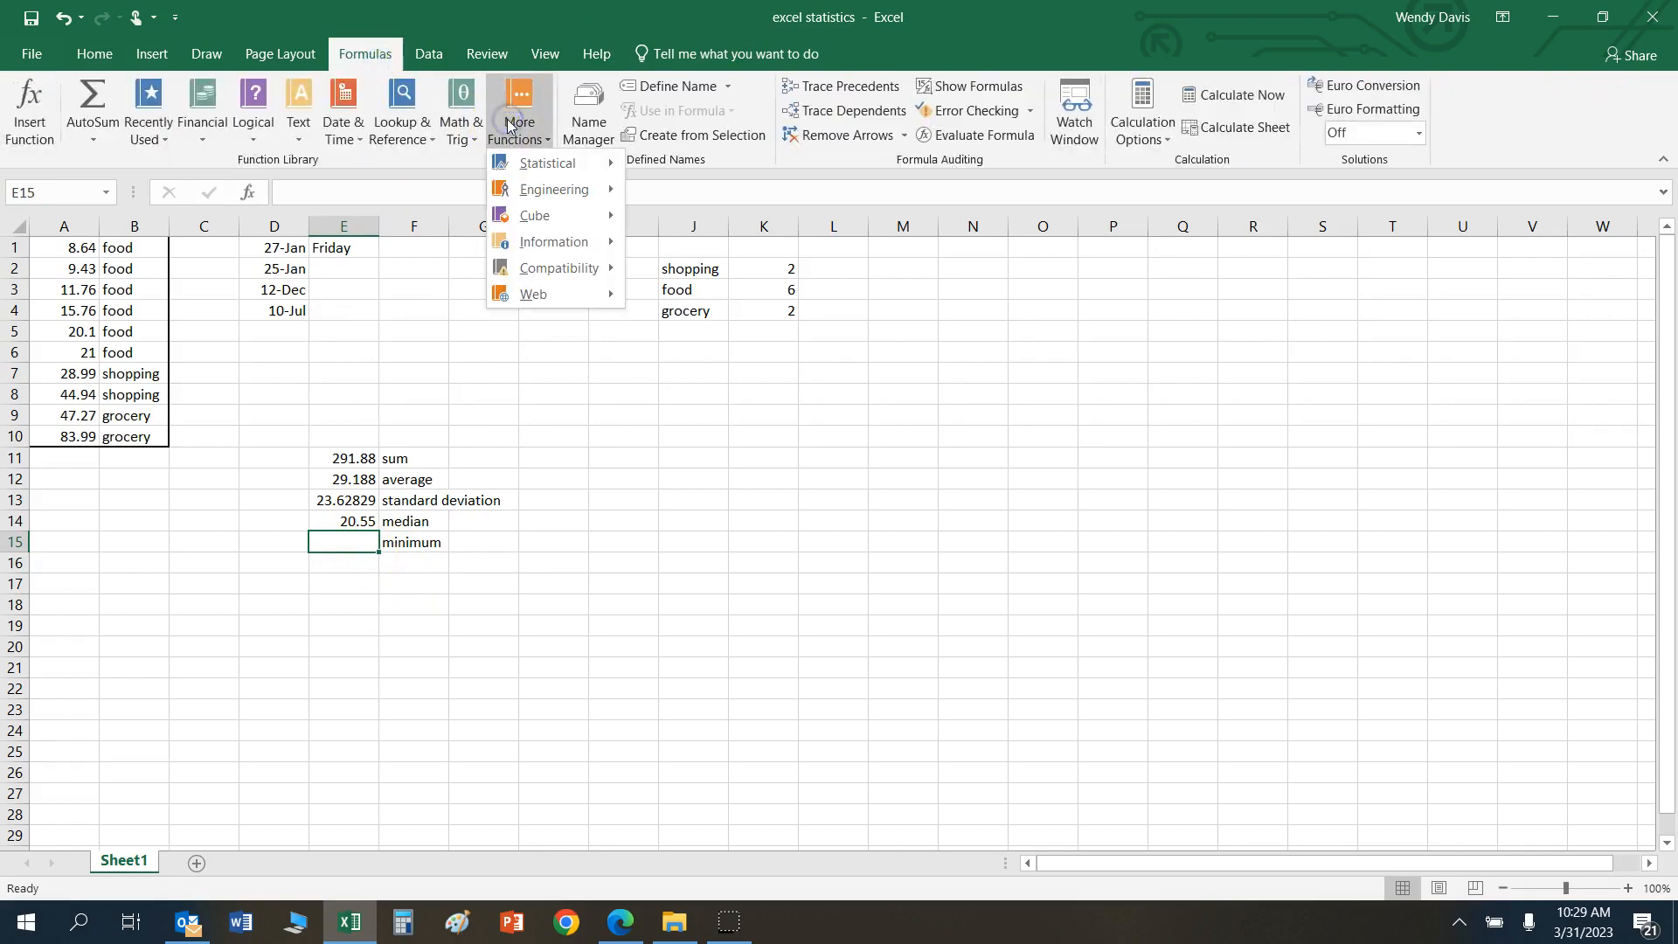
{"action": "mouse_move", "coordinate": [612, 177]}
{"action": "scroll", "coordinate": [876, 464], "scroll_direction": "down", "scroll_amount": 8}
{"action": "scroll", "coordinate": [763, 562], "scroll_direction": "down", "scroll_amount": 12}
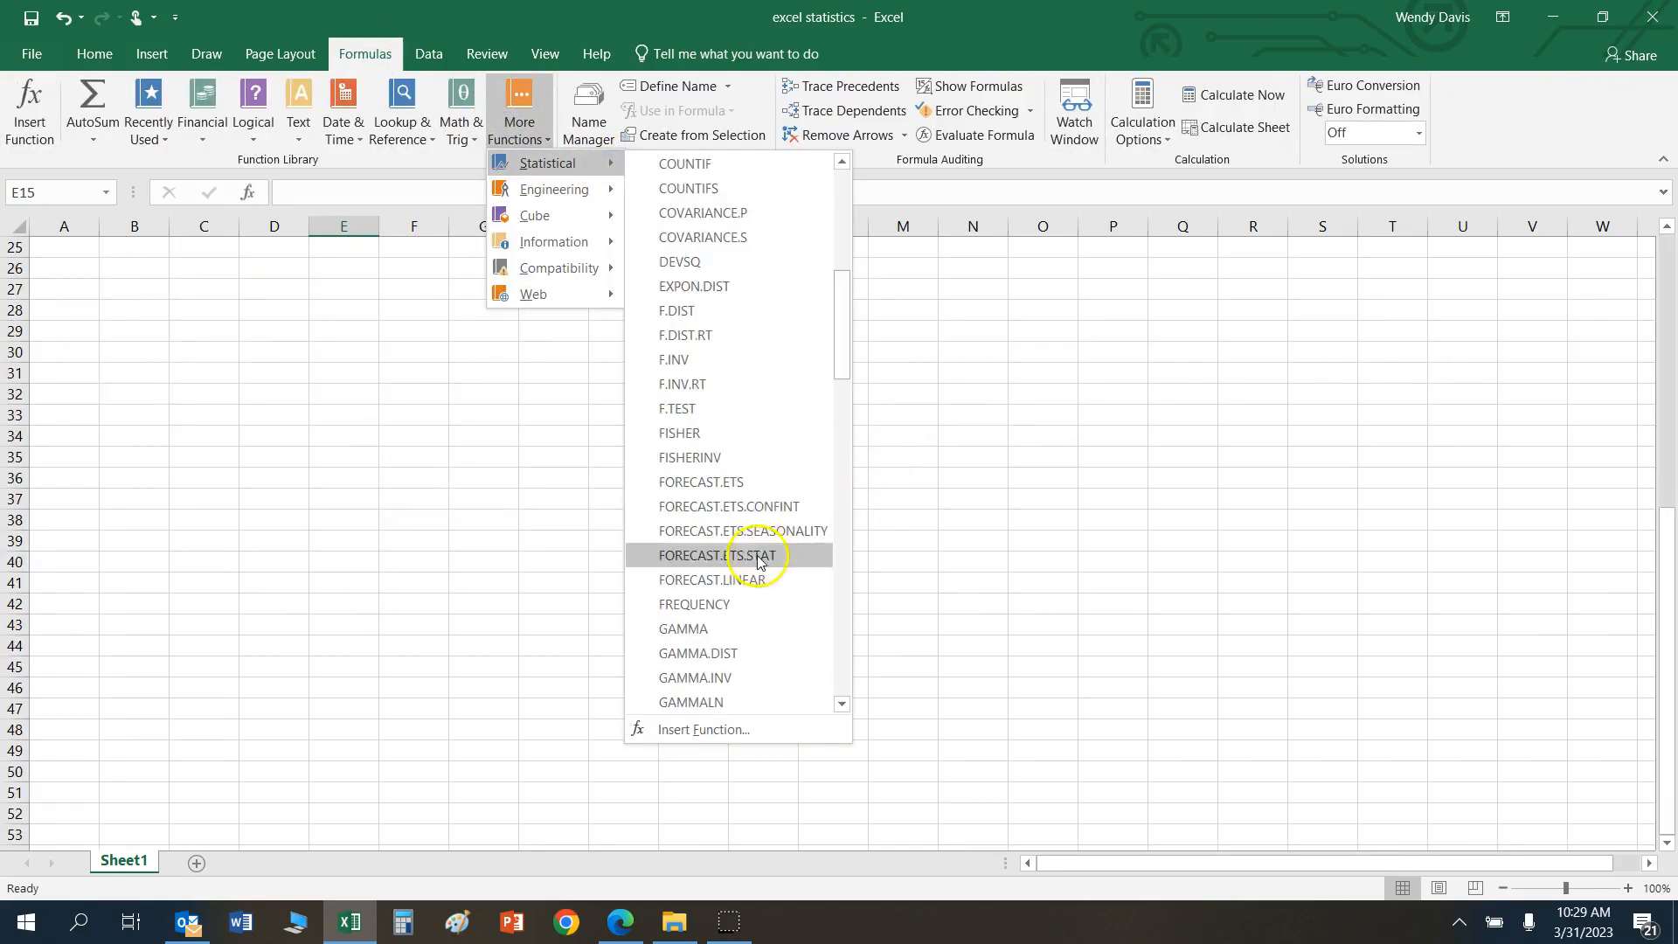
{"action": "left_click", "coordinate": [738, 631]}
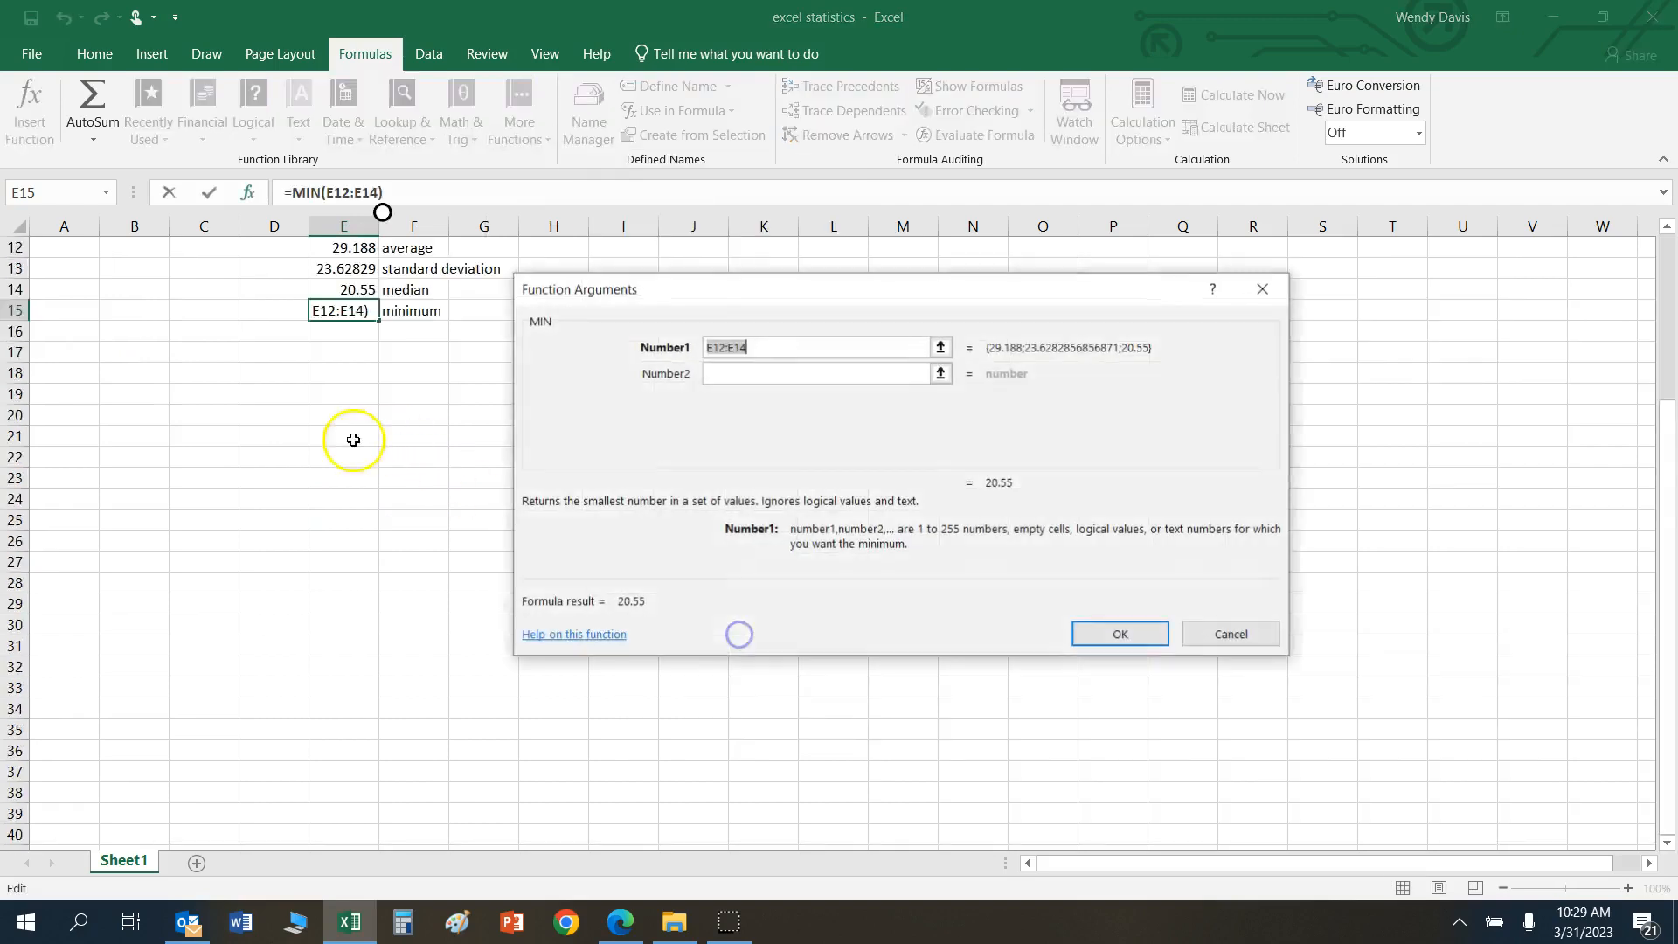
{"action": "left_click_drag", "start_coordinate": [83, 248], "coordinate": [77, 437]}
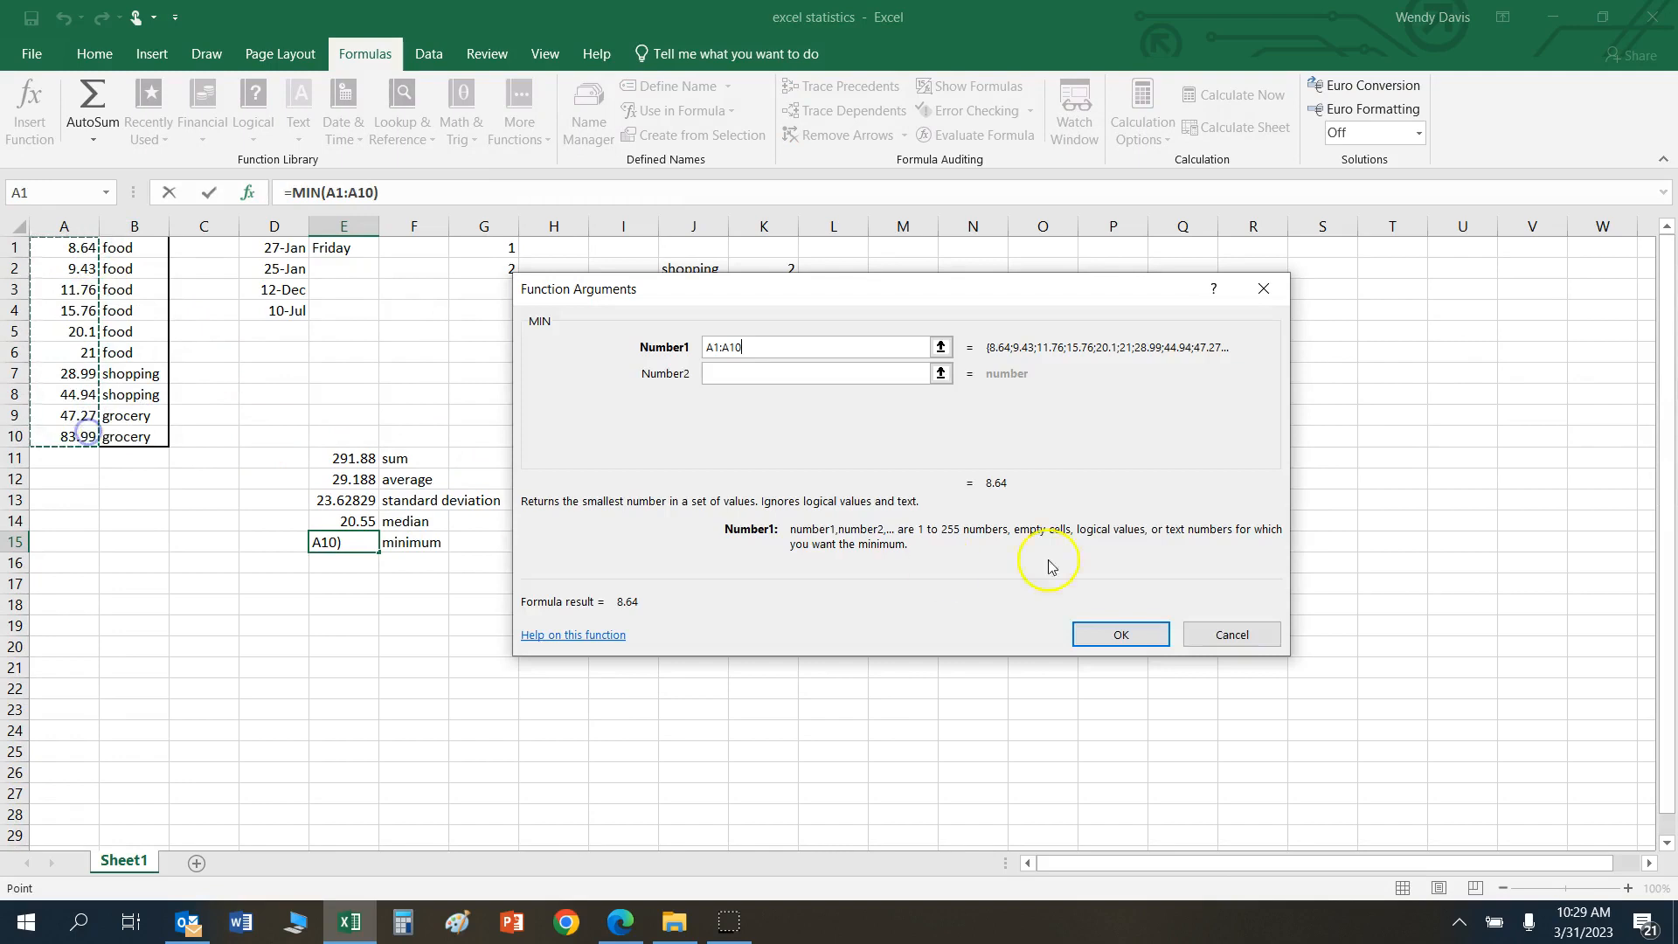
{"action": "left_click", "coordinate": [1116, 638]}
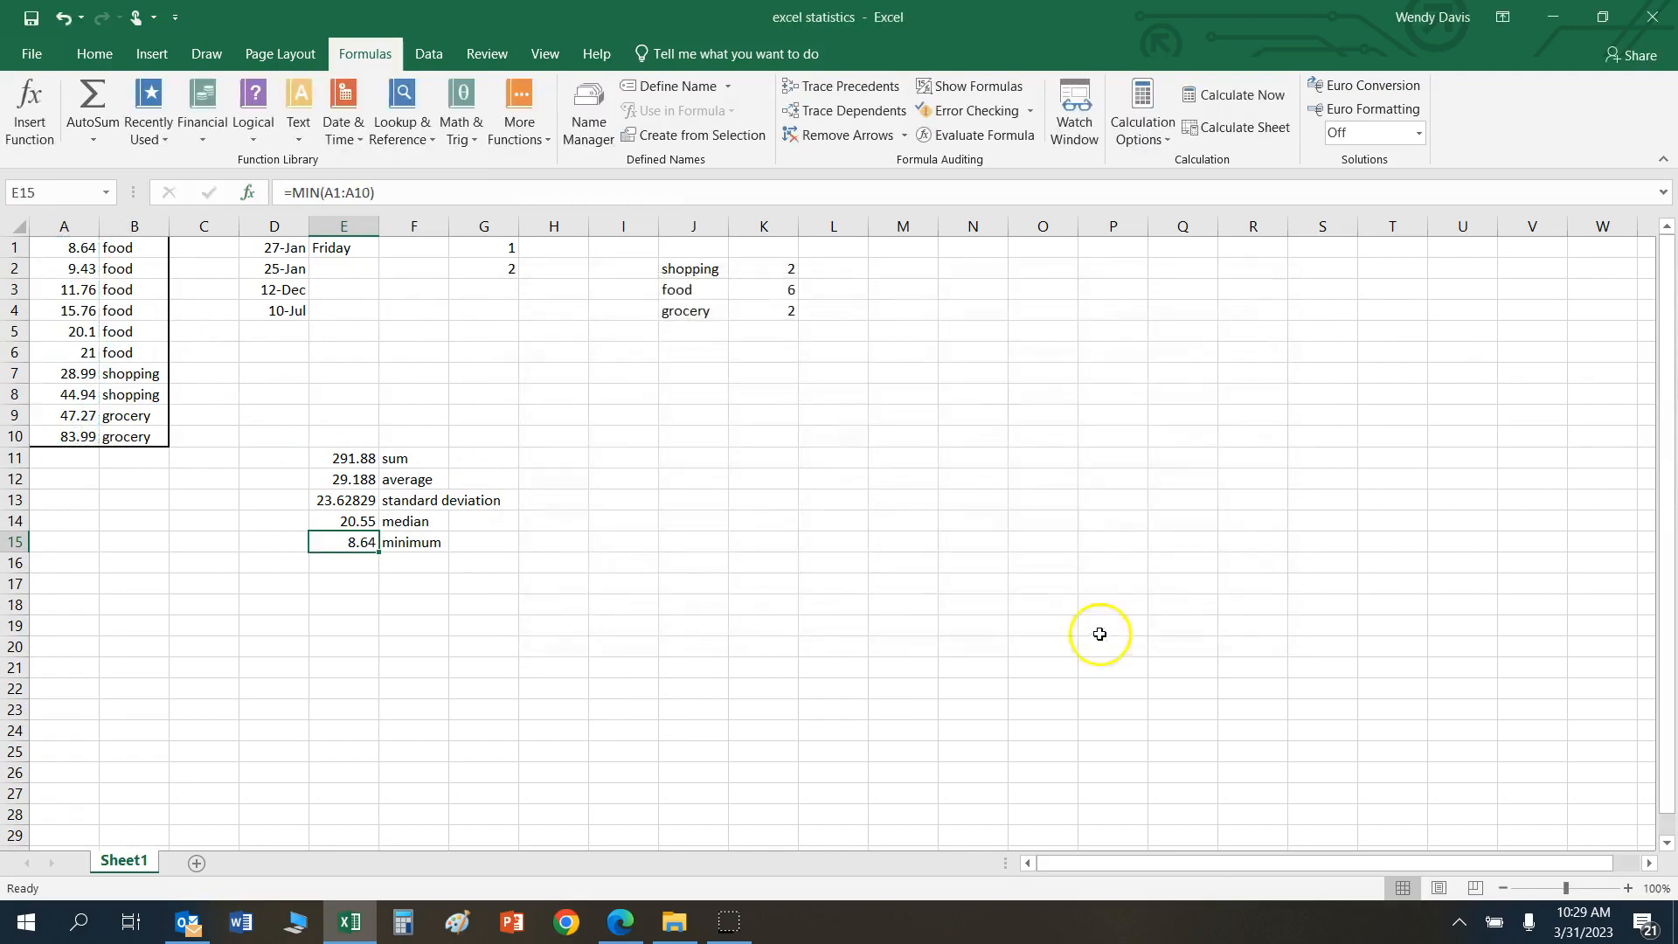
Step: Label cell F16 "maximum" and insert the statistical MAX function in E16, using A1:A10 as its range
{"action": "left_click", "coordinate": [394, 564]}
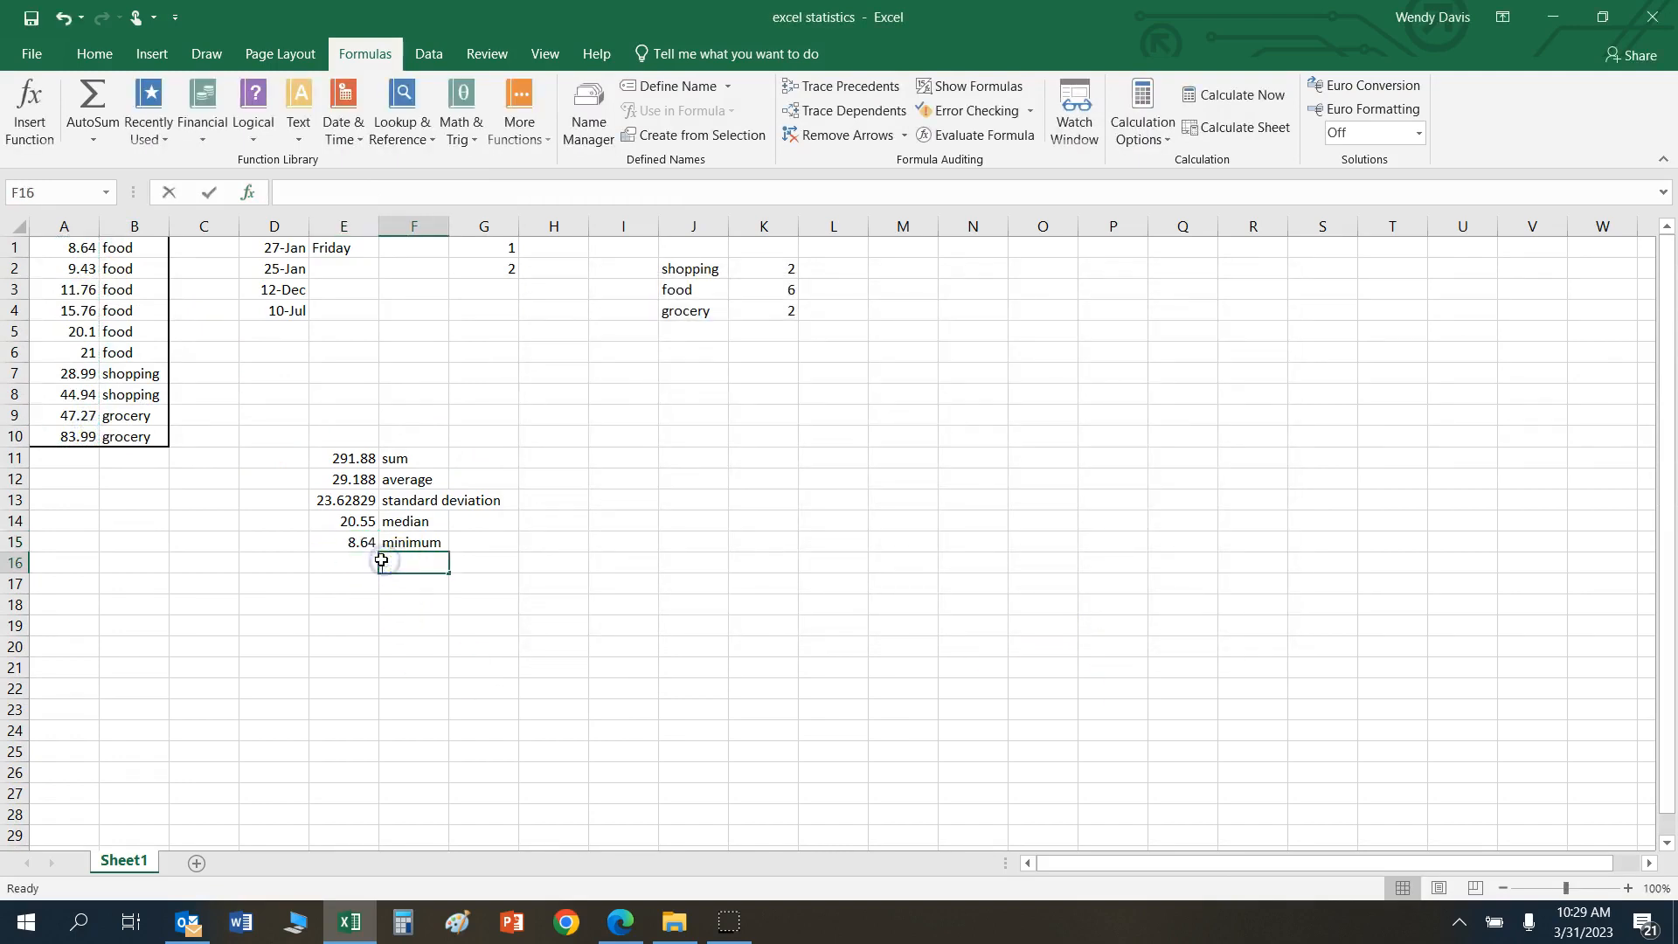
{"action": "type", "text": "maximum"}
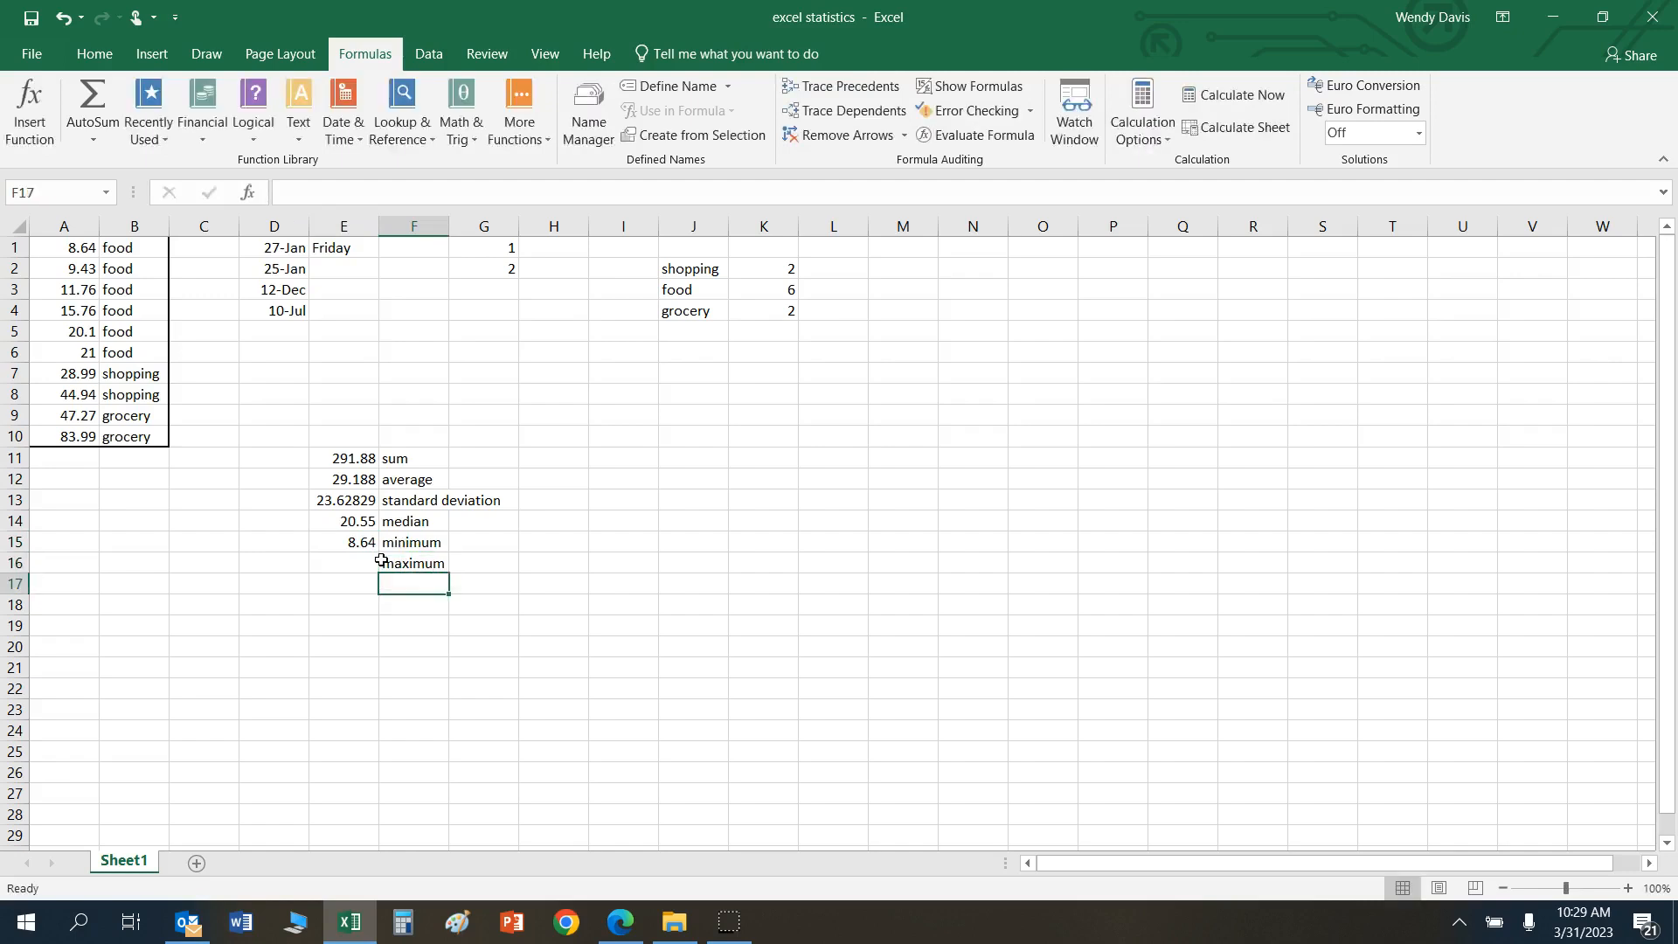
{"action": "left_click", "coordinate": [376, 563]}
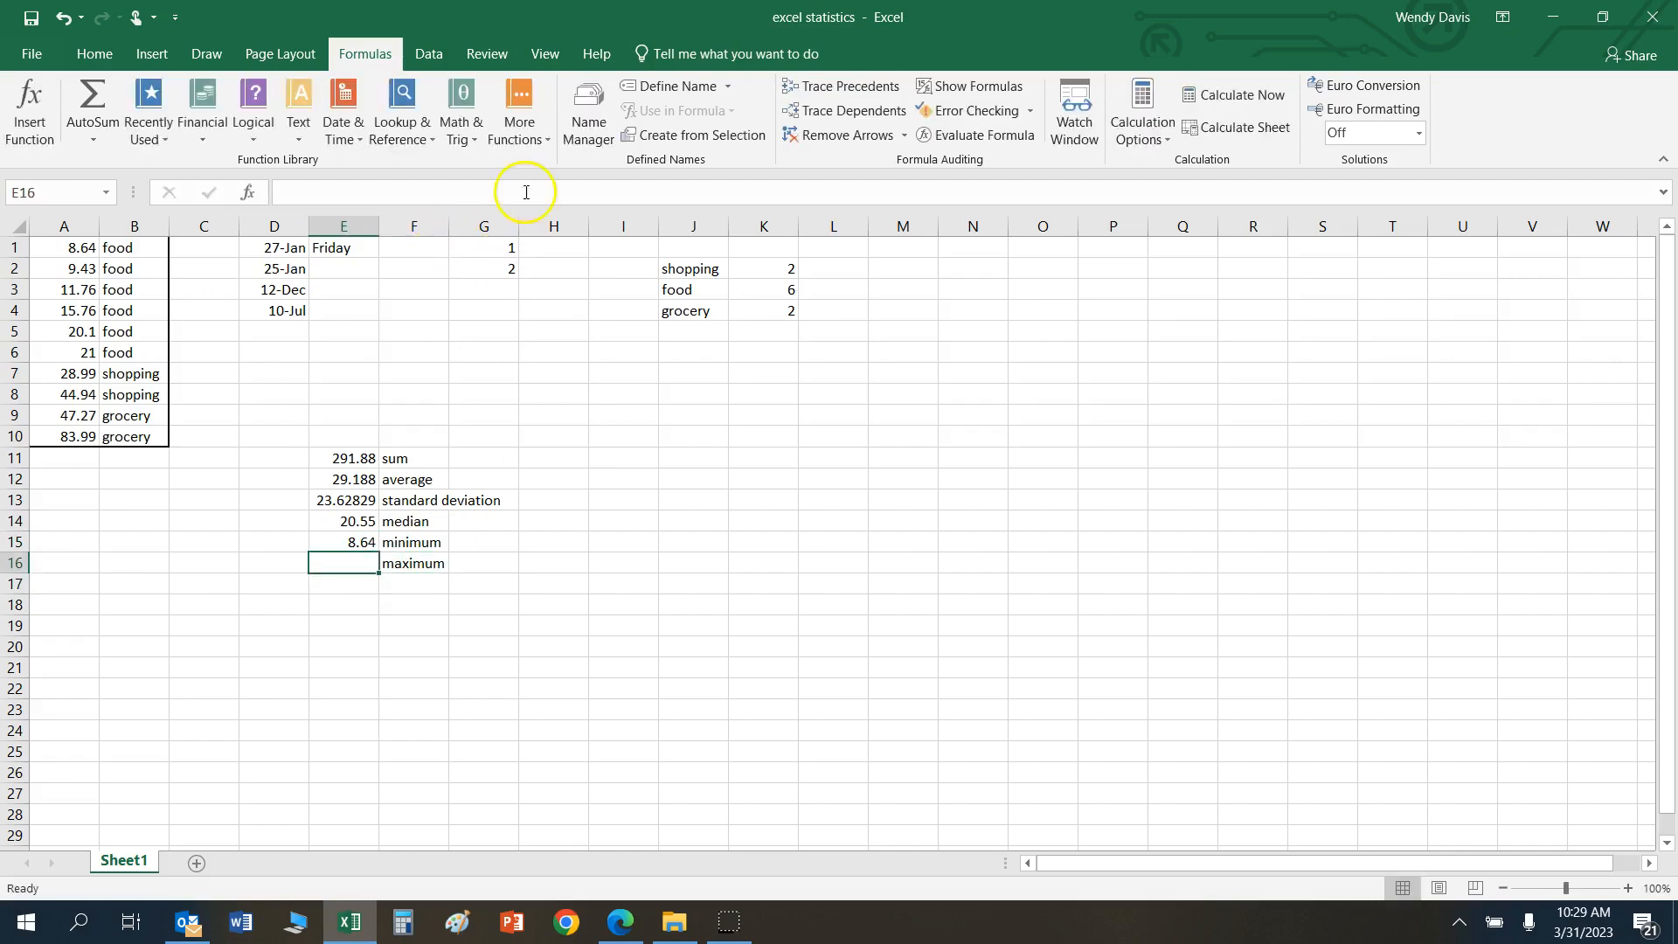
{"action": "left_click", "coordinate": [525, 115]}
{"action": "mouse_move", "coordinate": [546, 163]}
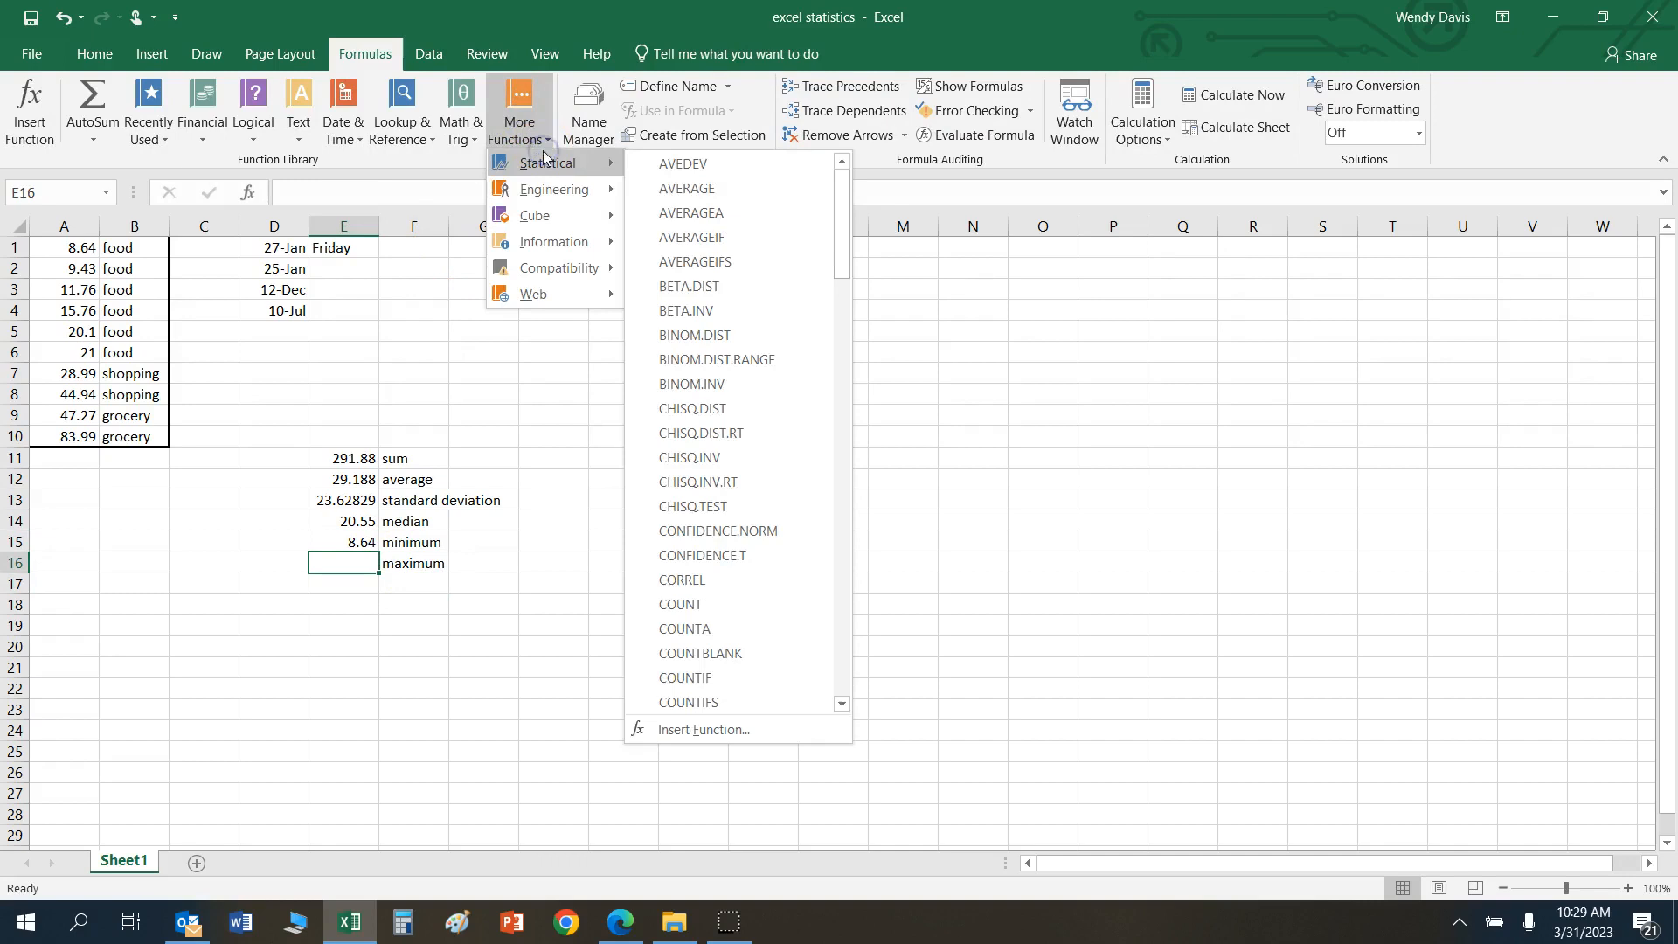
{"action": "left_click_drag", "start_coordinate": [861, 235], "coordinate": [870, 454]}
{"action": "left_click", "coordinate": [761, 356]}
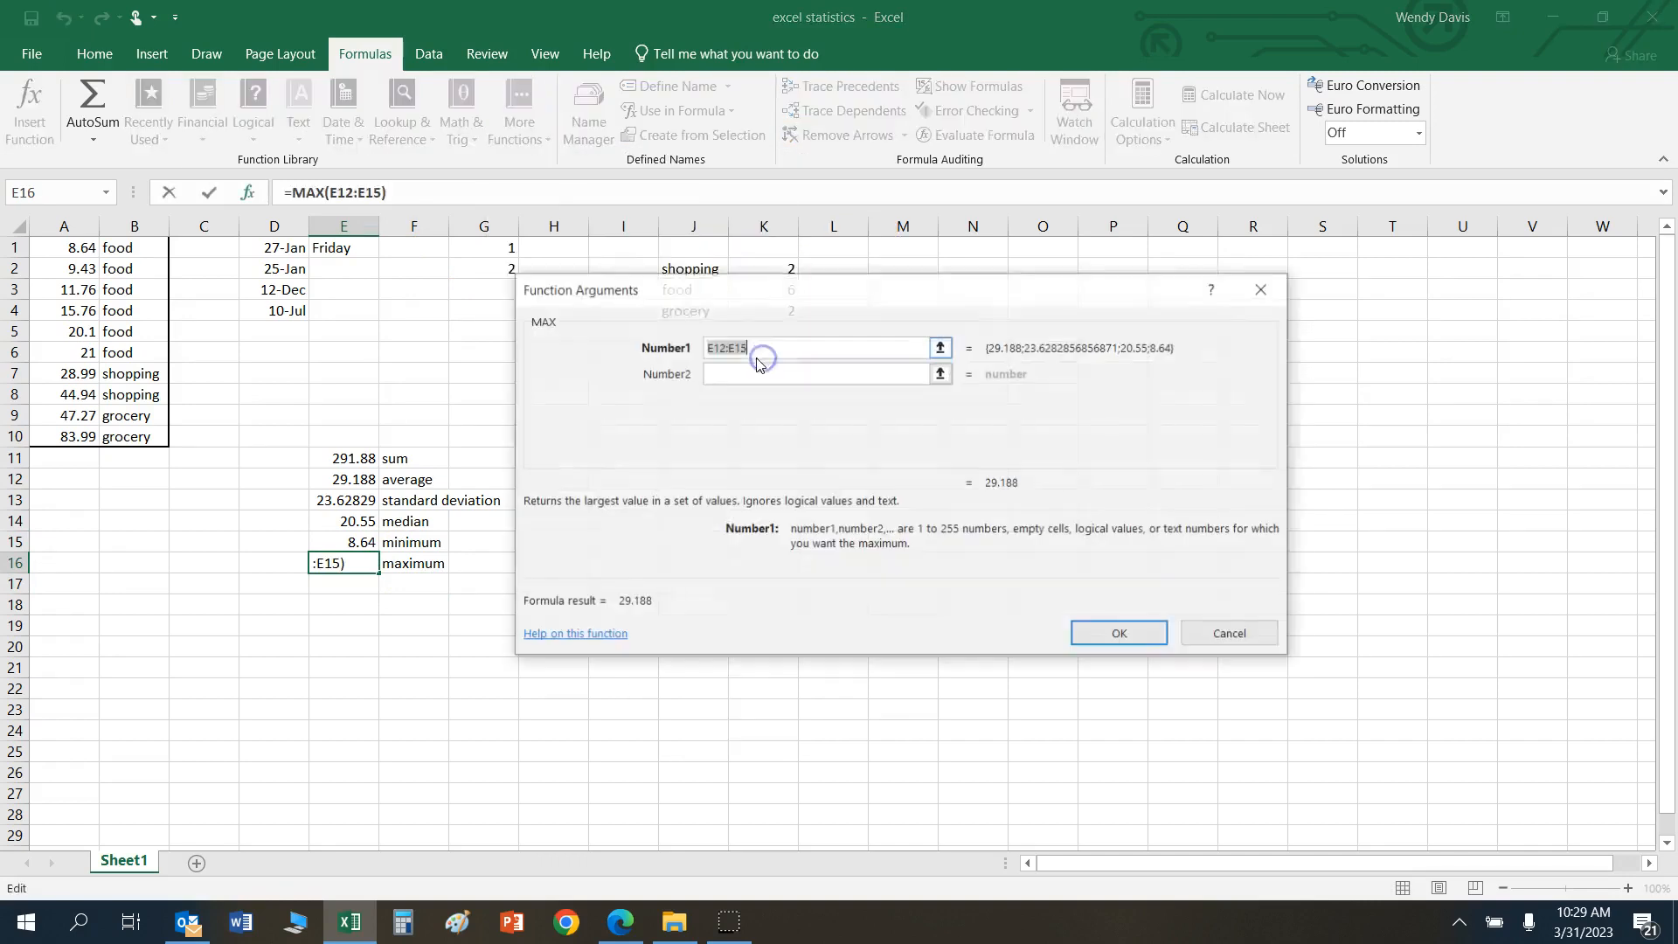
{"action": "left_click_drag", "start_coordinate": [86, 249], "coordinate": [97, 436]}
{"action": "left_click", "coordinate": [1093, 637]}
{"action": "left_click", "coordinate": [359, 583]}
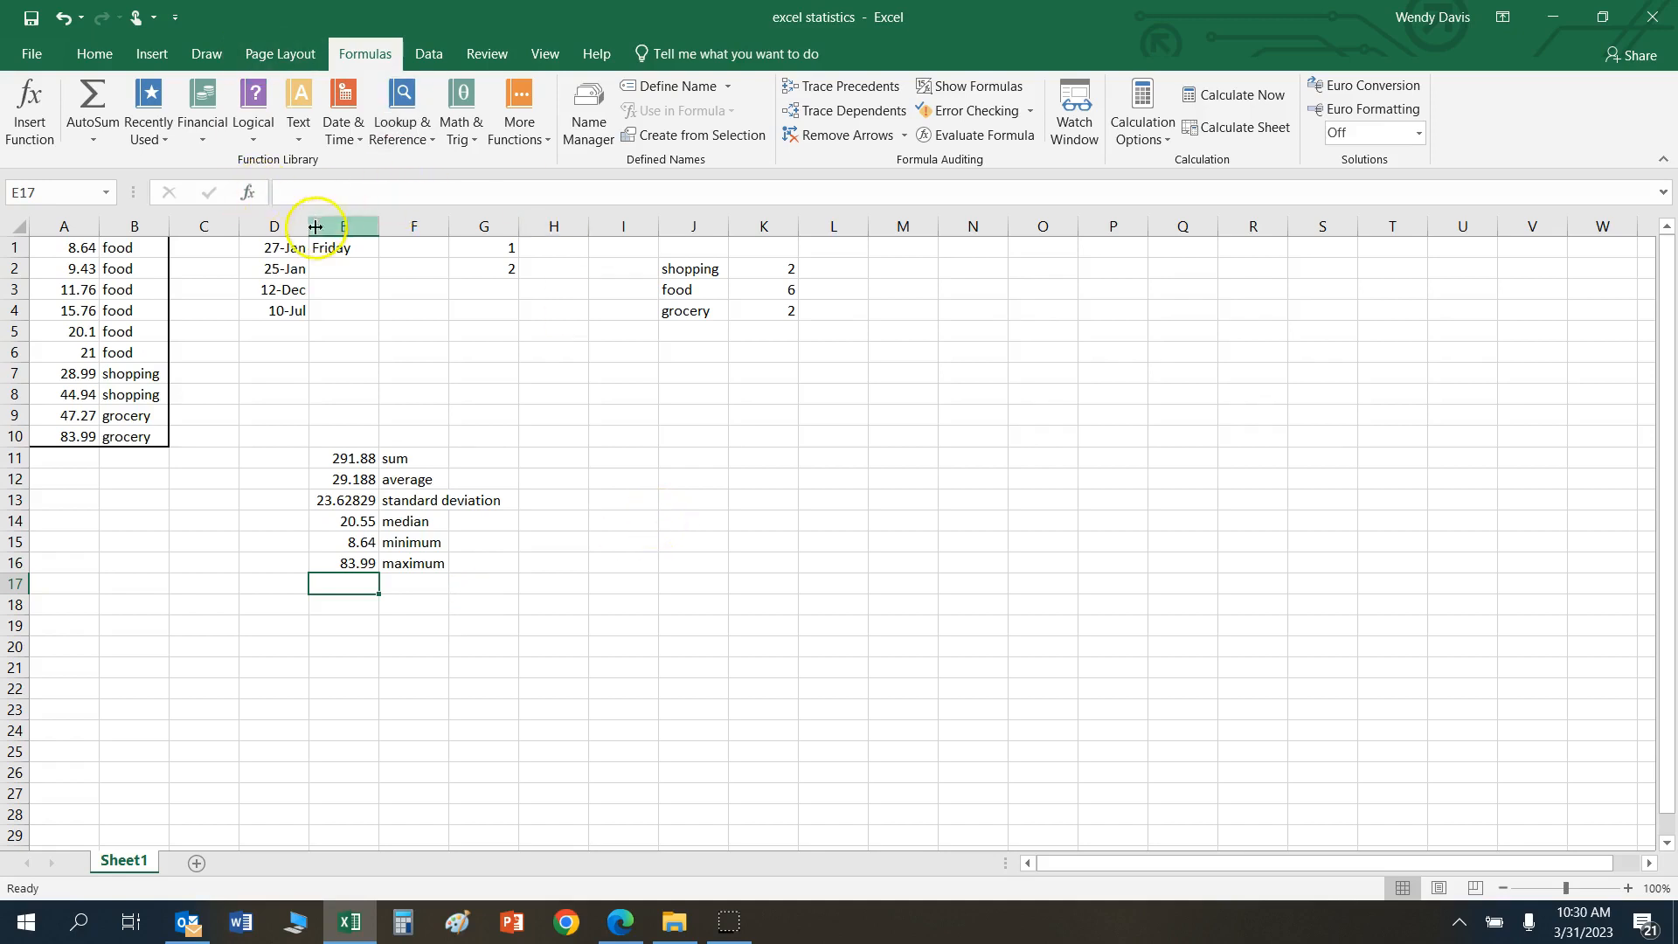
Step: Examine the dates in D1:D4 and the TEXT formula in E1 that derives the weekday from D1
{"action": "left_click", "coordinate": [268, 246]}
{"action": "key", "text": "Down"}
{"action": "key", "text": "Down"}
{"action": "key", "text": "Down"}
{"action": "key", "text": "Up"}
{"action": "key", "text": "Up"}
{"action": "key", "text": "Up"}
{"action": "left_click", "coordinate": [284, 229]}
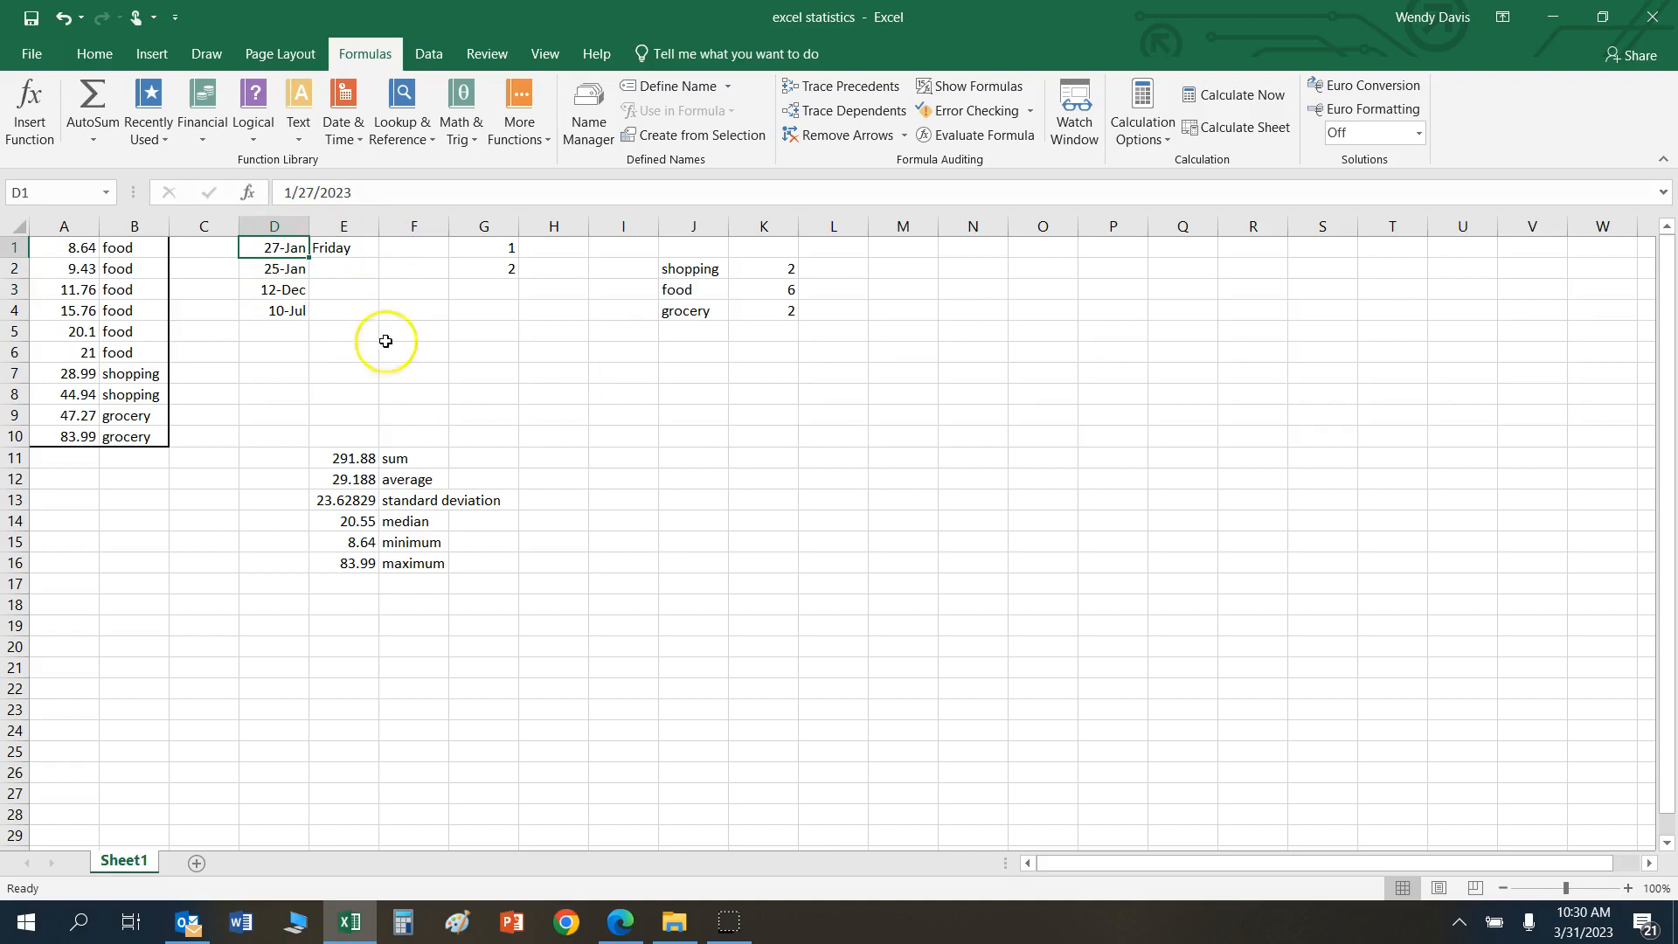
{"action": "left_click", "coordinate": [364, 248]}
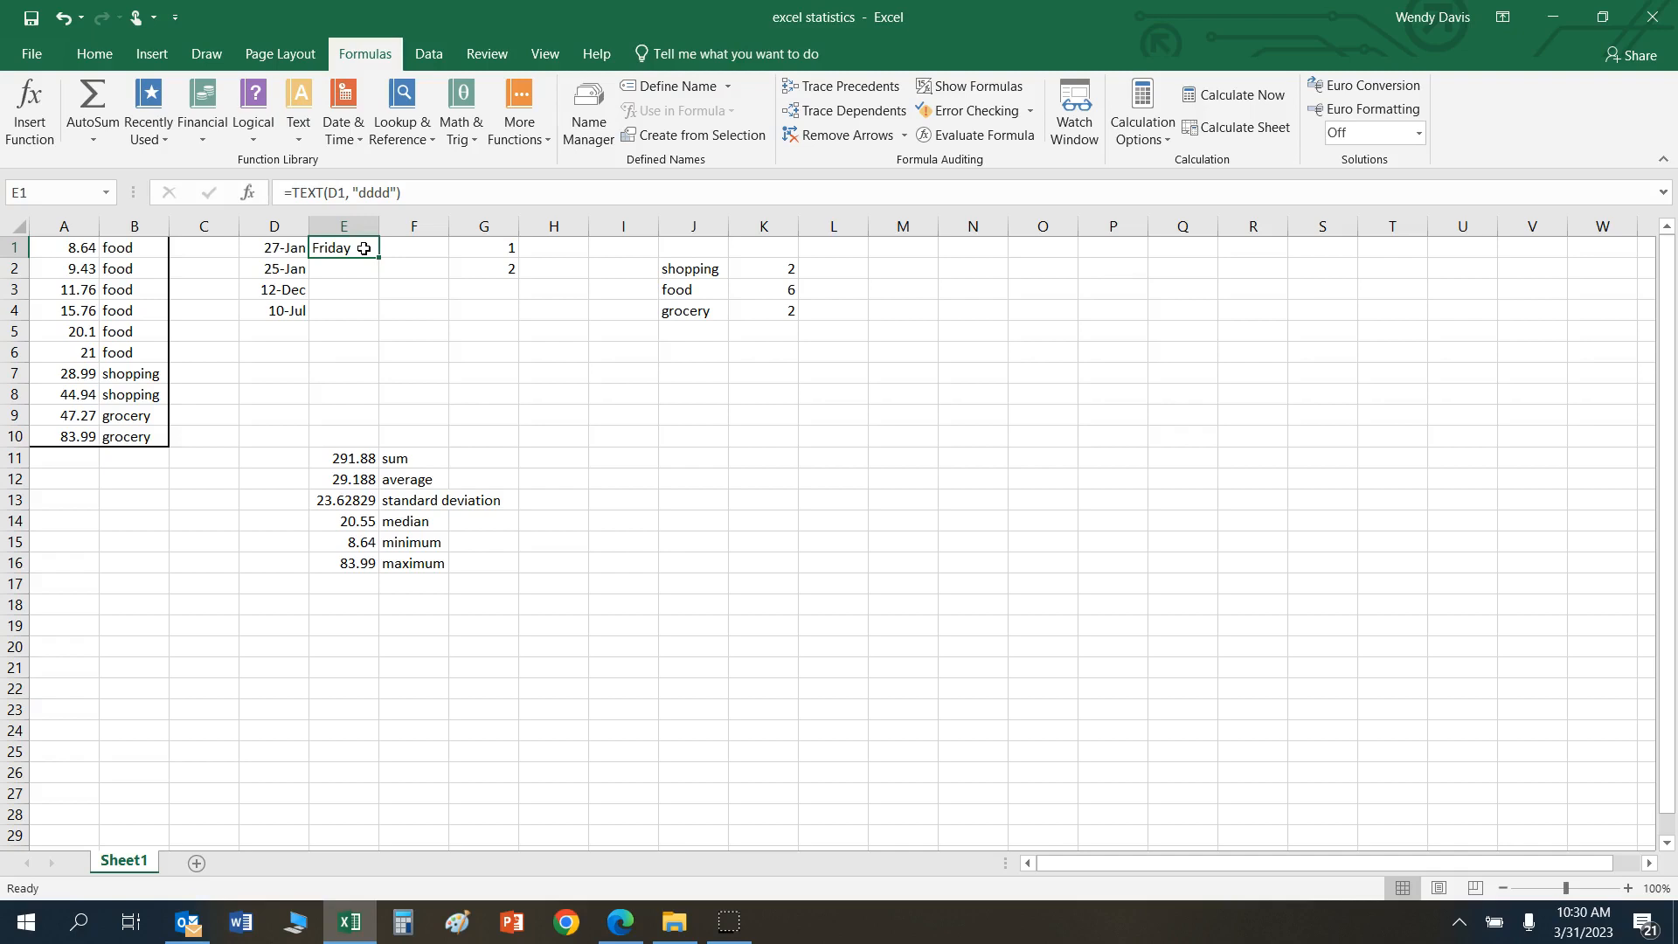
{"action": "left_click", "coordinate": [297, 250]}
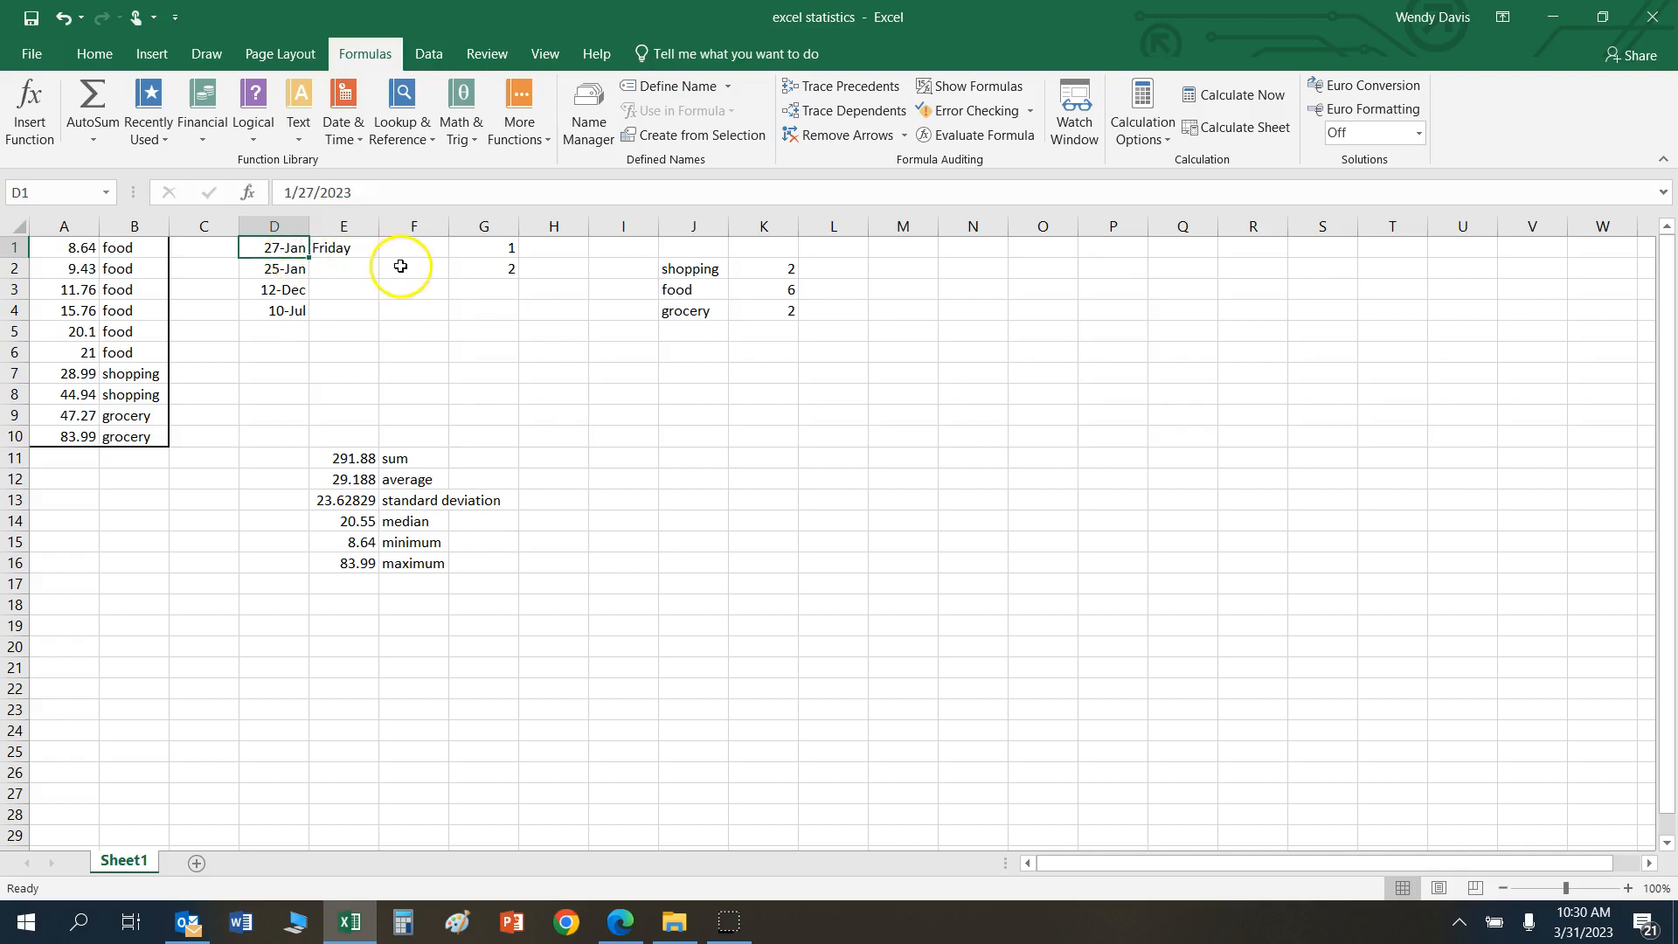
{"action": "left_click", "coordinate": [358, 250]}
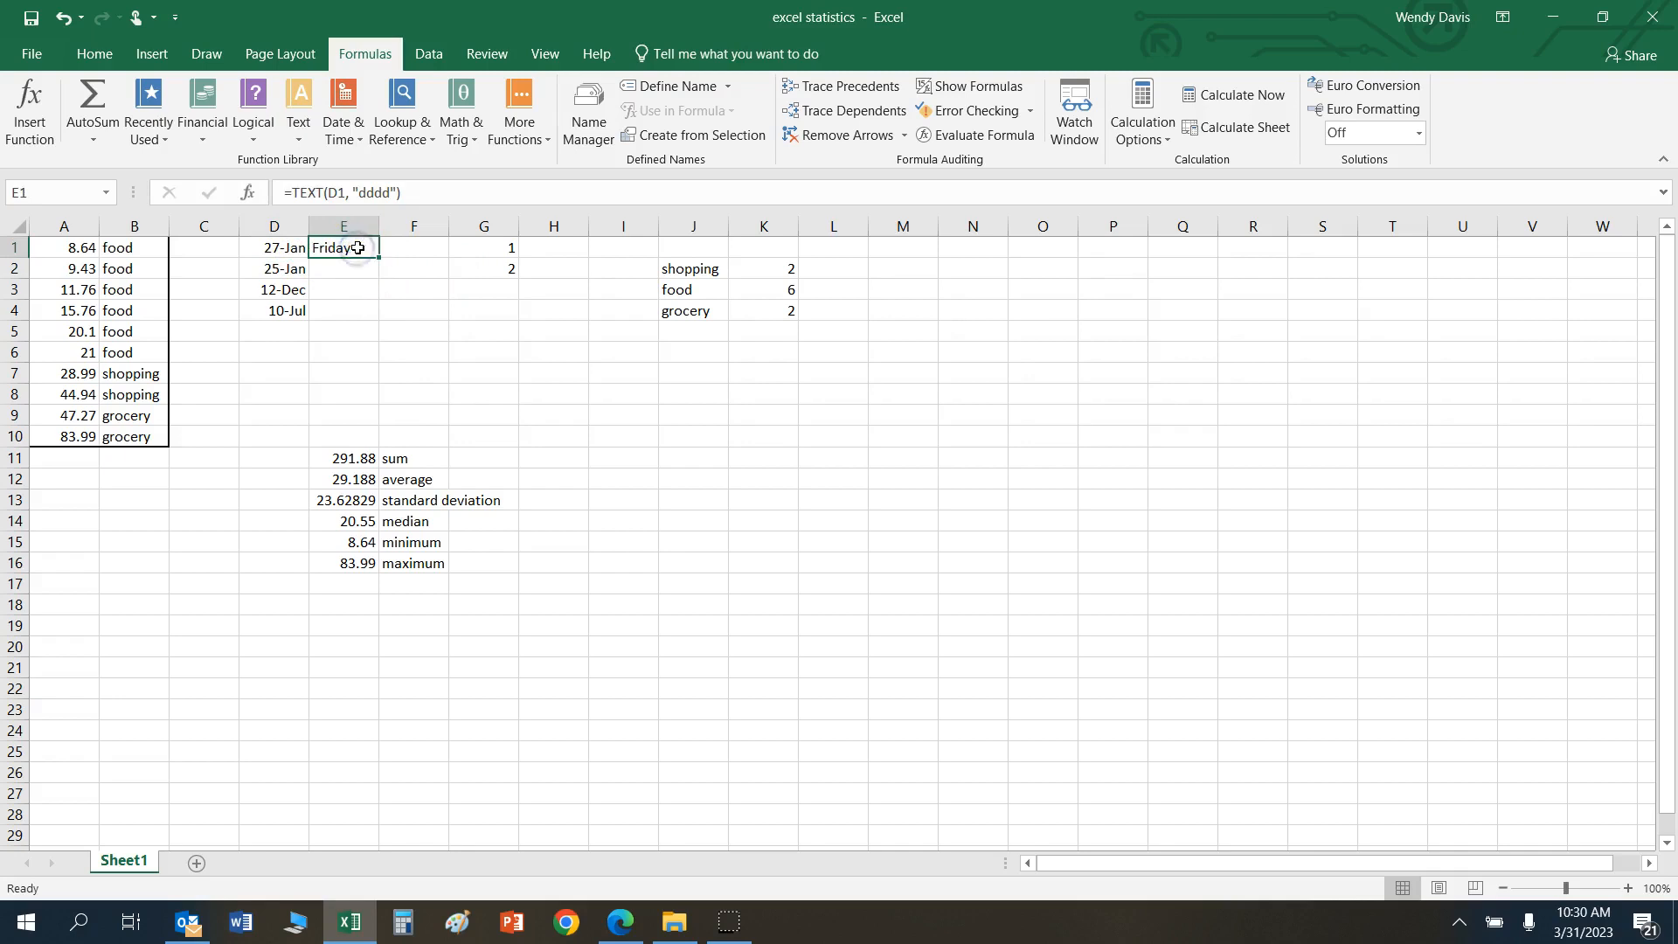
Step: Fill the weekday formula from E1 down through E4
{"action": "left_click", "coordinate": [361, 247]}
{"action": "left_click_drag", "start_coordinate": [362, 247], "coordinate": [375, 307]}
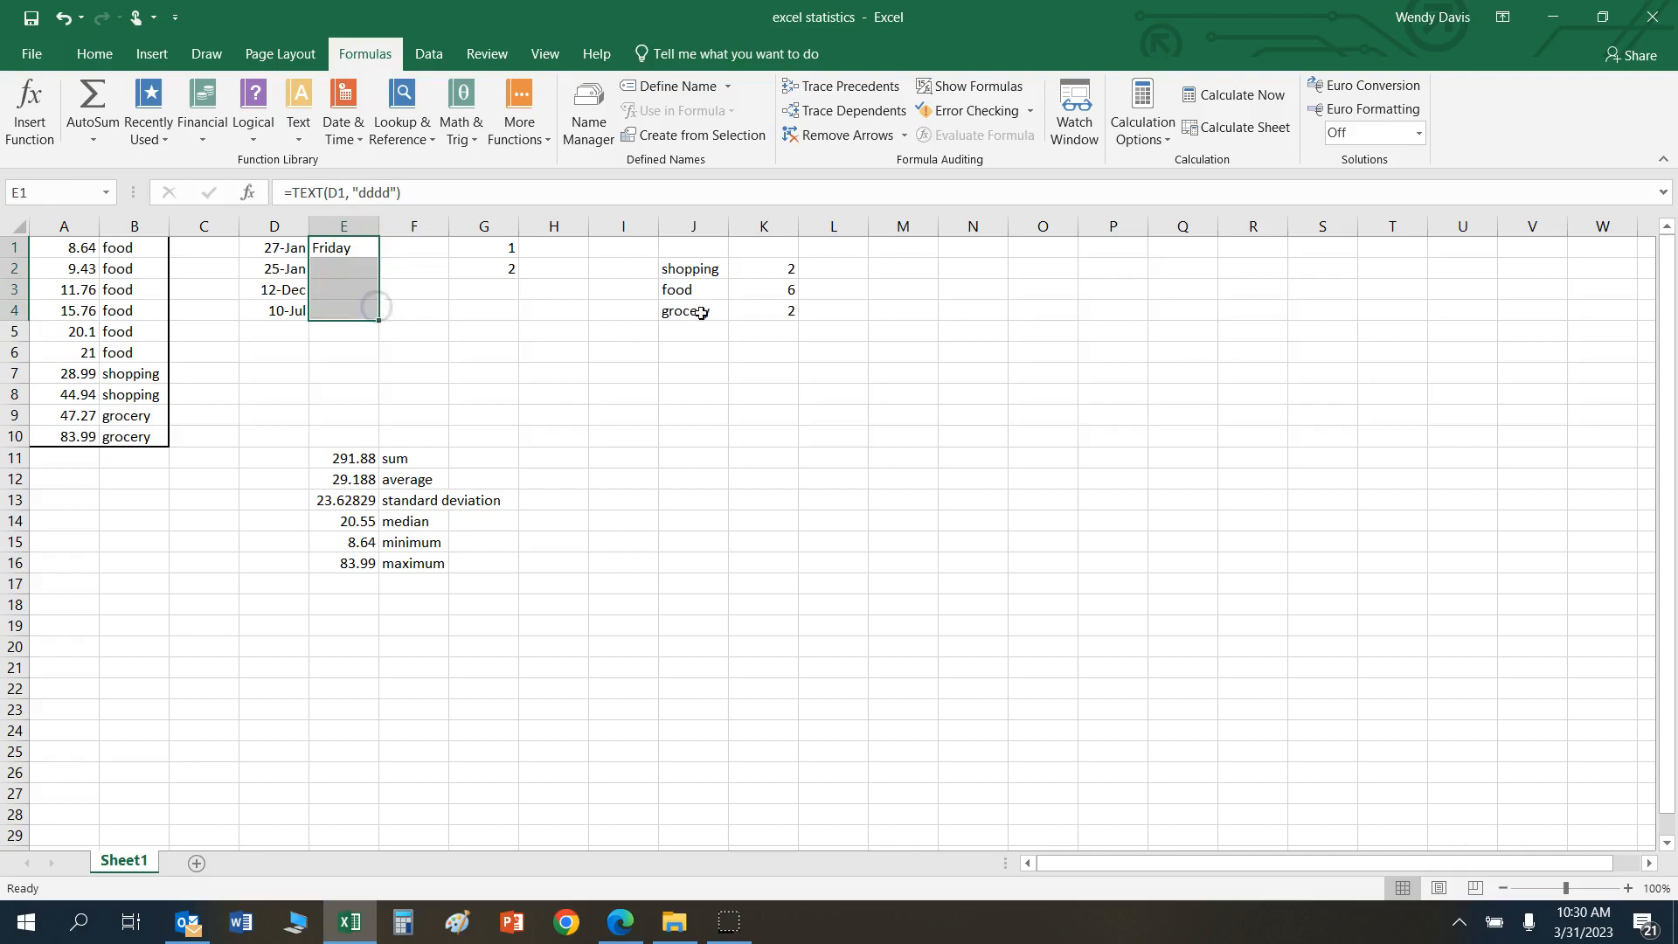
{"action": "left_click", "coordinate": [99, 55]}
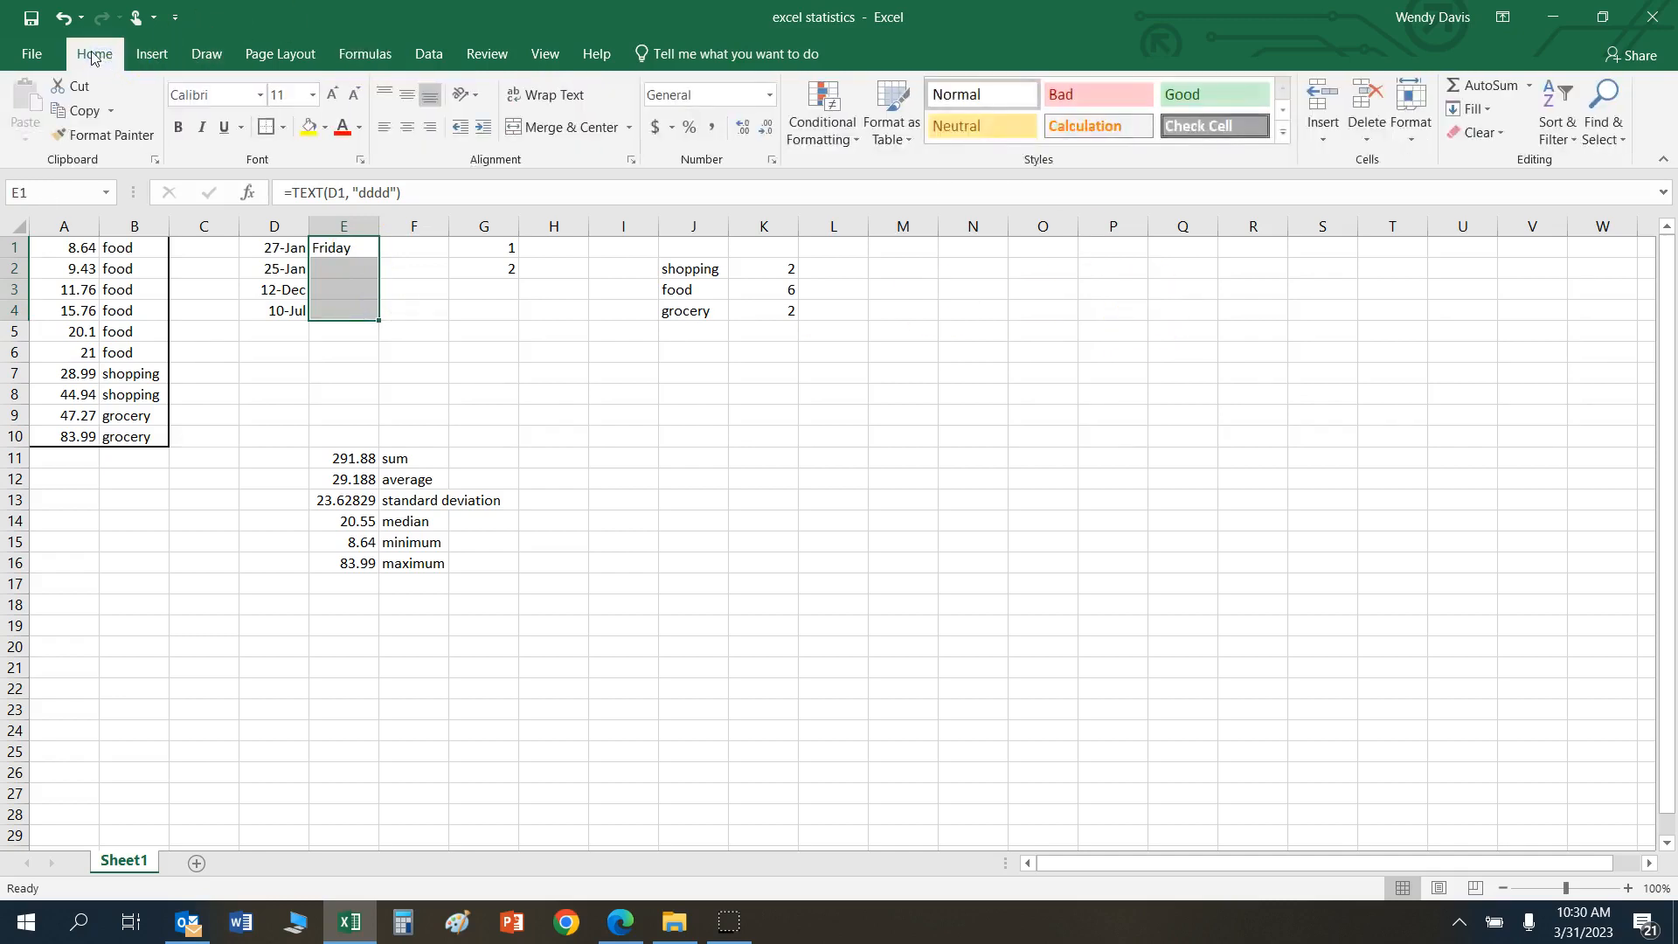
{"action": "left_click", "coordinate": [1498, 109]}
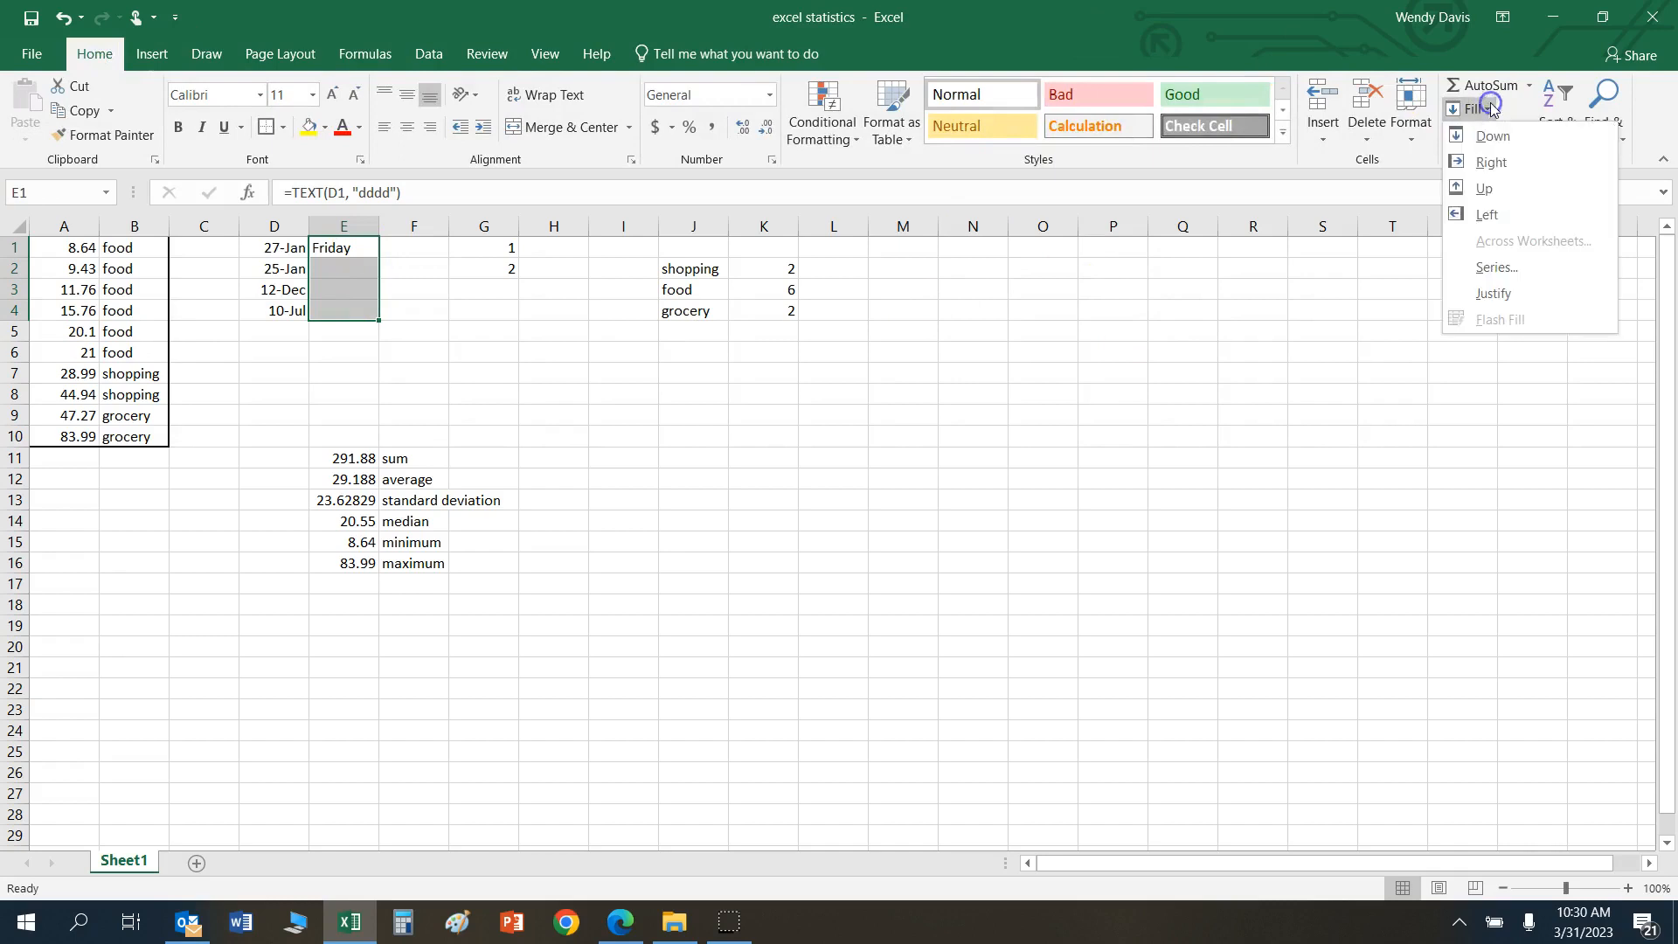
{"action": "left_click", "coordinate": [1492, 134]}
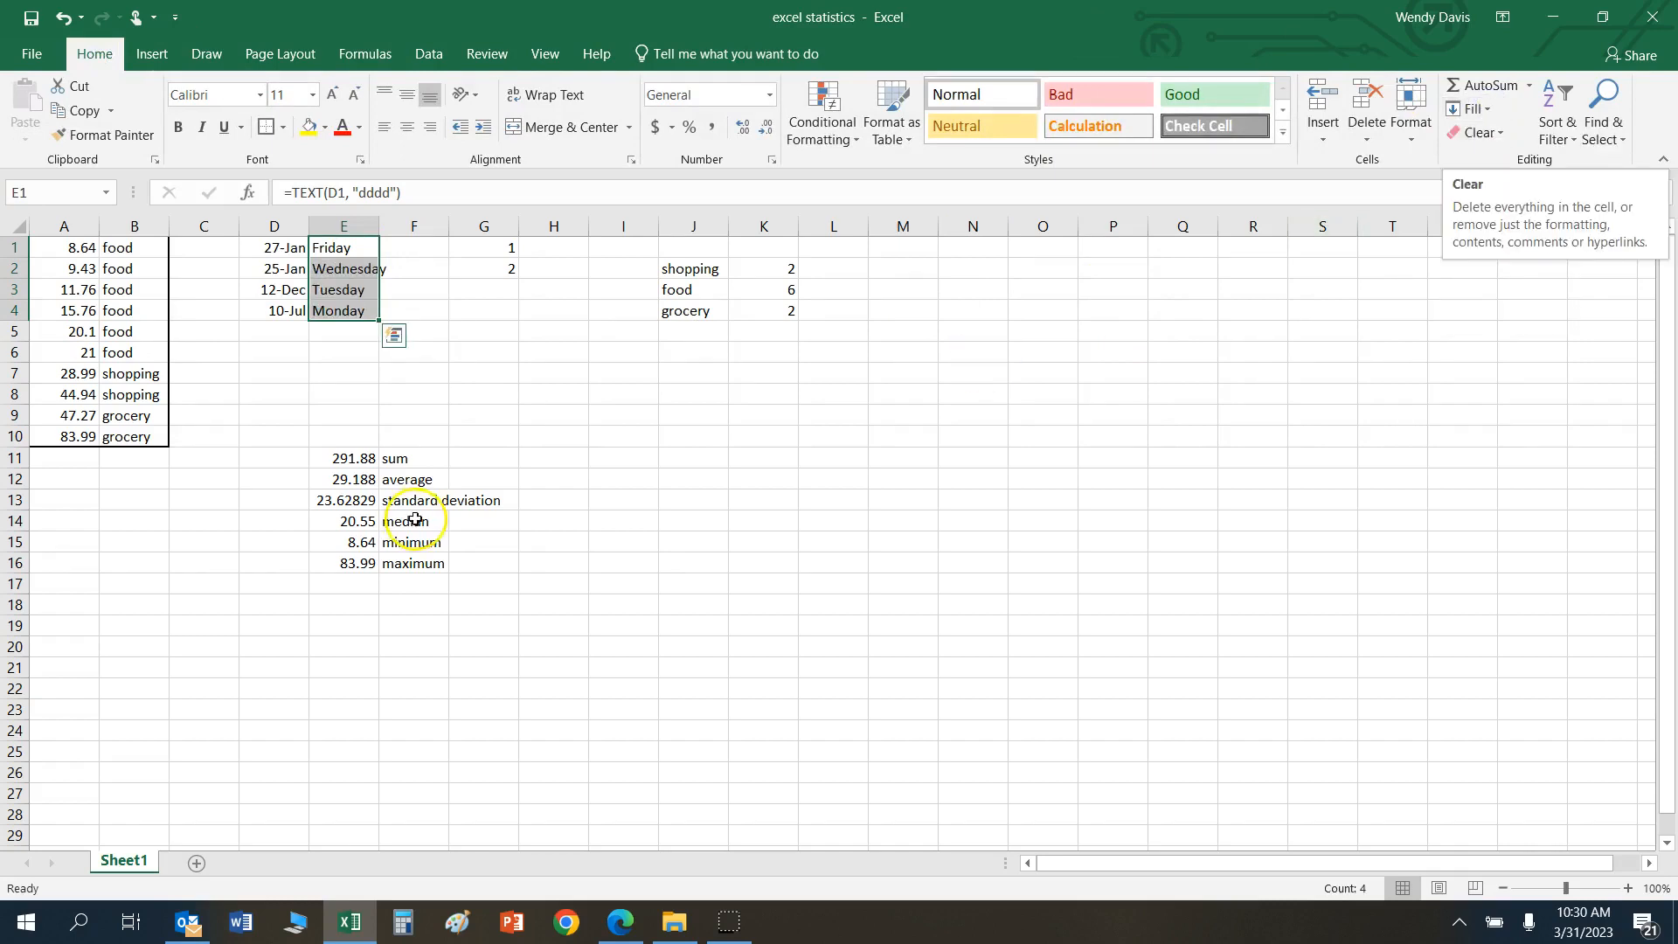
Step: AutoFit the width of column E and check the filled formula in E2 against its date in D2
{"action": "double_click", "coordinate": [378, 230]}
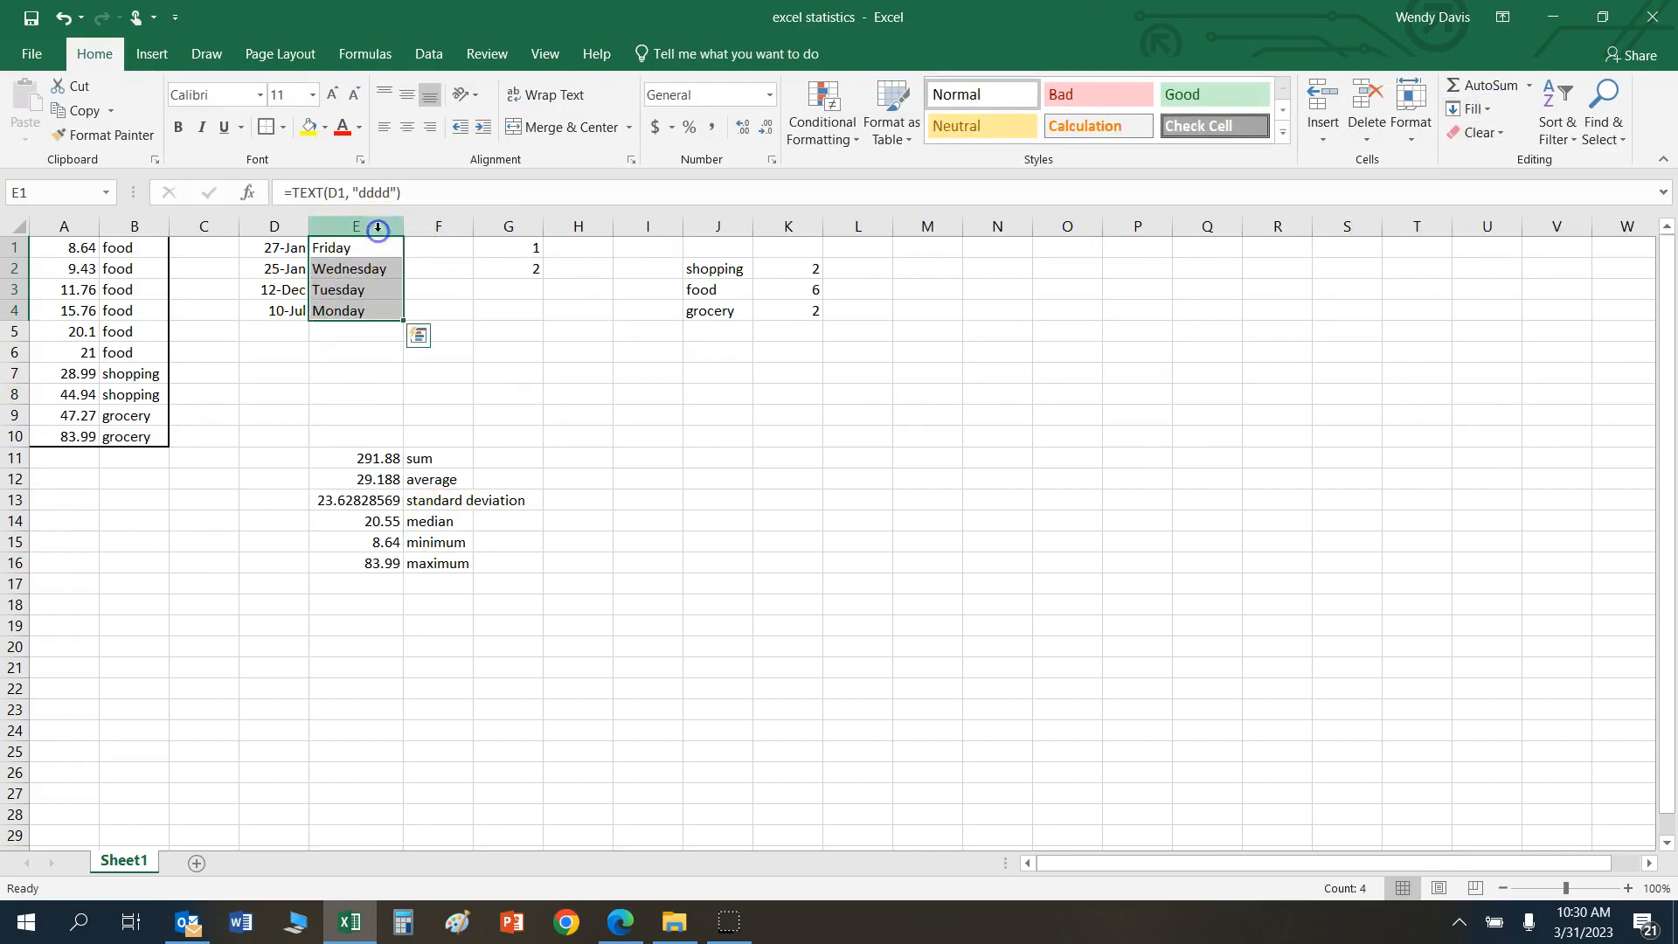
{"action": "left_click", "coordinate": [363, 270]}
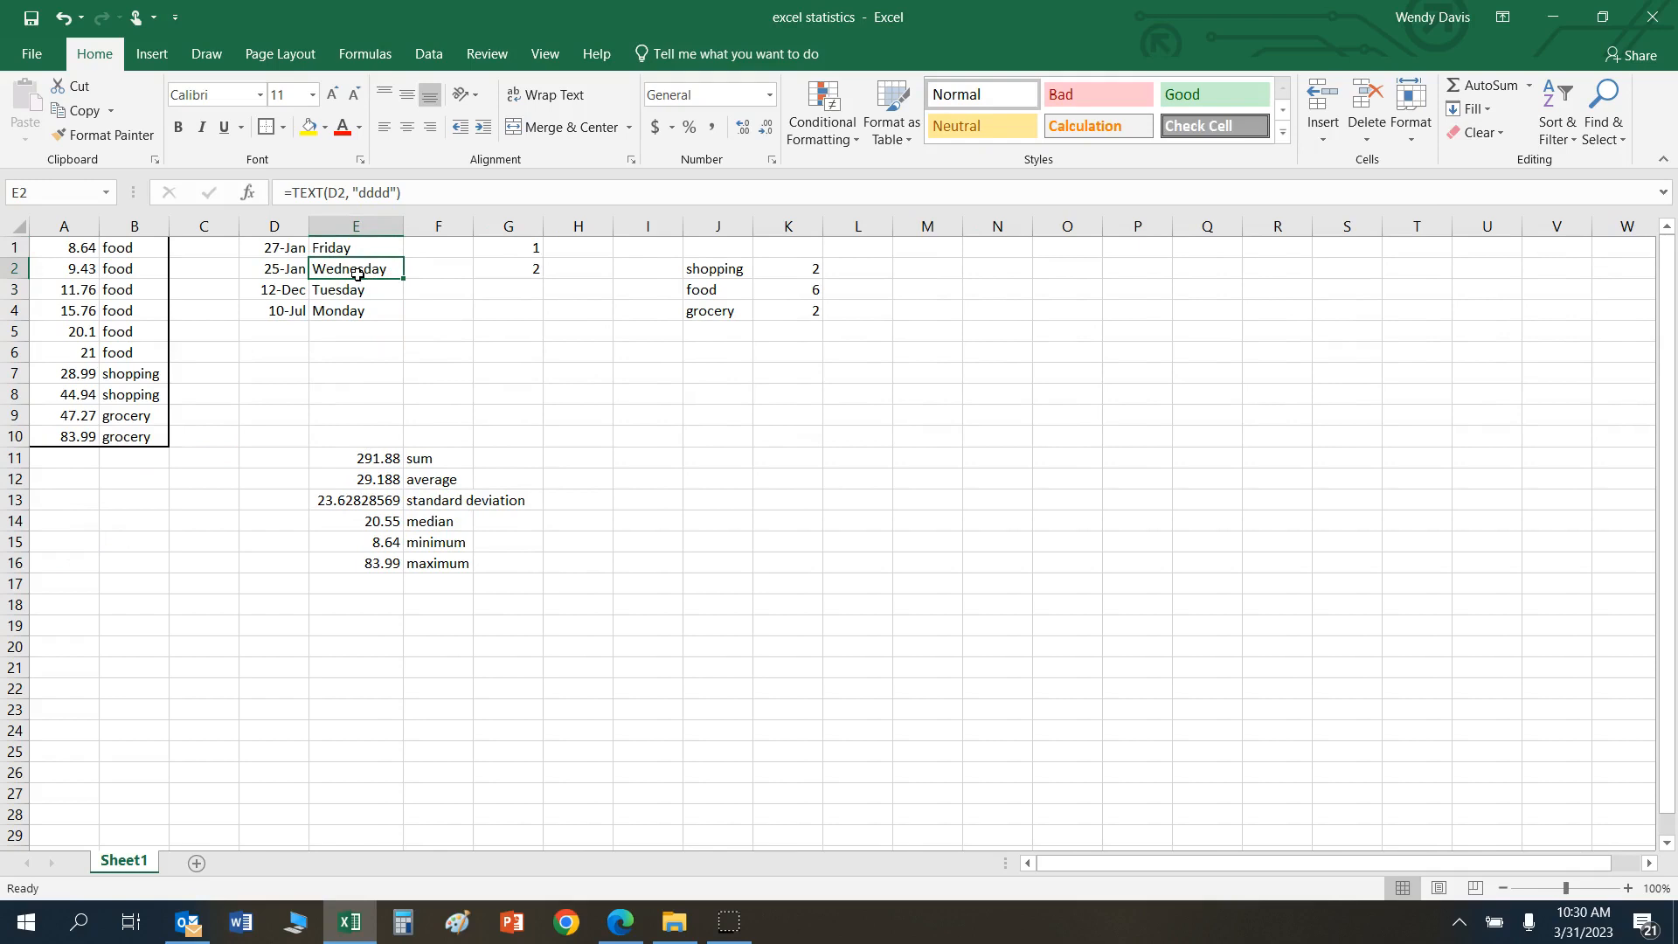
{"action": "key", "text": "Left"}
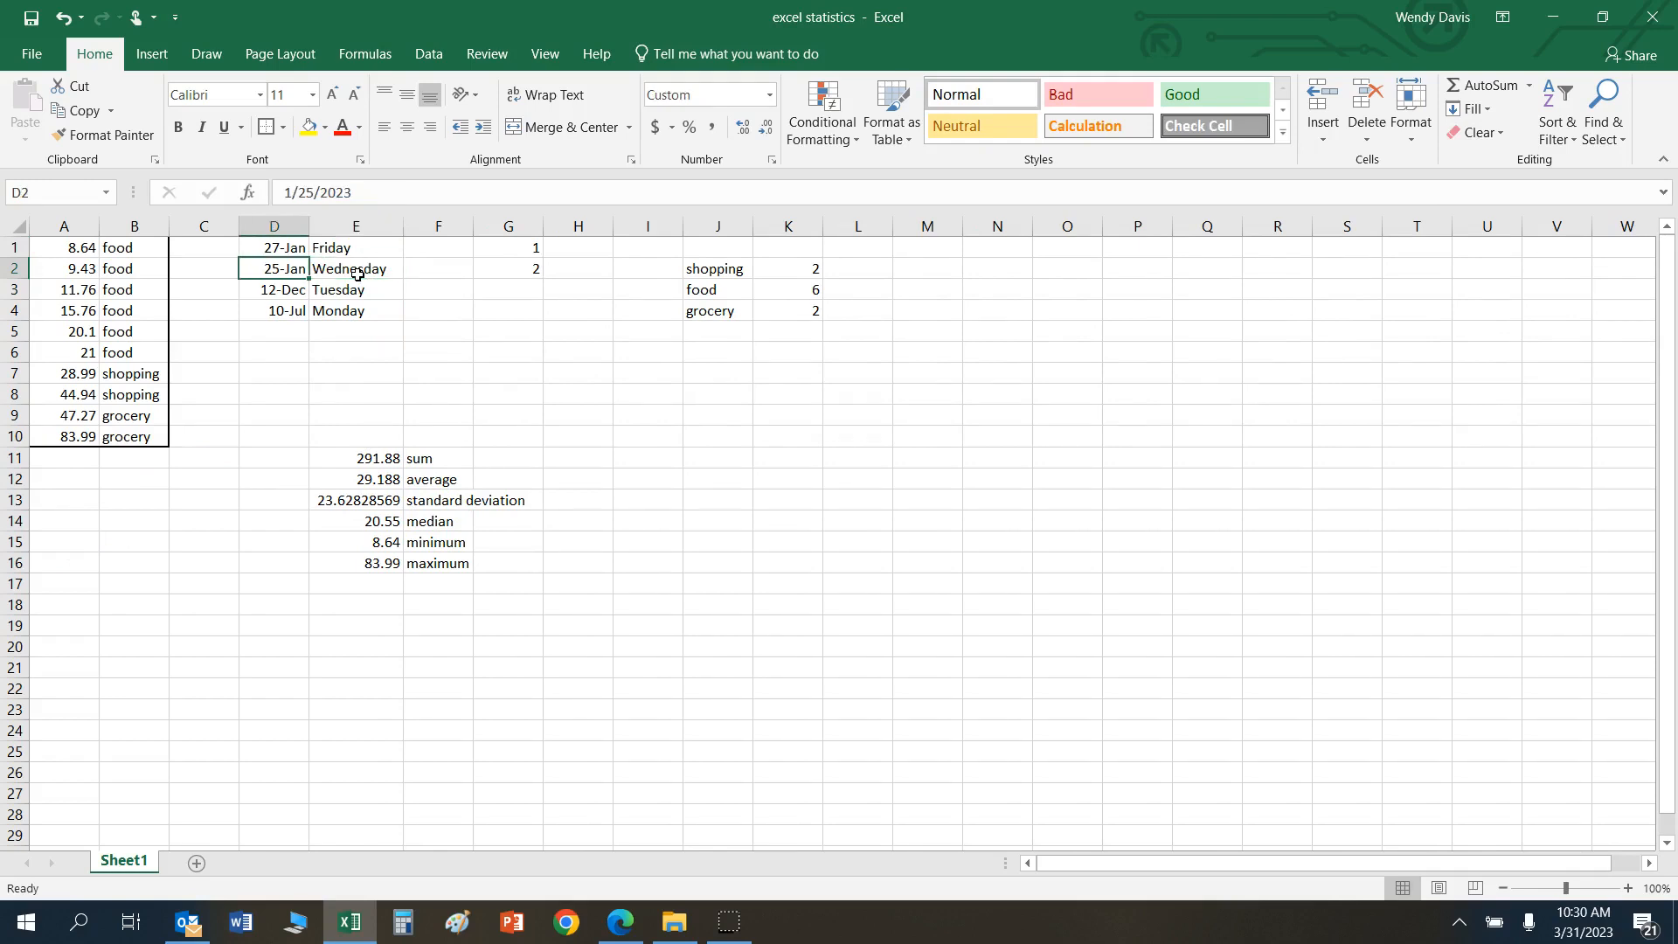
Step: Check the weekday formulas in E2:E4 against their matching dates in column D
{"action": "left_click", "coordinate": [358, 274]}
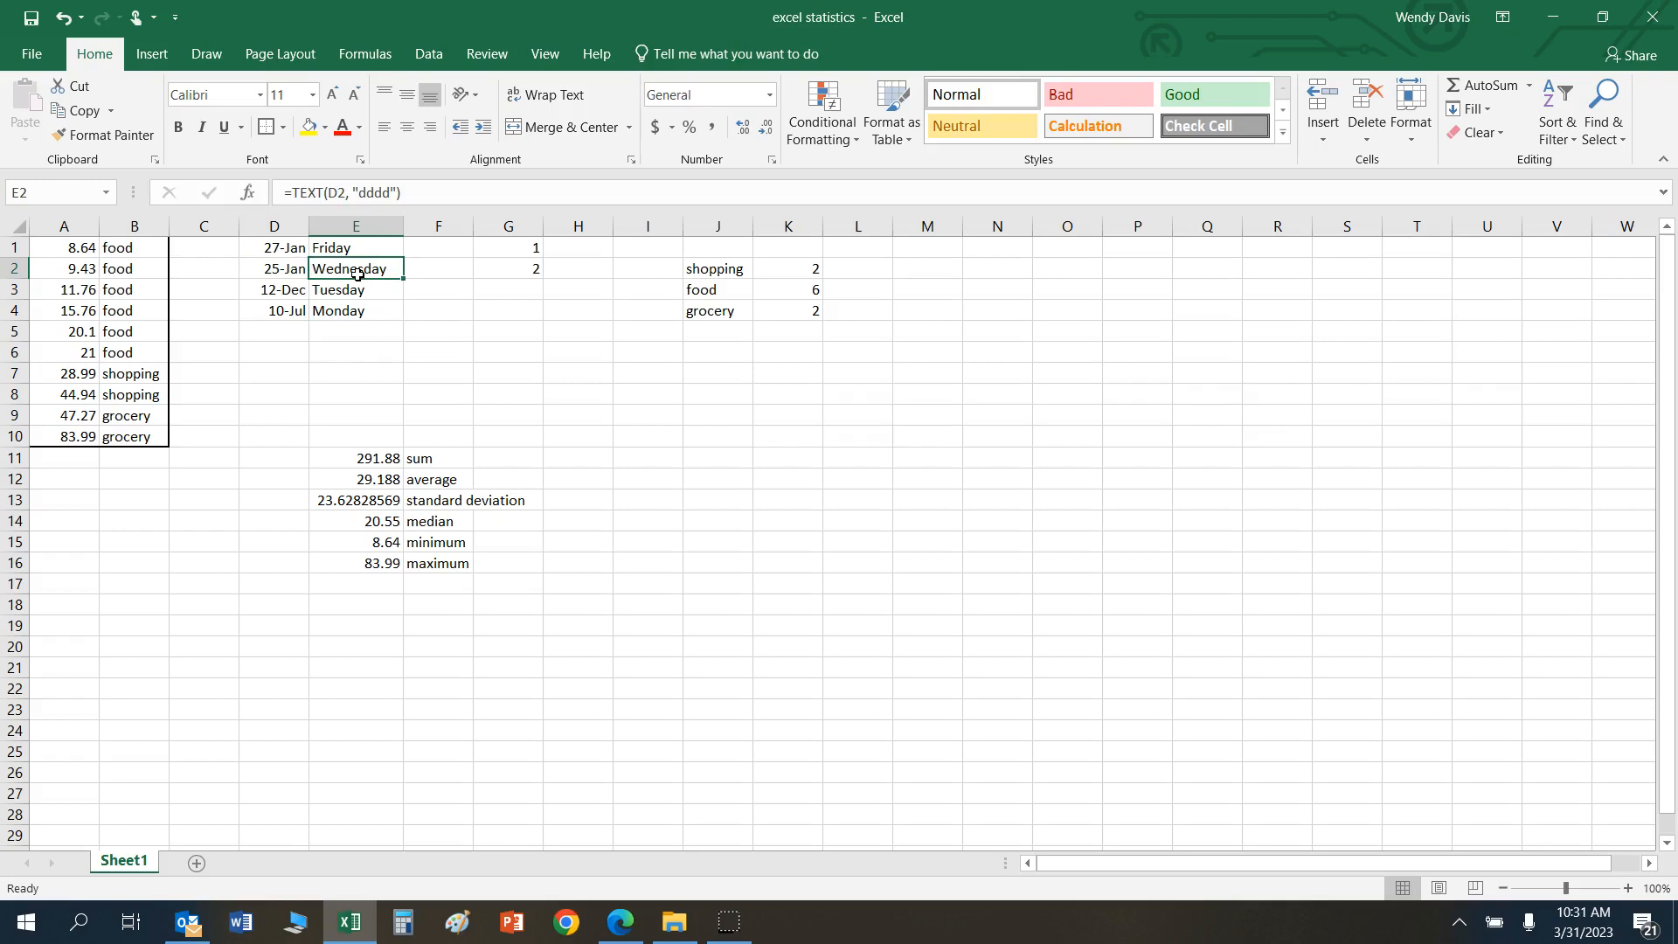
{"action": "key", "text": "Down"}
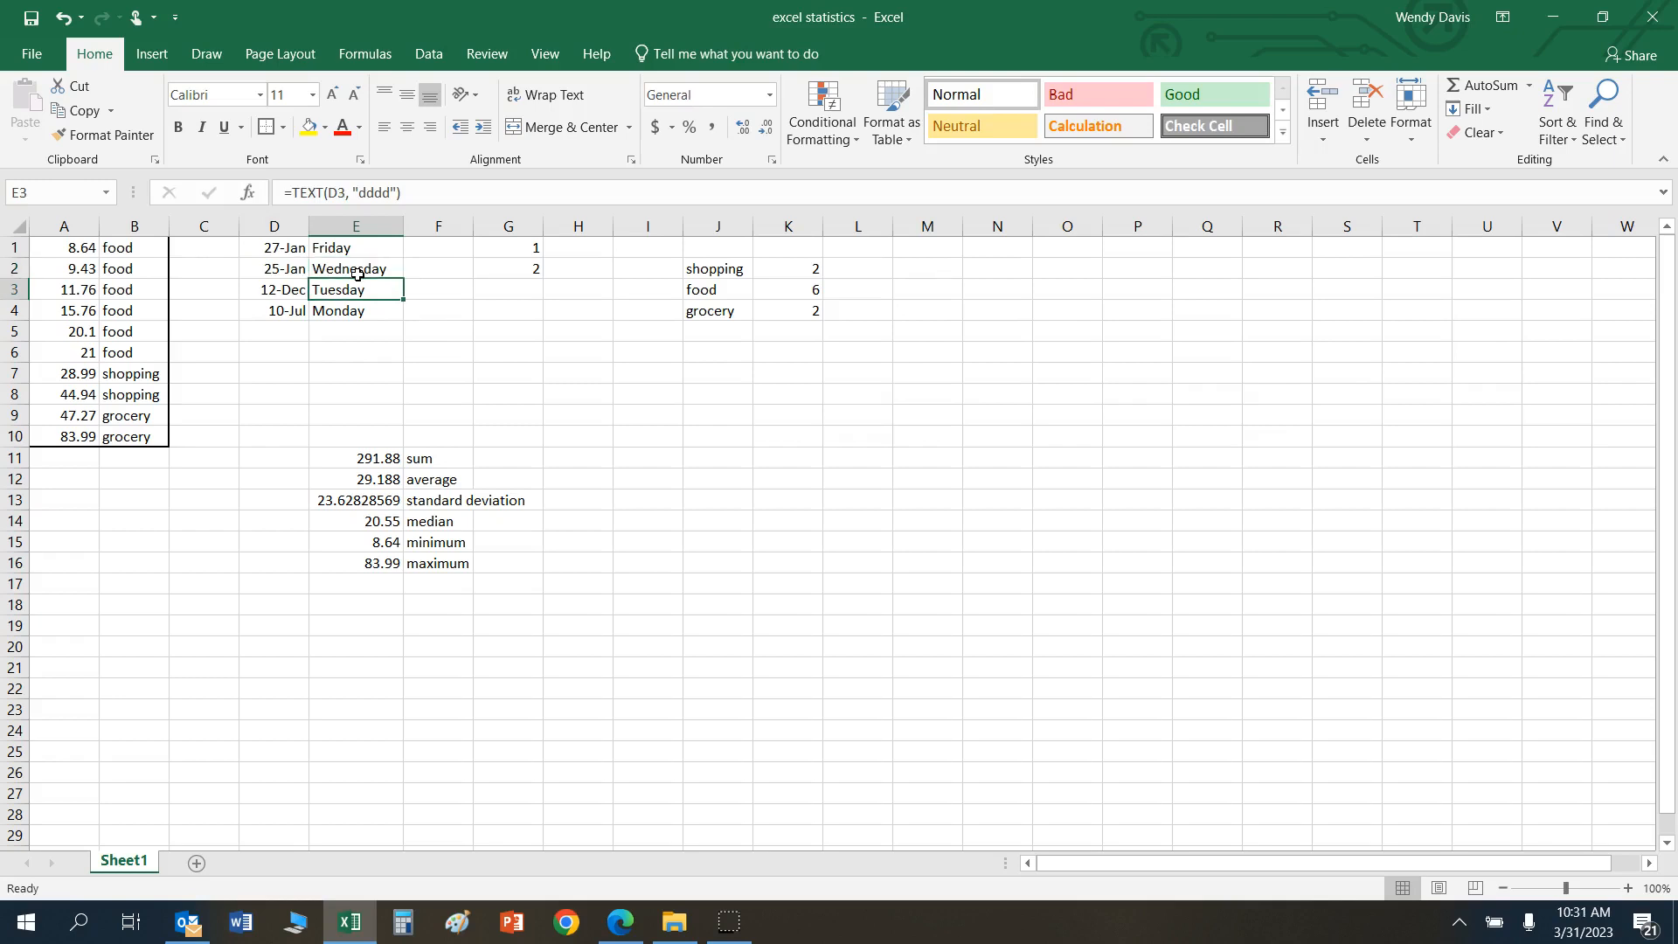
{"action": "key", "text": "Left"}
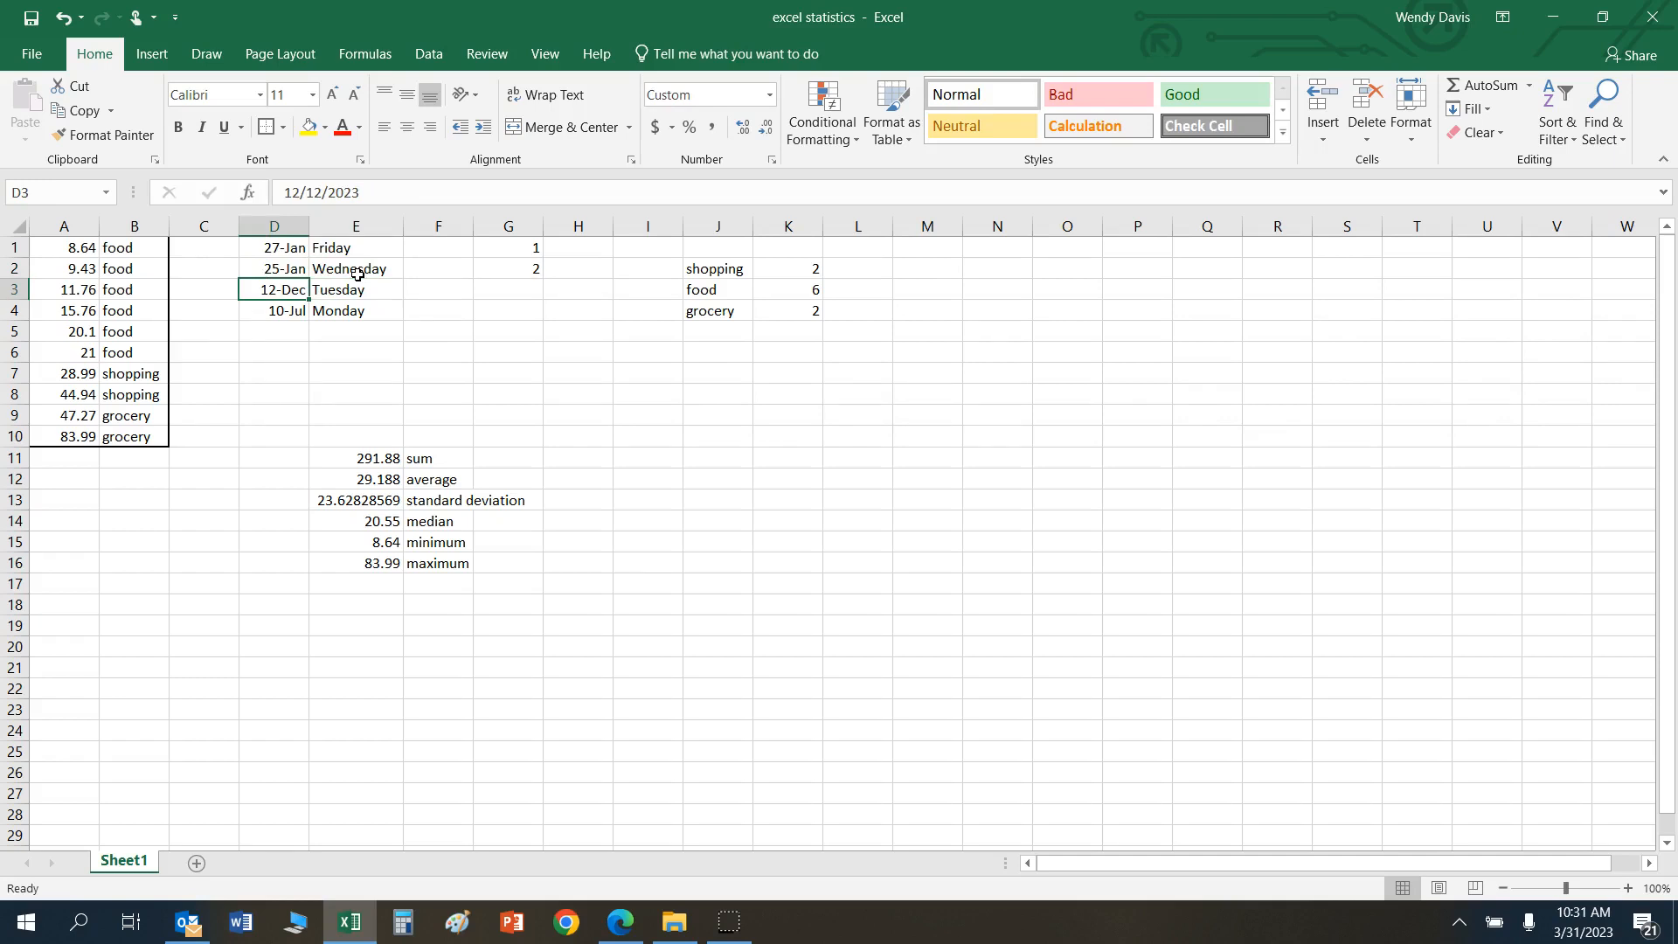
{"action": "key", "text": "Right"}
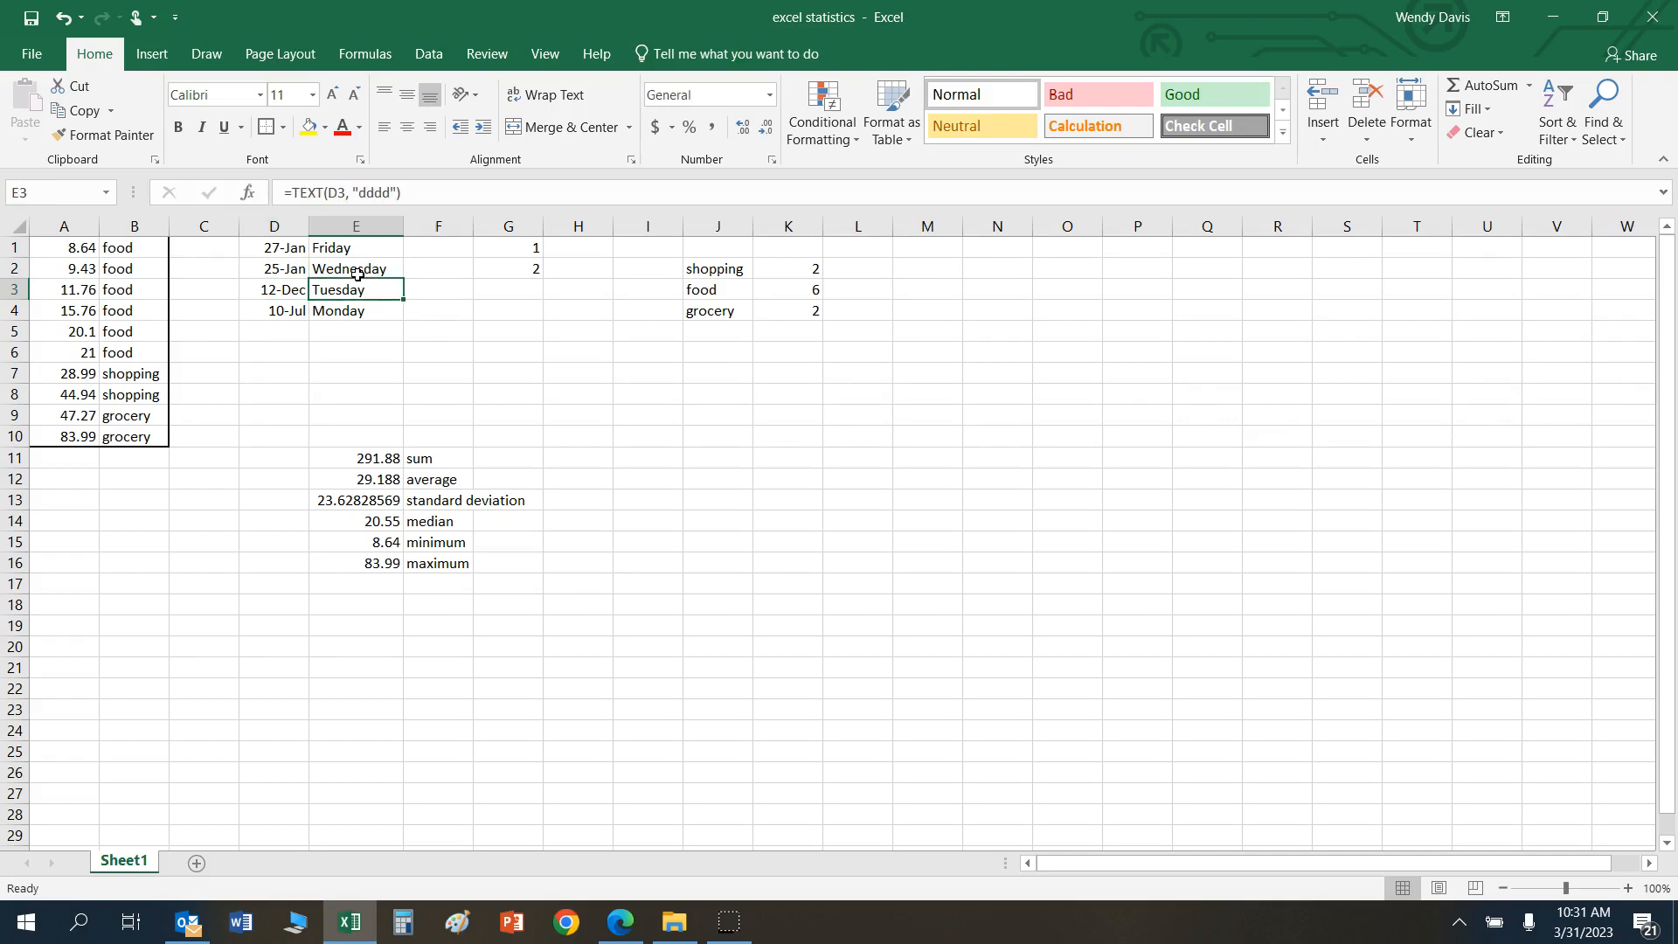
{"action": "key", "text": "Left"}
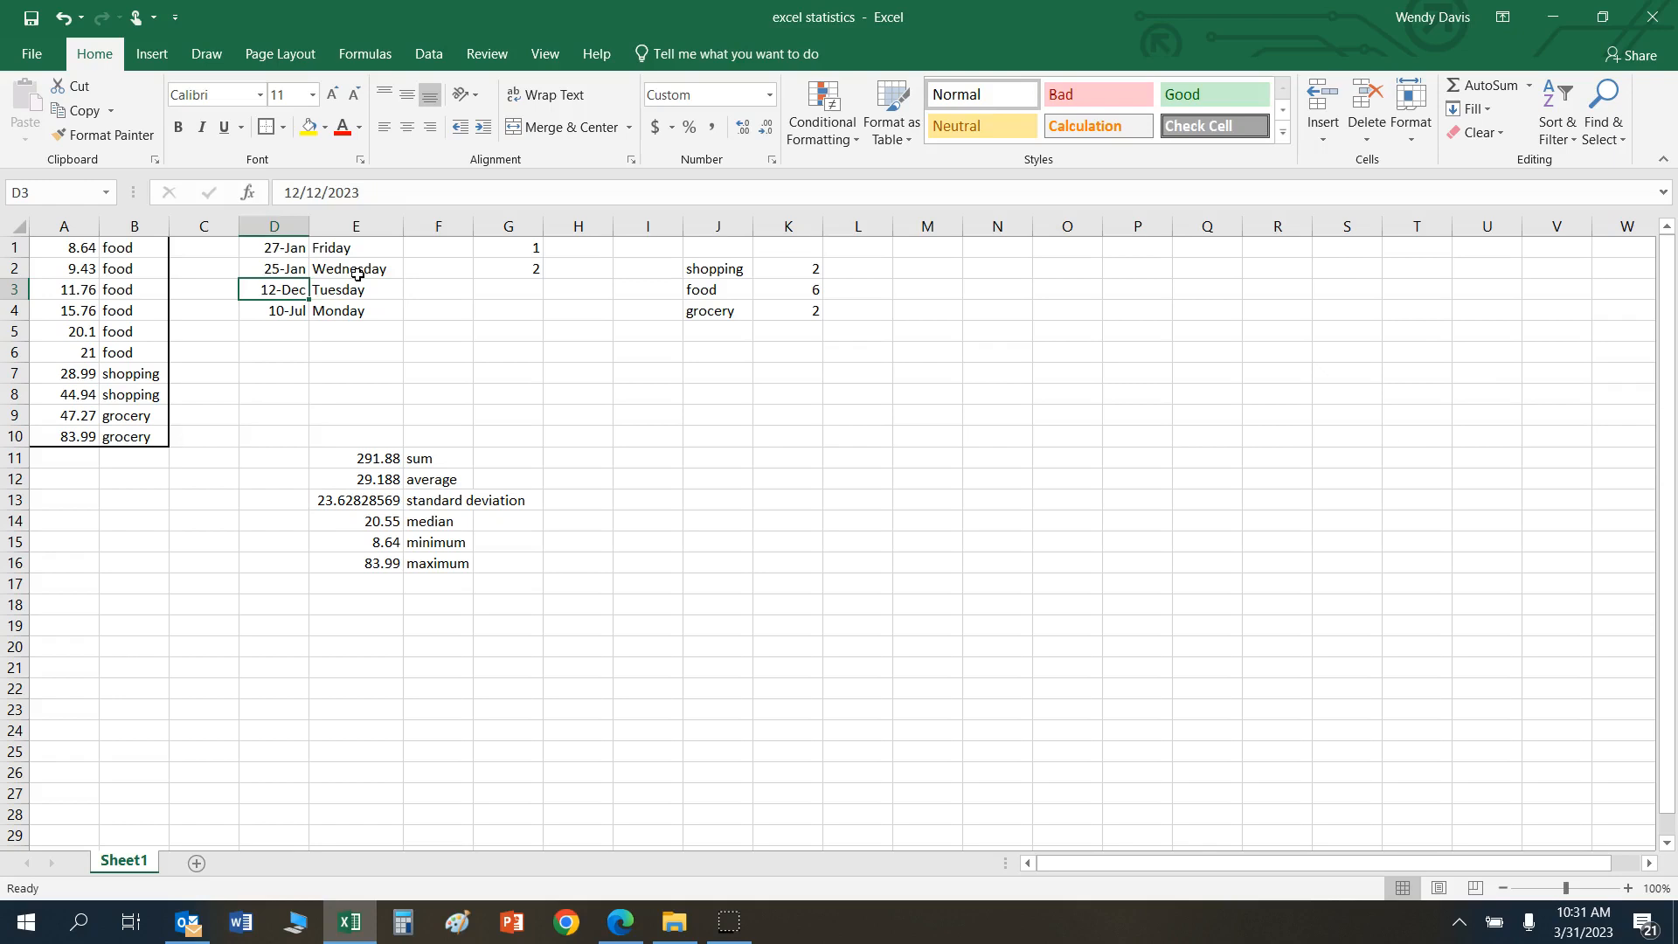
{"action": "key", "text": "Down"}
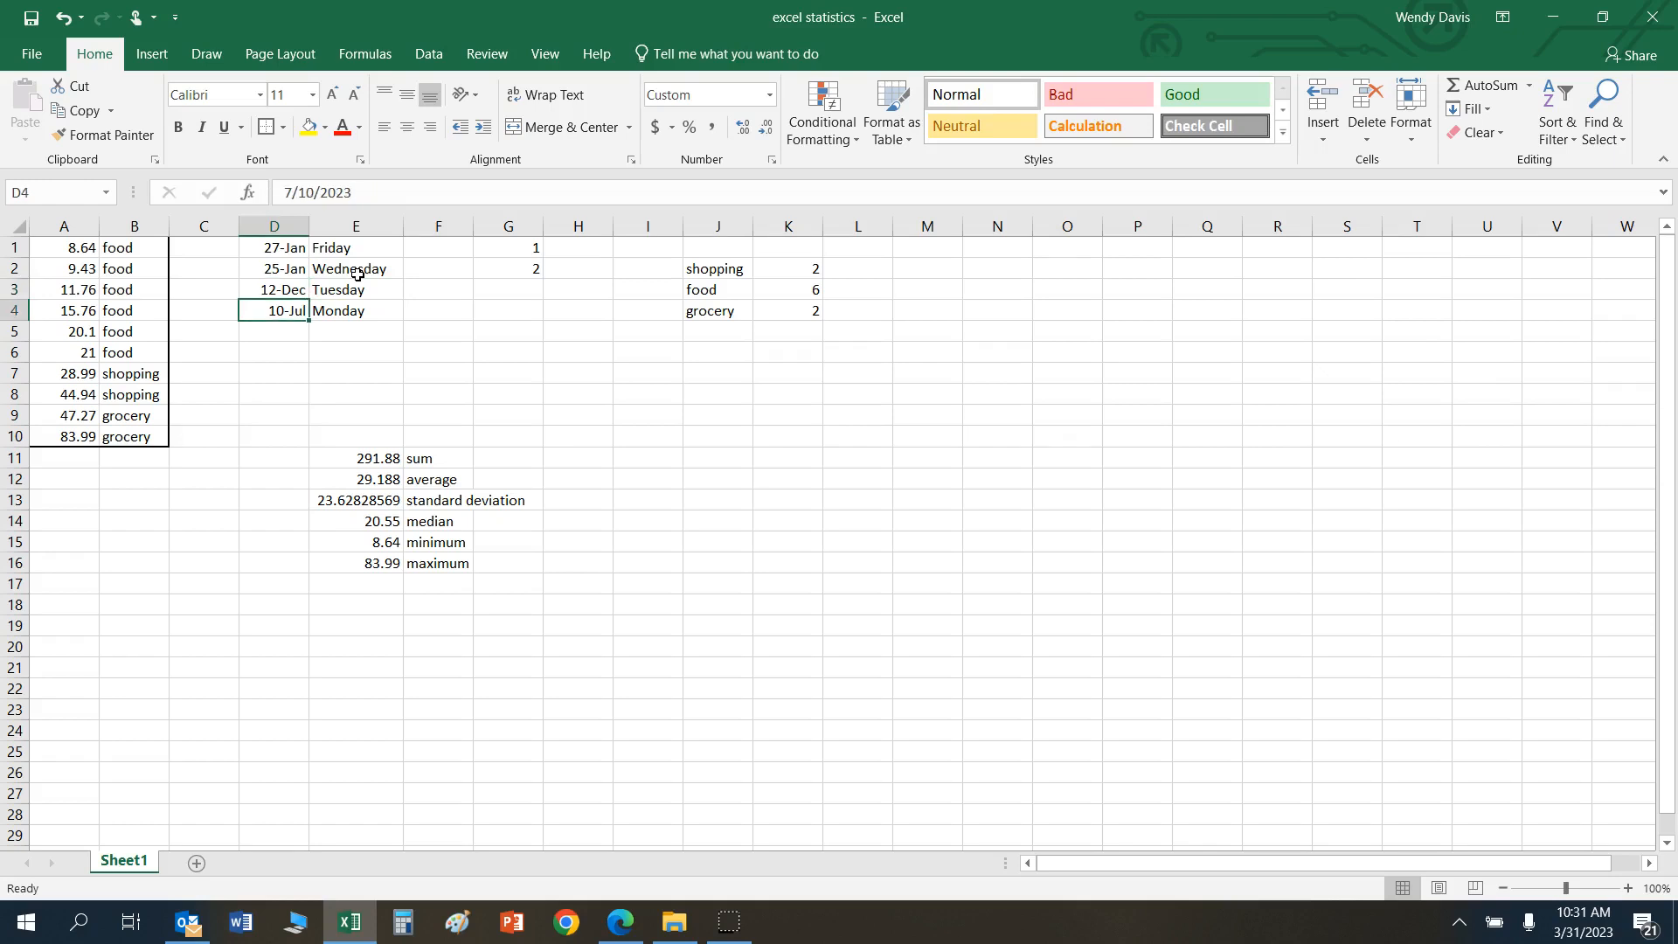
{"action": "key", "text": "Right"}
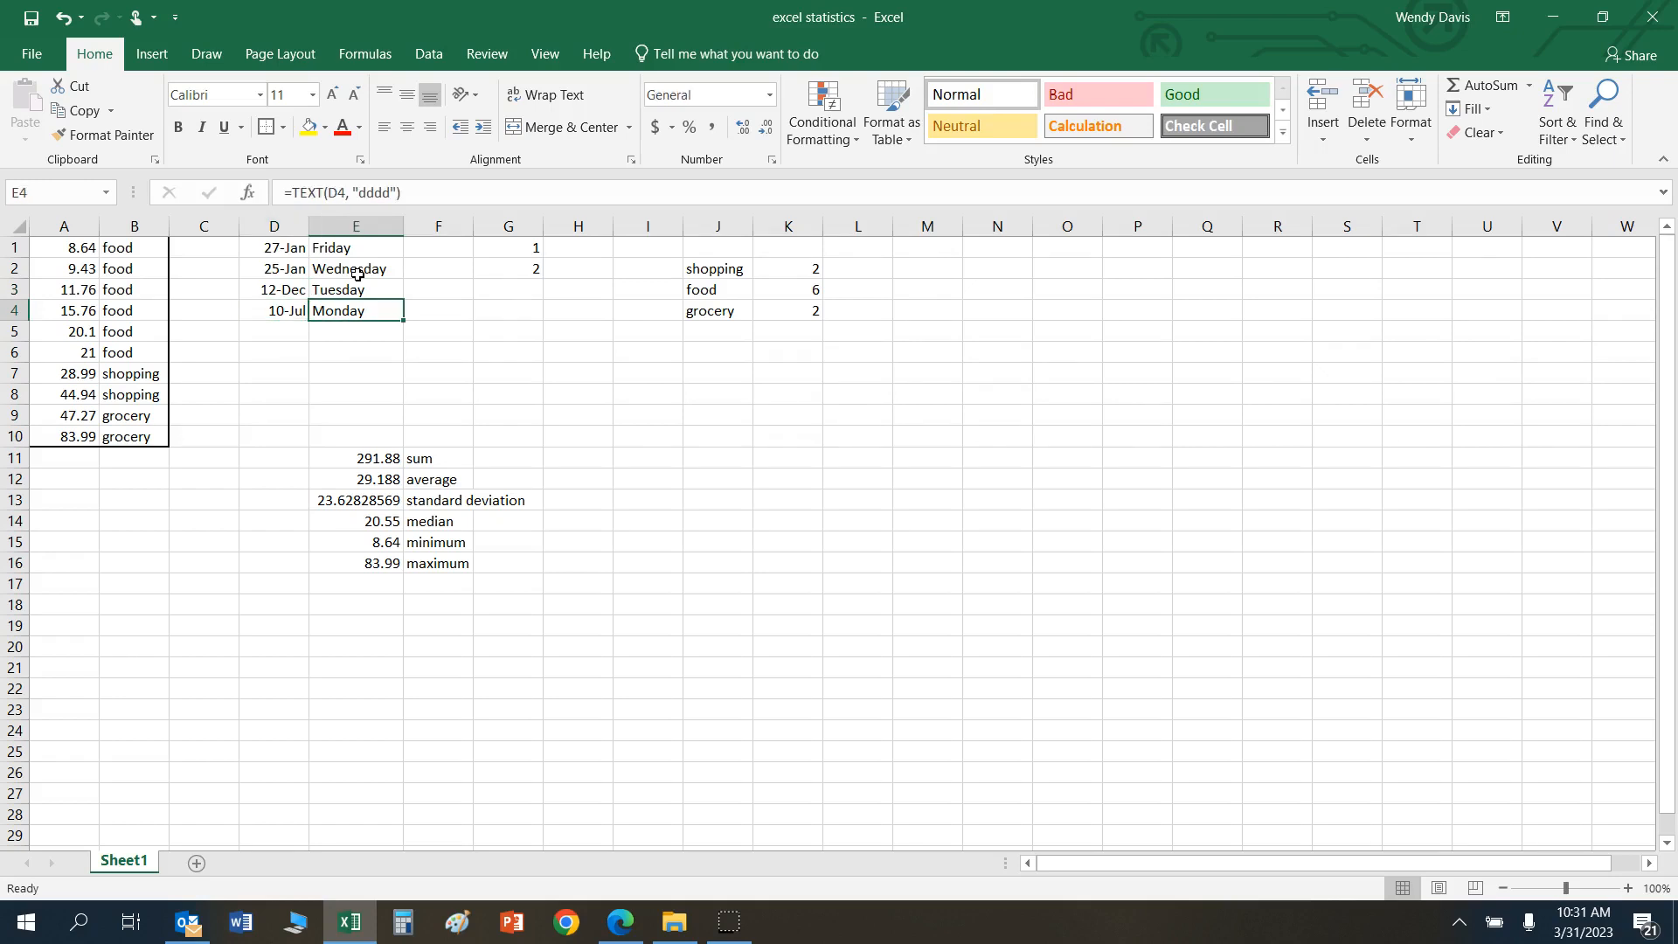
{"action": "key", "text": "Left"}
{"action": "key", "text": "Right"}
Step: Fill the =G1+1 formula from G2 down through G10 to continue the number sequence
{"action": "left_click", "coordinate": [533, 265]}
{"action": "left_click", "coordinate": [516, 247]}
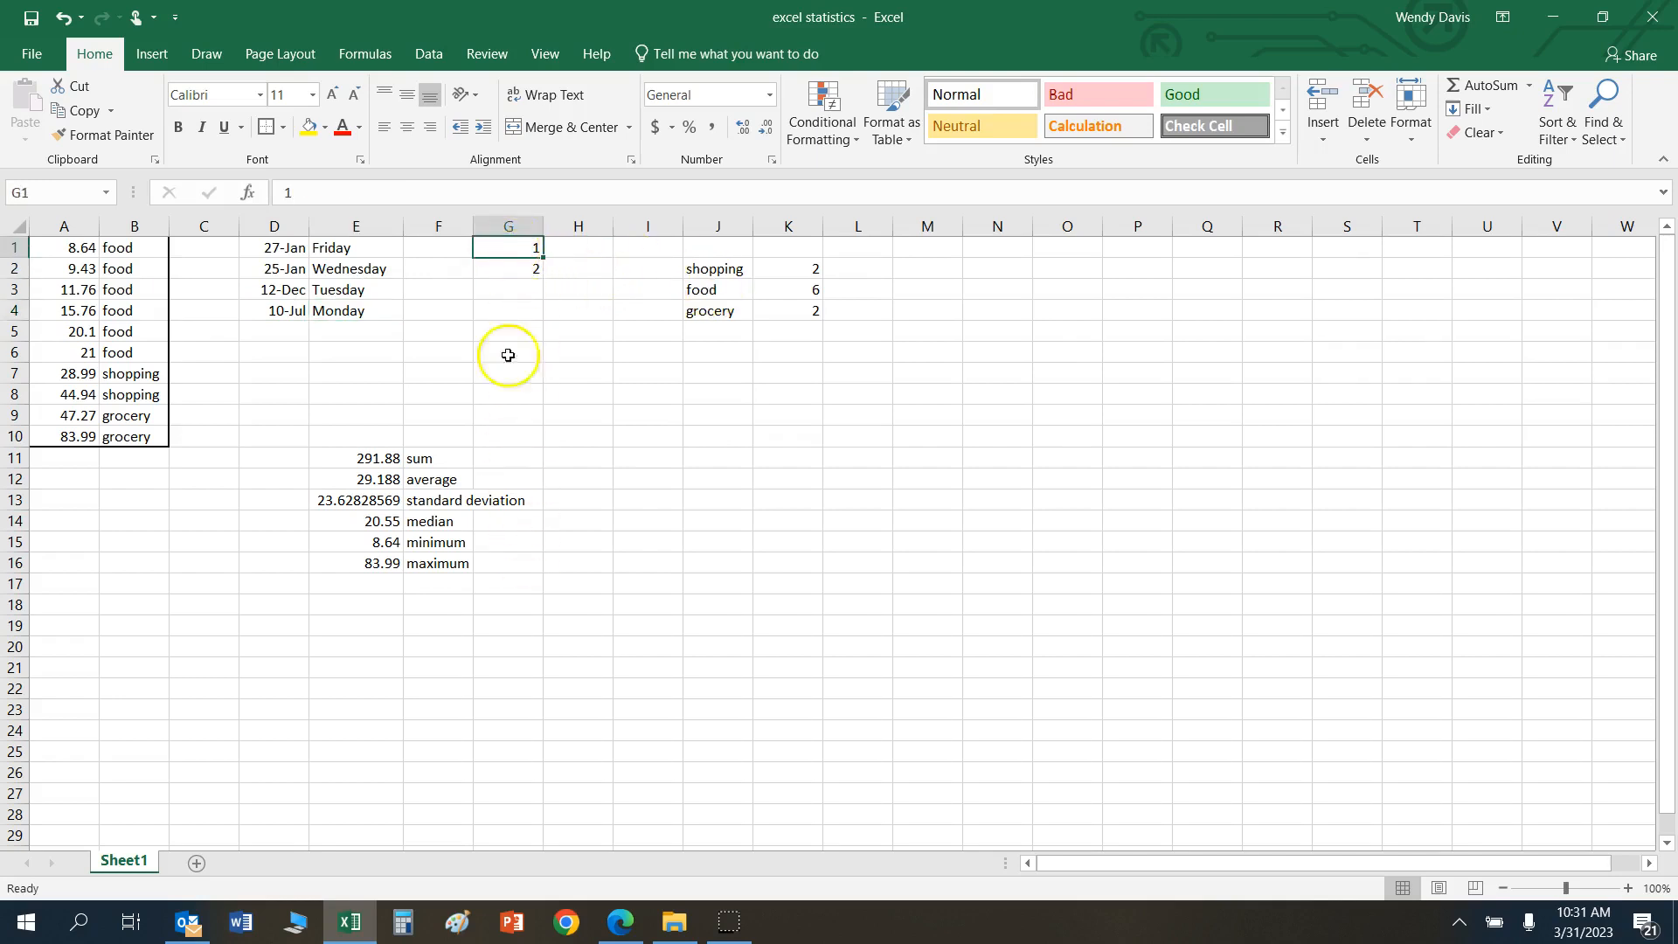
{"action": "left_click", "coordinate": [516, 273]}
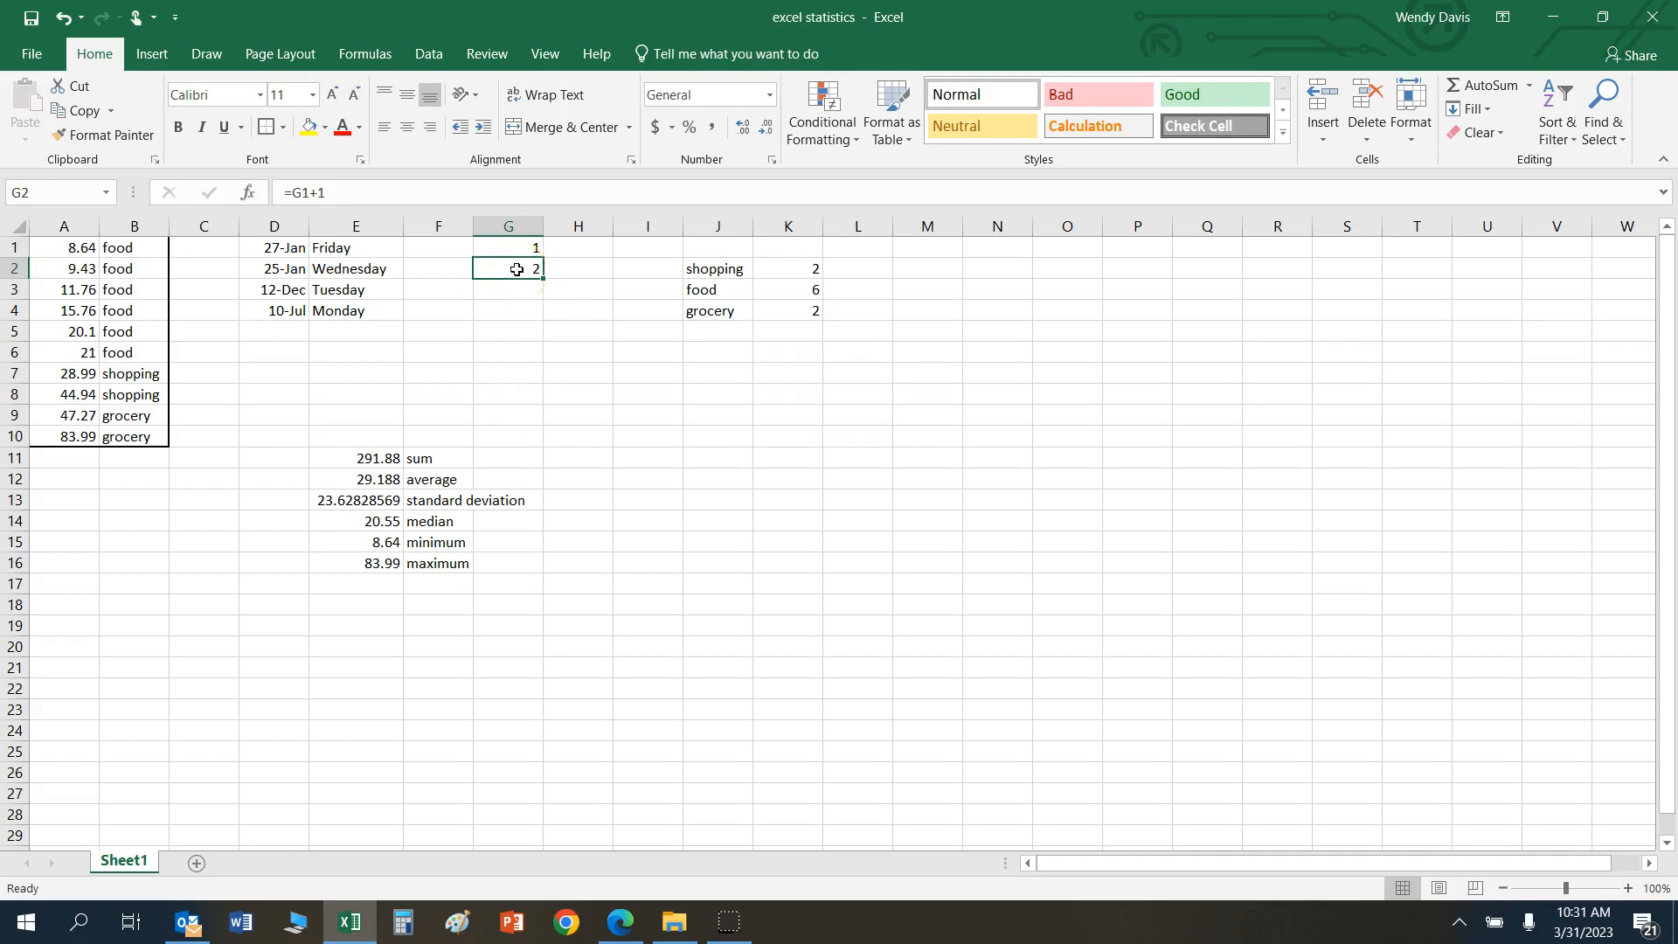
{"action": "left_click", "coordinate": [520, 267]}
{"action": "left_click_drag", "start_coordinate": [511, 271], "coordinate": [523, 435]}
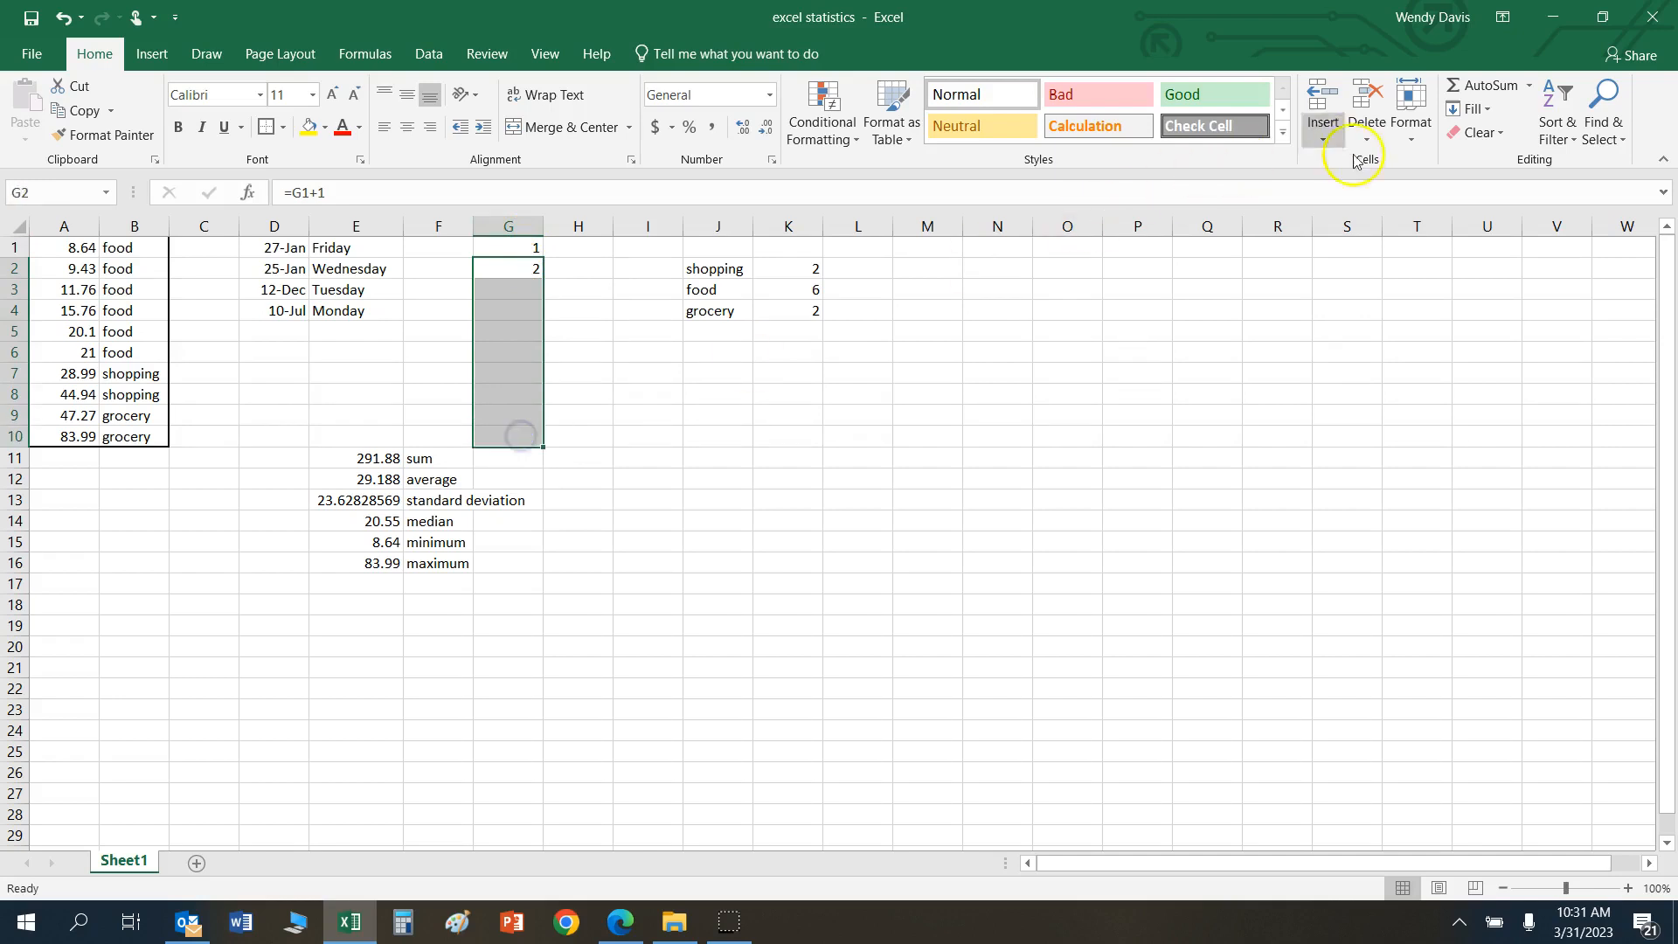
{"action": "left_click", "coordinate": [1472, 108]}
{"action": "left_click", "coordinate": [1486, 136]}
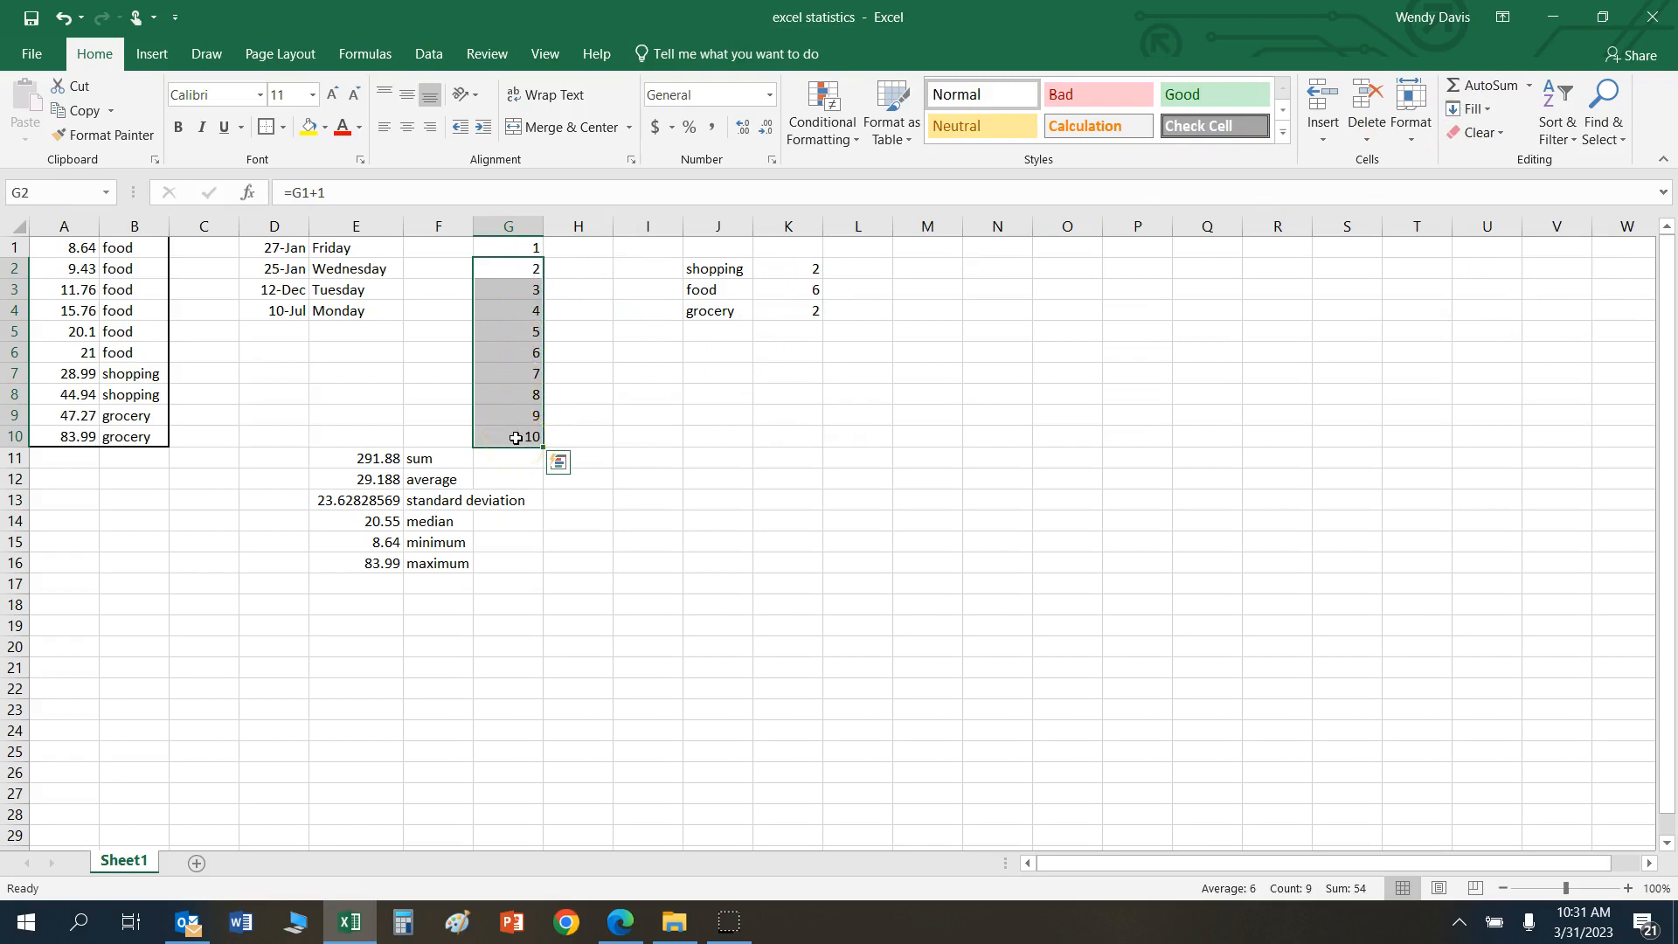
{"action": "left_click", "coordinate": [645, 414]}
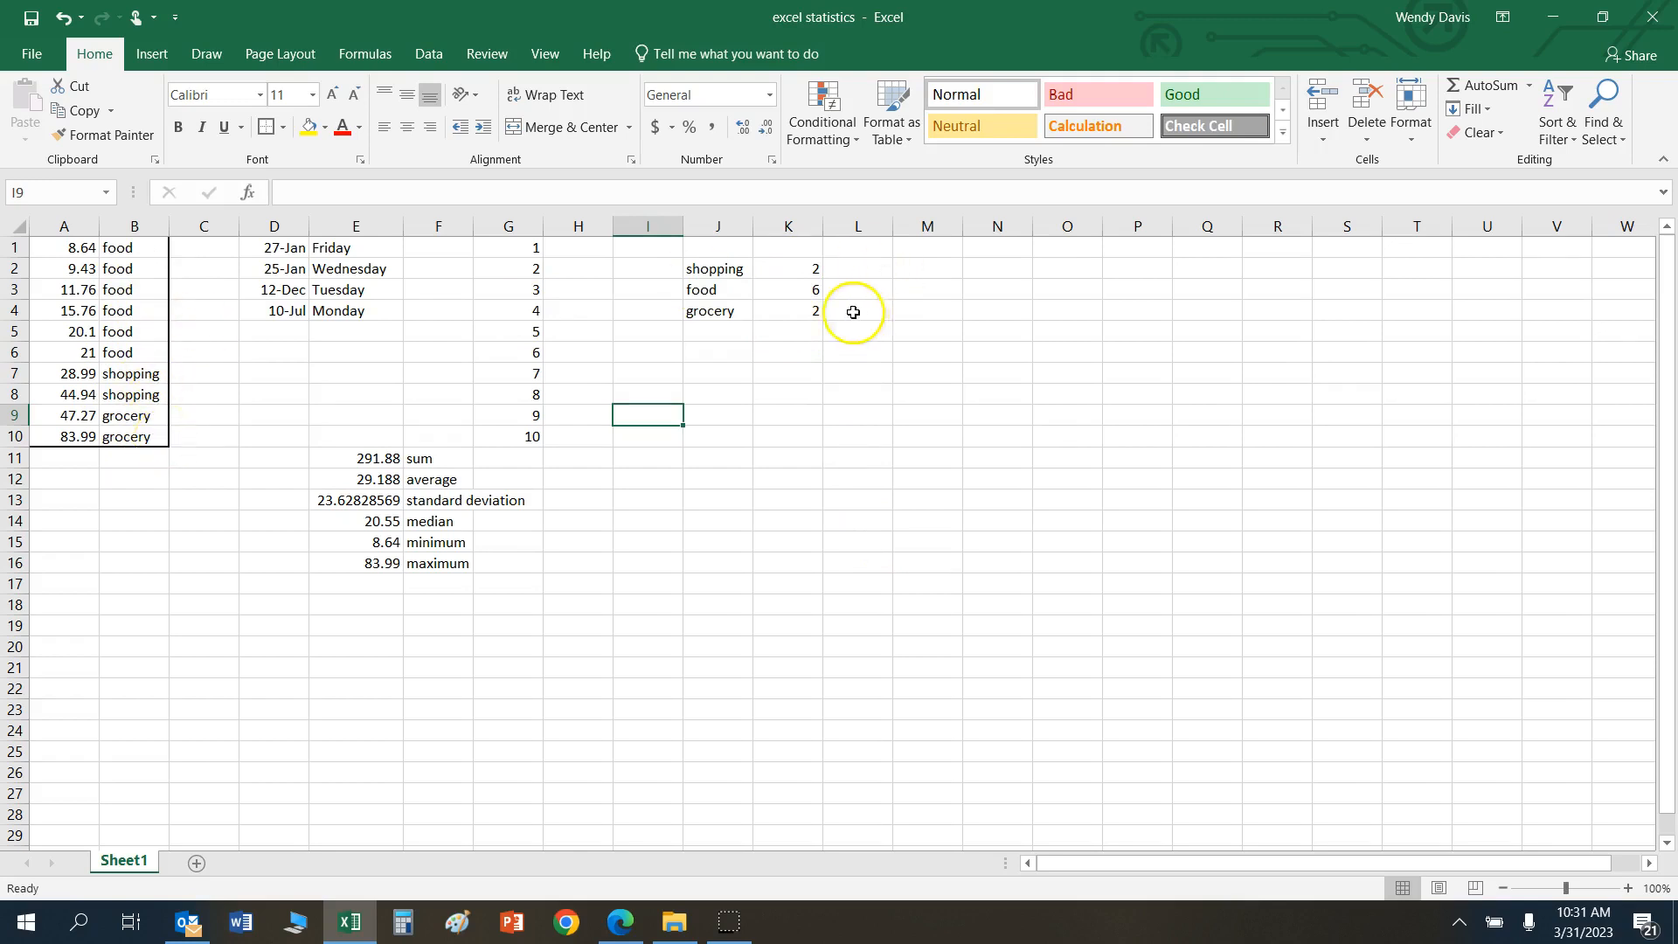
Step: Examine the COUNTIF formulas in K2:K4 for the shopping, food and grocery categories
{"action": "left_click", "coordinate": [790, 270]}
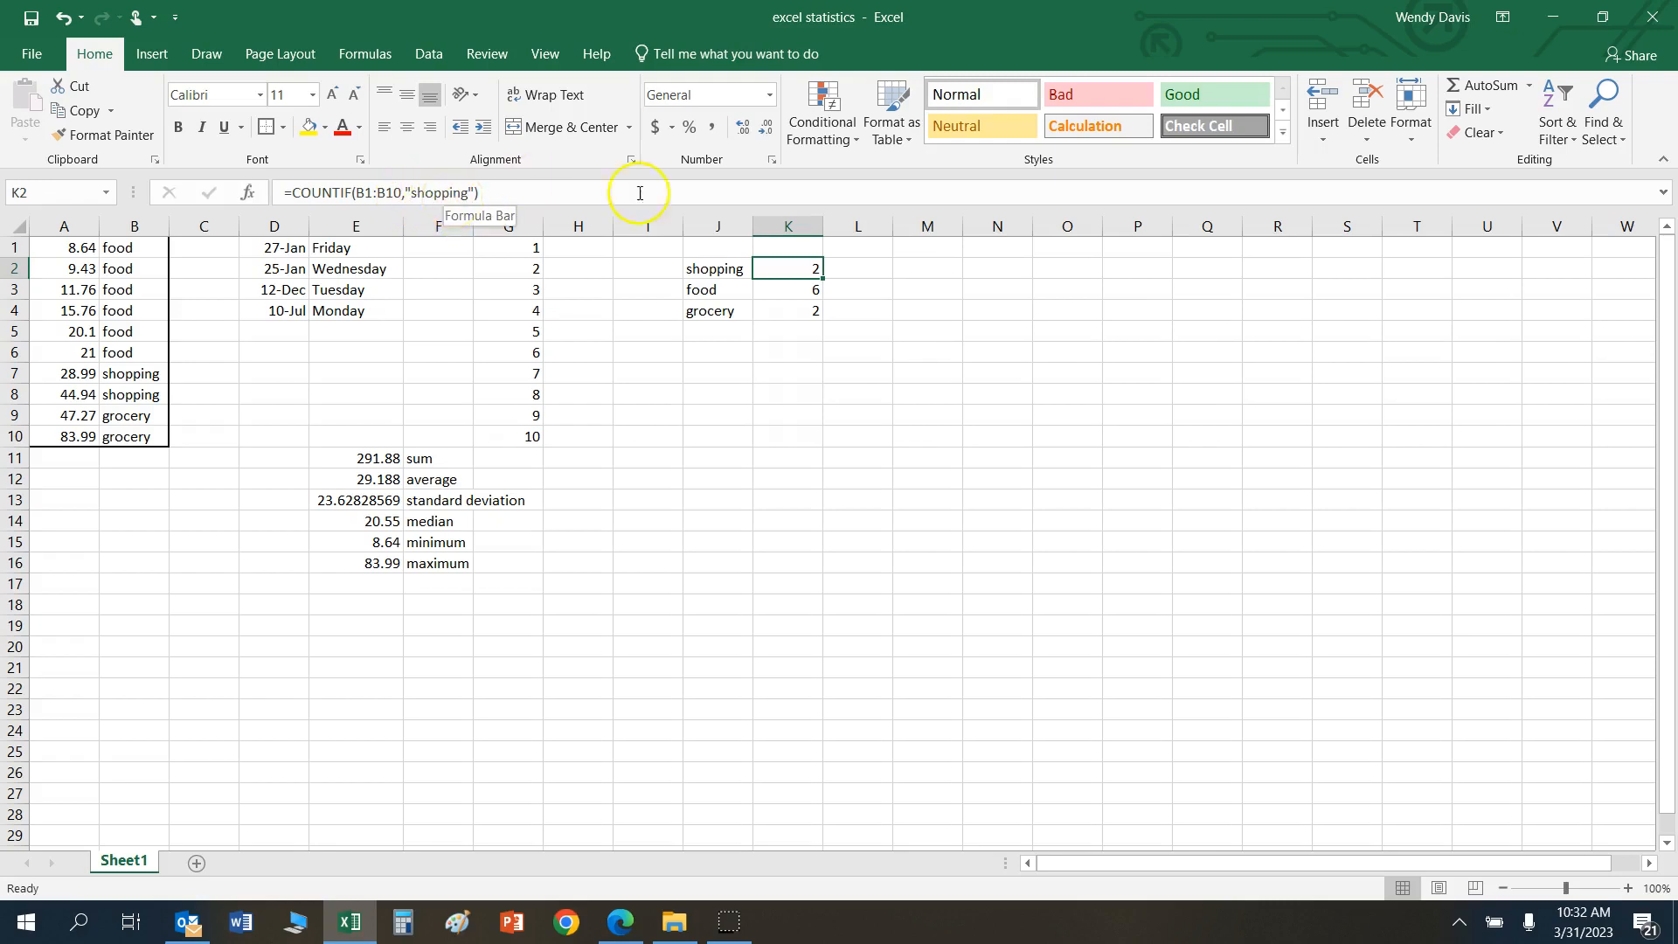
{"action": "left_click", "coordinate": [790, 290]}
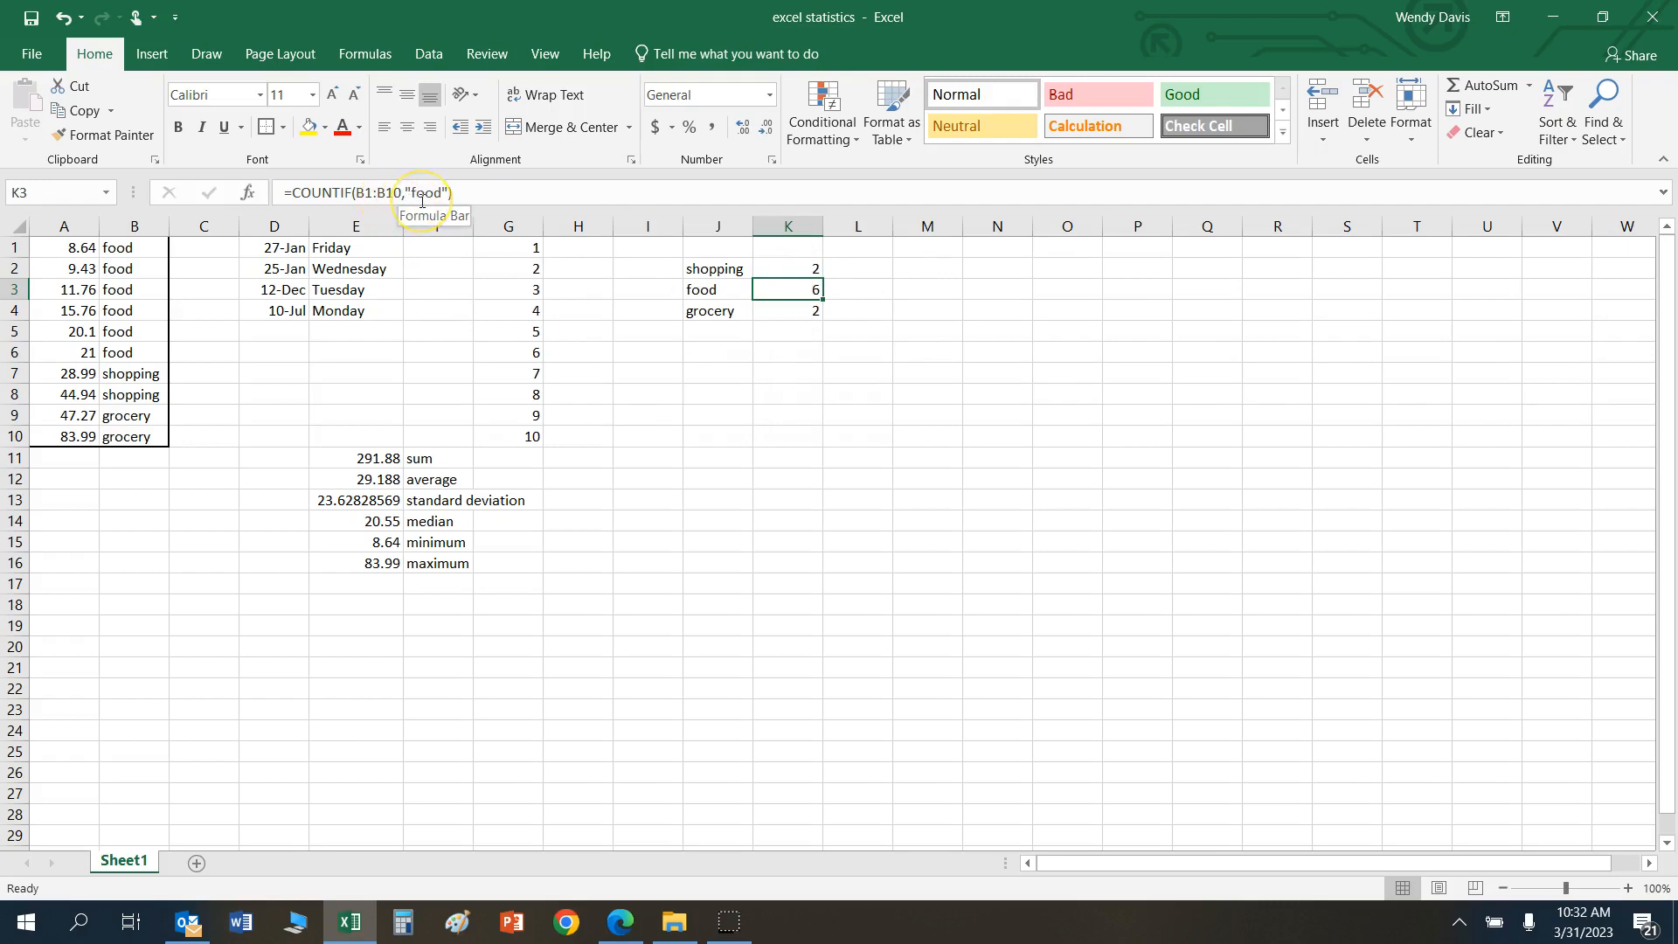
{"action": "left_click", "coordinate": [769, 313]}
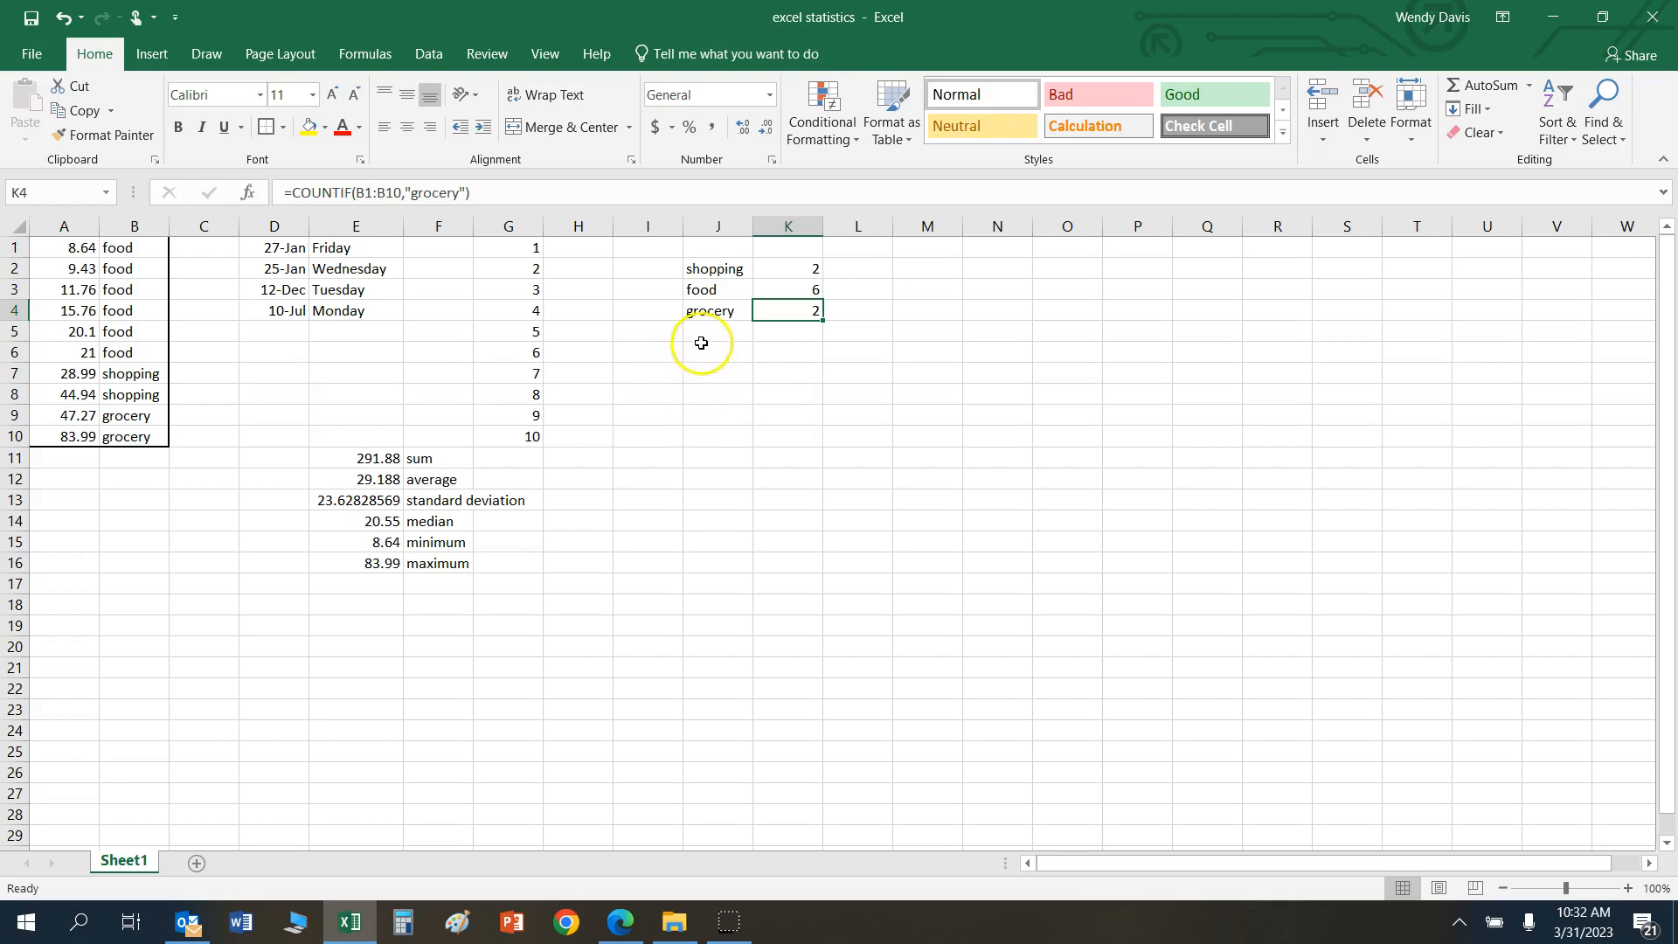
Step: Enter the label "less than $10" in cell J6
{"action": "left_click", "coordinate": [731, 353]}
{"action": "type", "text": "le"}
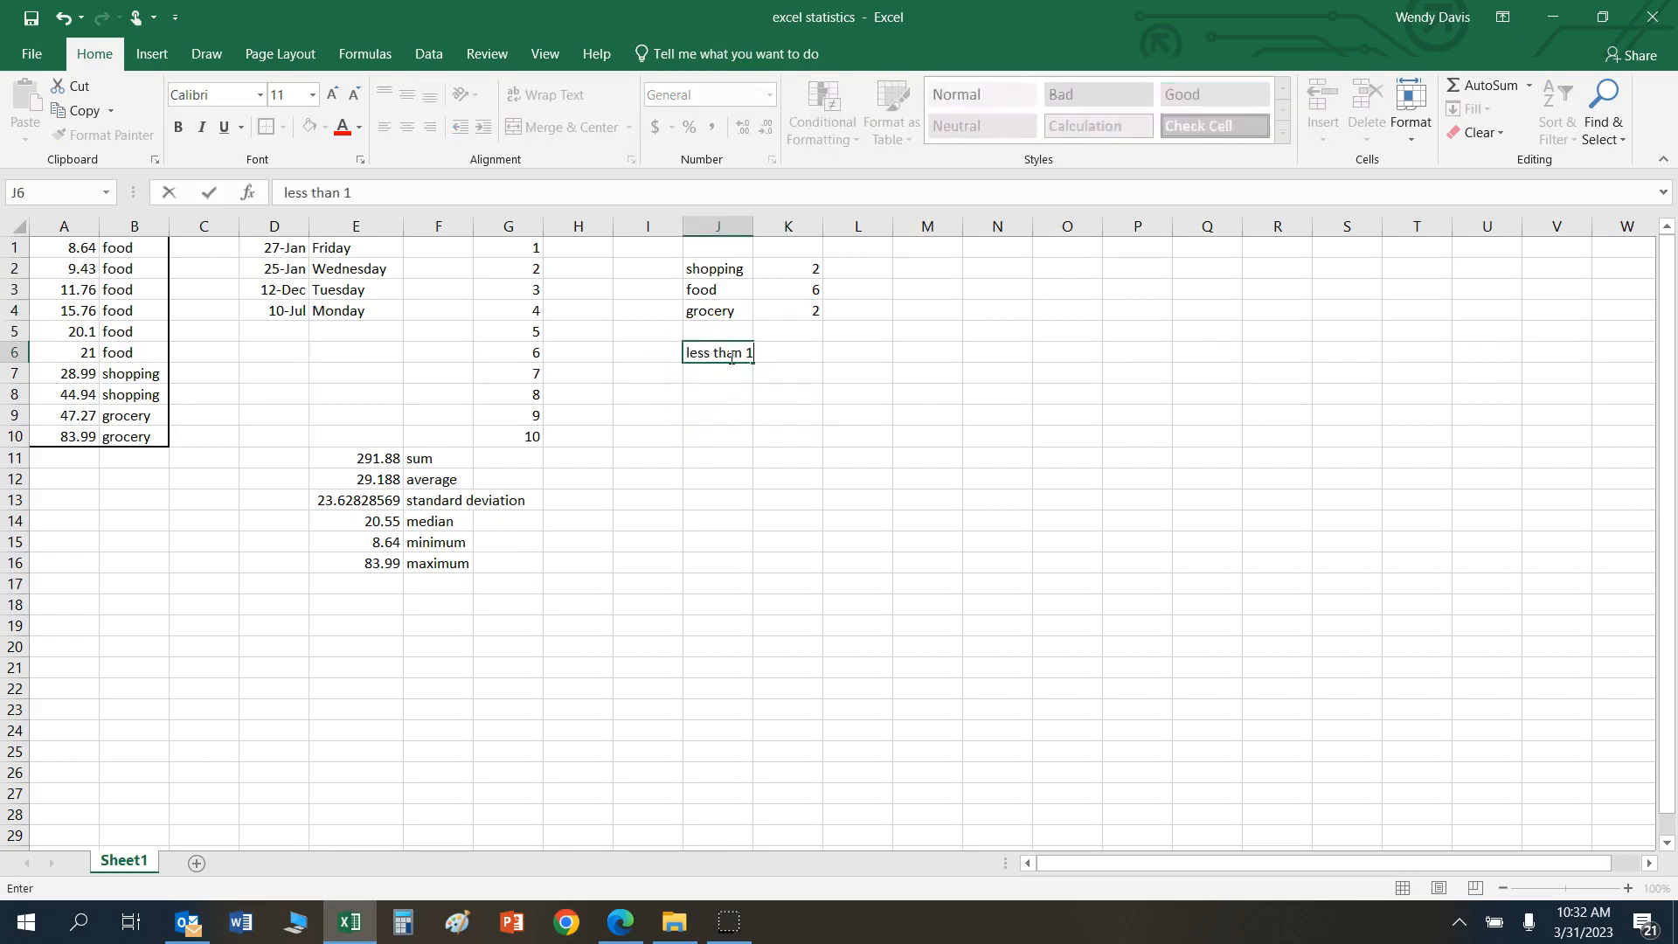
{"action": "type", "text": "ss than $10"}
{"action": "key", "text": "Return"}
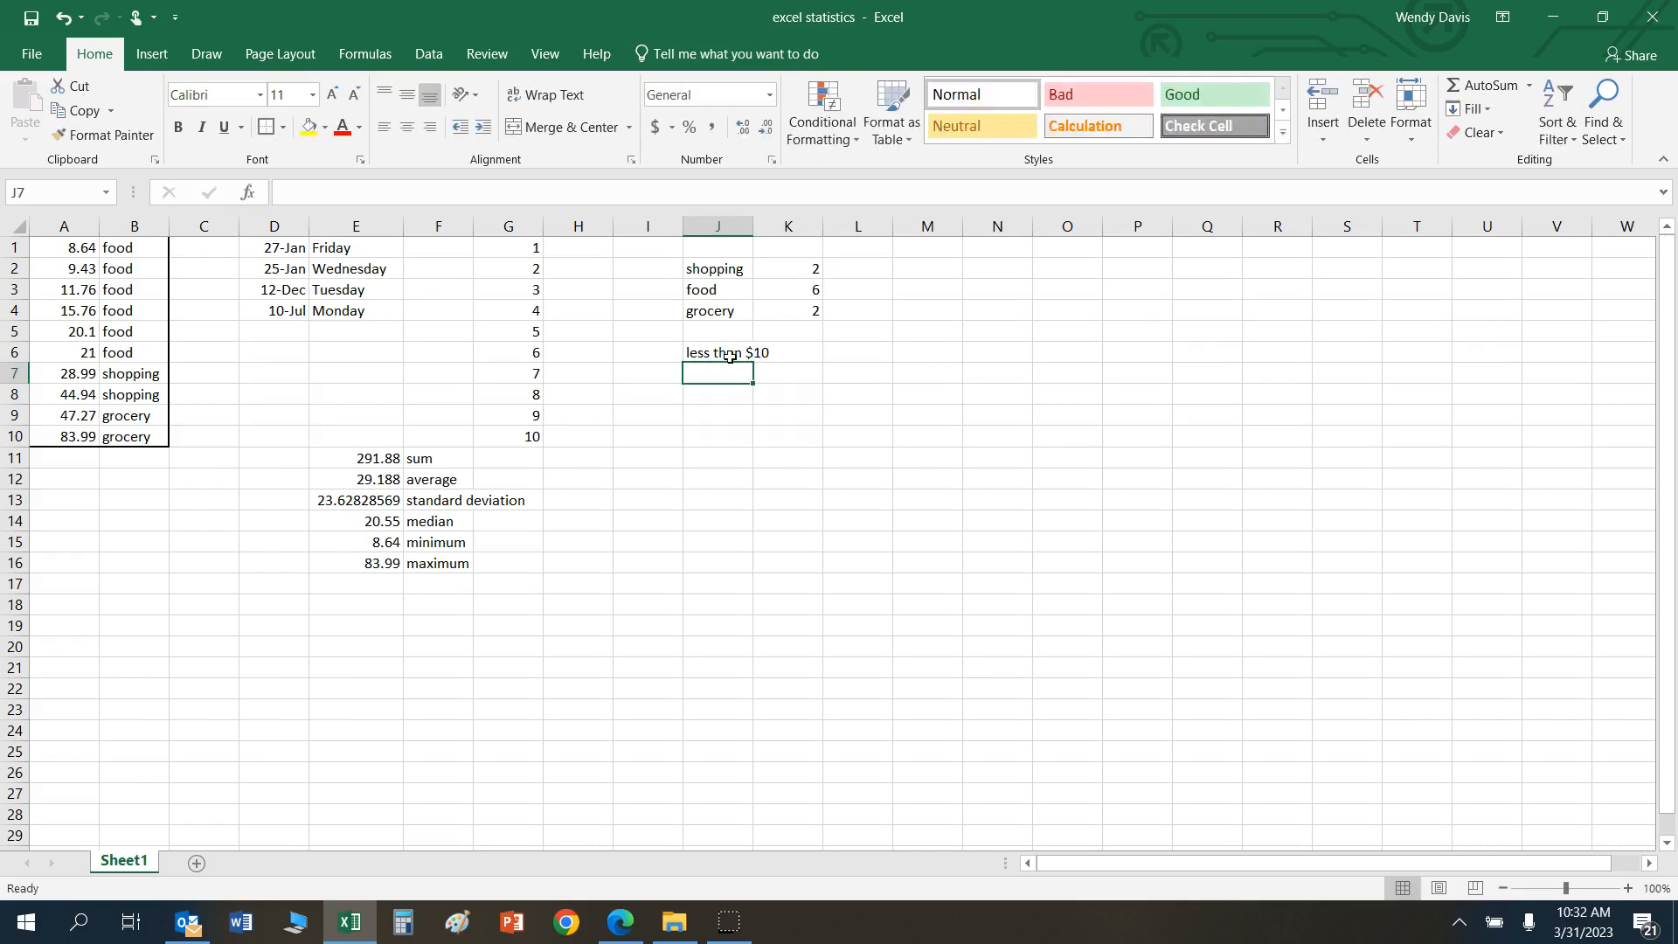
{"action": "left_click", "coordinate": [355, 51]}
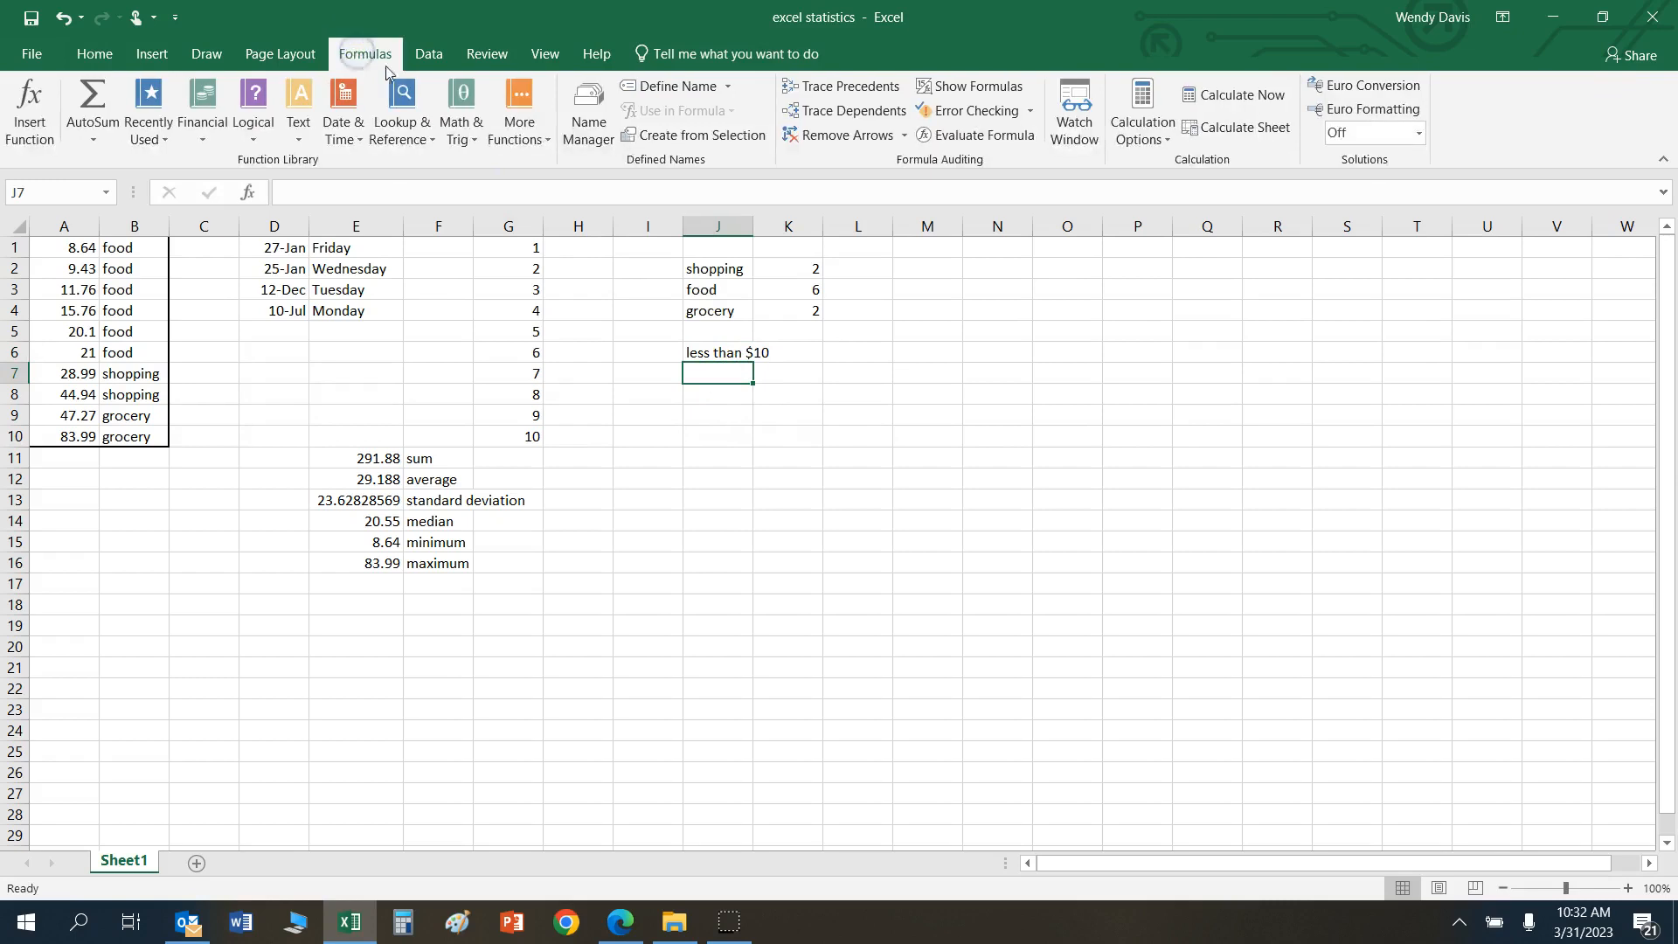
{"action": "left_click", "coordinate": [519, 112]}
{"action": "left_click", "coordinate": [601, 162]}
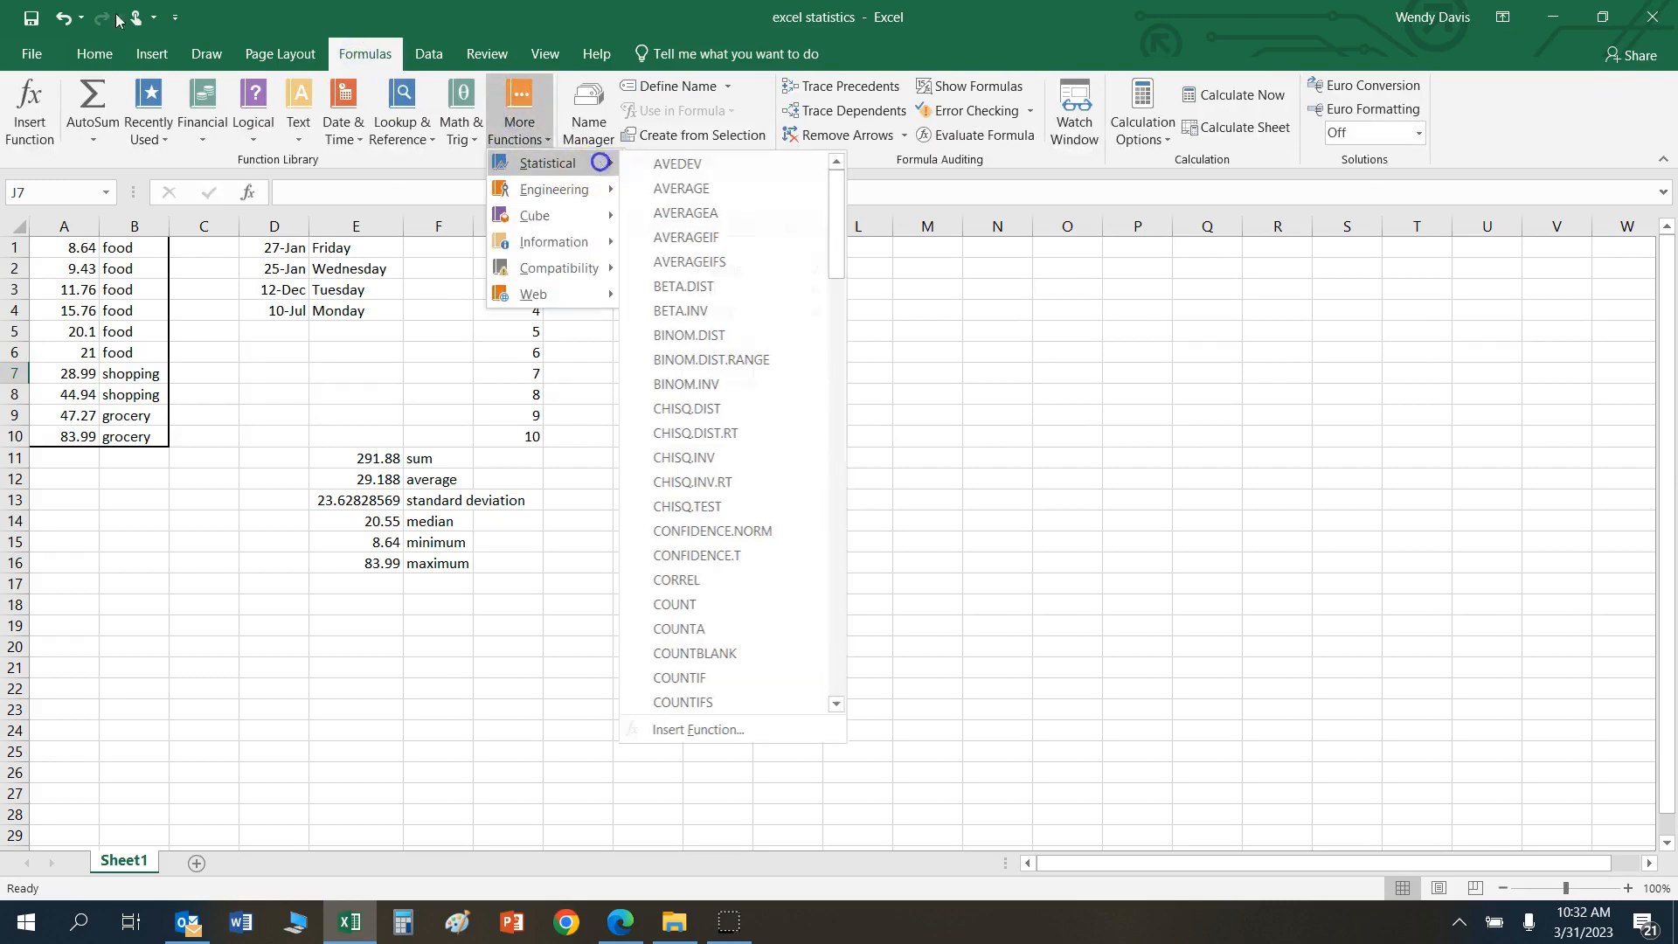
{"action": "left_click", "coordinate": [768, 606]}
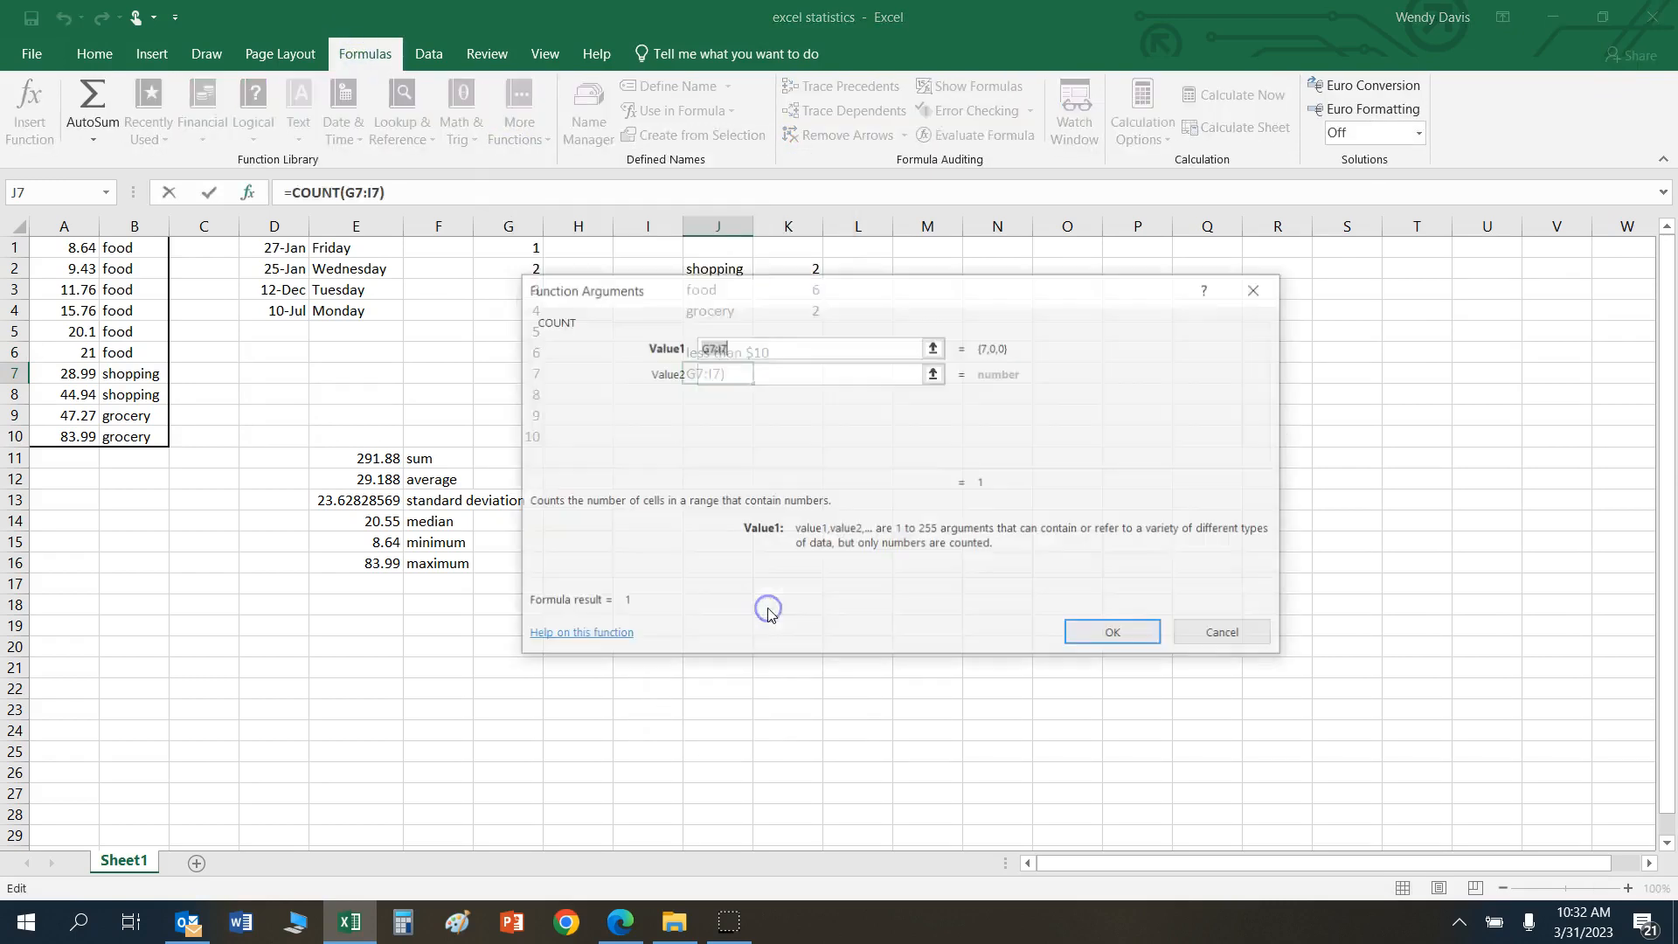
{"action": "left_click", "coordinate": [1255, 290]}
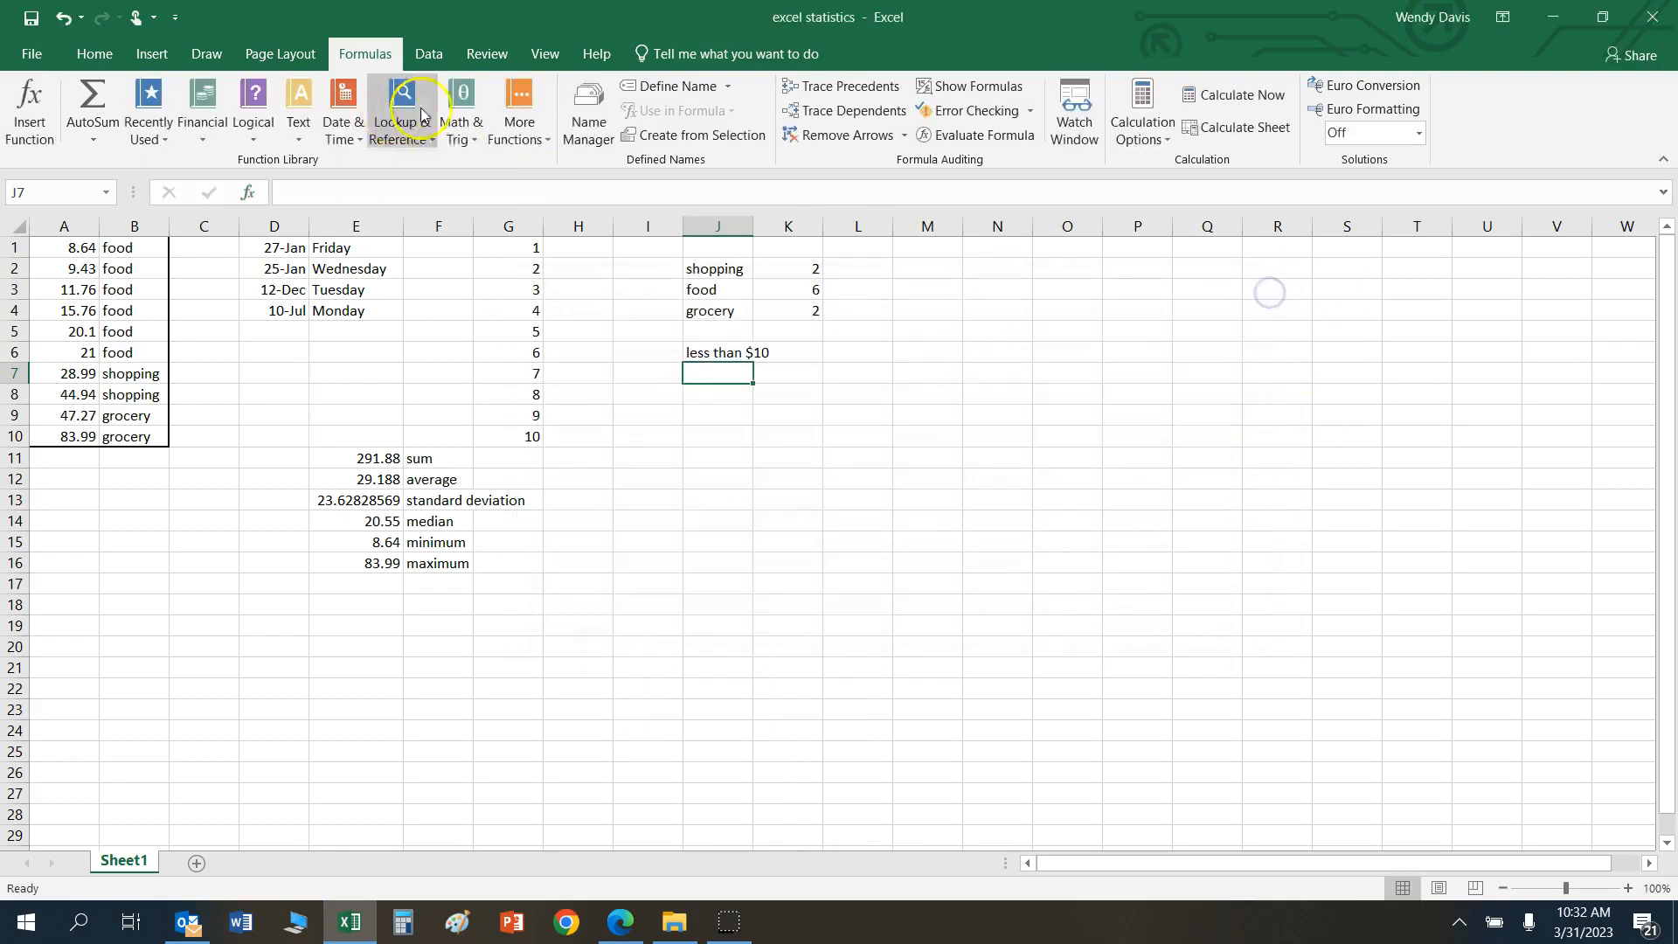
Step: Insert the statistical COUNTIF function in J7 with range A1:A10 and criteria <10
{"action": "left_click", "coordinate": [511, 116]}
{"action": "left_click", "coordinate": [560, 163]}
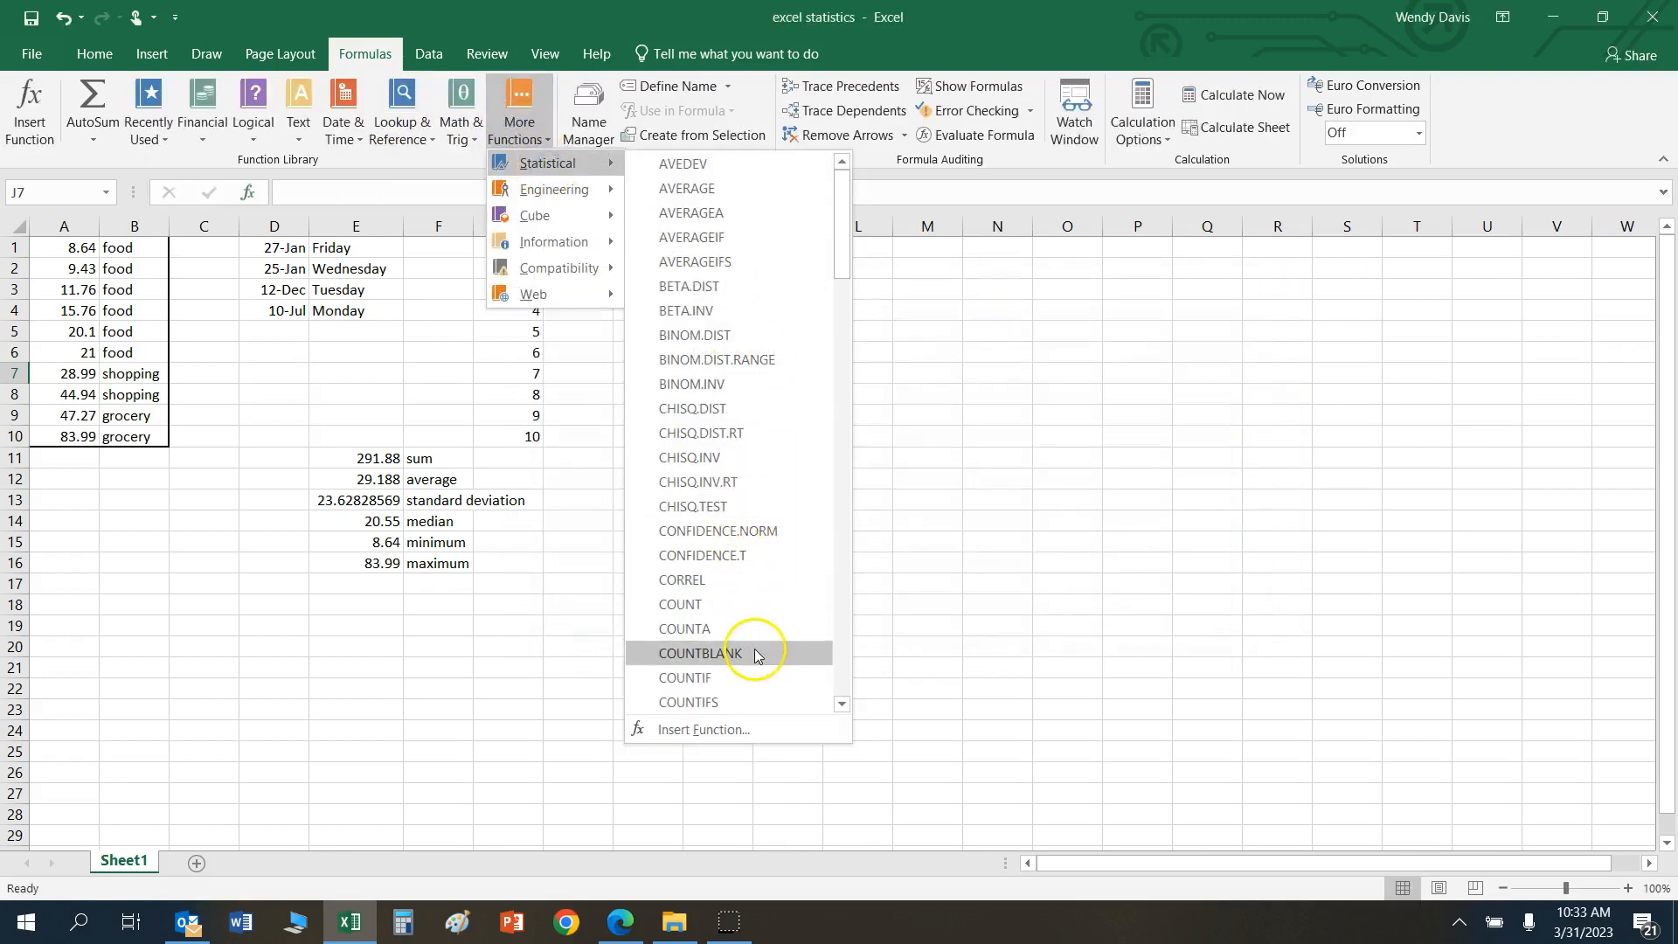
{"action": "left_click", "coordinate": [763, 678]}
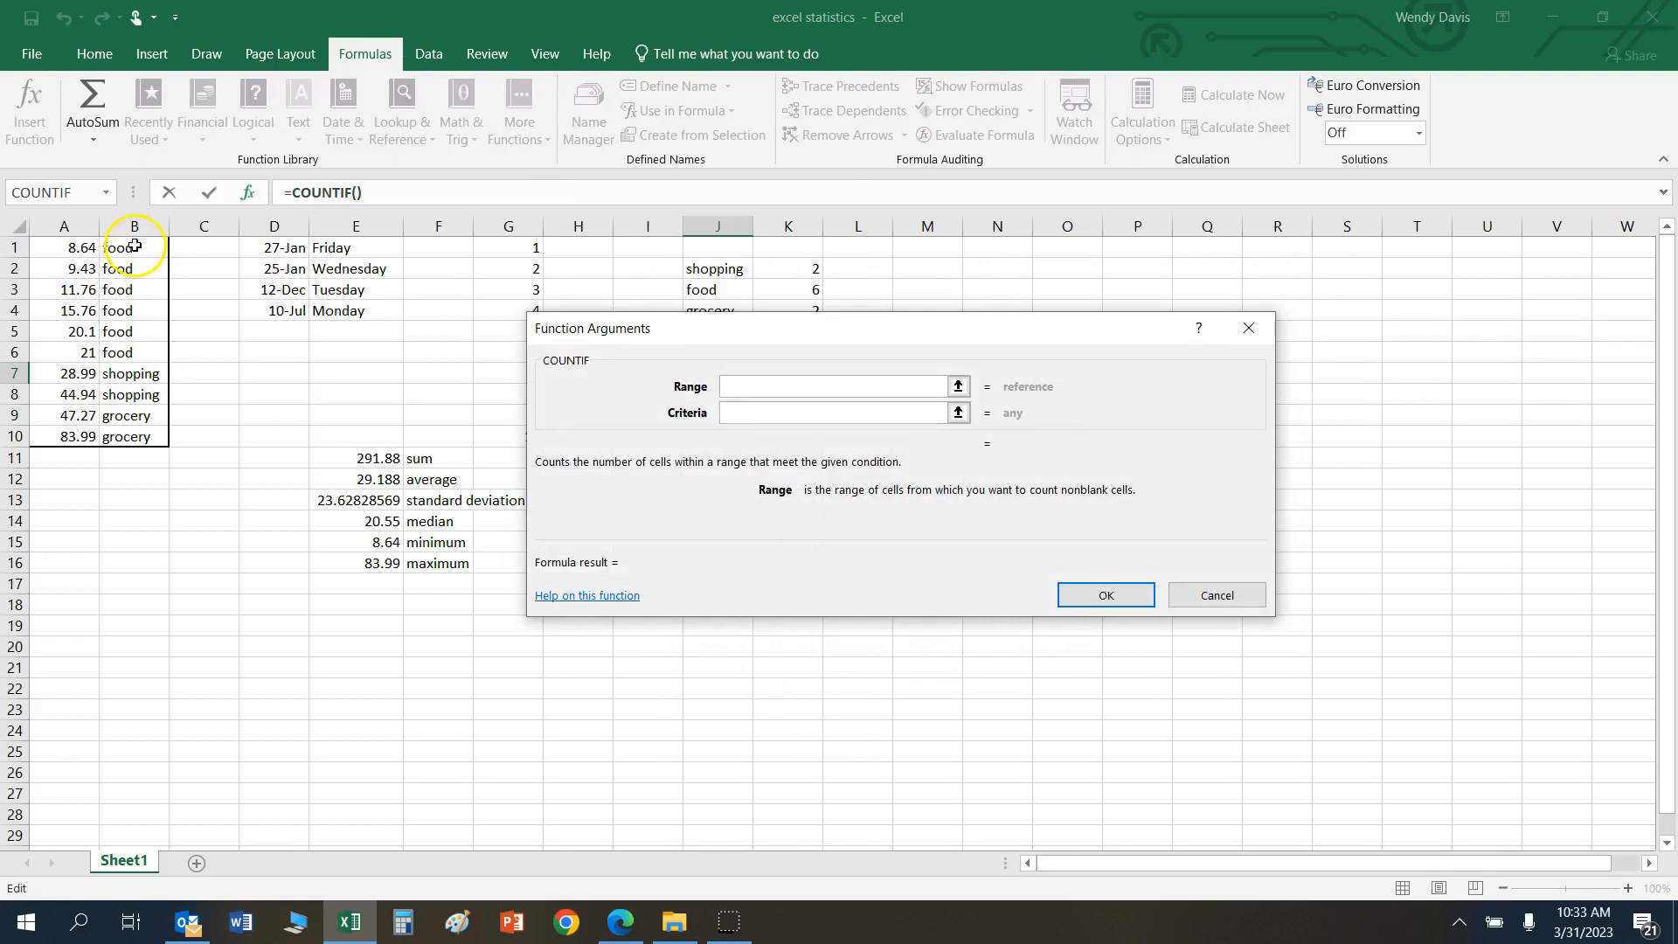
{"action": "left_click", "coordinate": [85, 248]}
{"action": "left_click_drag", "start_coordinate": [85, 248], "coordinate": [83, 436]}
{"action": "left_click", "coordinate": [752, 411]}
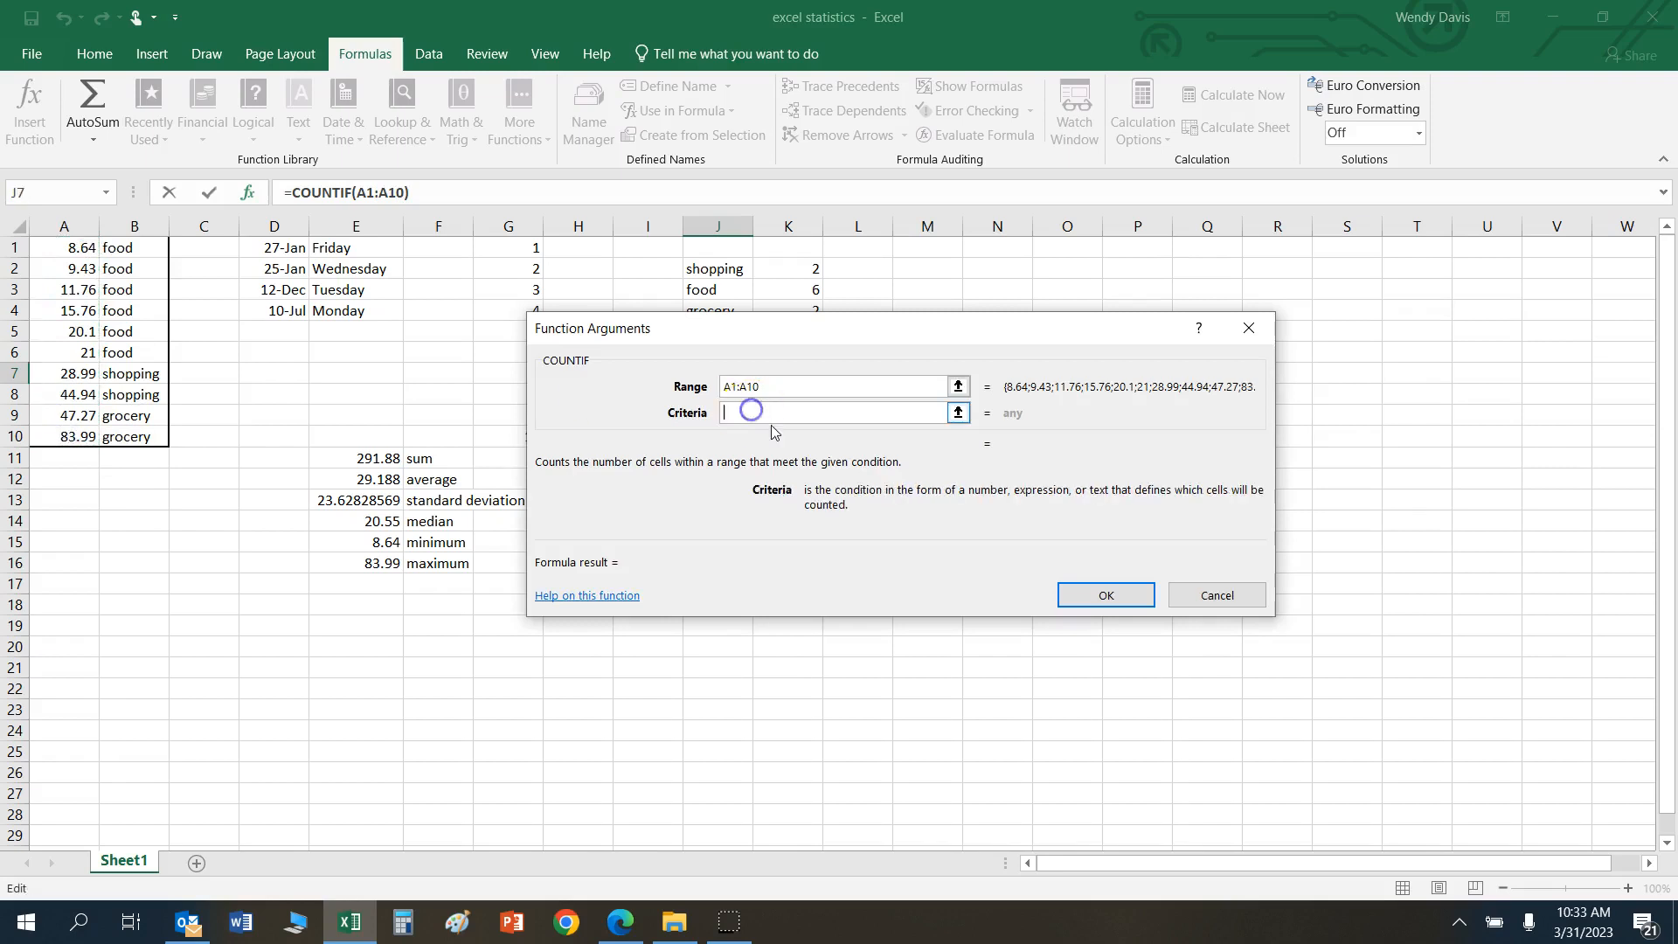
{"action": "type", "text": "<10"}
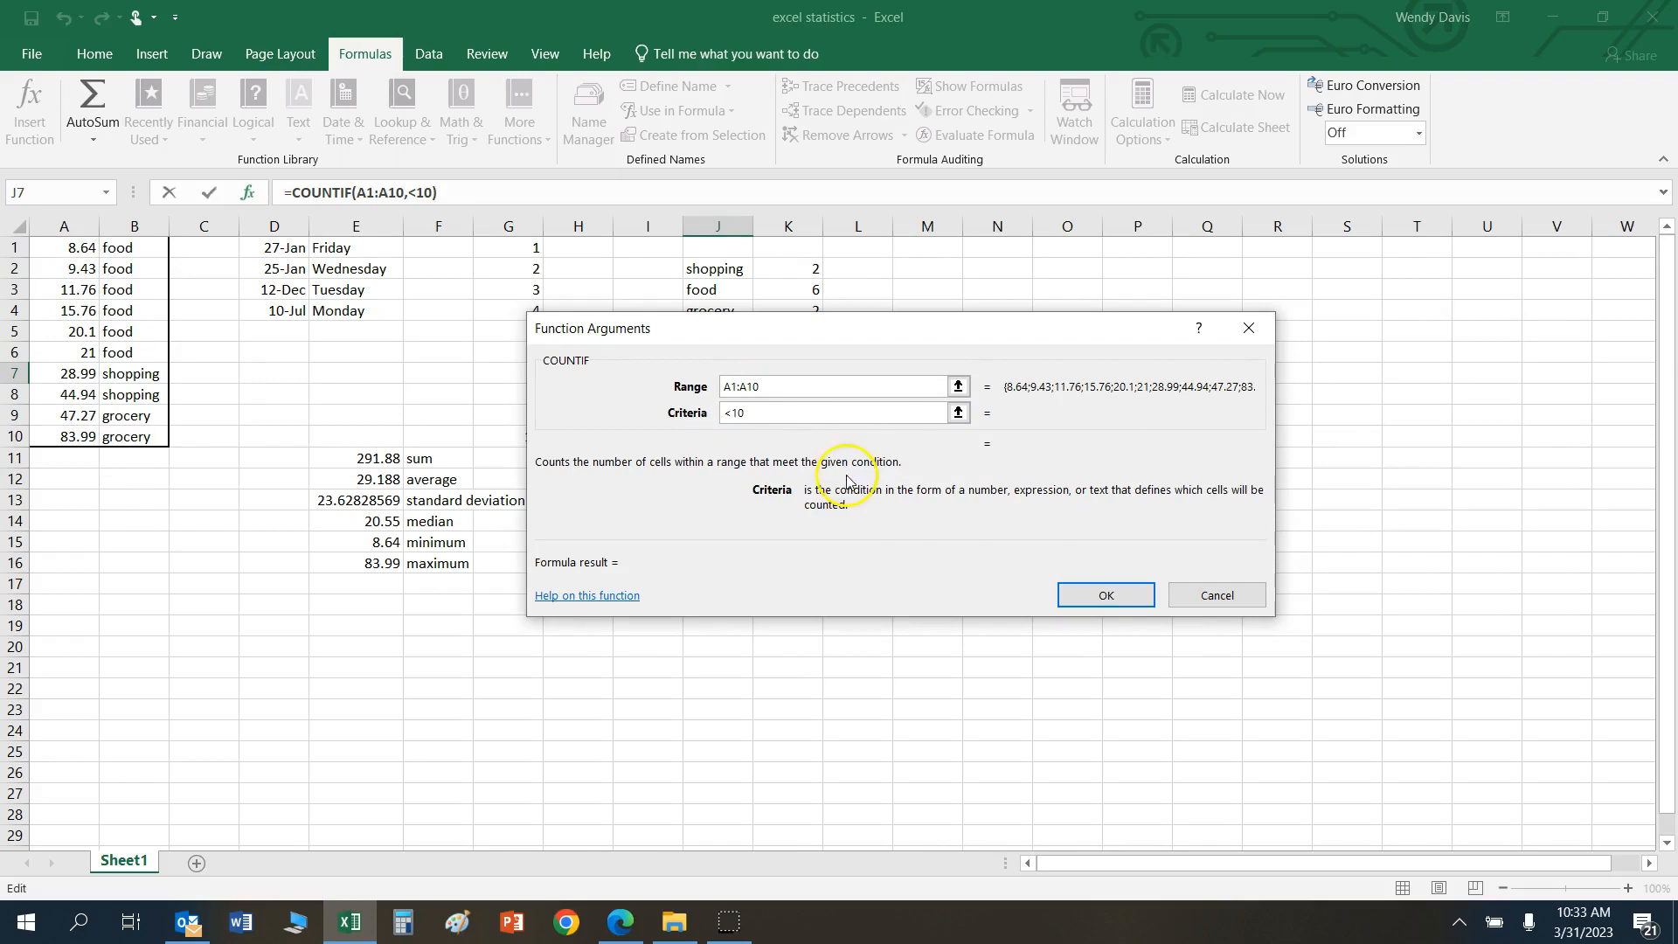
{"action": "left_click", "coordinate": [1107, 595]}
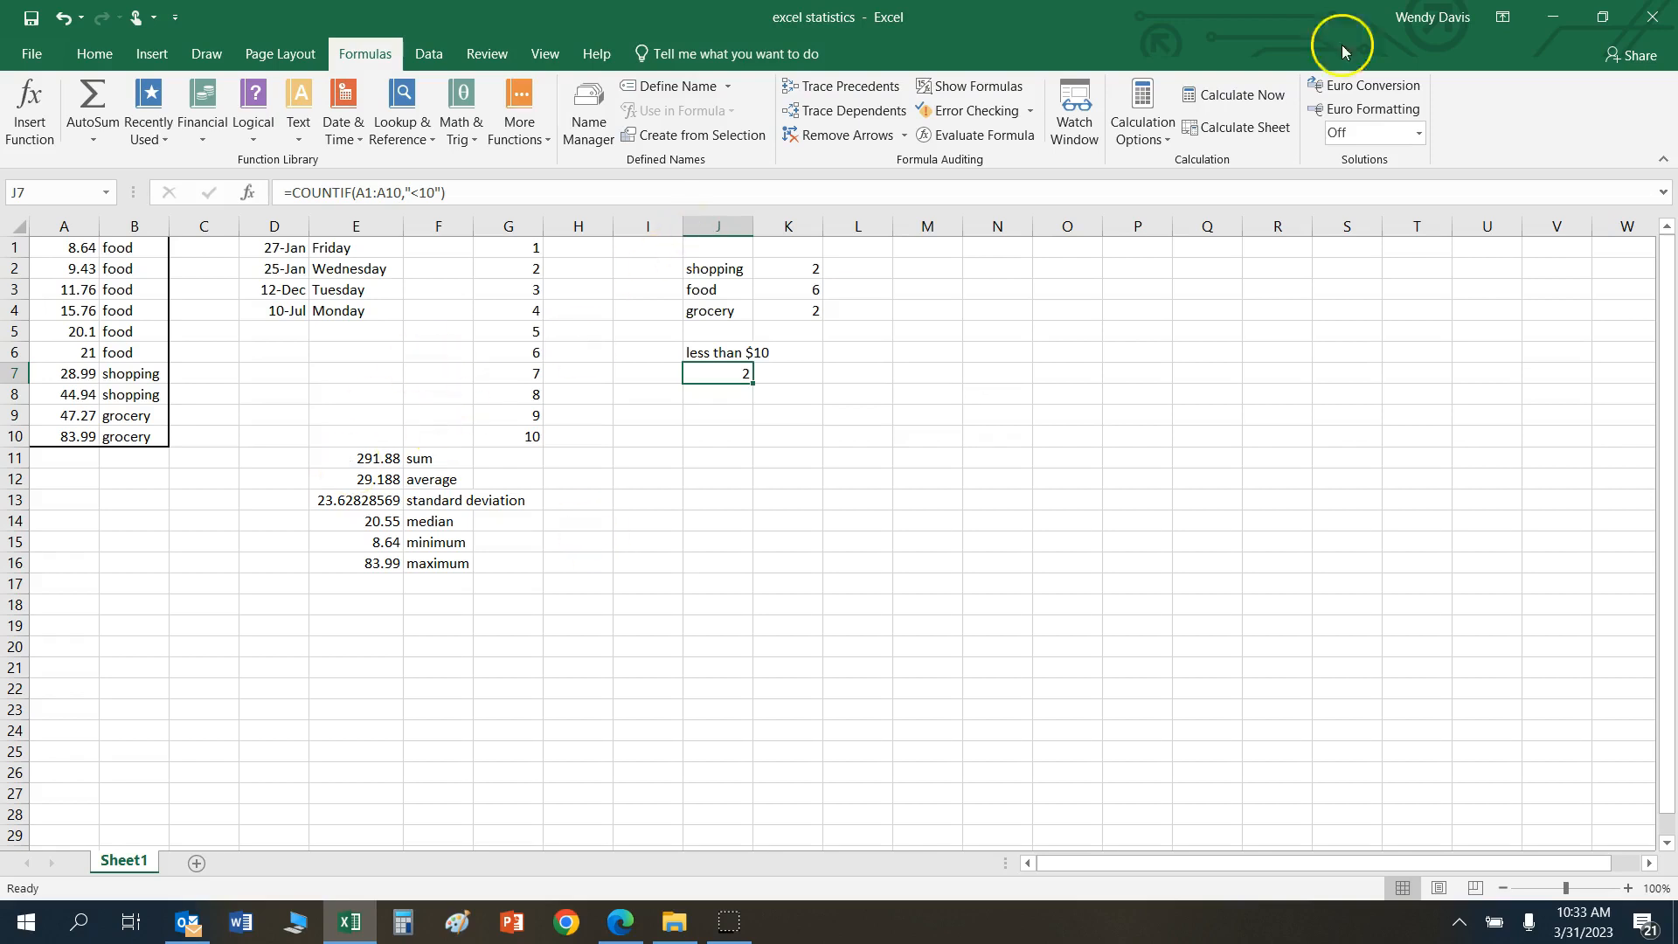
Step: Insert a 3-D Pie chart from the category names and counts in J2:K4
{"action": "left_click_drag", "start_coordinate": [705, 271], "coordinate": [809, 317]}
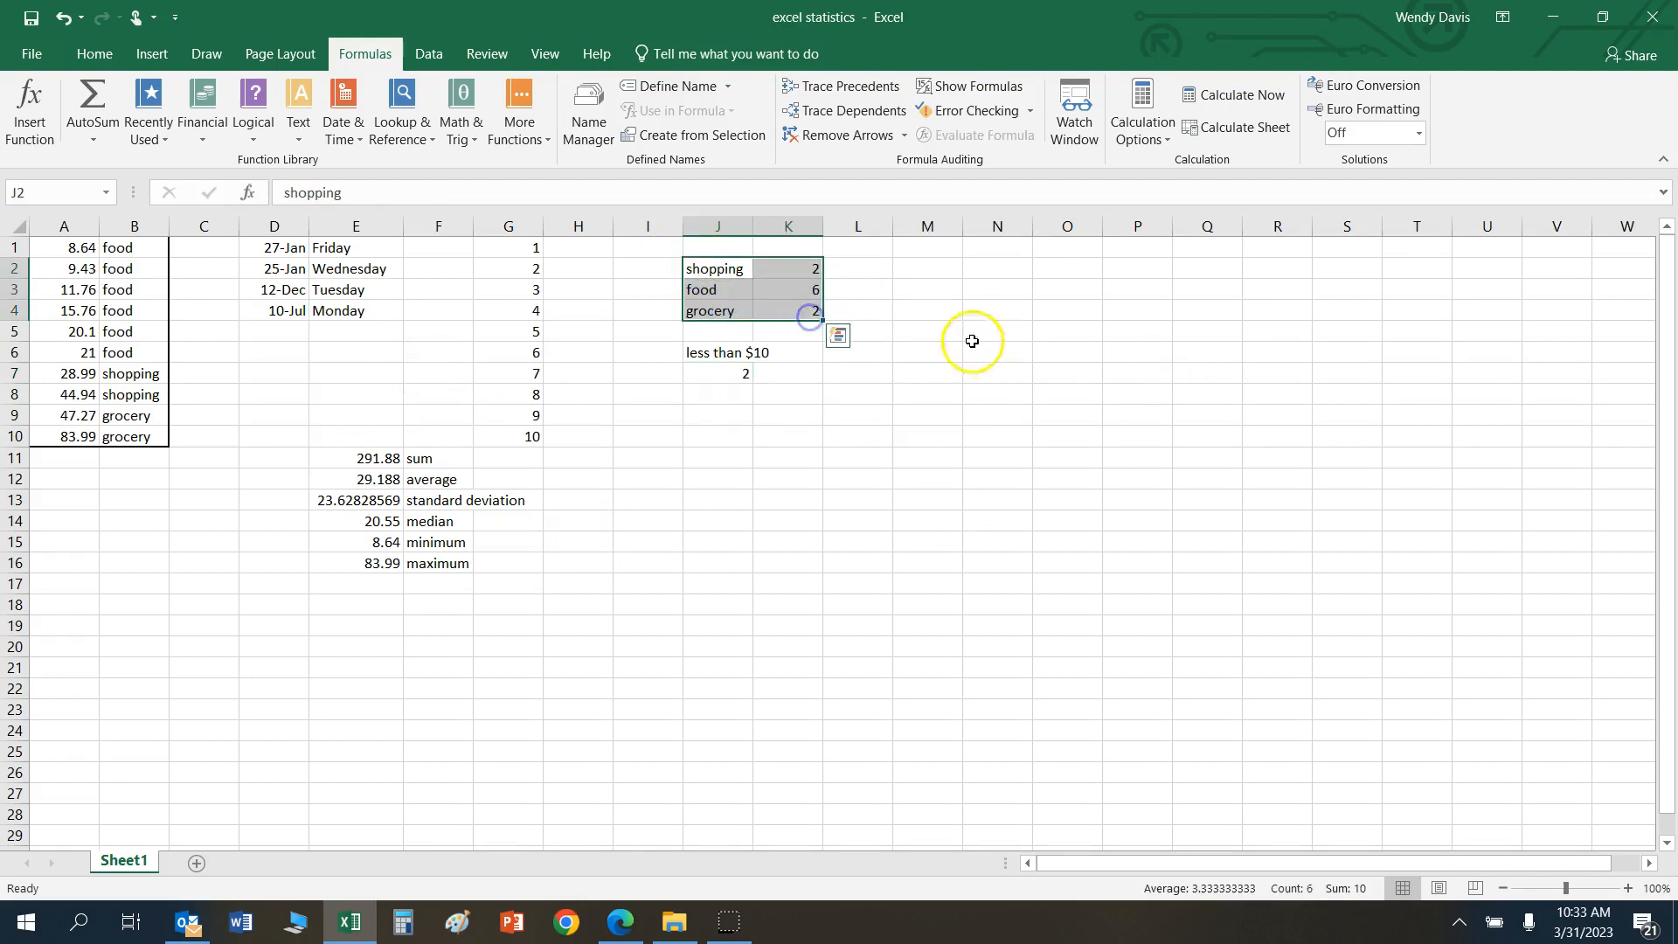
{"action": "left_click", "coordinate": [149, 60]}
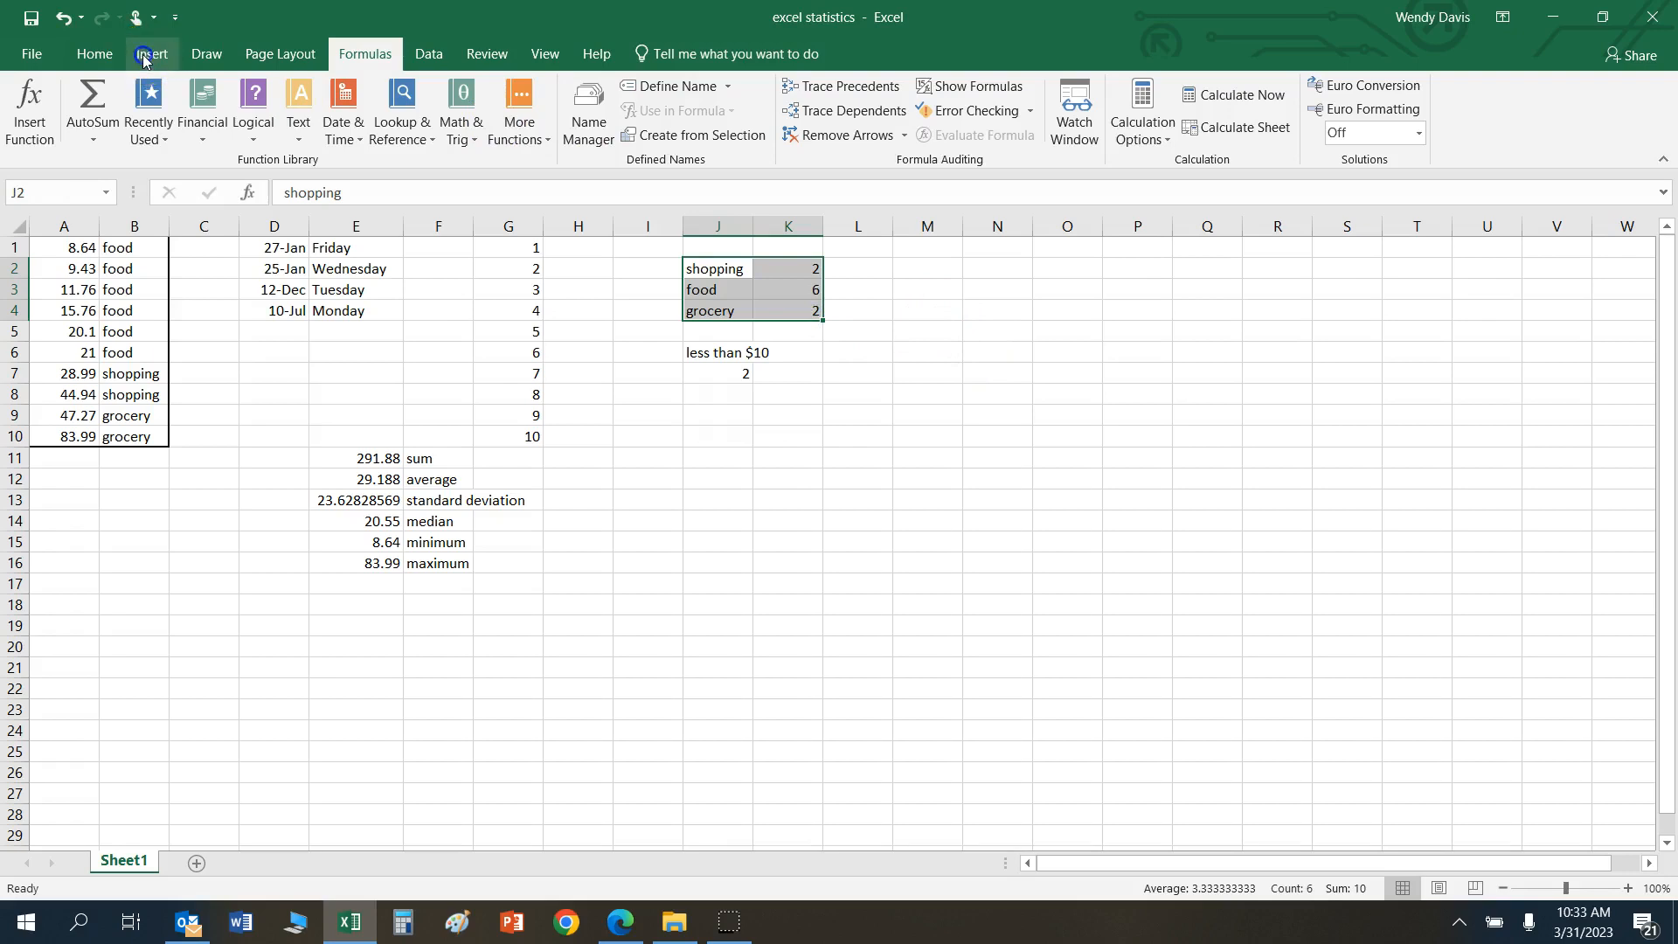
{"action": "left_click", "coordinate": [741, 107]}
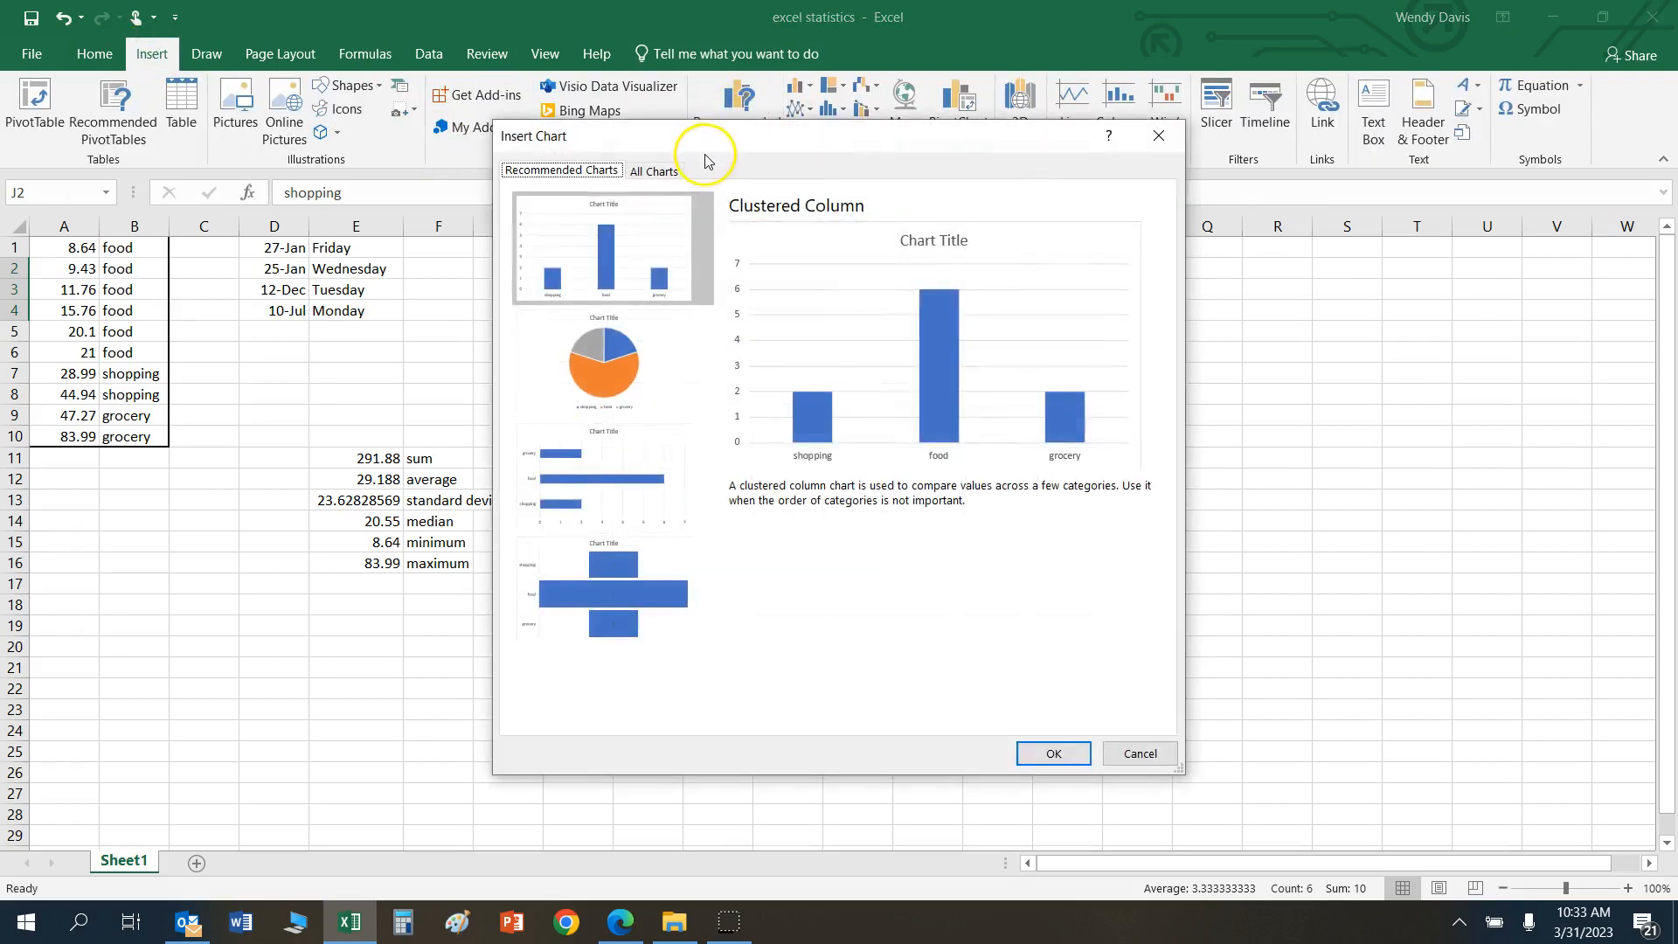
{"action": "left_click", "coordinate": [666, 172]}
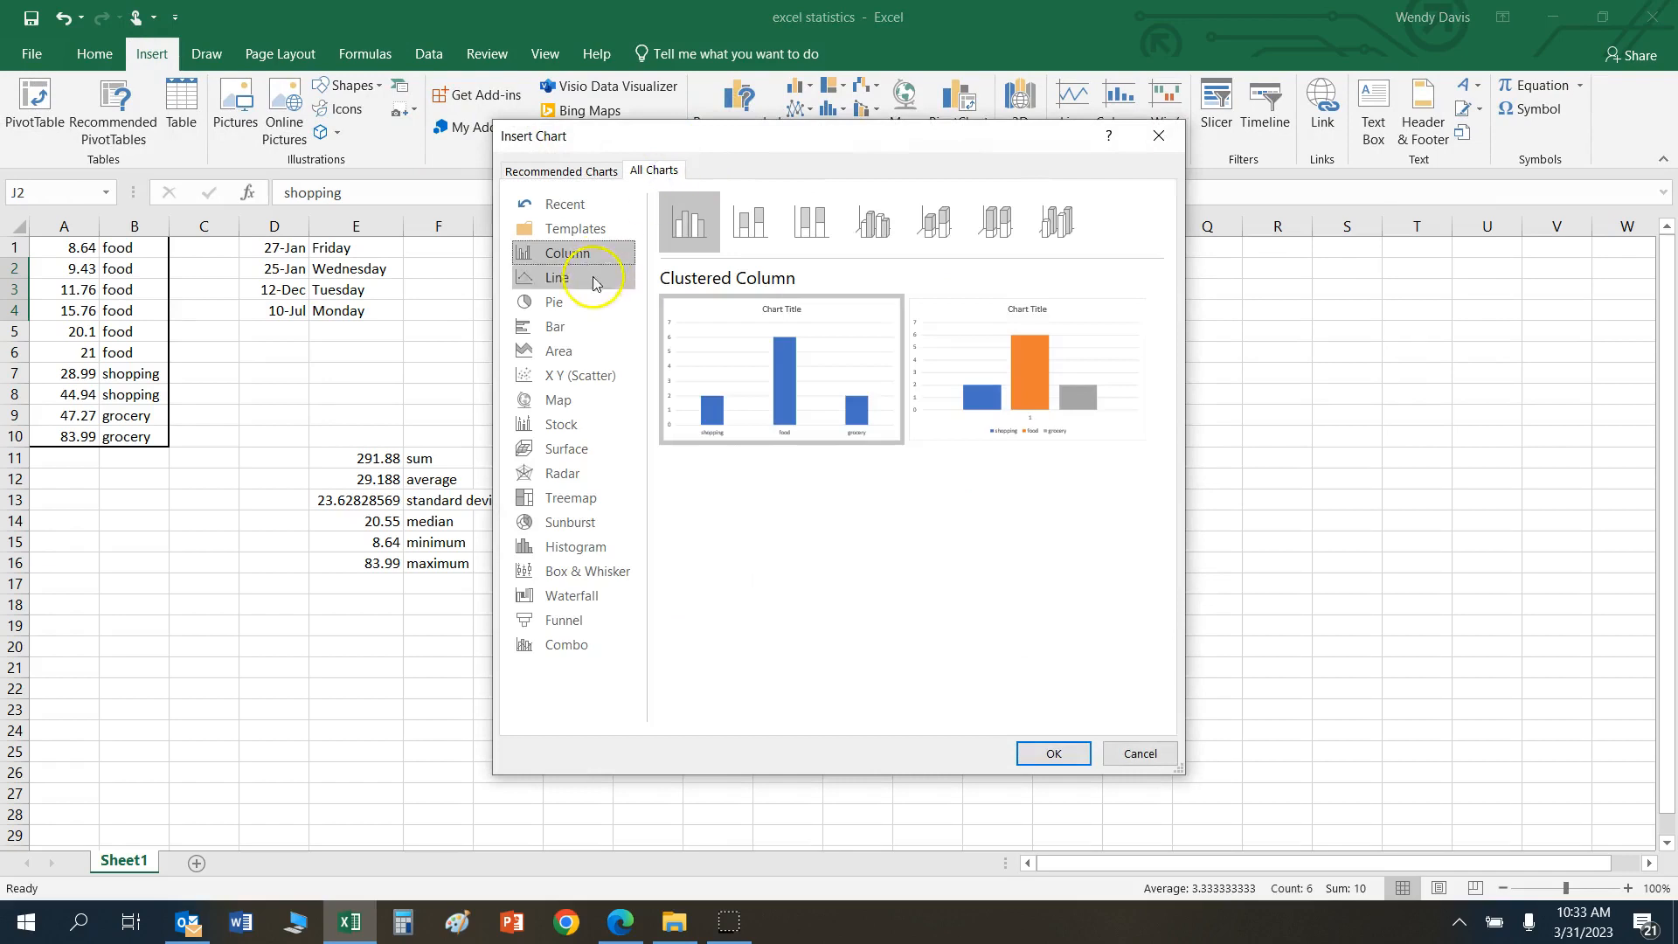
{"action": "left_click", "coordinate": [569, 299]}
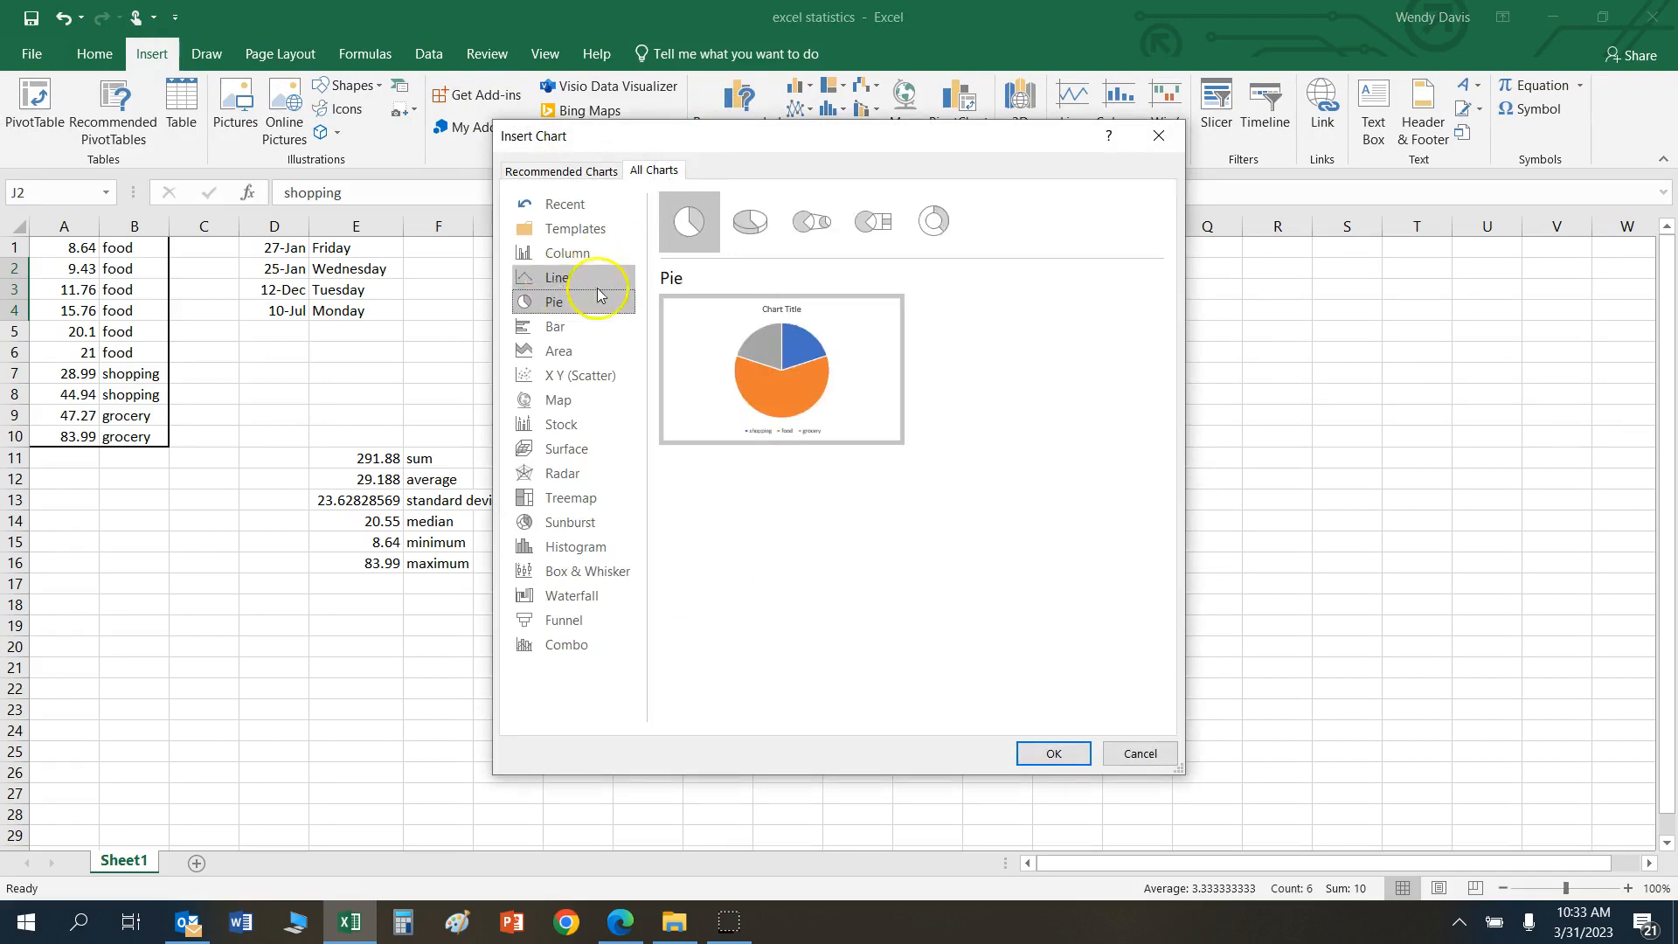
{"action": "left_click", "coordinate": [767, 229]}
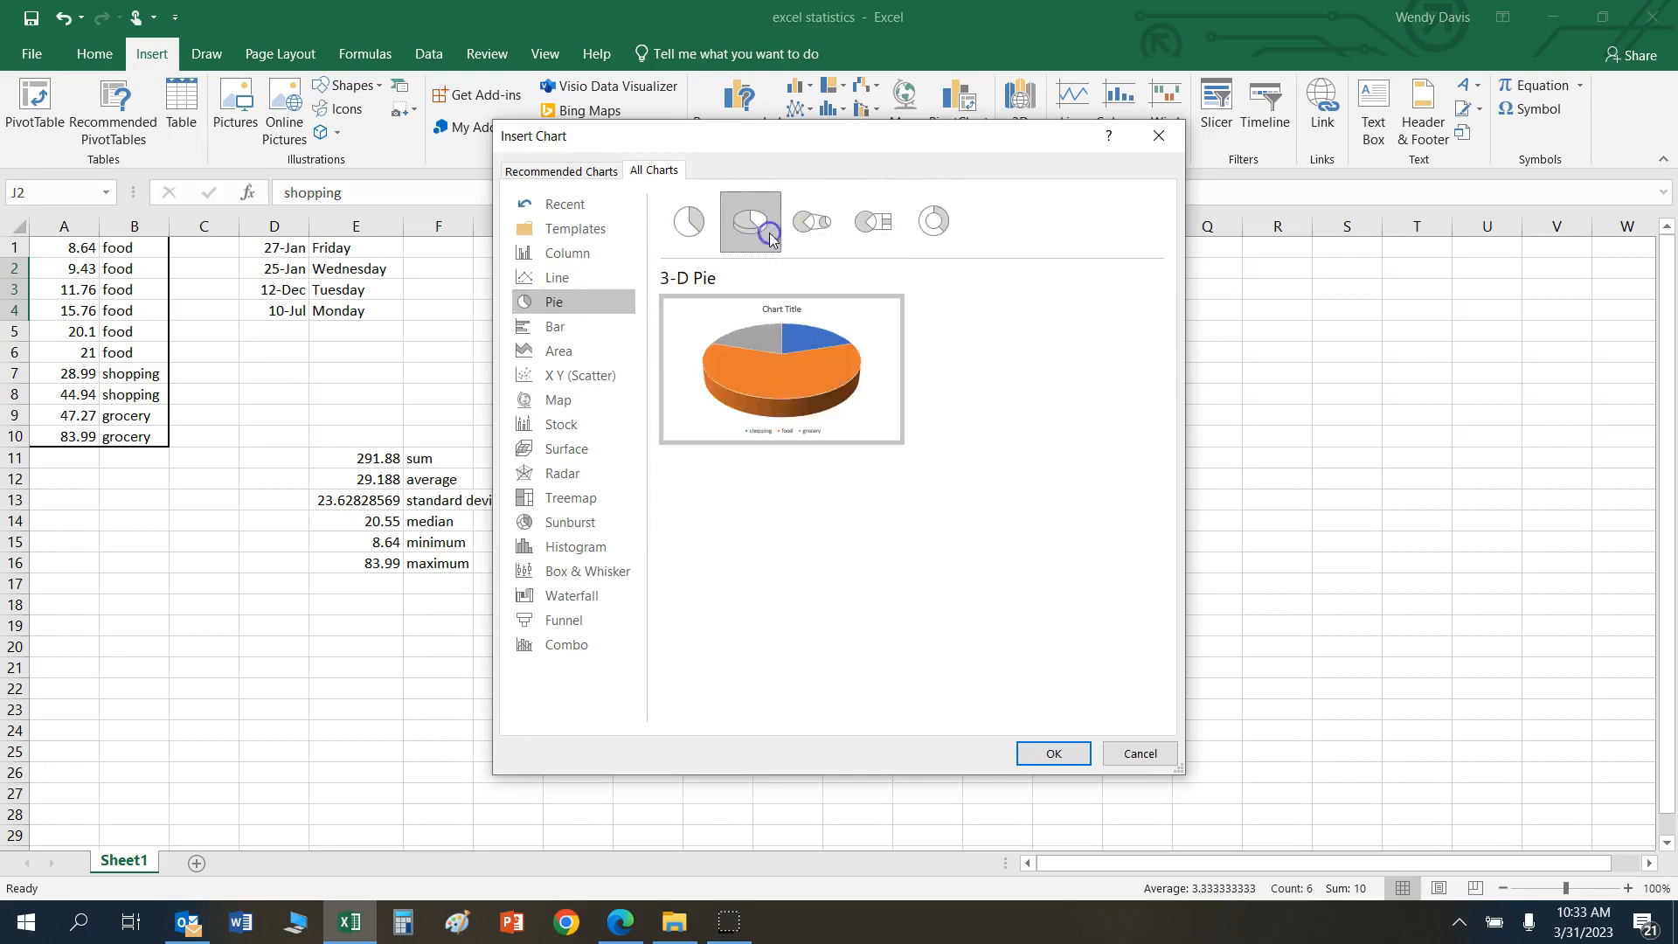
{"action": "left_click", "coordinate": [1055, 755]}
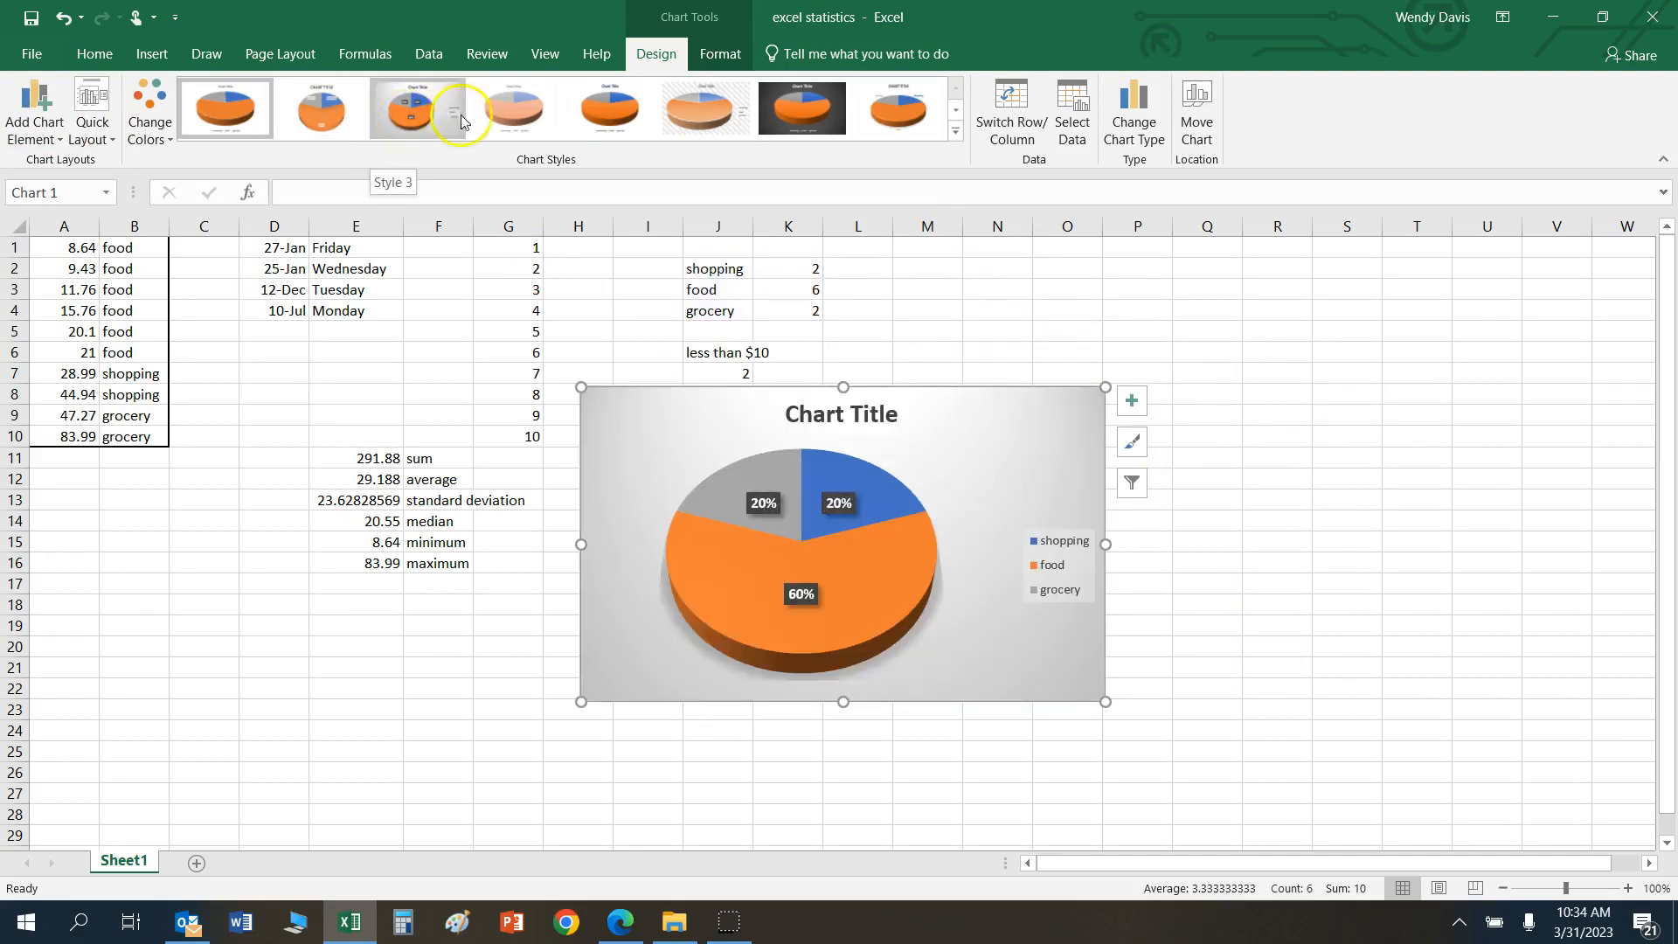
Step: Compare the available chart styles and apply Style 3 to the 3-D pie chart
{"action": "left_click", "coordinate": [577, 111]}
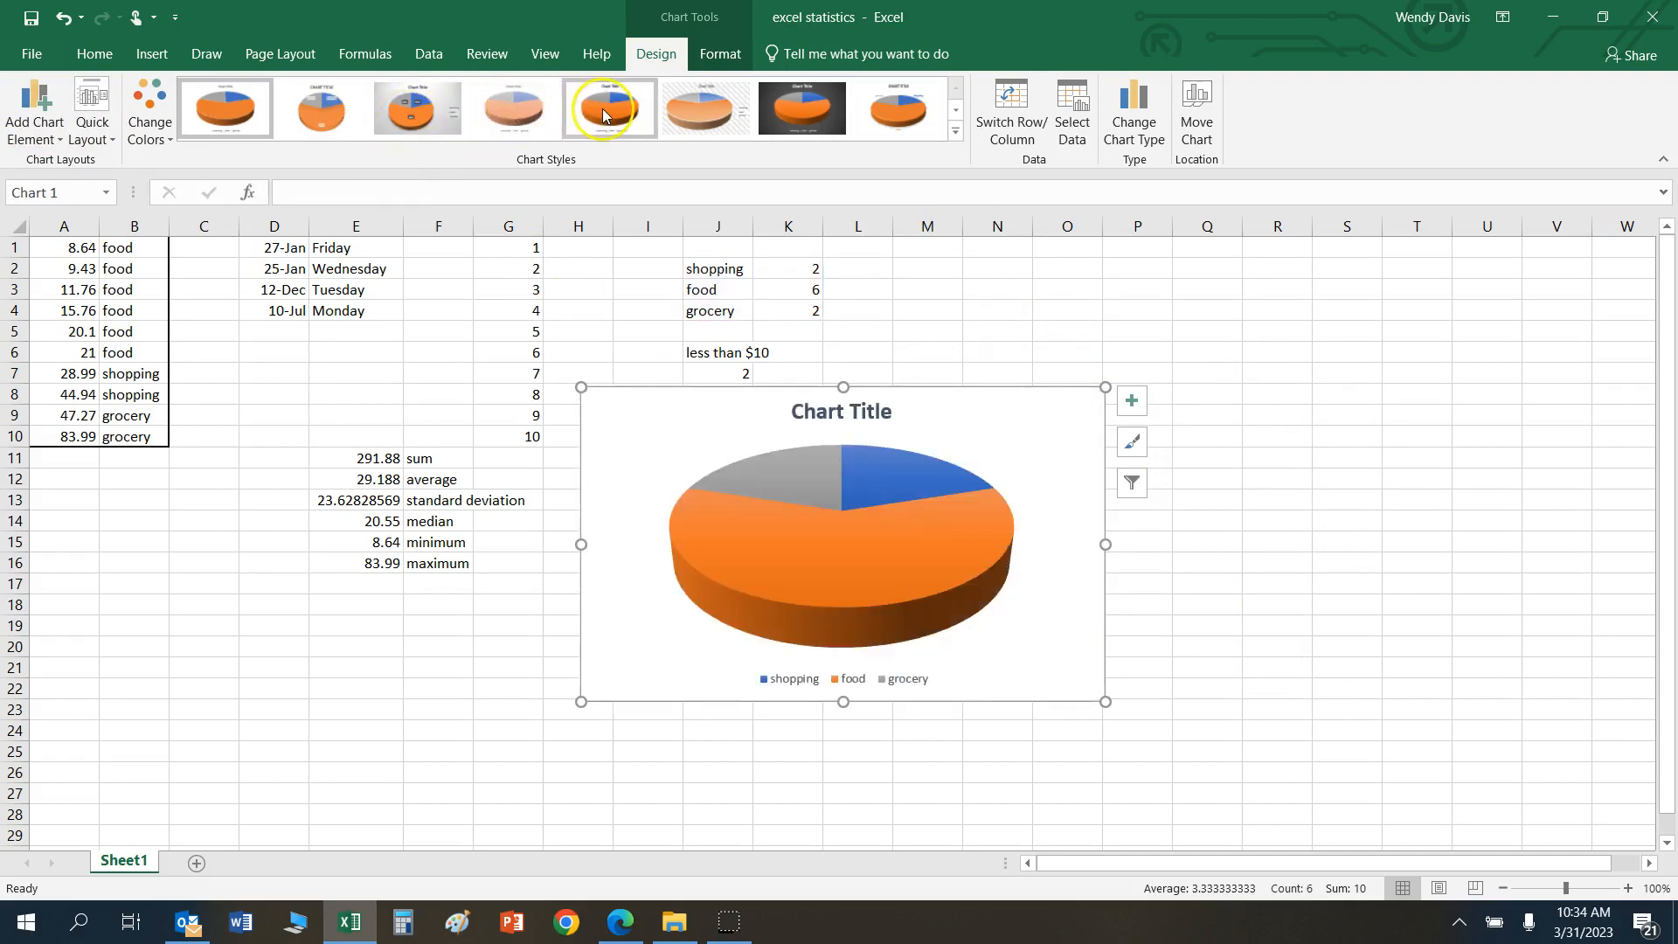
{"action": "left_click", "coordinate": [311, 103]}
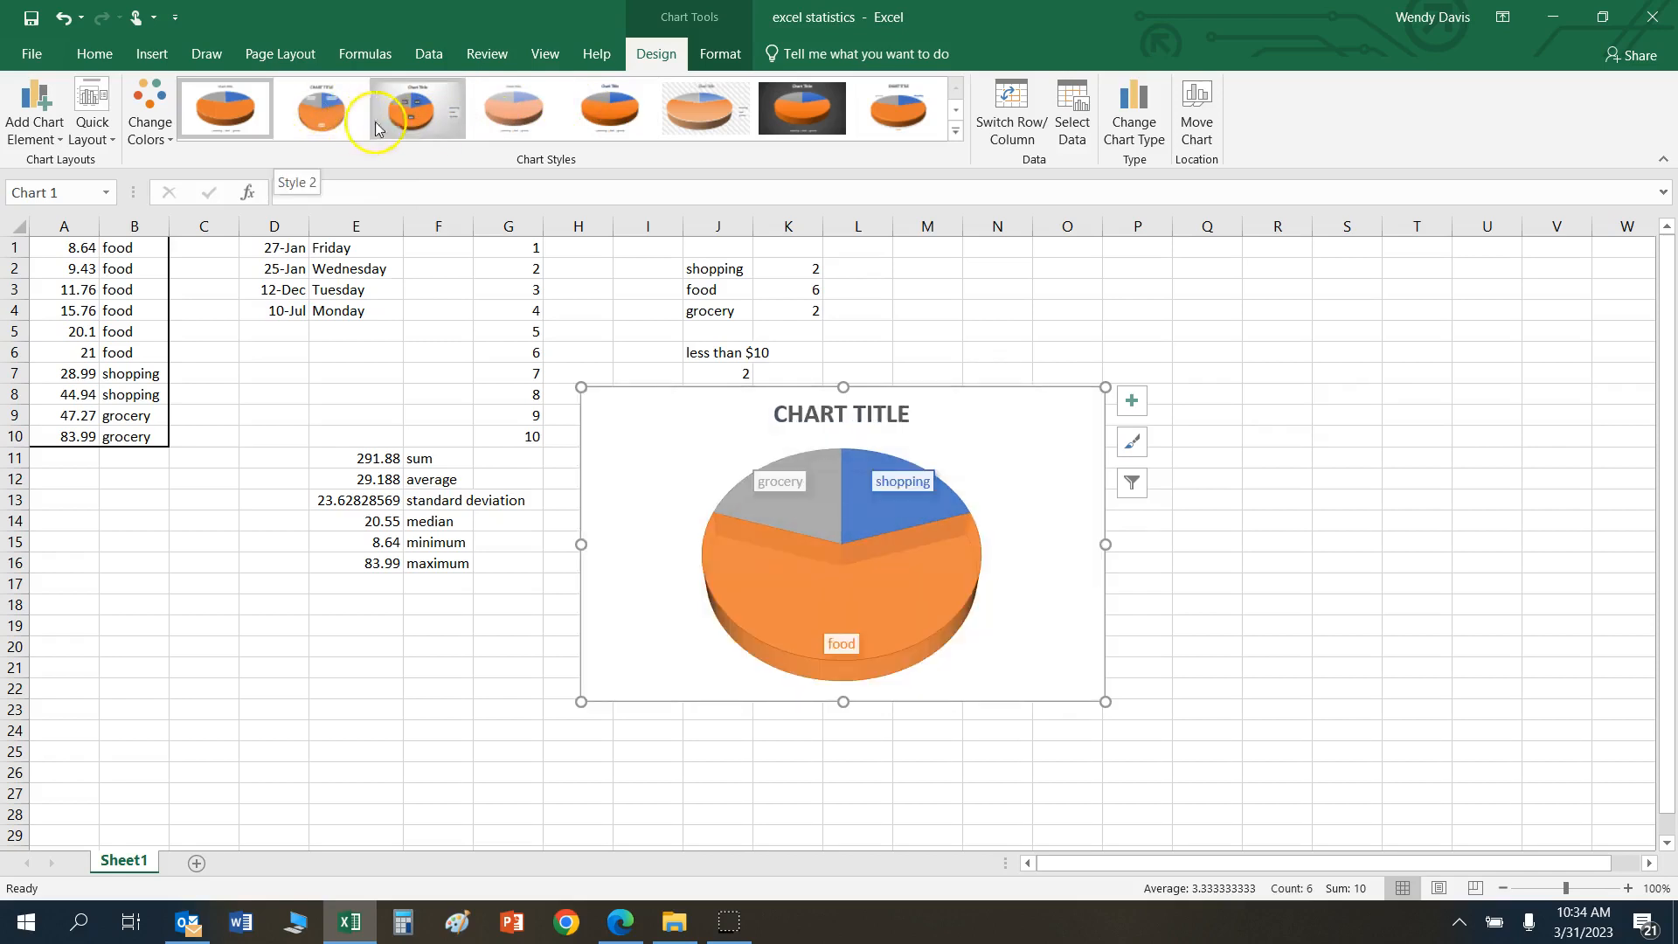
{"action": "left_click", "coordinate": [418, 106]}
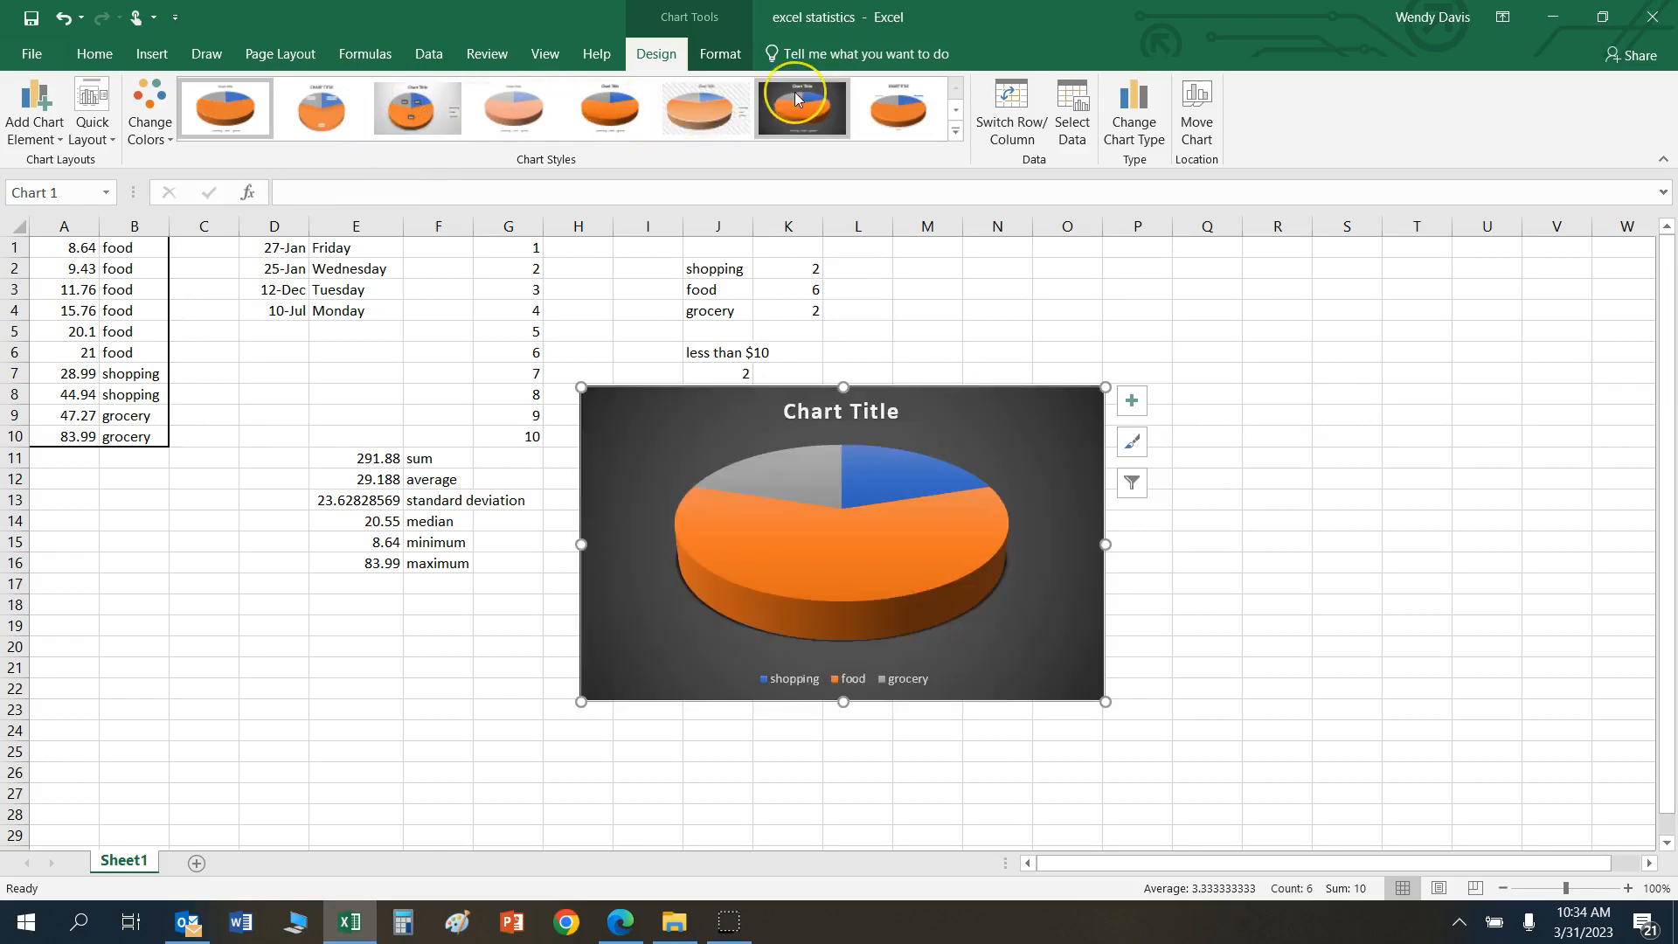
{"action": "left_click", "coordinate": [804, 99]}
{"action": "left_click", "coordinate": [894, 121]}
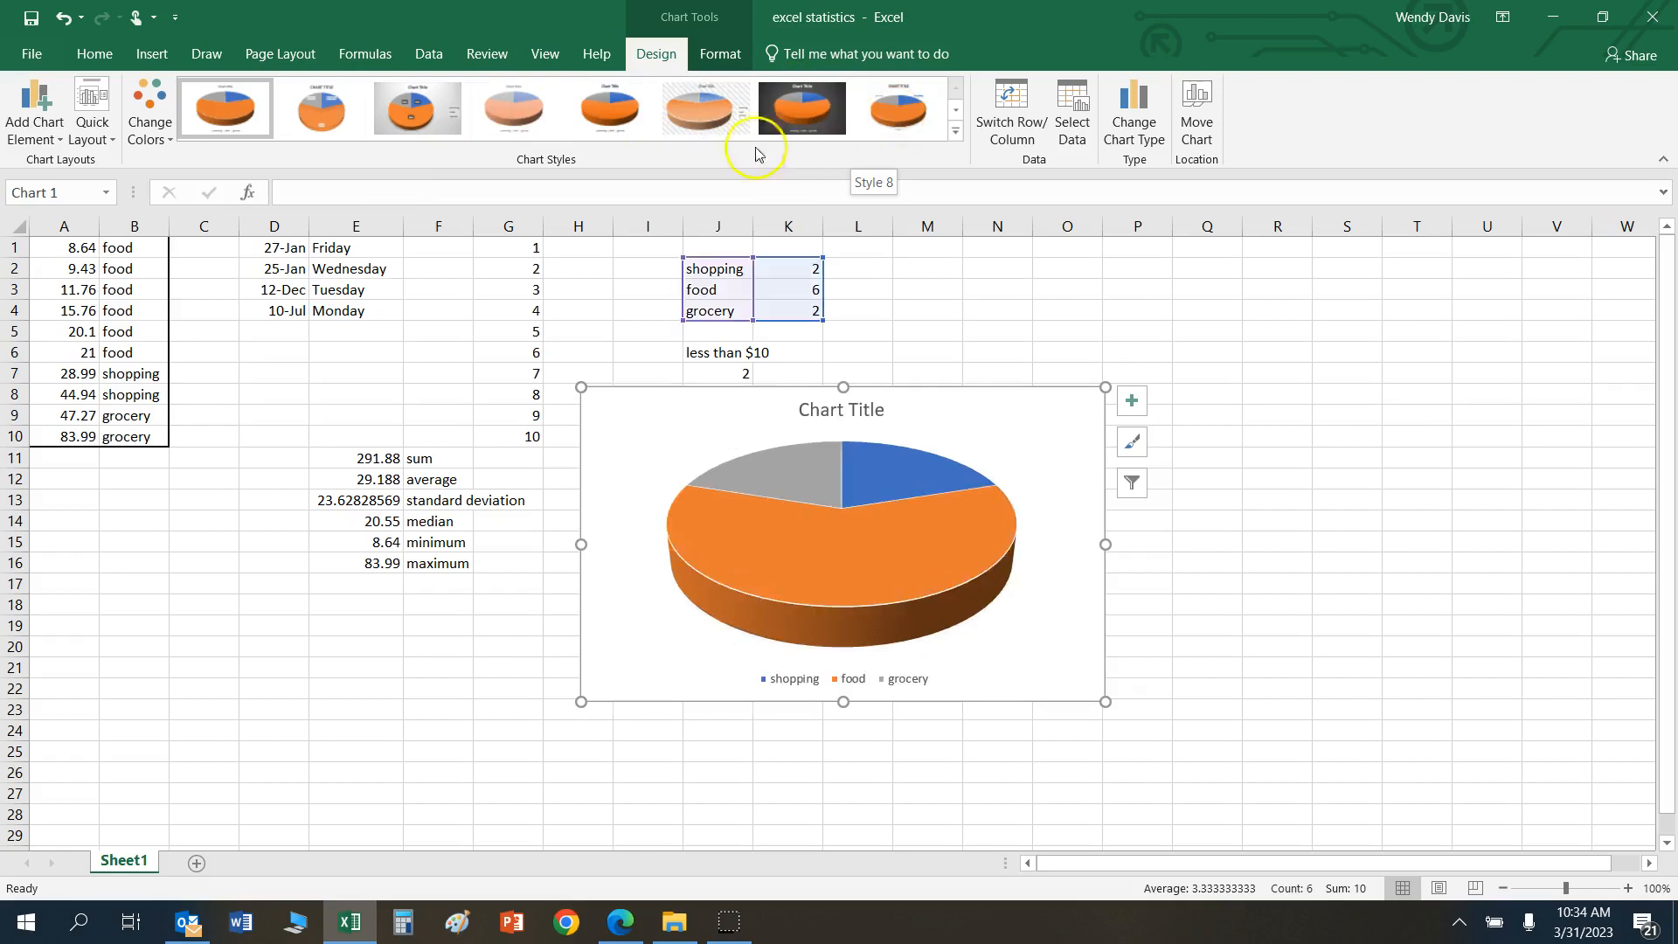
{"action": "left_click", "coordinate": [490, 118]}
{"action": "left_click", "coordinate": [419, 107]}
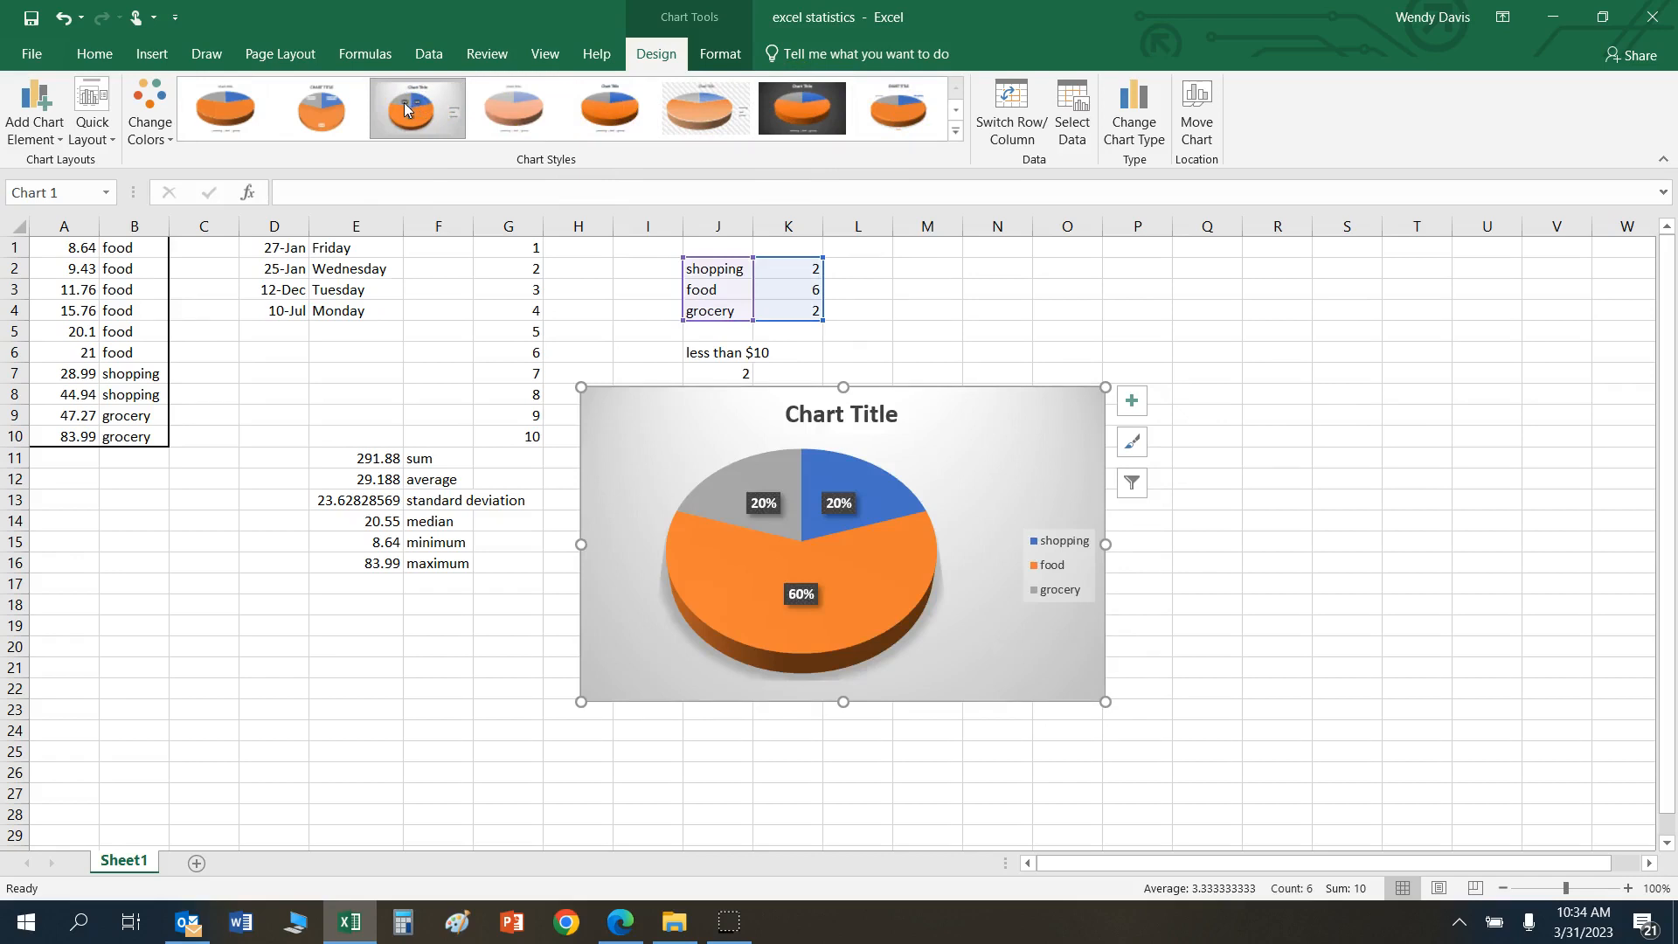
Step: Review the pie chart's data label and legend placement choices and its legend position options
{"action": "left_click", "coordinate": [1134, 403]}
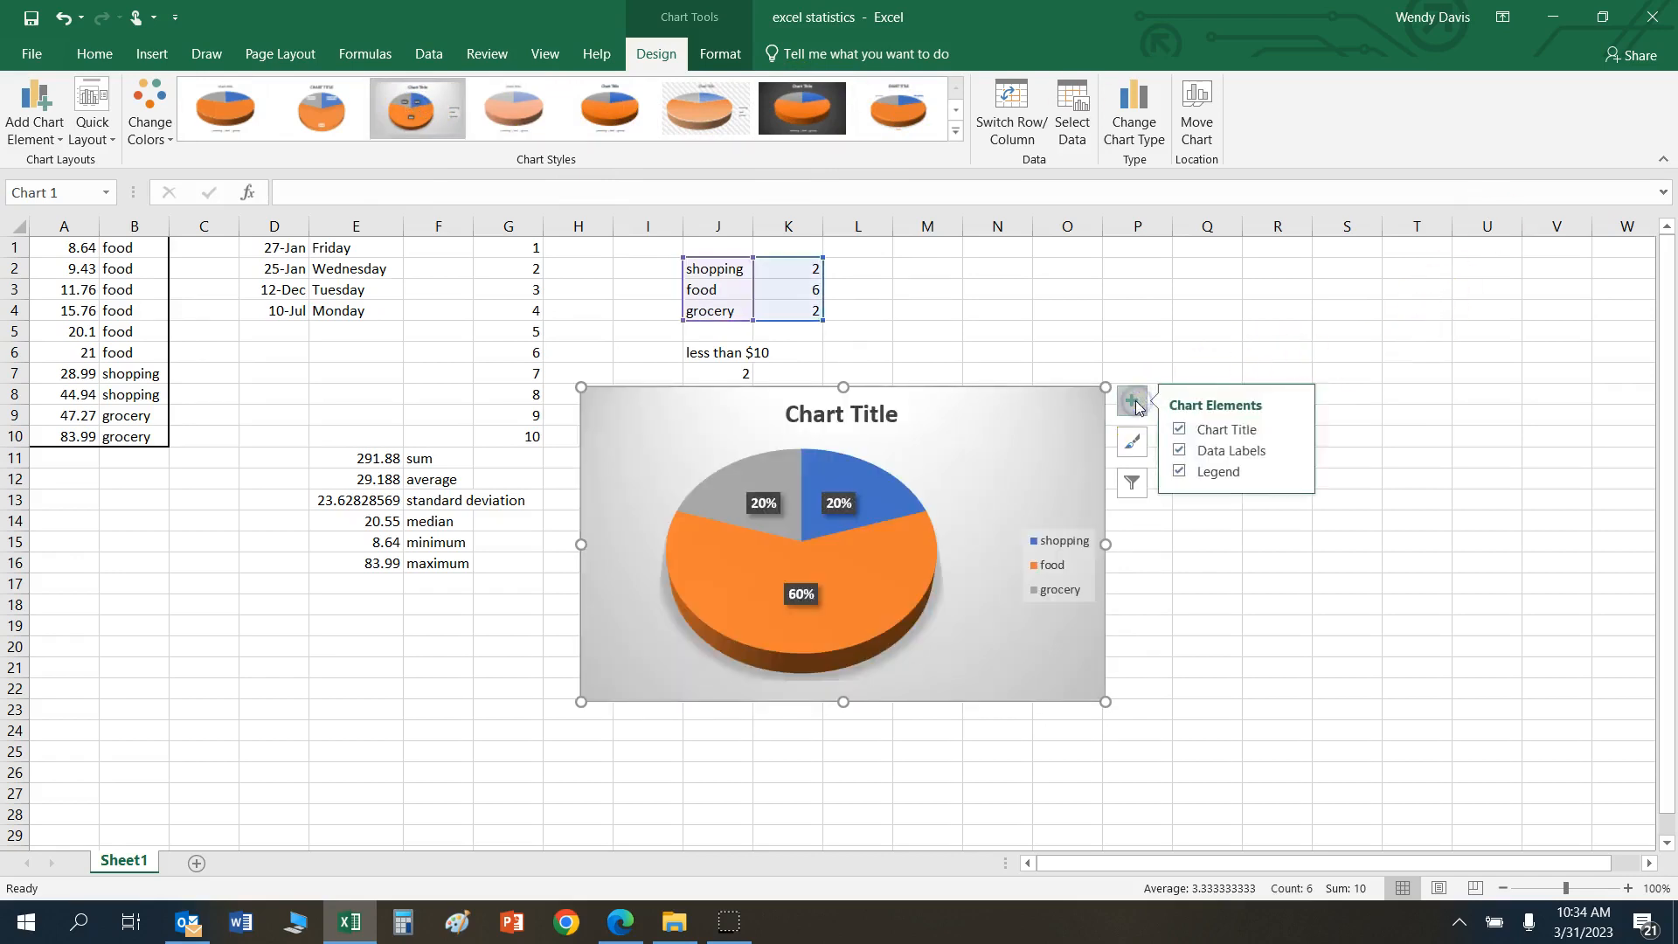
{"action": "left_click", "coordinate": [1294, 451]}
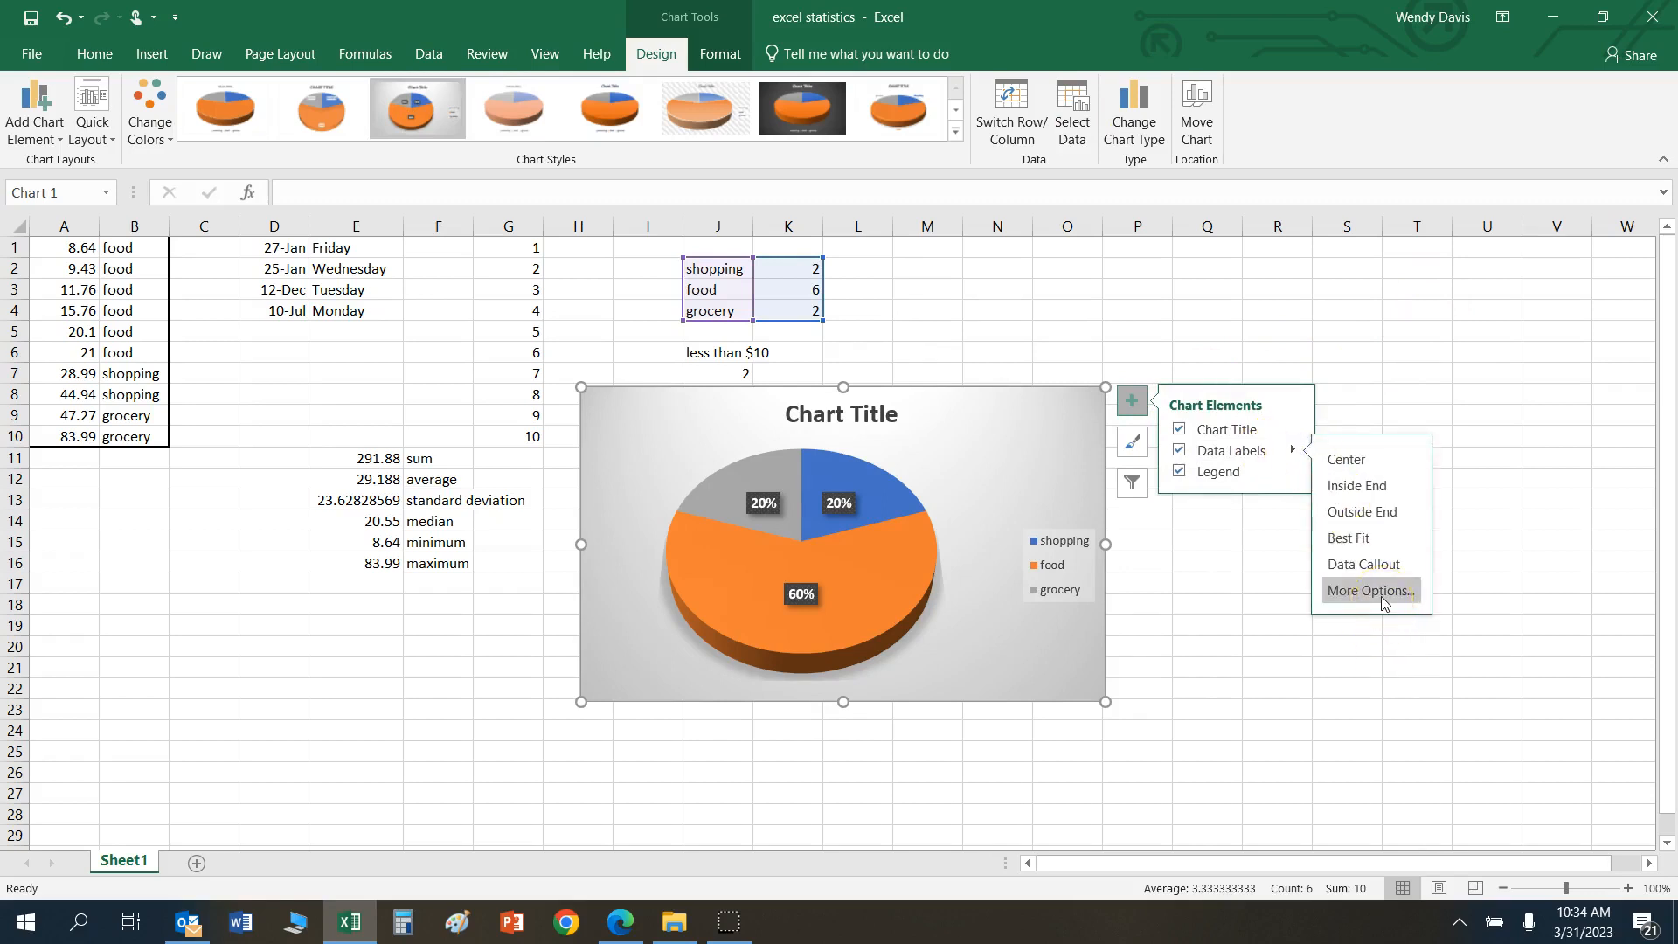
{"action": "left_click", "coordinate": [1296, 474]}
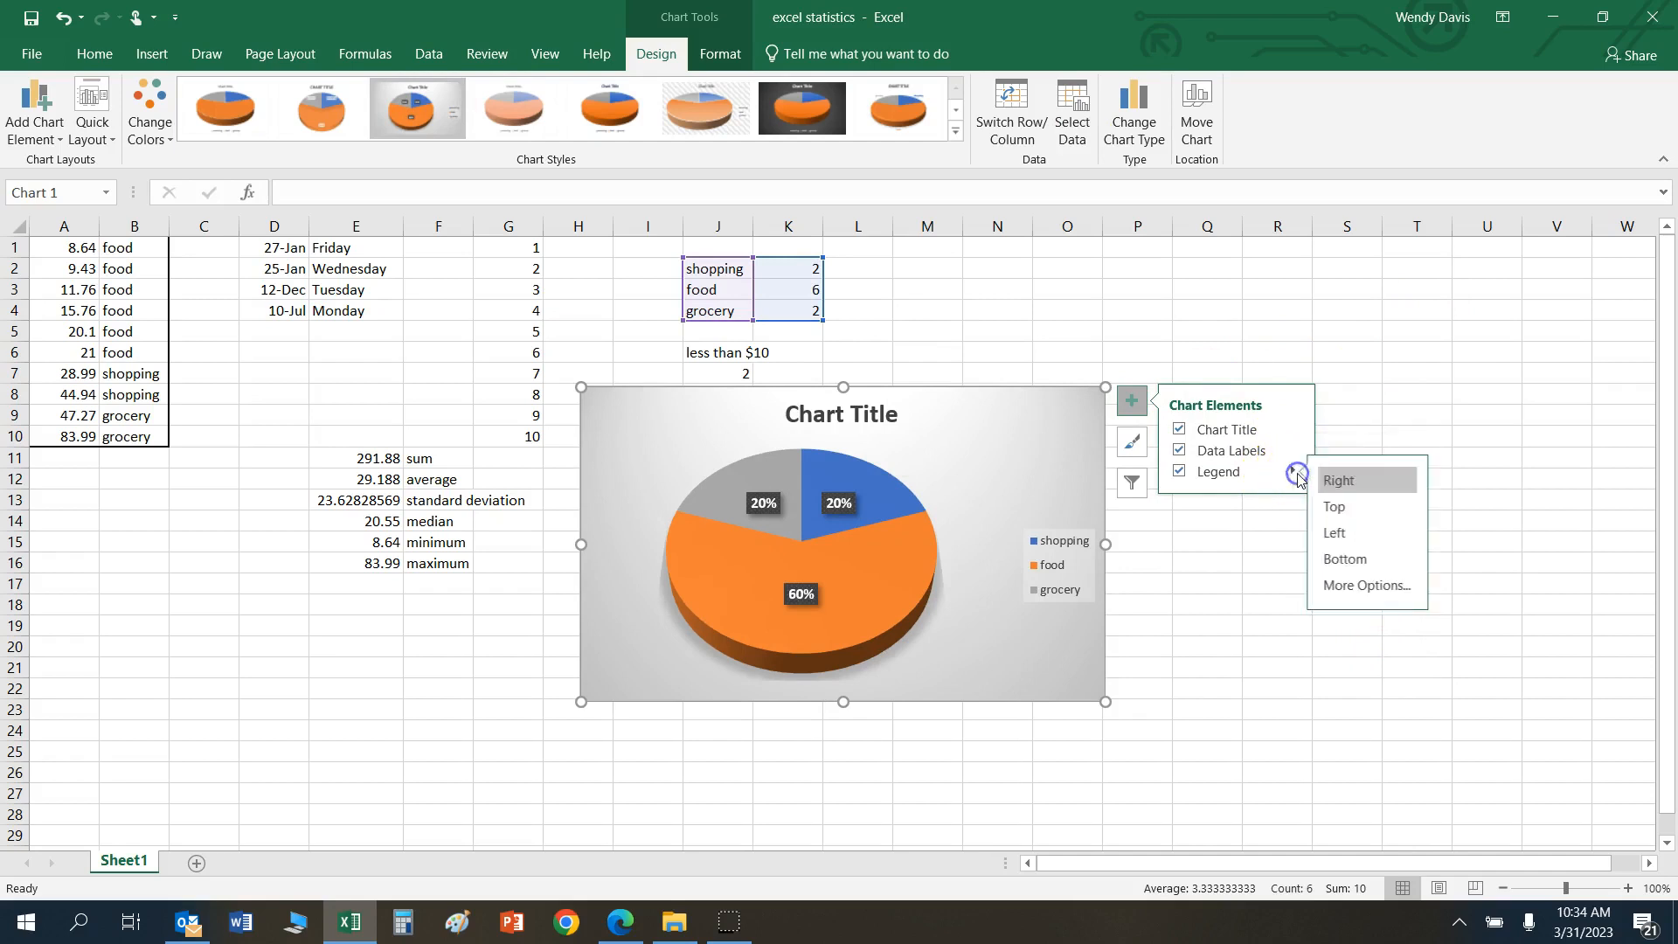
{"action": "left_click", "coordinate": [1393, 591]}
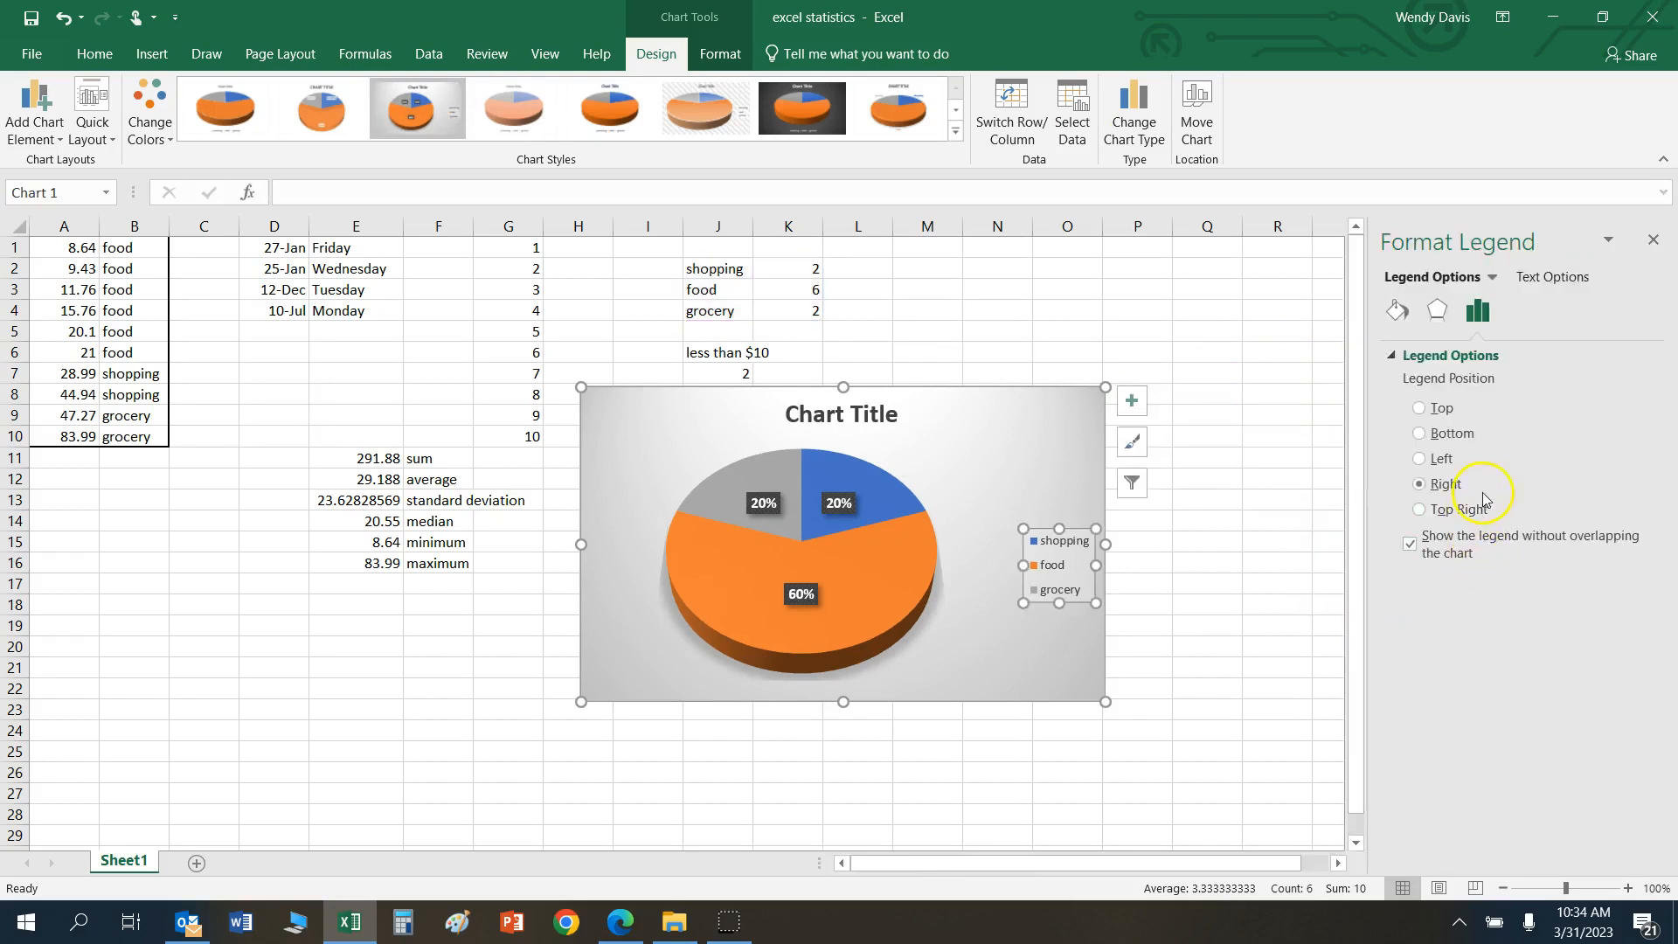
{"action": "left_click", "coordinate": [1651, 237]}
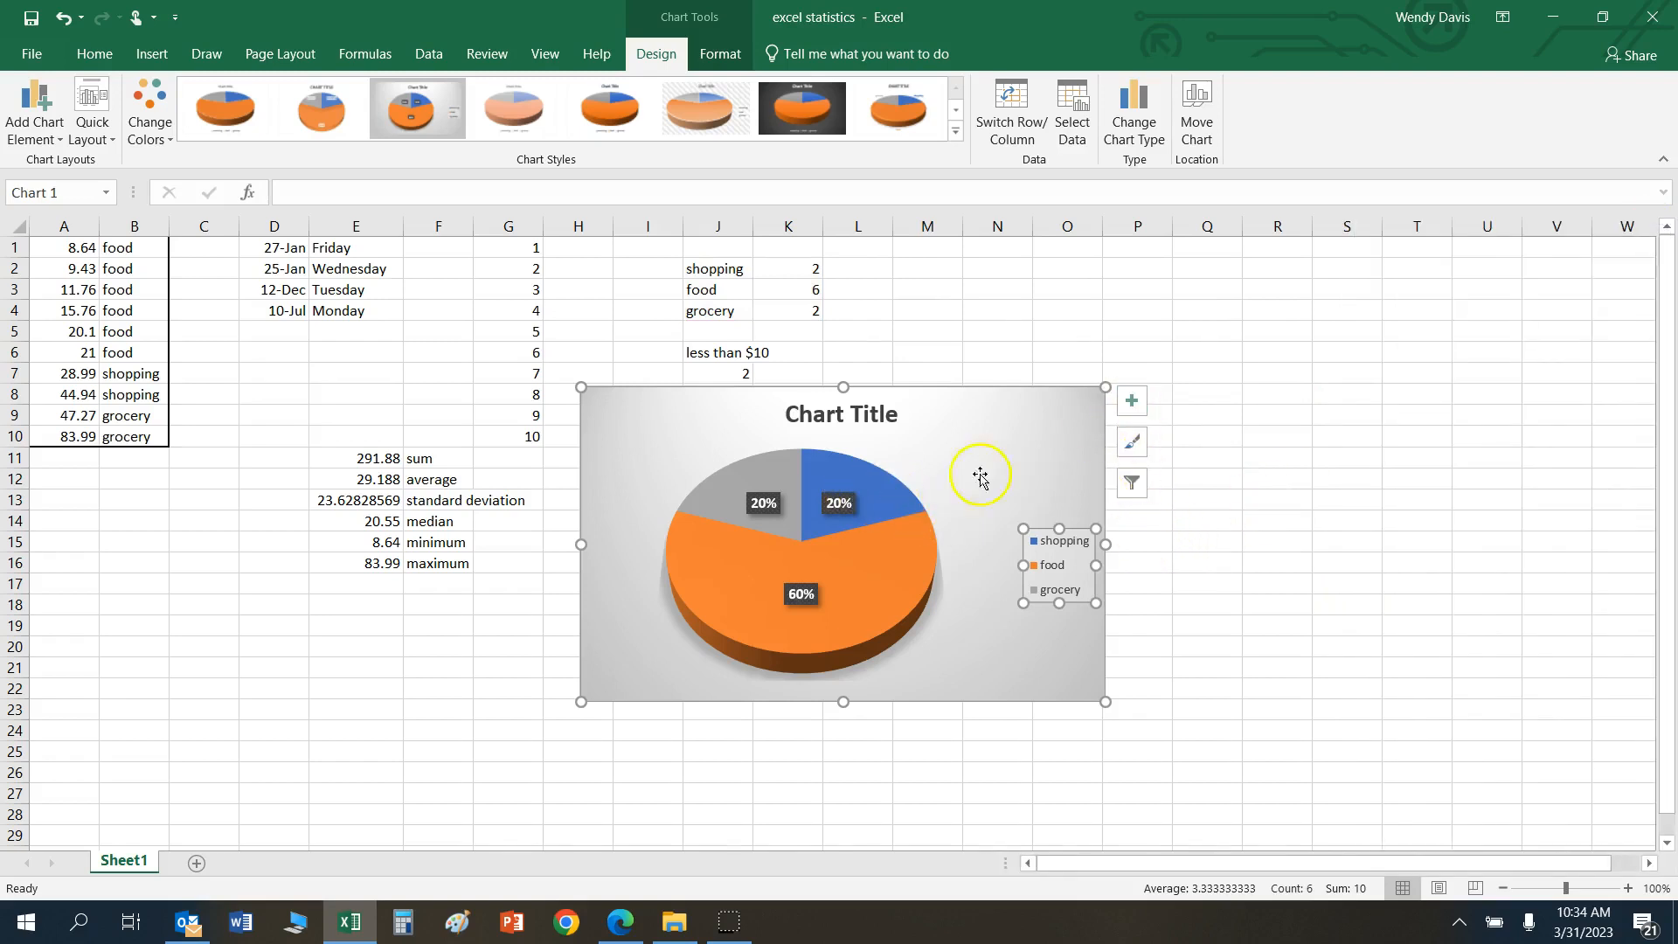
Step: Examine the text fill and text outline options for the pie chart's legend
{"action": "left_click", "coordinate": [1132, 400]}
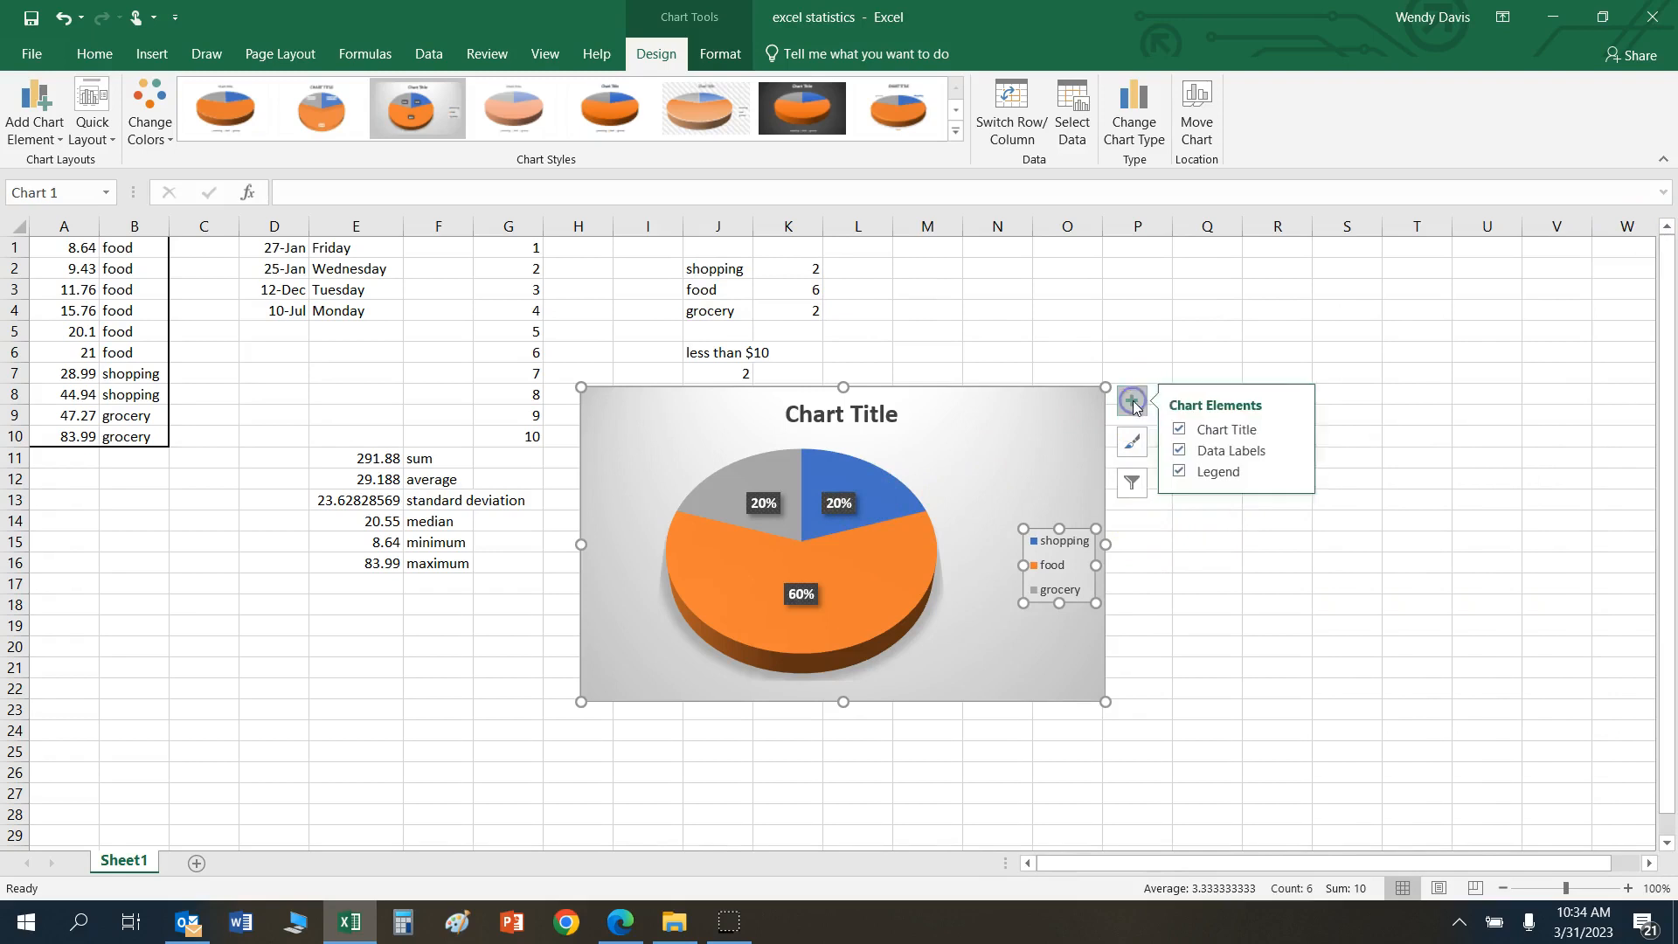
{"action": "left_click", "coordinate": [1292, 471]}
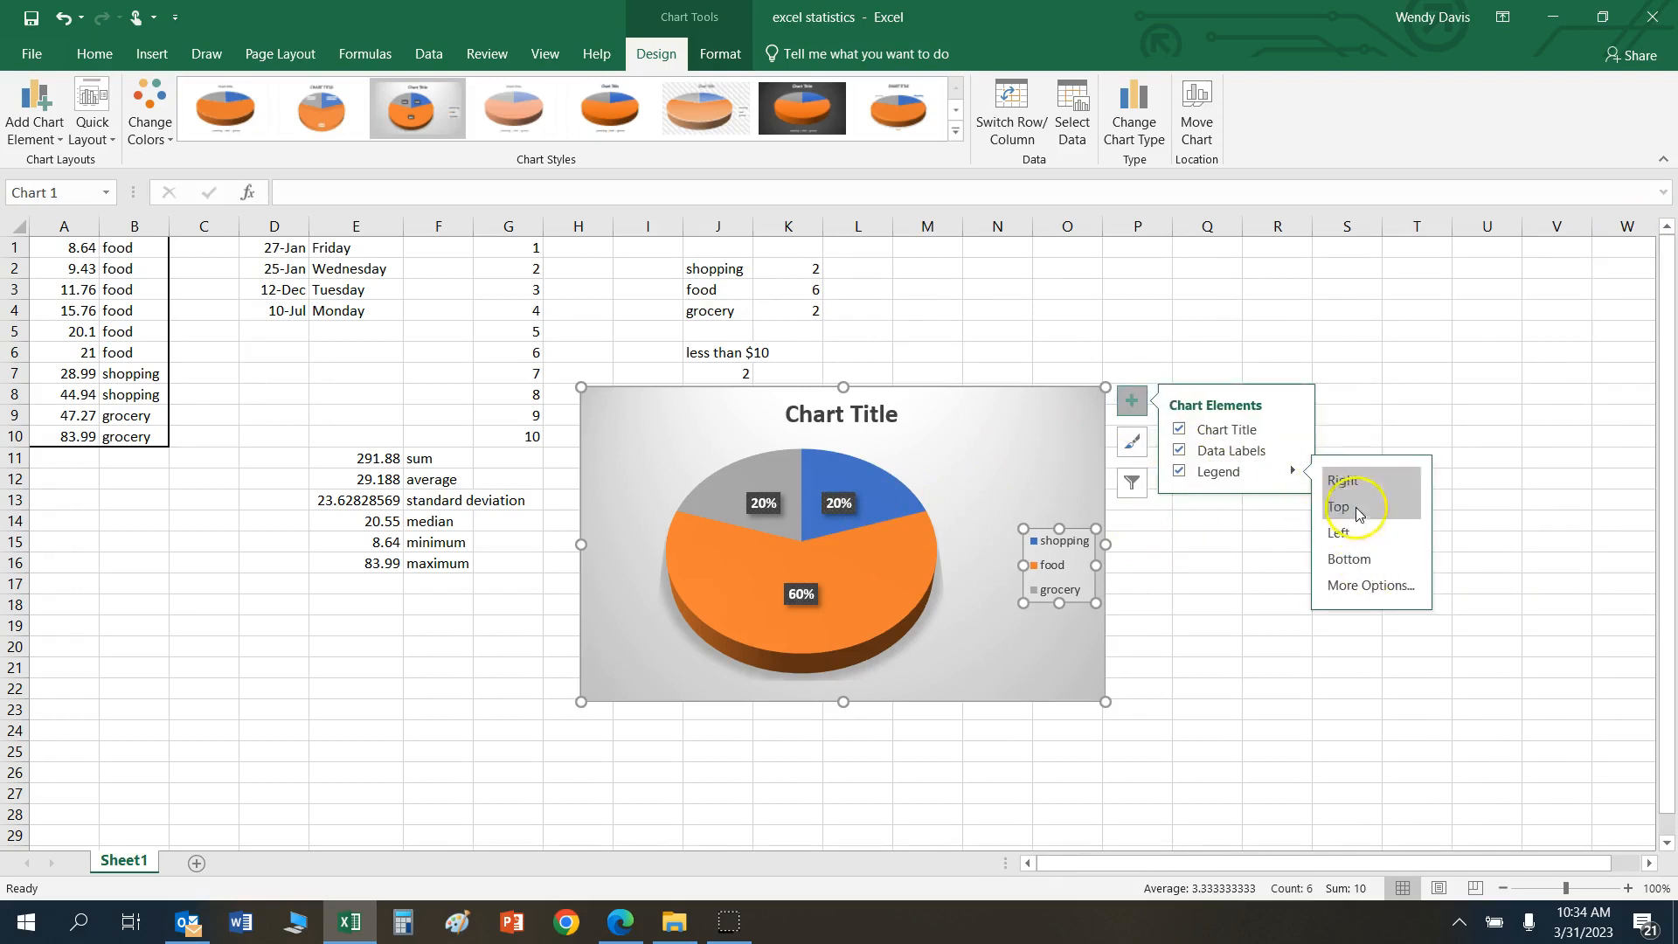
{"action": "left_click", "coordinate": [1391, 592]}
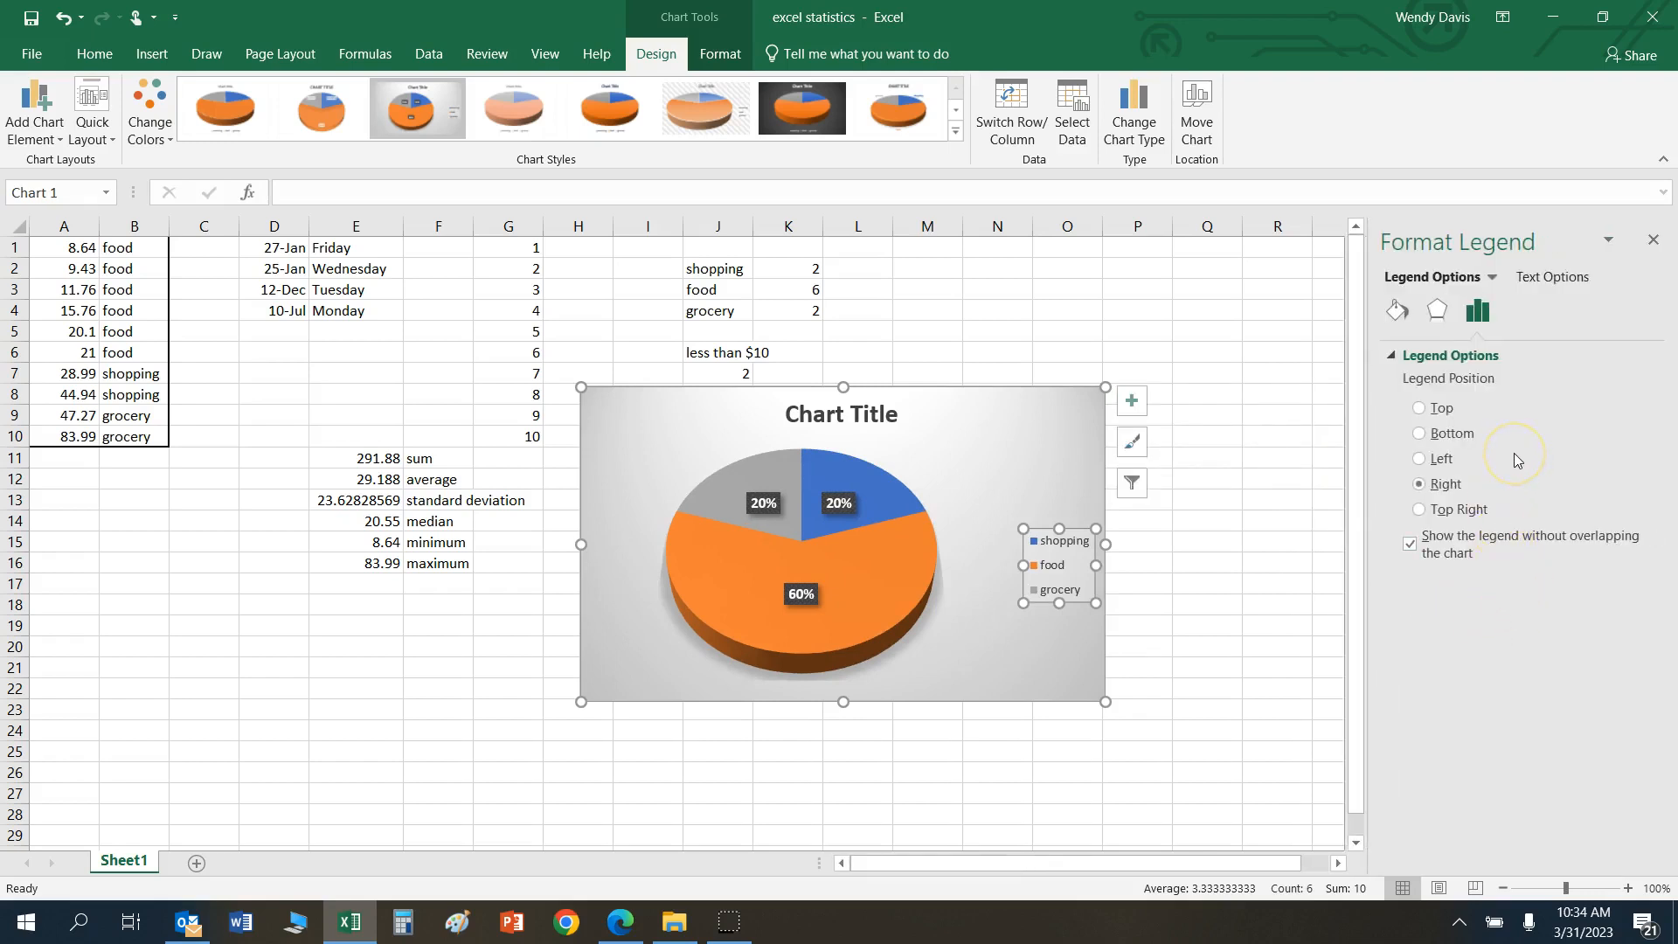
{"action": "left_click", "coordinate": [1527, 282]}
{"action": "left_click", "coordinate": [1420, 389]}
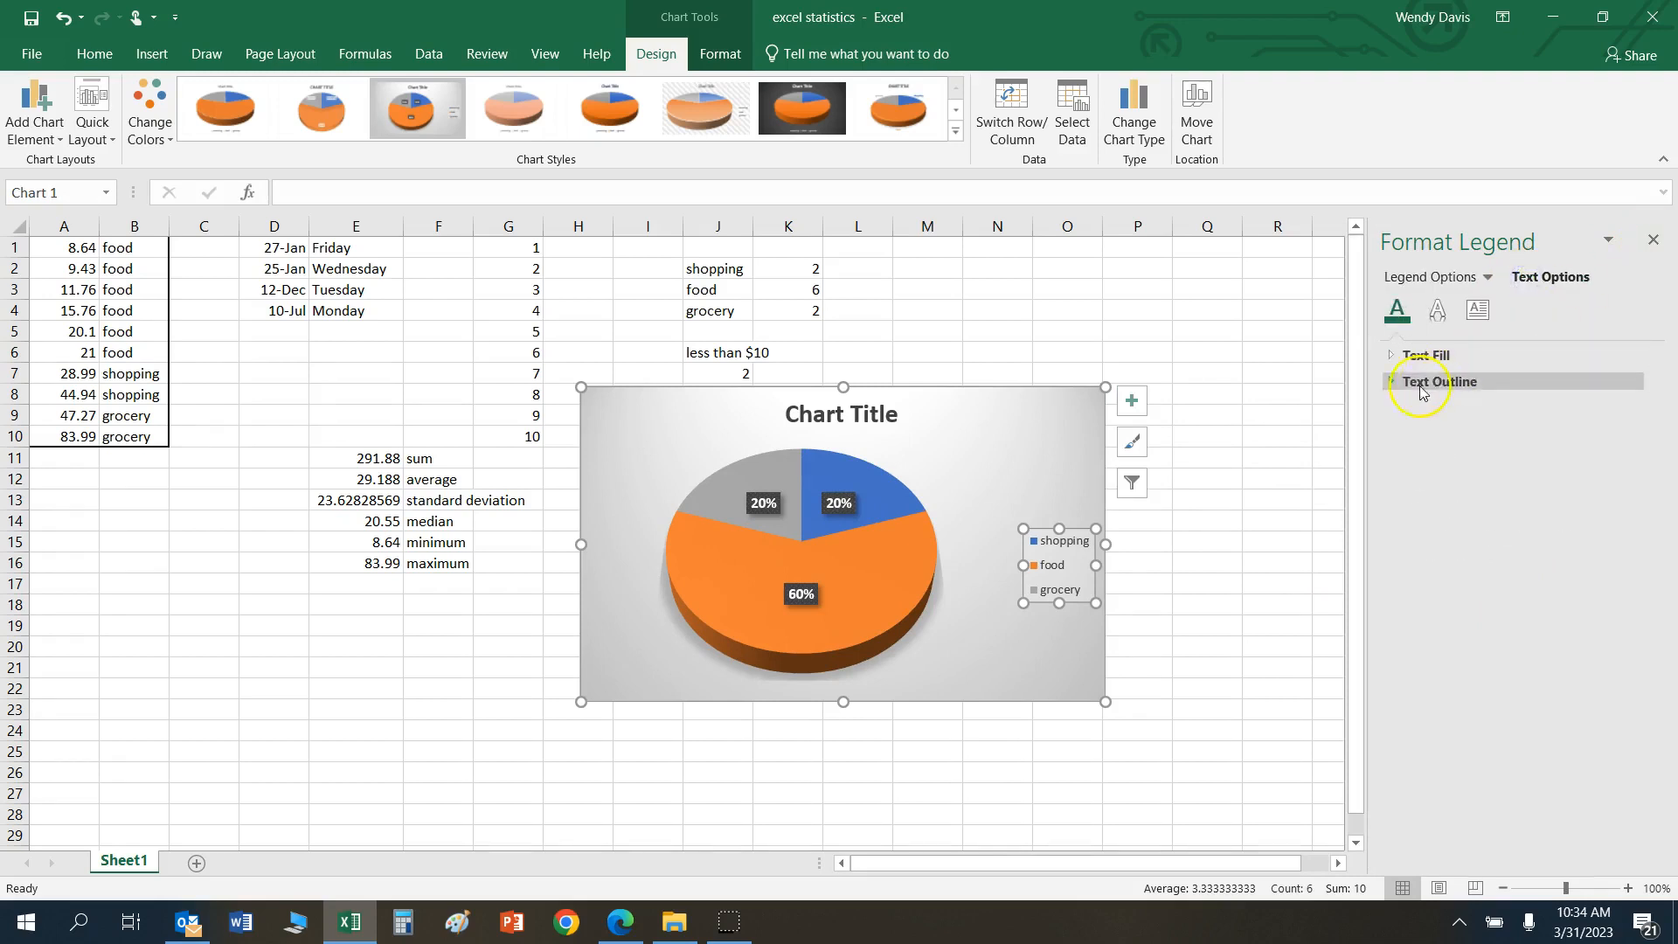
{"action": "left_click", "coordinate": [1469, 475]}
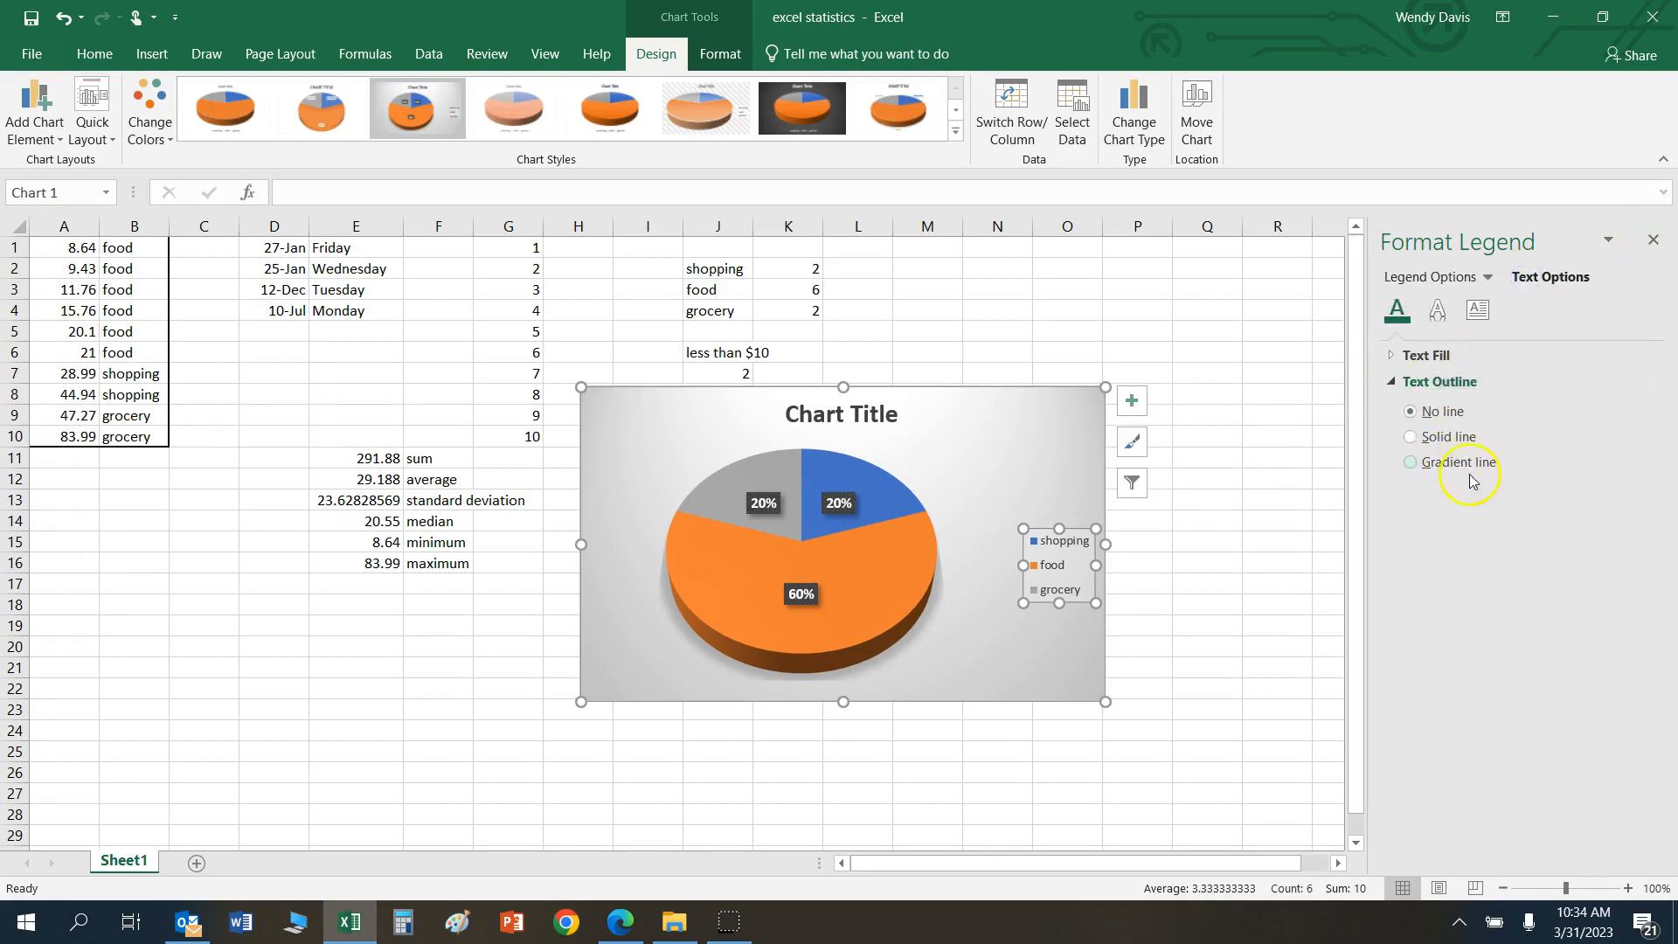
{"action": "left_click", "coordinate": [1392, 361]}
{"action": "left_click", "coordinate": [1491, 417]}
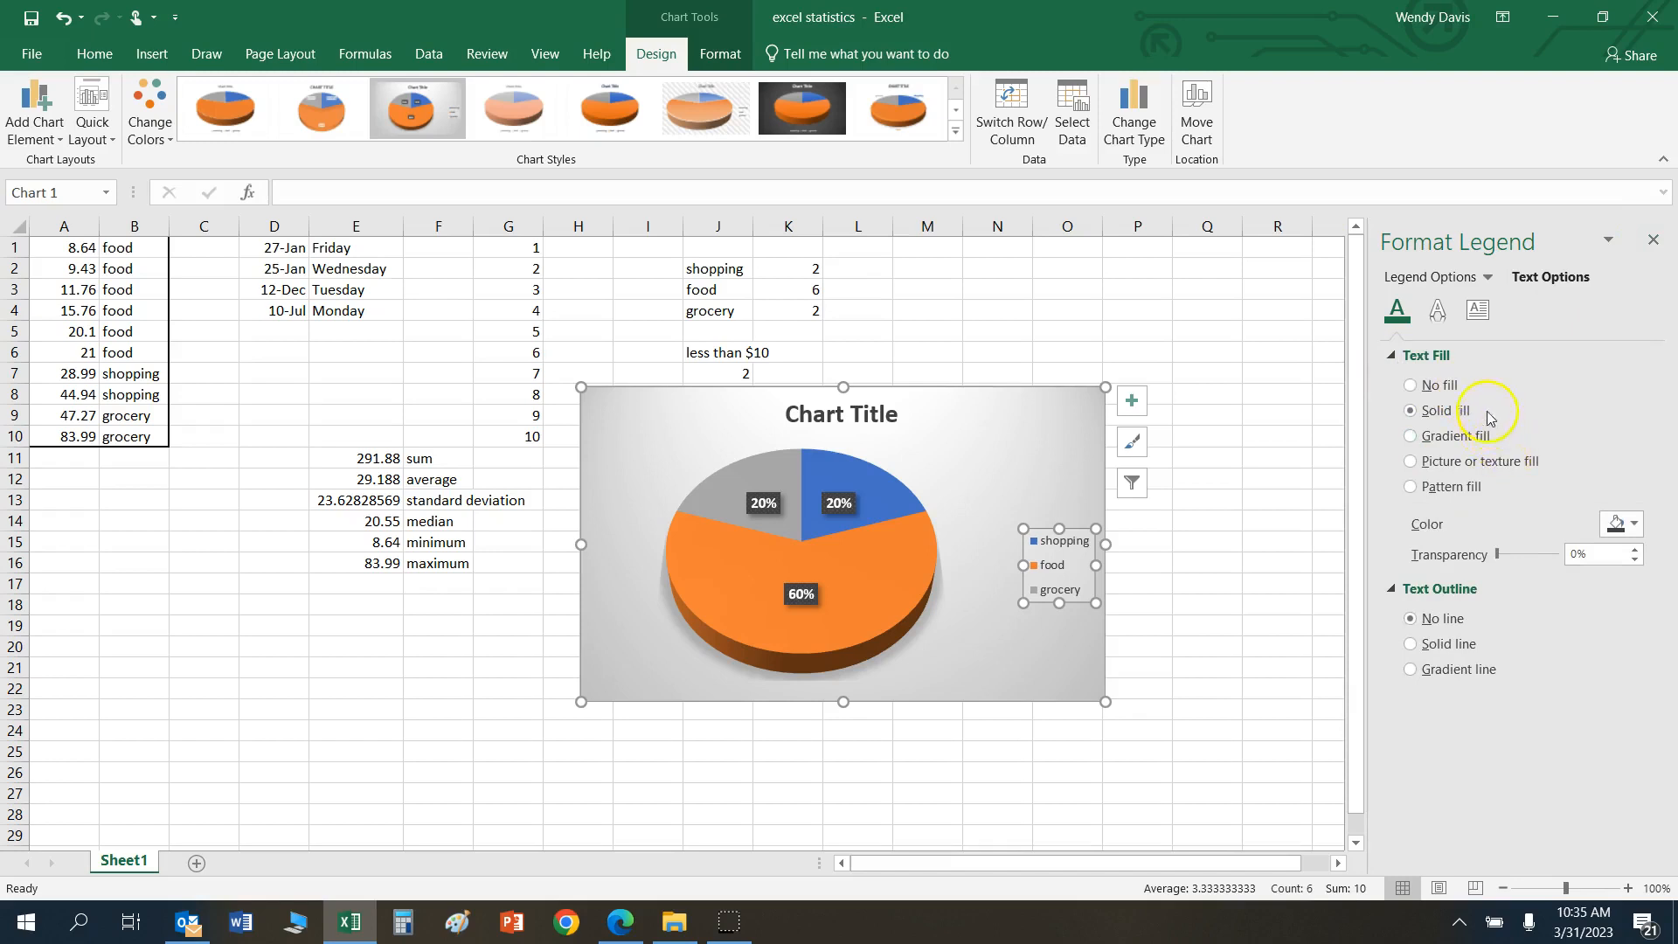
{"action": "left_click", "coordinate": [1651, 236]}
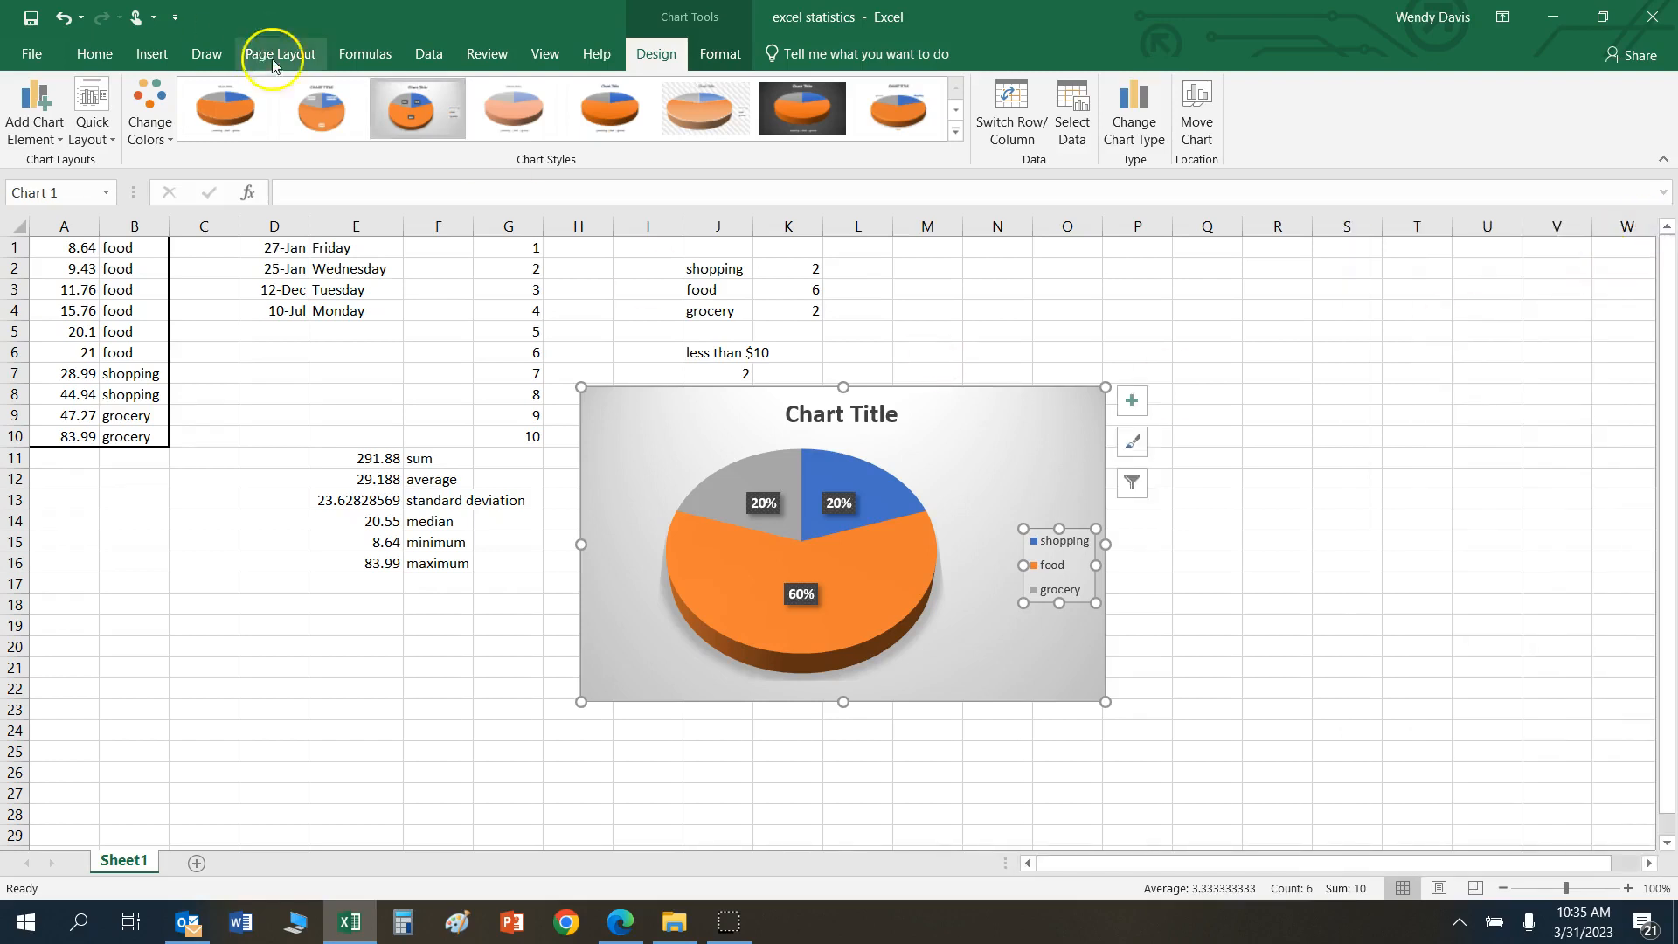
Step: Apply Style 2 to the pie chart and replace its title with TRANSACTIONS
{"action": "left_click", "coordinate": [347, 103]}
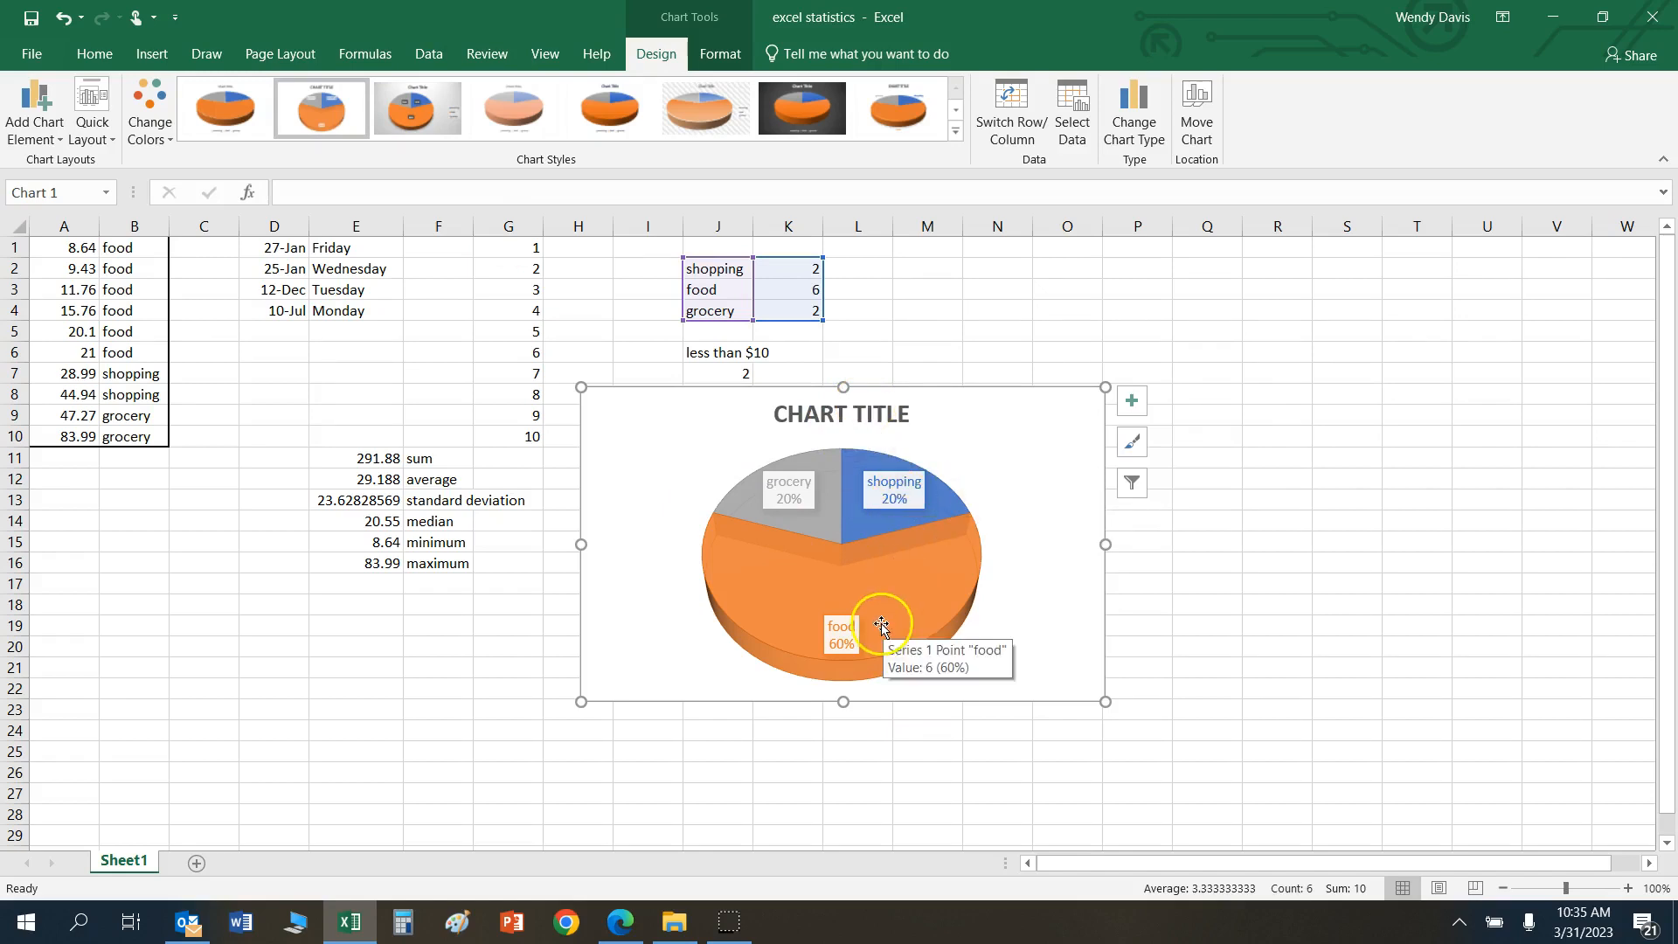
{"action": "left_click", "coordinate": [895, 417]}
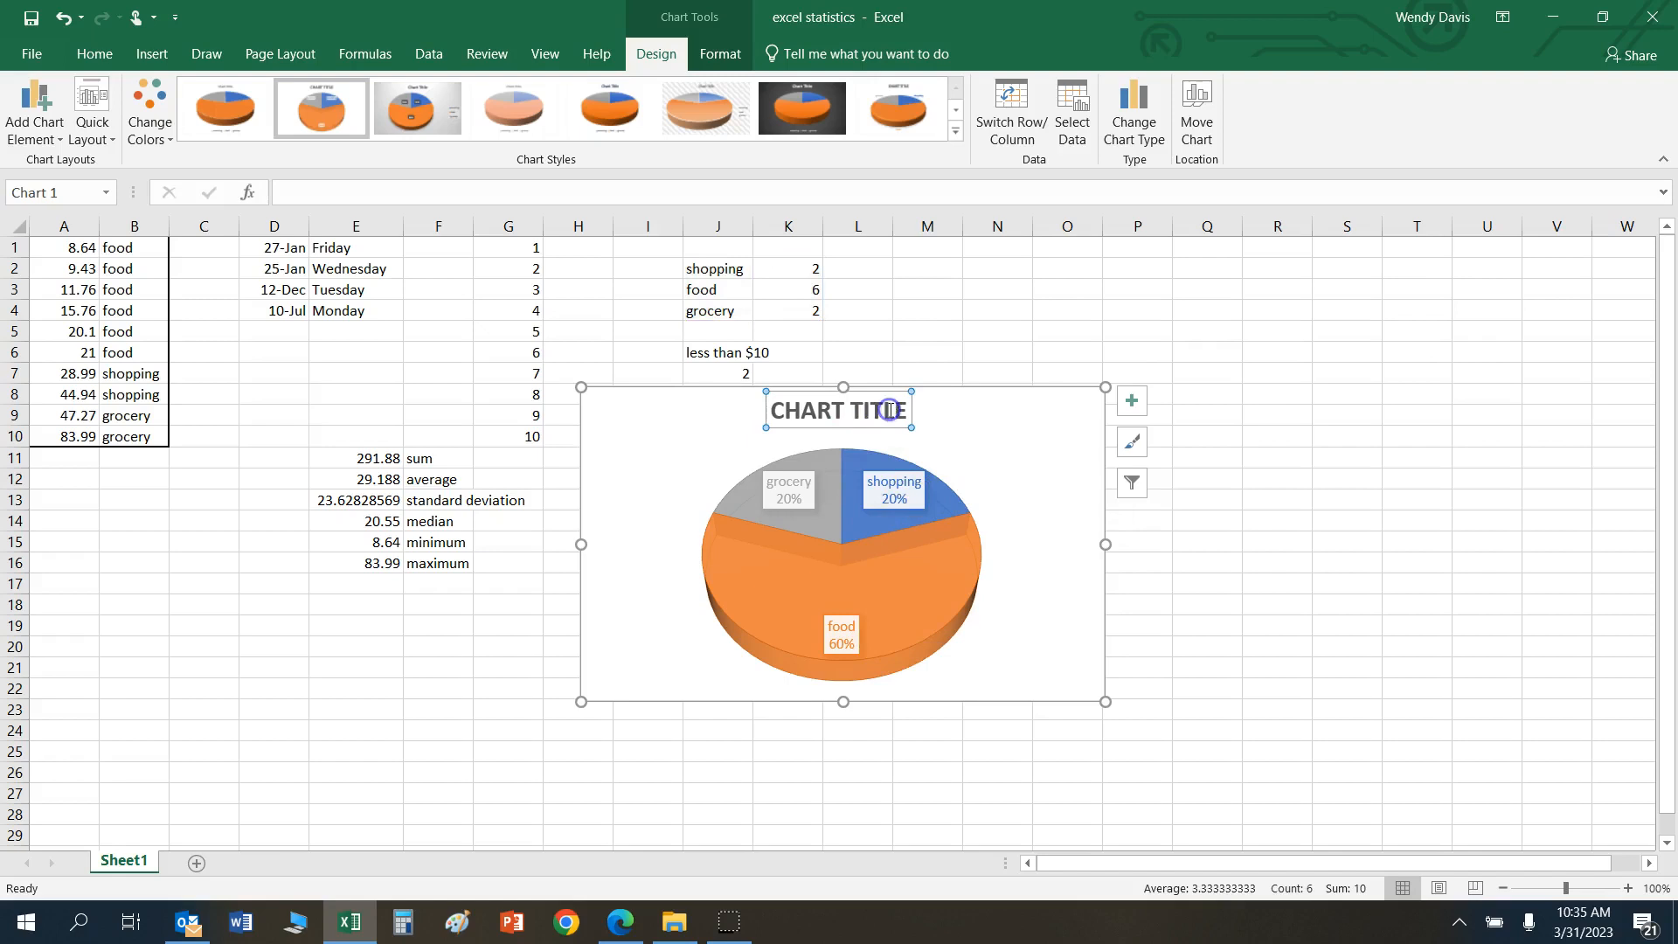
{"action": "left_click", "coordinate": [901, 410]}
{"action": "key", "text": "BackSpace"}
{"action": "key", "text": "BackSpace"}
{"action": "key", "text": "BackSpace"}
{"action": "key", "text": "BackSpace"}
{"action": "key", "text": "BackSpace"}
{"action": "key", "text": "BackSpace"}
{"action": "key", "text": "BackSpace"}
{"action": "key", "text": "BackSpace"}
{"action": "key", "text": "BackSpace"}
{"action": "key", "text": "BackSpace"}
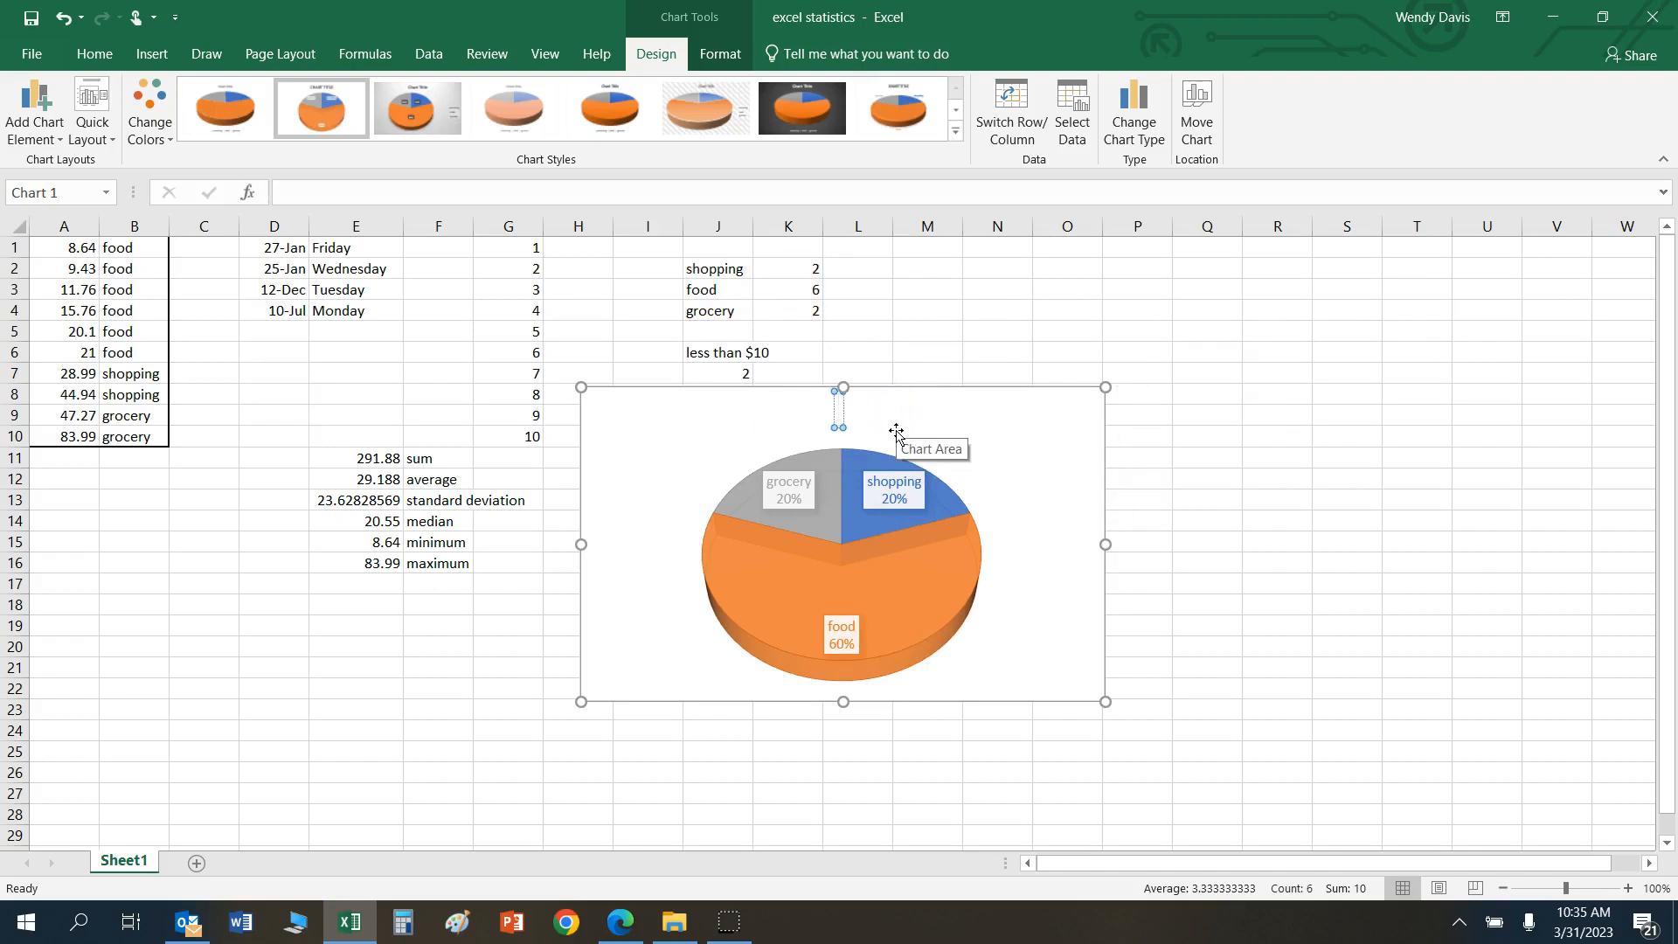
{"action": "type", "text": "TRANSACTIO"}
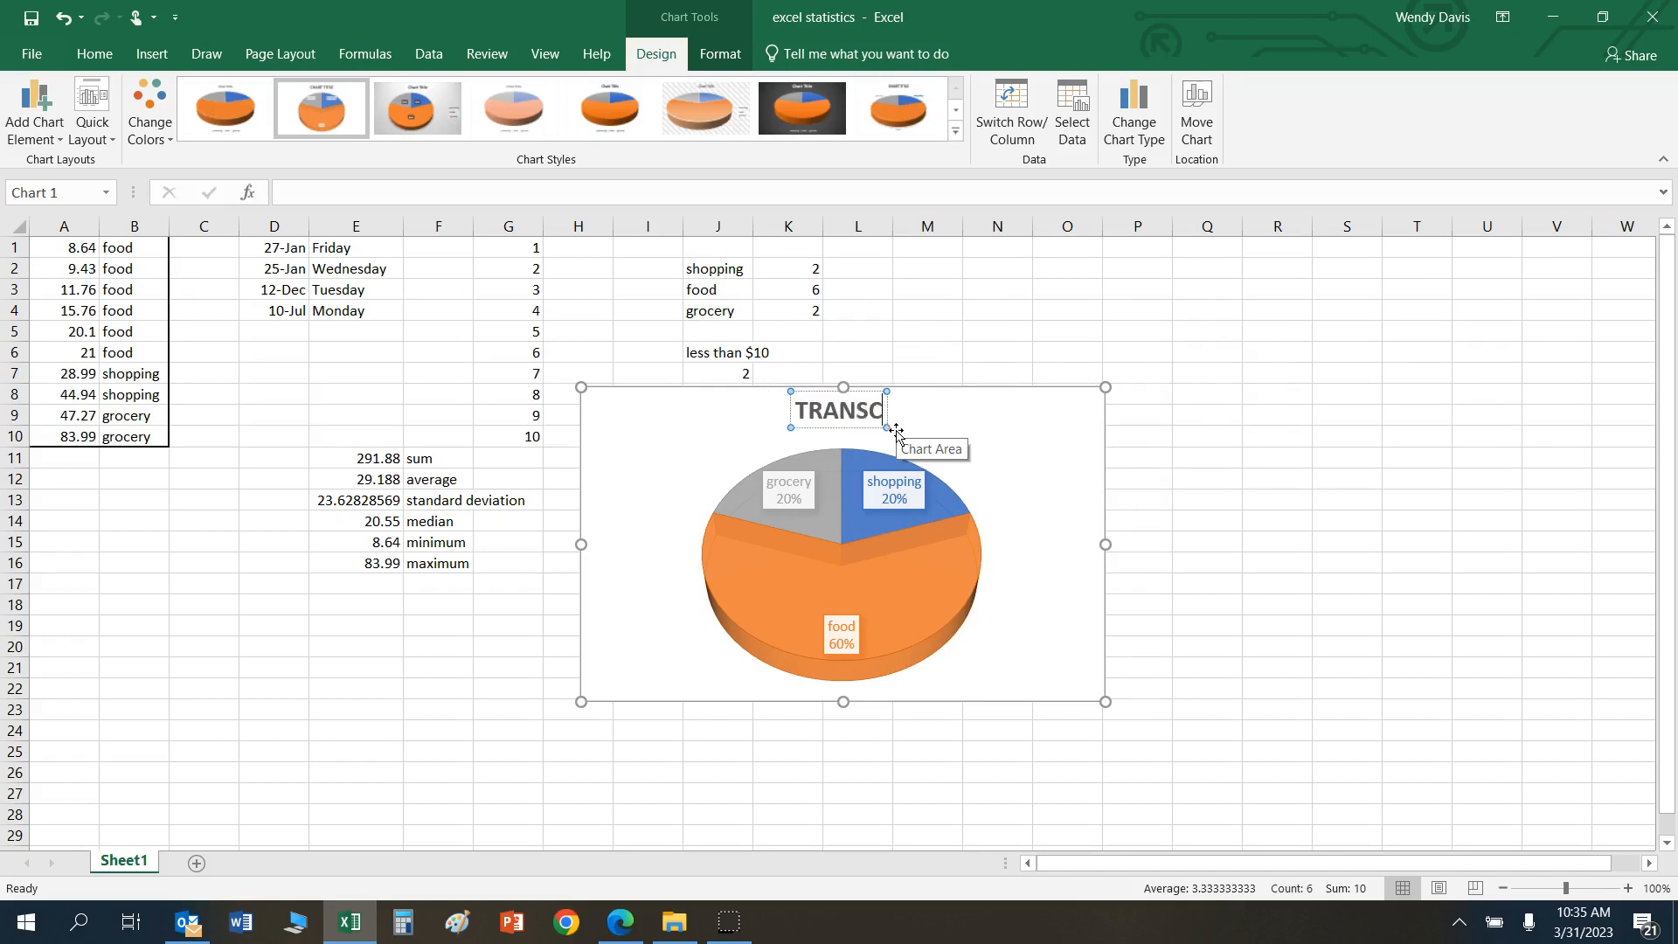
{"action": "type", "text": "NS"}
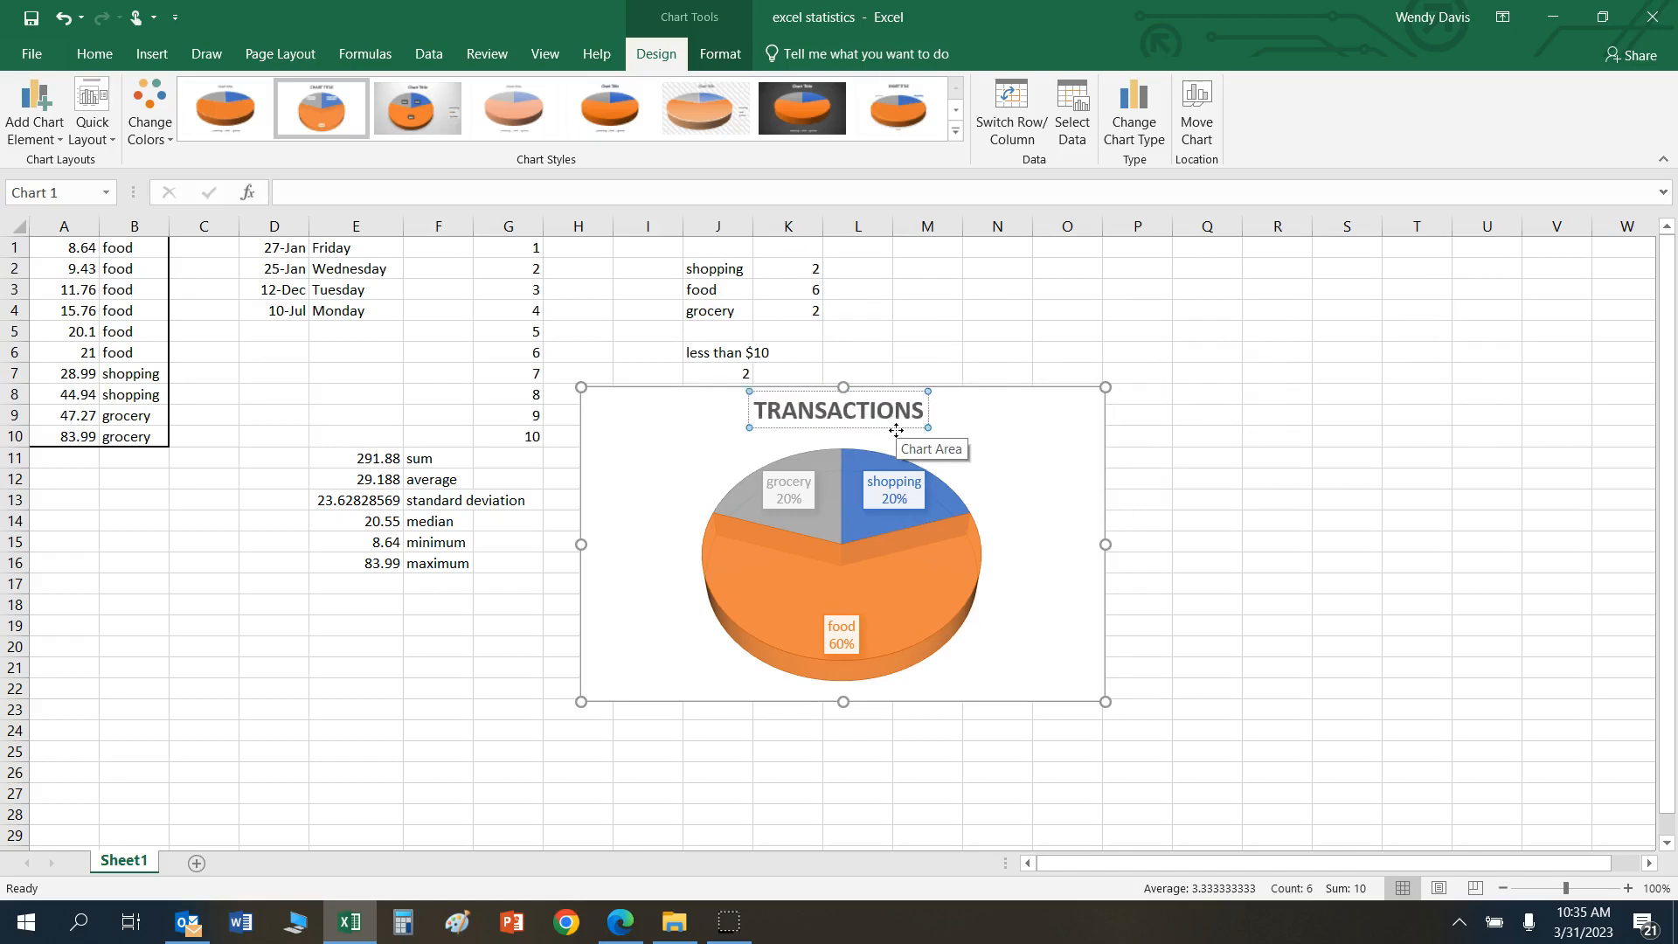
{"action": "left_click", "coordinate": [1193, 495]}
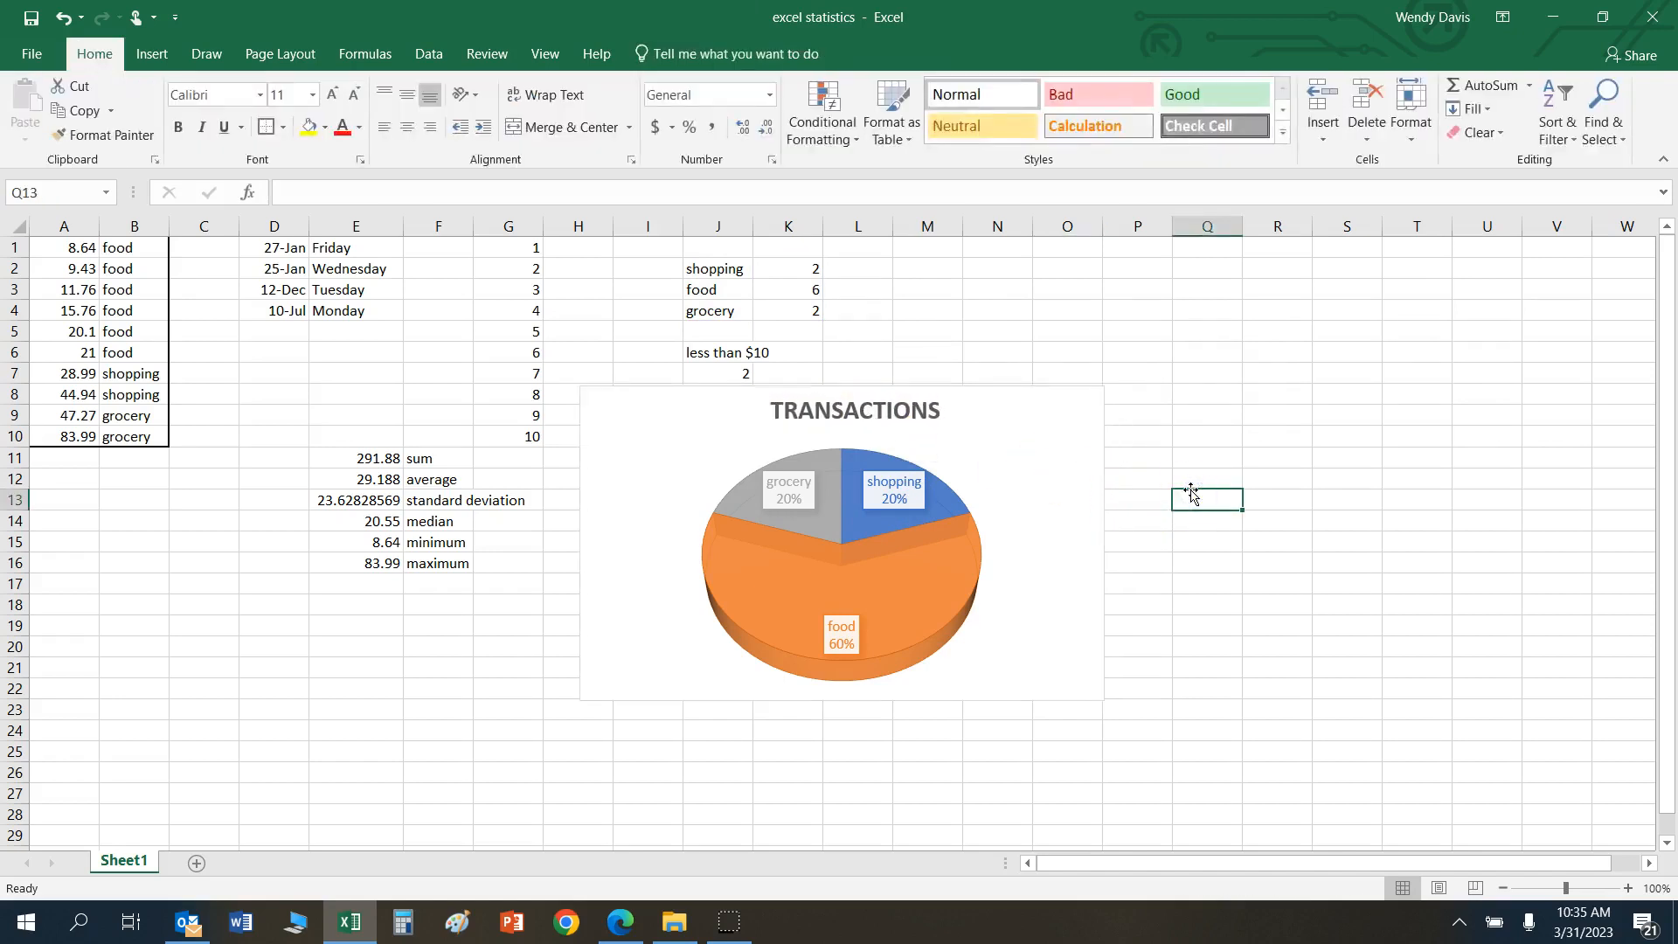
Step: Switch to the browser and open the Excel functions page in the course's April 24 - 30 module
{"action": "left_click", "coordinate": [1550, 19]}
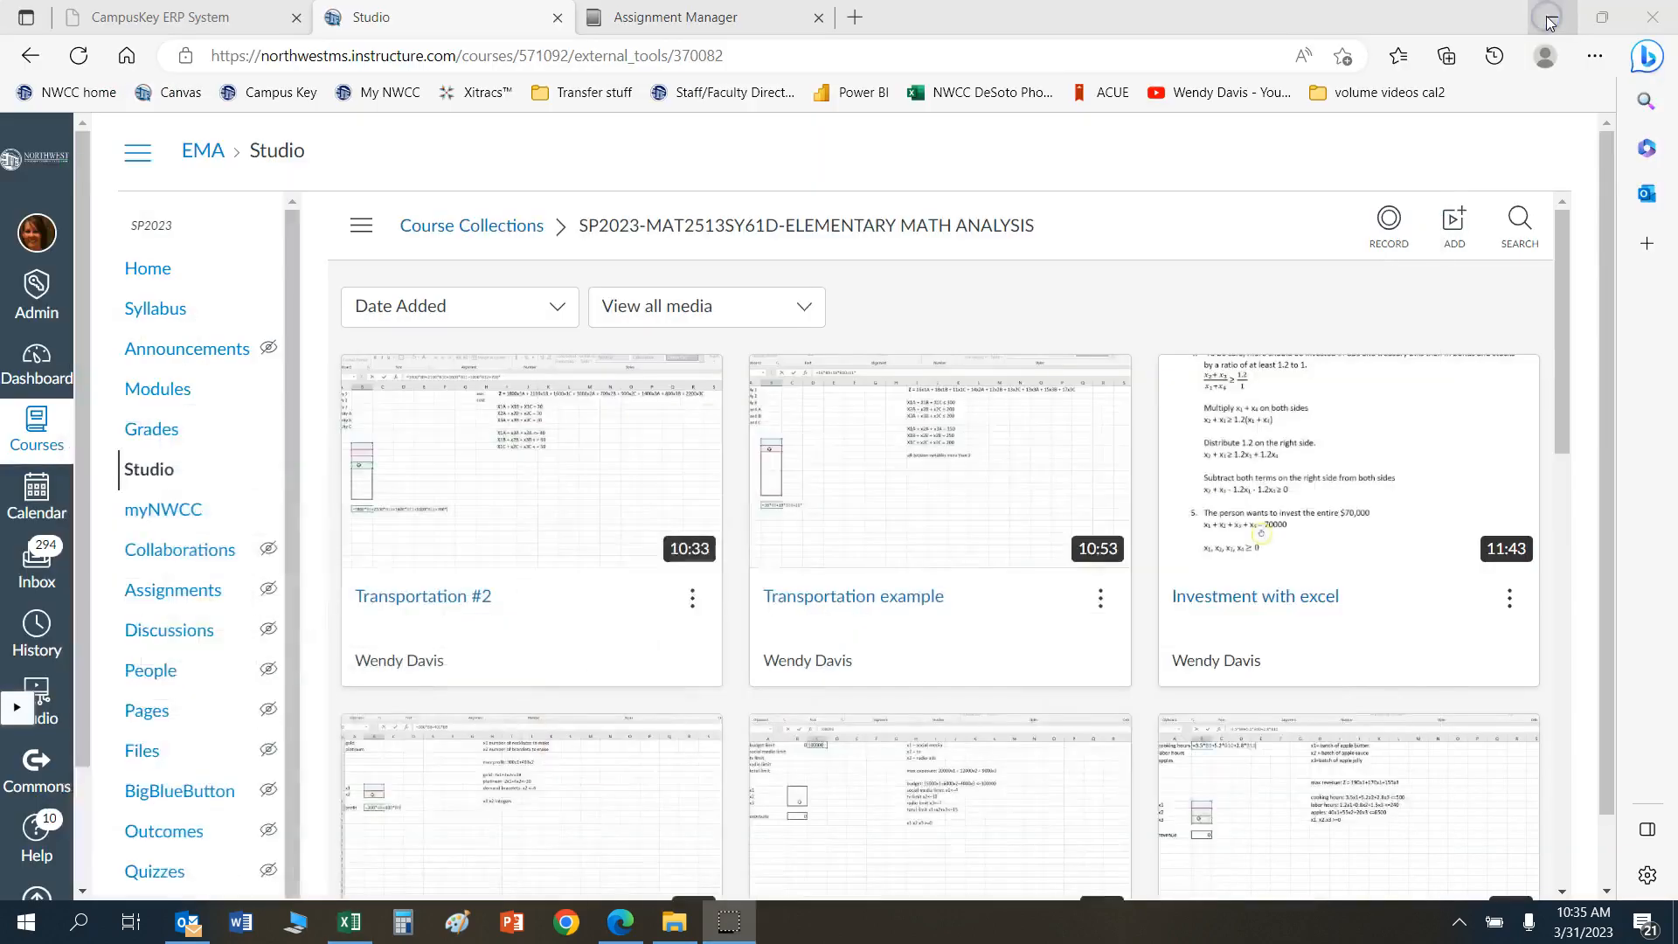
{"action": "left_click", "coordinate": [164, 388]}
{"action": "scroll", "coordinate": [562, 516], "scroll_direction": "down", "scroll_amount": 15}
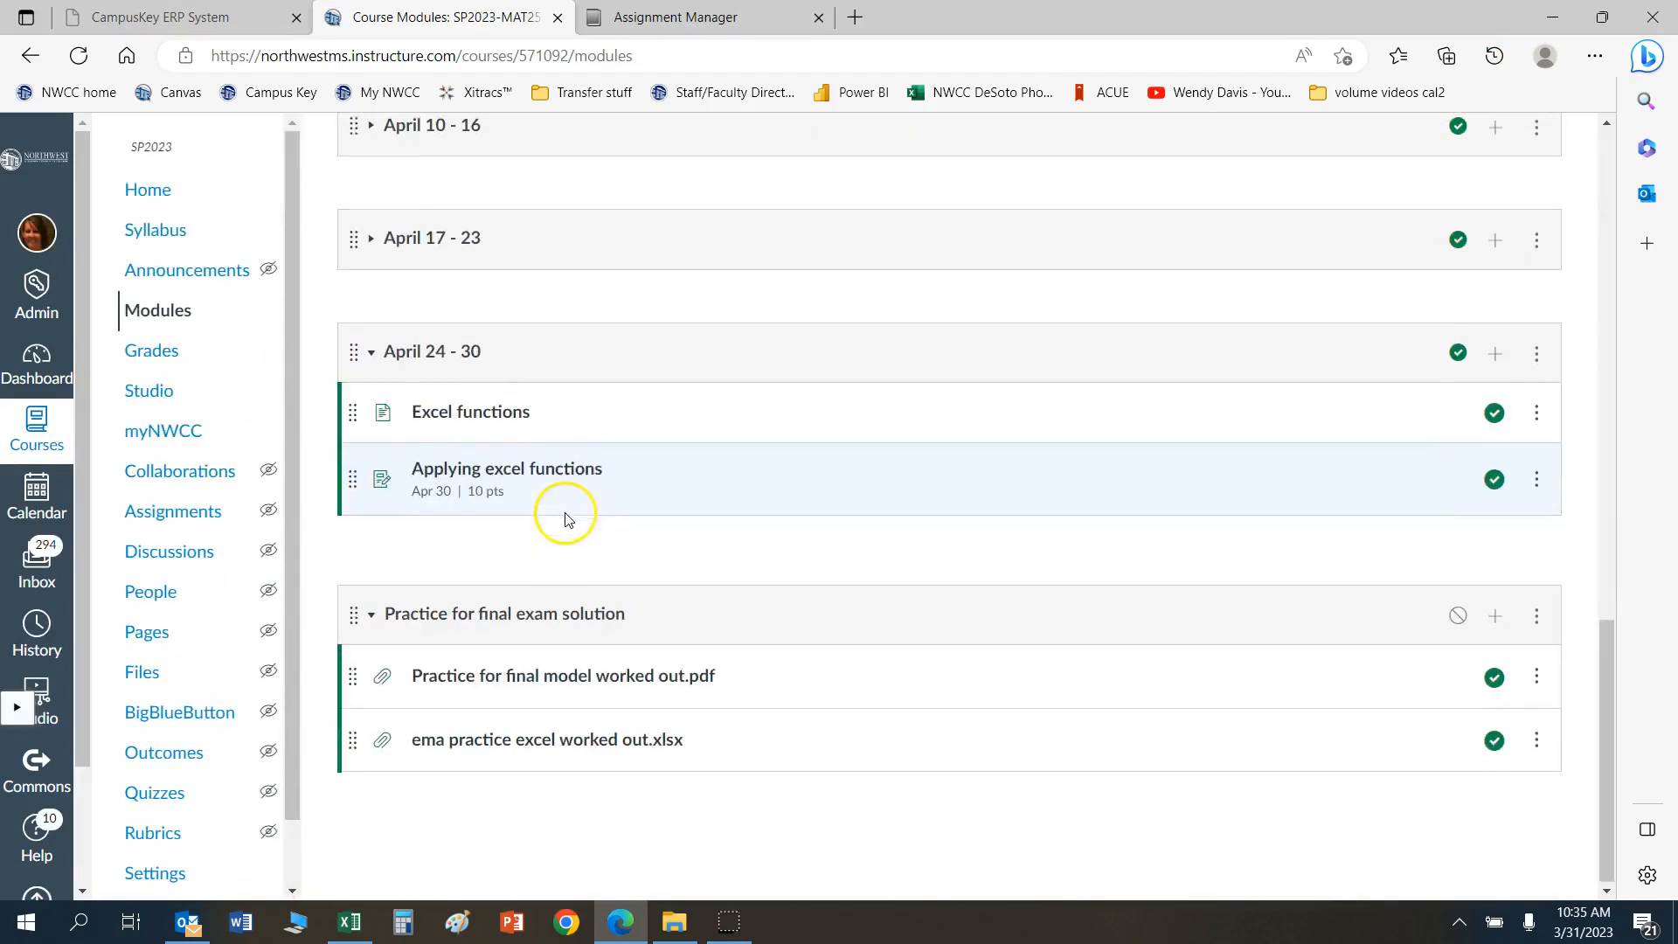
{"action": "left_click", "coordinate": [492, 414]}
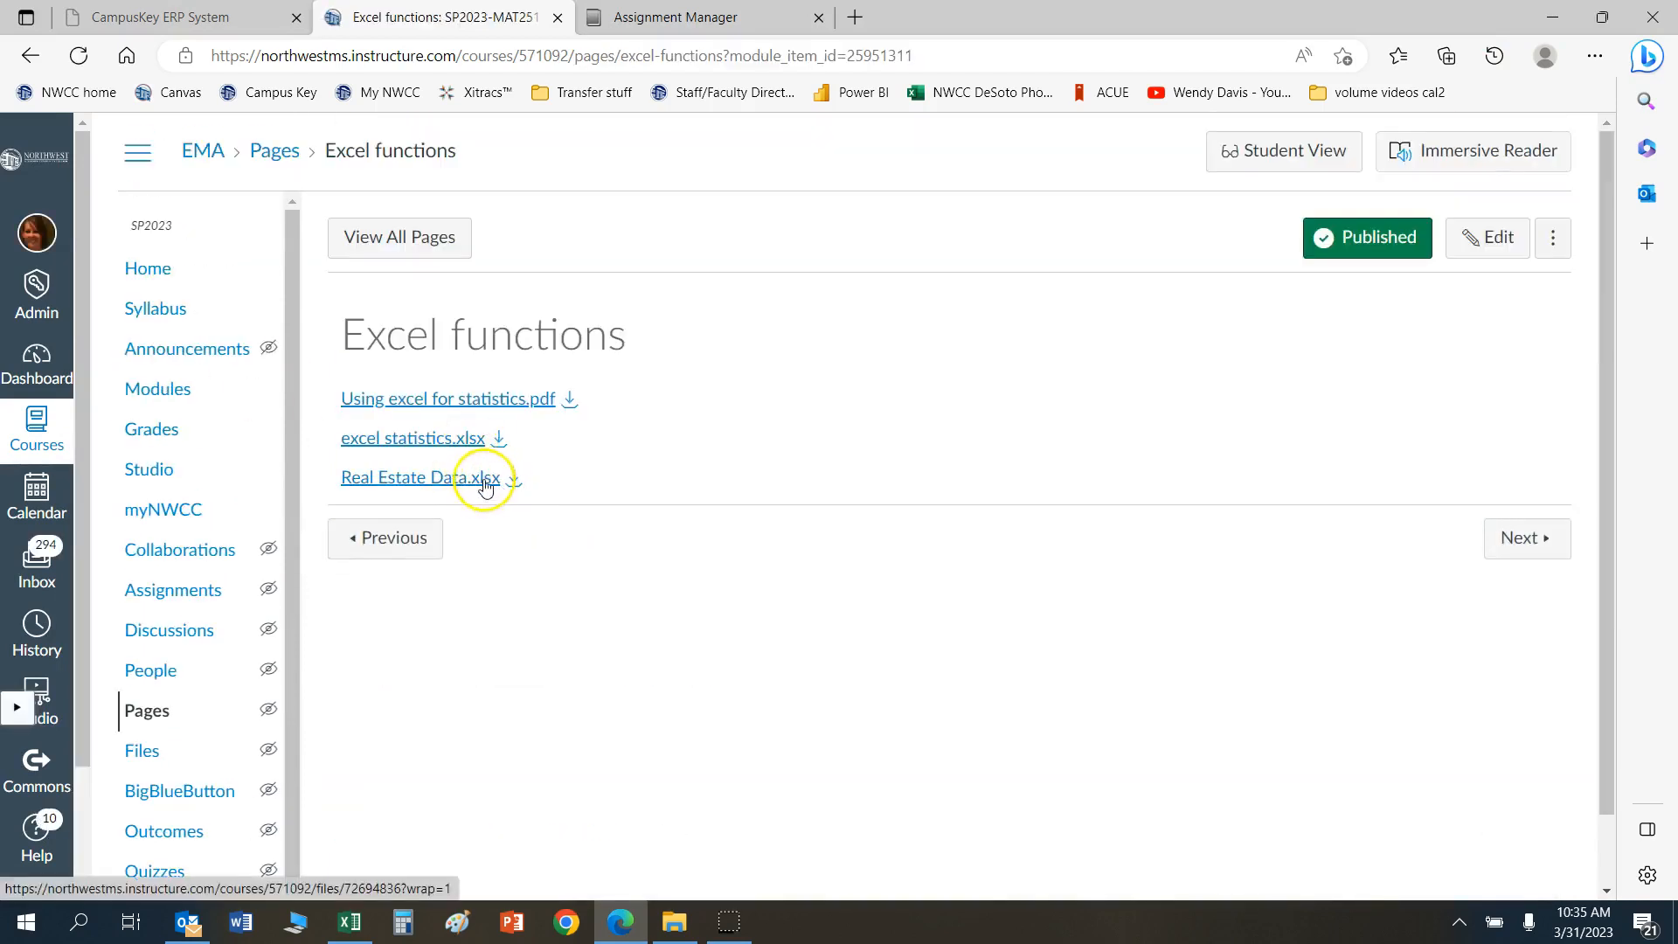
Step: Download Real Estate Data.xlsx, open it in Excel and enable editing
{"action": "left_click", "coordinate": [513, 478]}
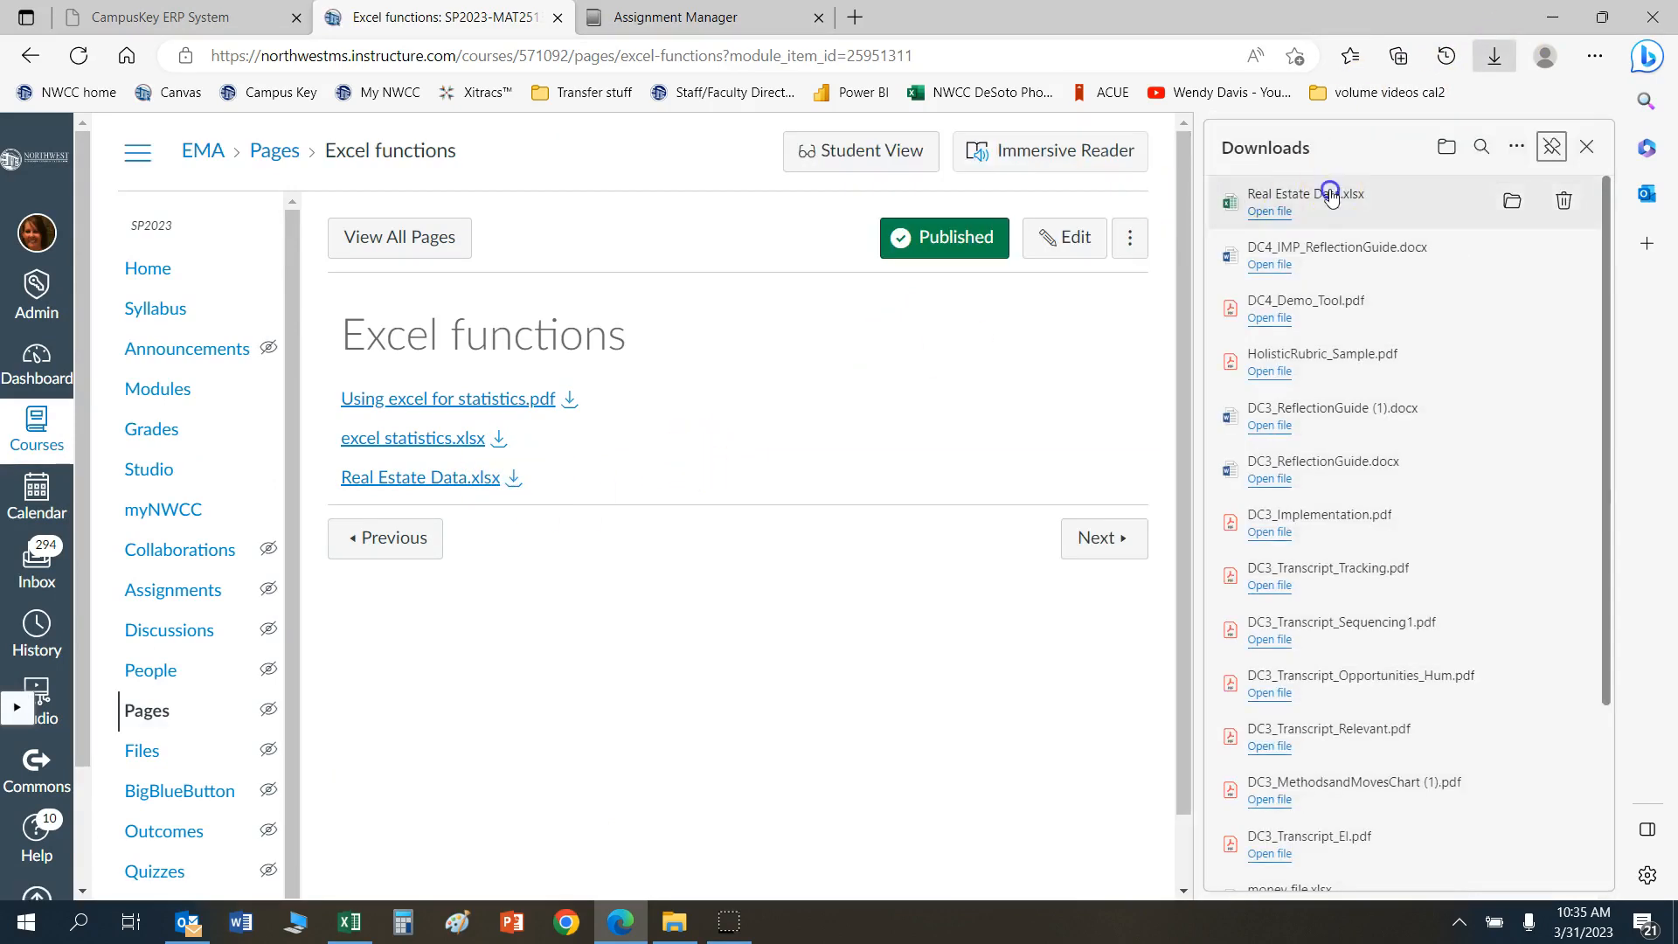
{"action": "left_click", "coordinate": [1331, 198]}
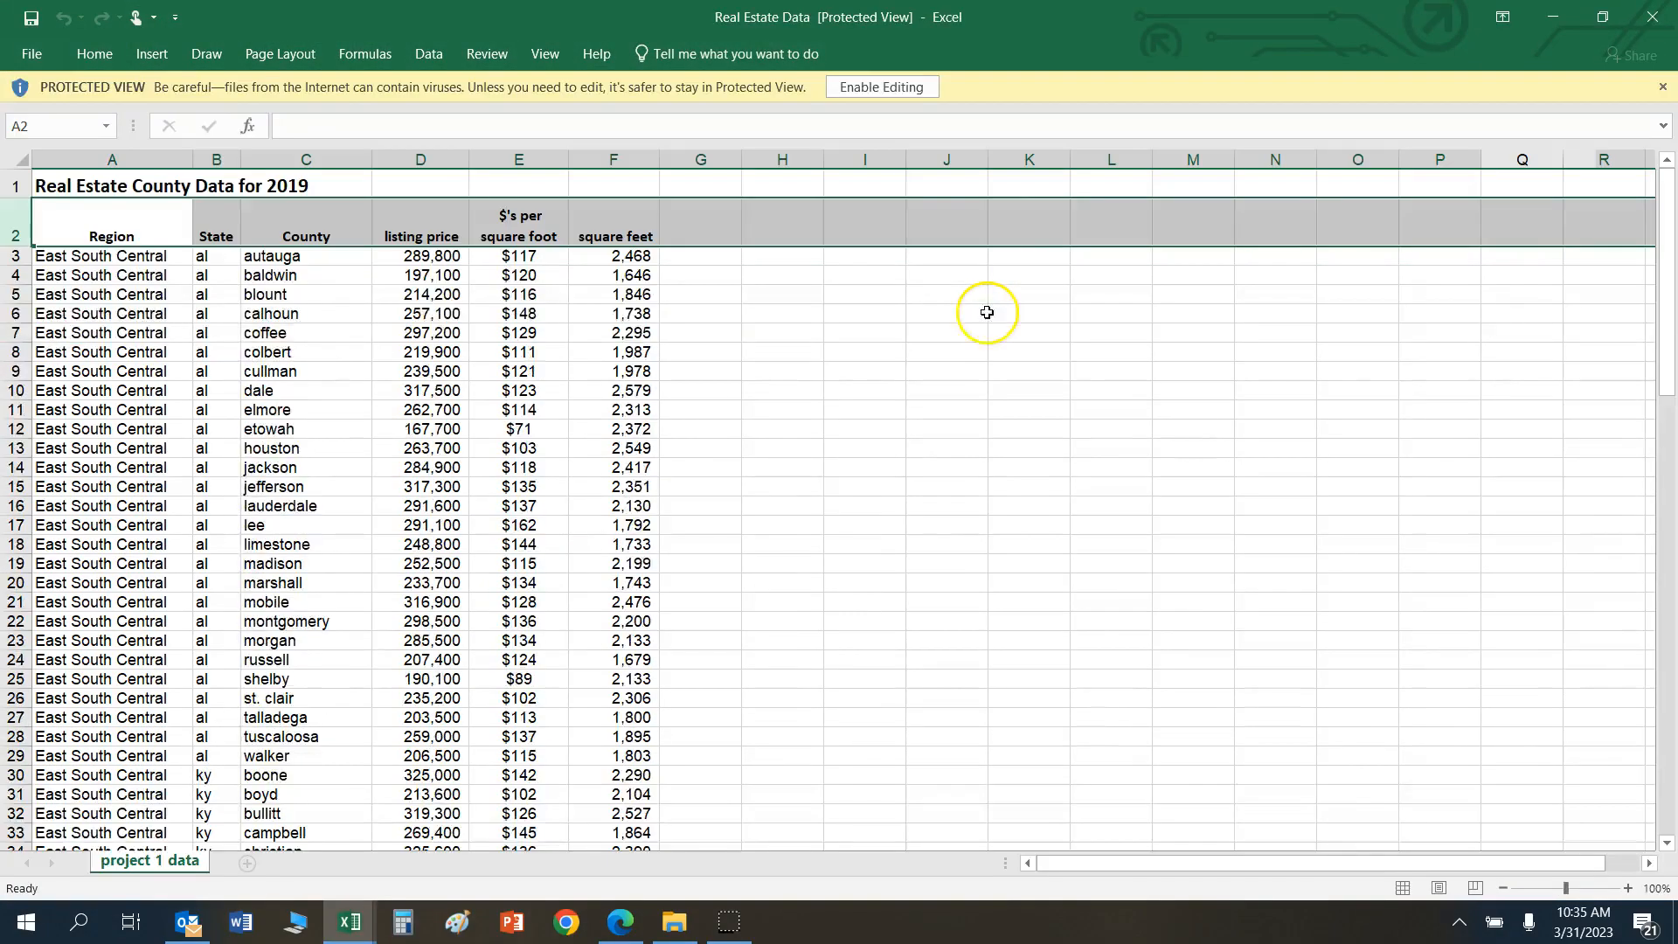
{"action": "left_click", "coordinate": [877, 87]}
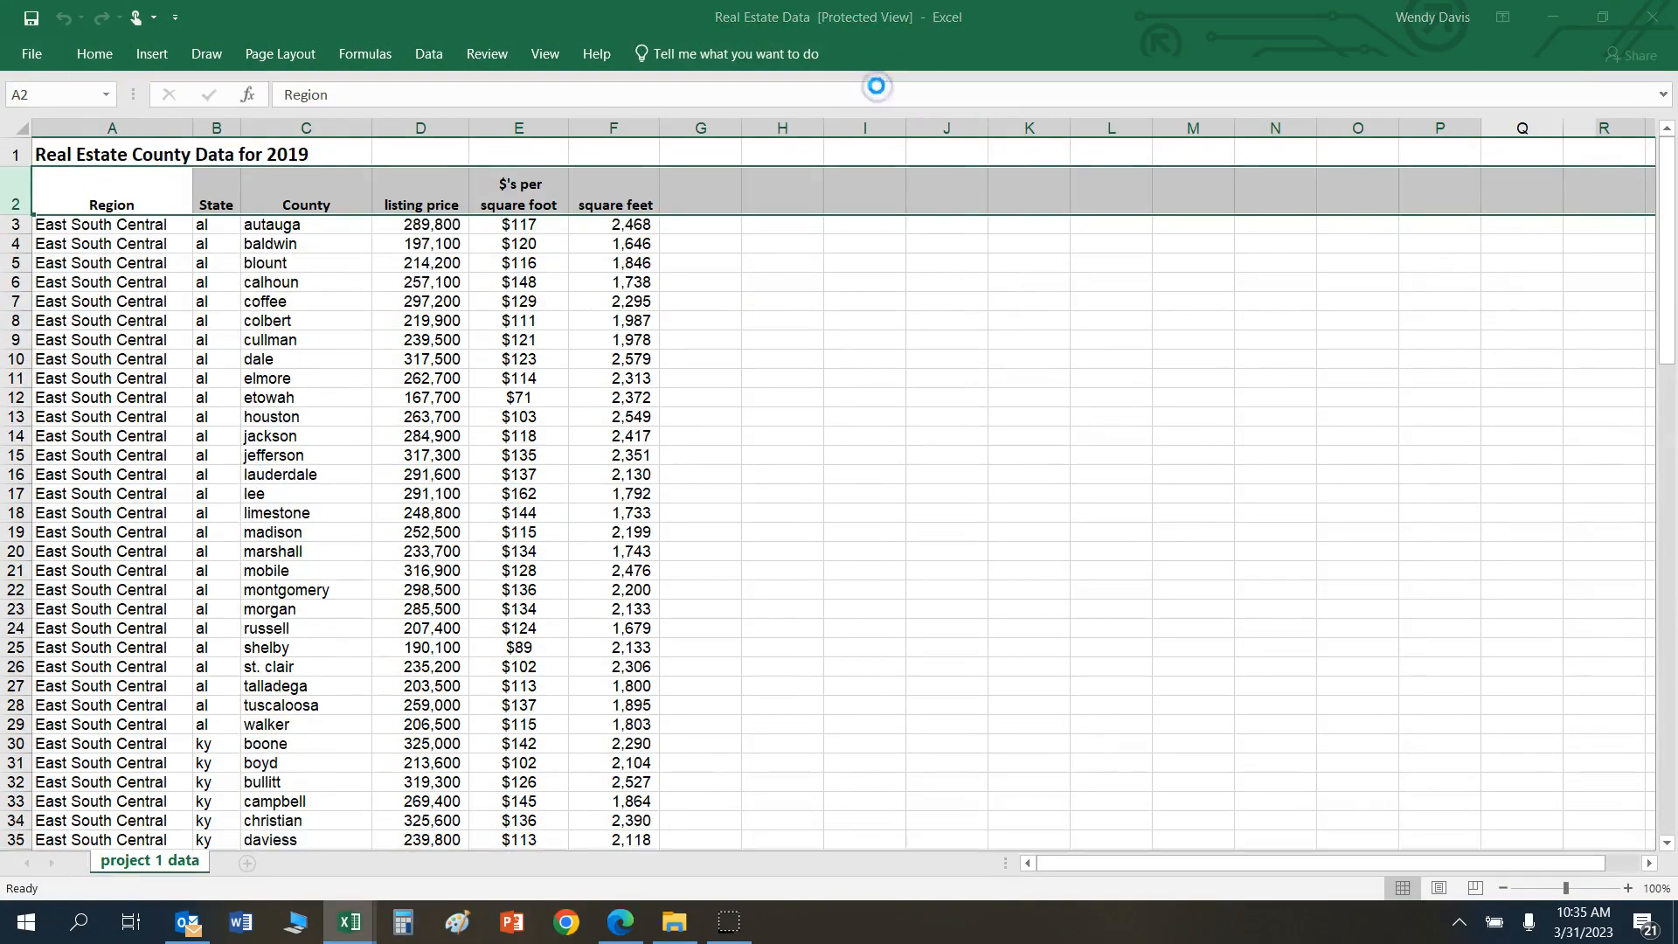
Step: Look through the state and county rows of the real estate data down to row 102
{"action": "scroll", "coordinate": [320, 631], "scroll_direction": "down", "scroll_amount": 20}
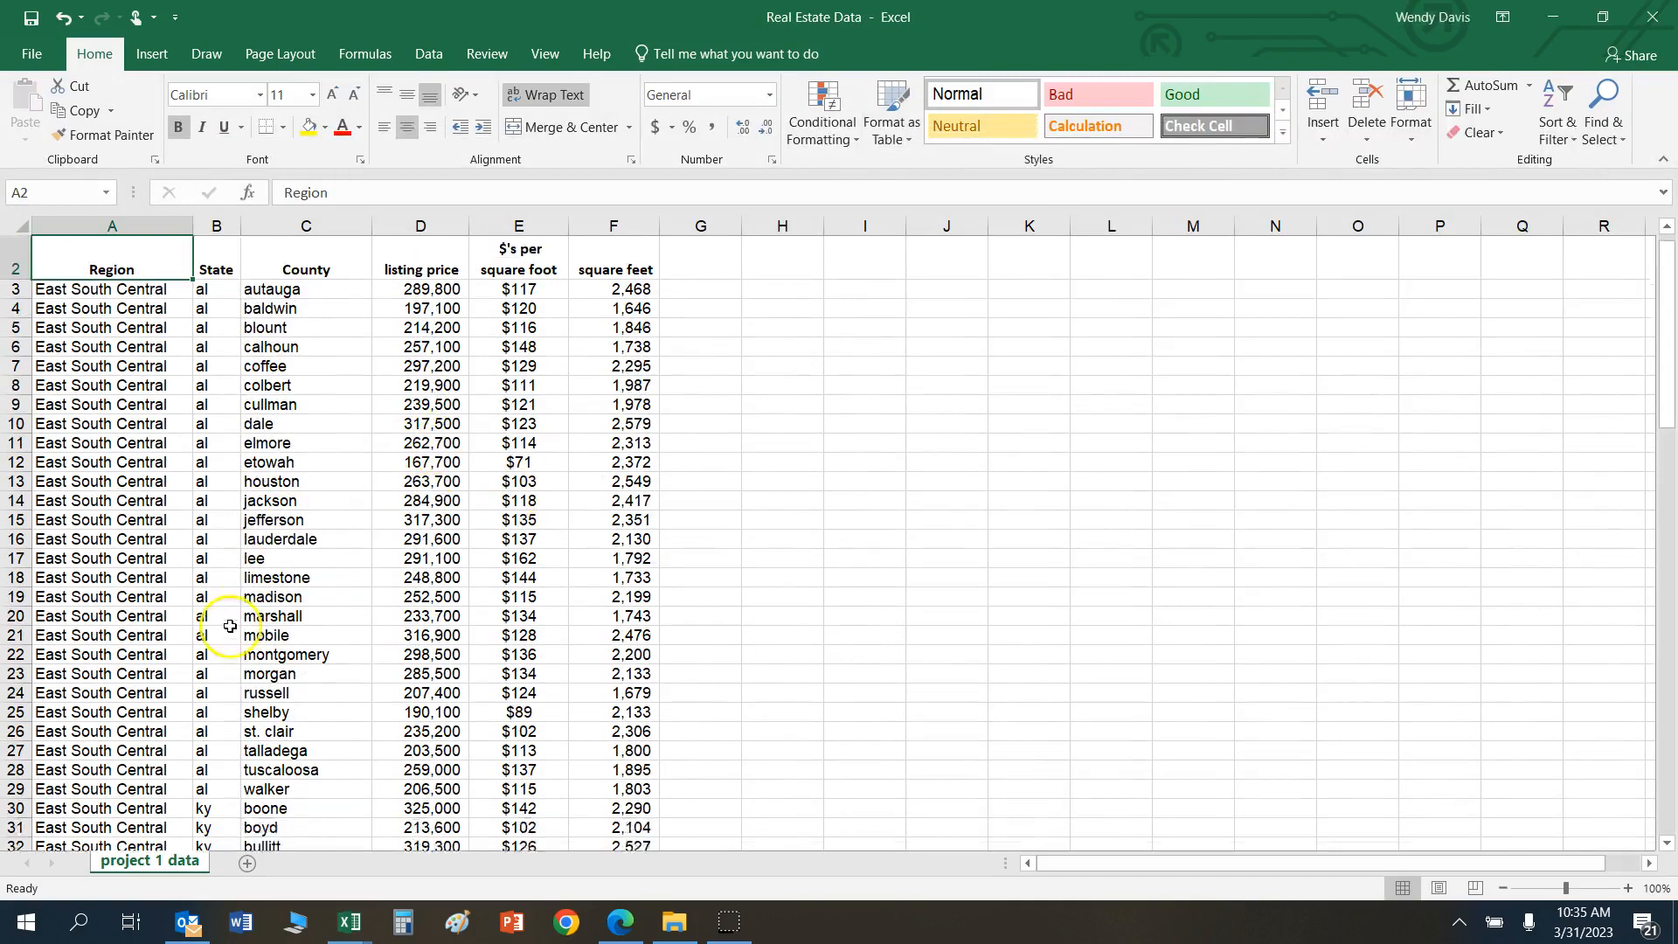
{"action": "scroll", "coordinate": [320, 631], "scroll_direction": "down", "scroll_amount": 6}
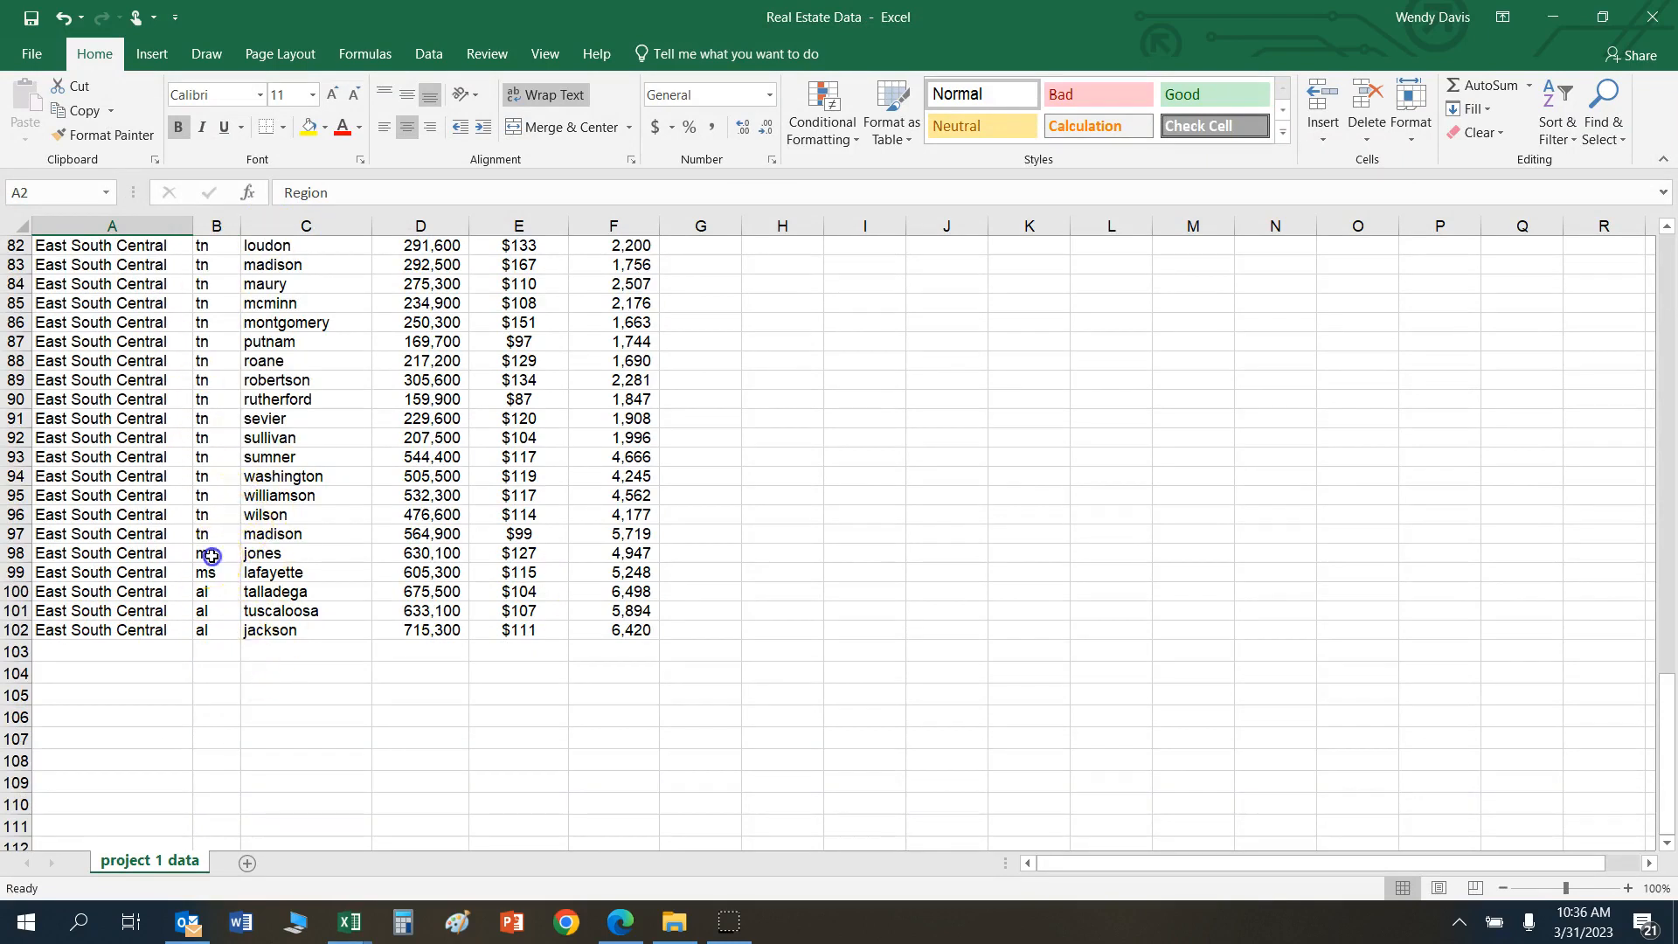
{"action": "left_click", "coordinate": [210, 514]}
{"action": "scroll", "coordinate": [440, 485], "scroll_direction": "up", "scroll_amount": 4}
{"action": "scroll", "coordinate": [318, 487], "scroll_direction": "up", "scroll_amount": 8}
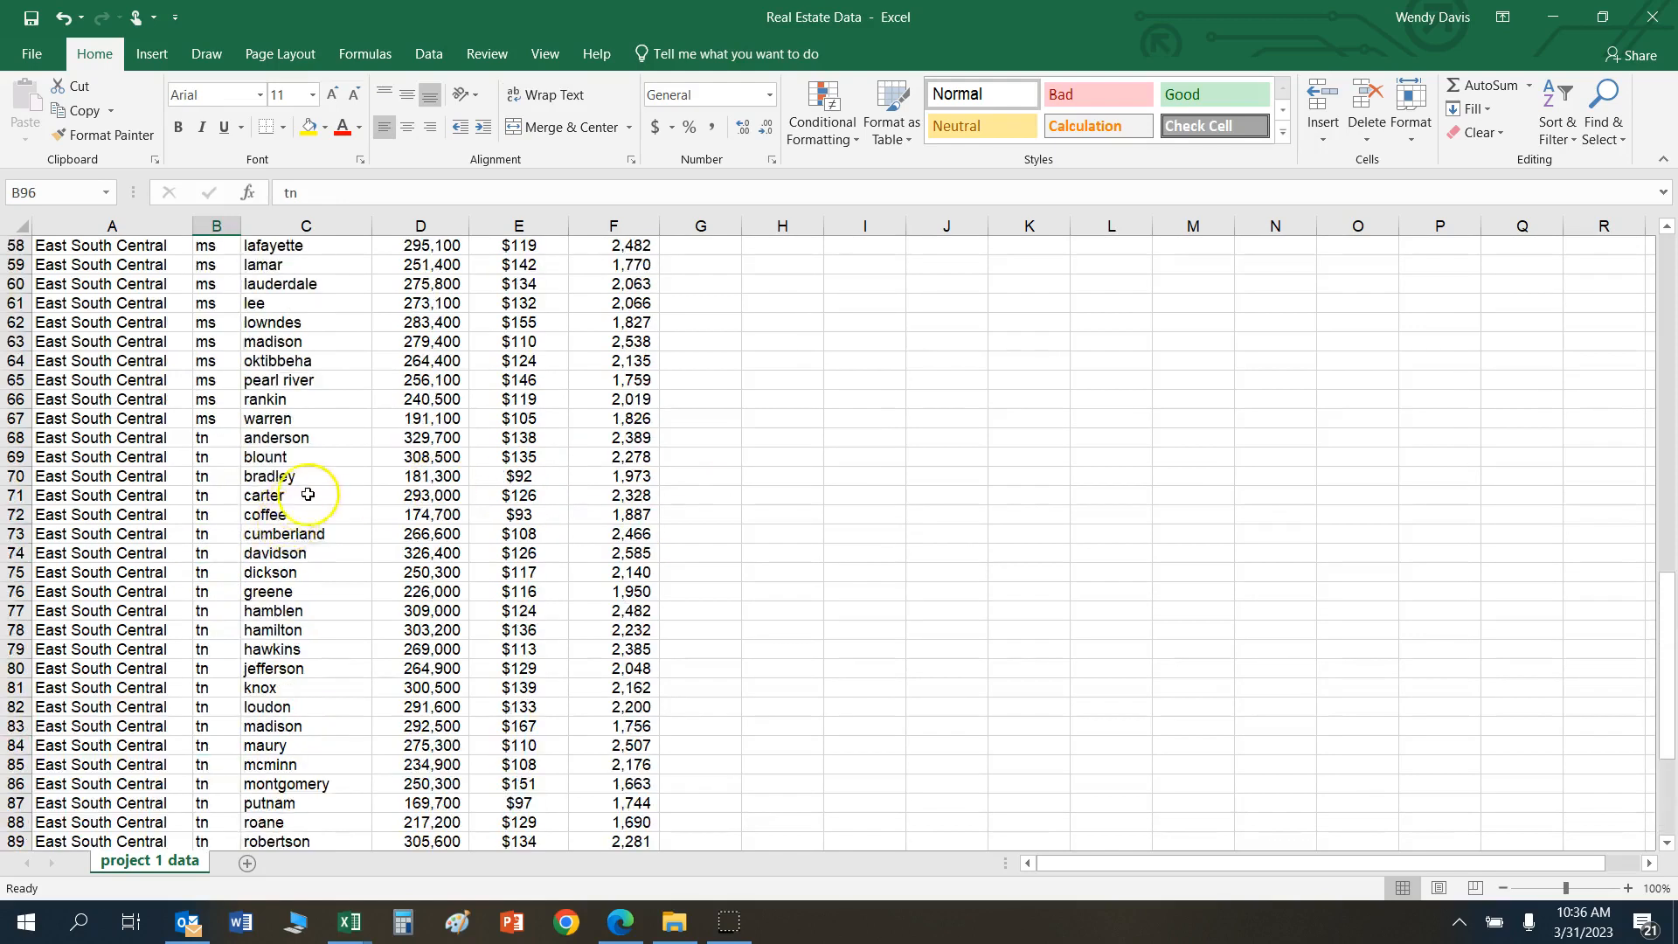
{"action": "scroll", "coordinate": [319, 327], "scroll_direction": "up", "scroll_amount": 4}
{"action": "scroll", "coordinate": [320, 326], "scroll_direction": "up", "scroll_amount": 11}
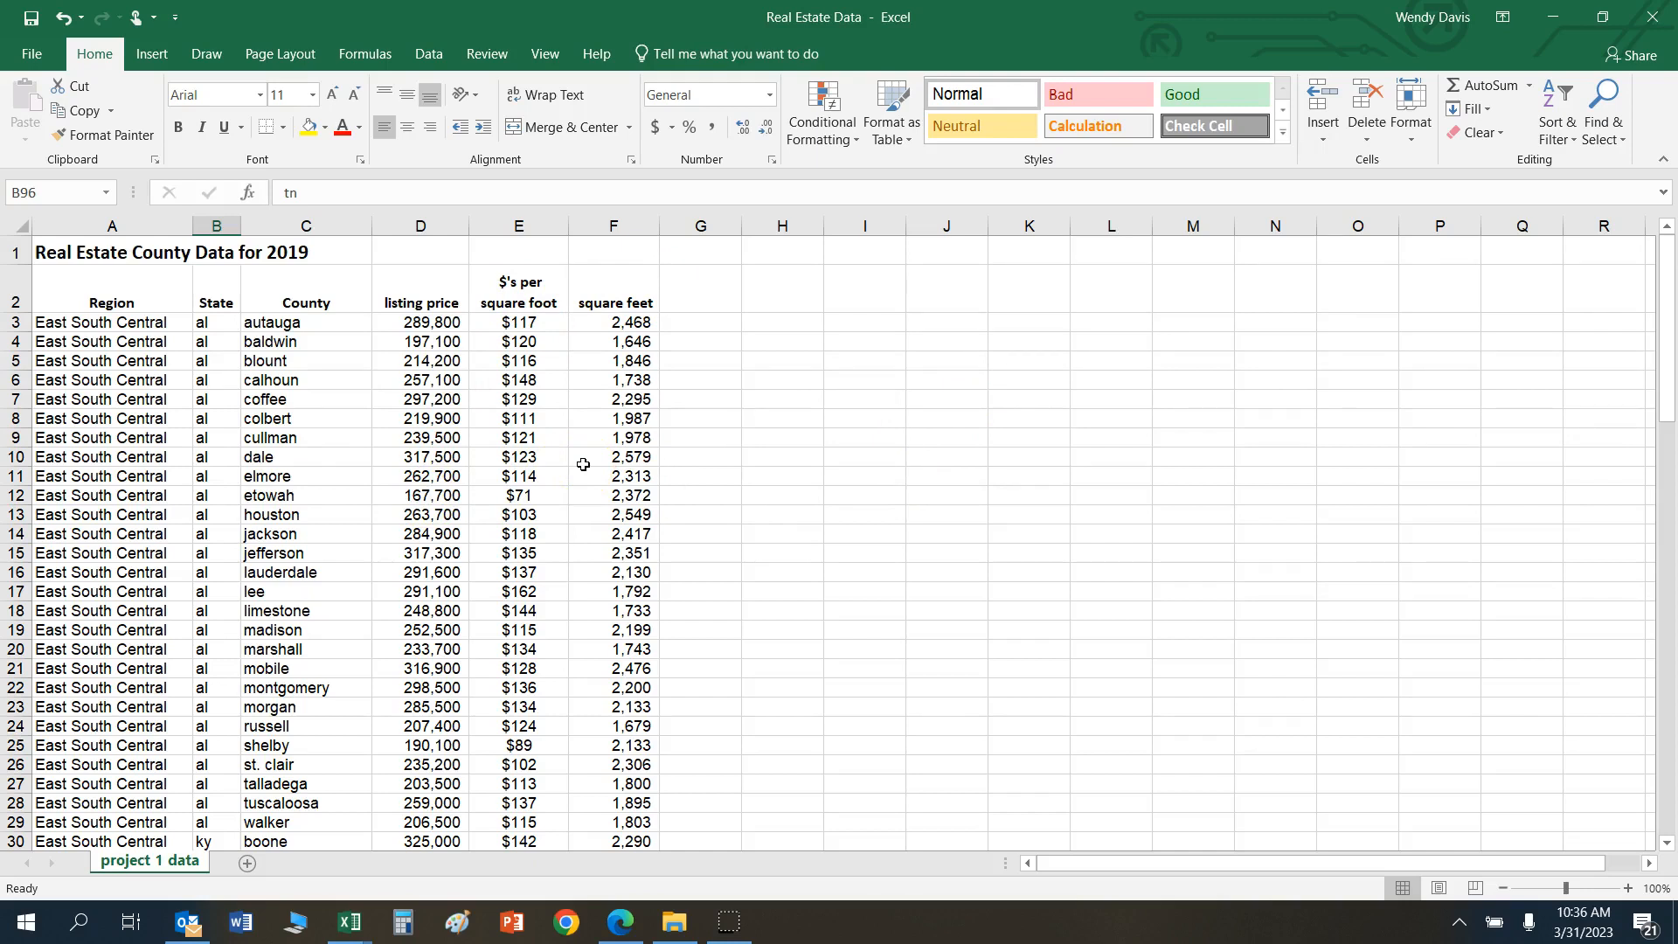
Step: Delete the Real Estate County Data for 2019 title row above the column headings
{"action": "left_click", "coordinate": [15, 323]}
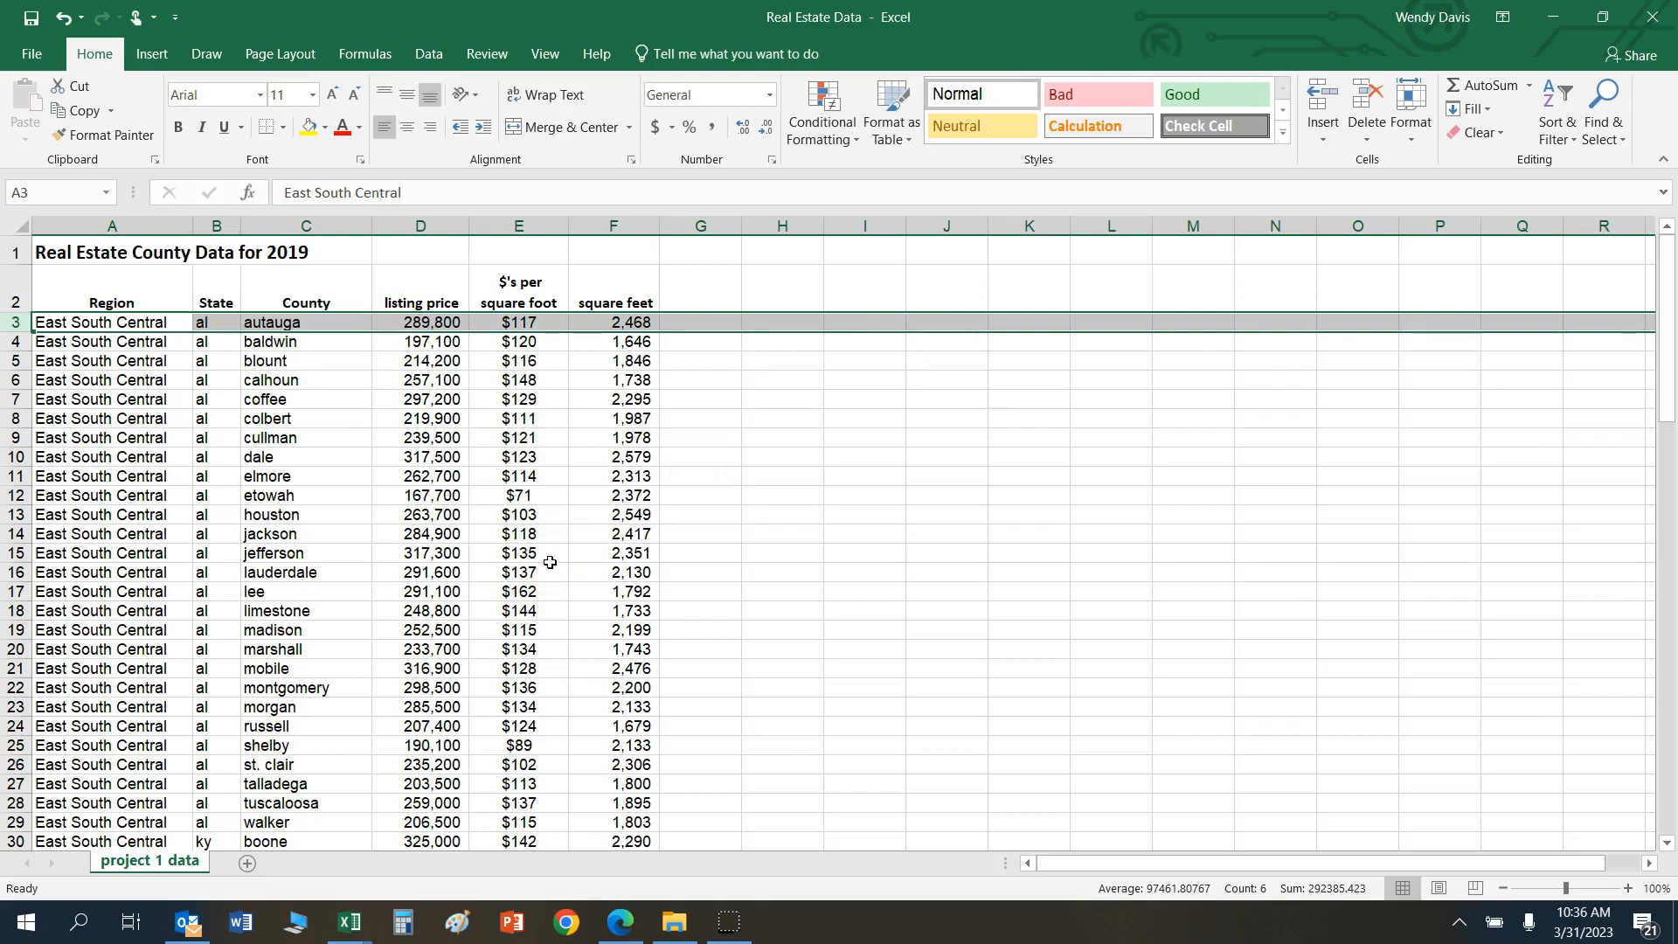
{"action": "left_click", "coordinate": [15, 252]}
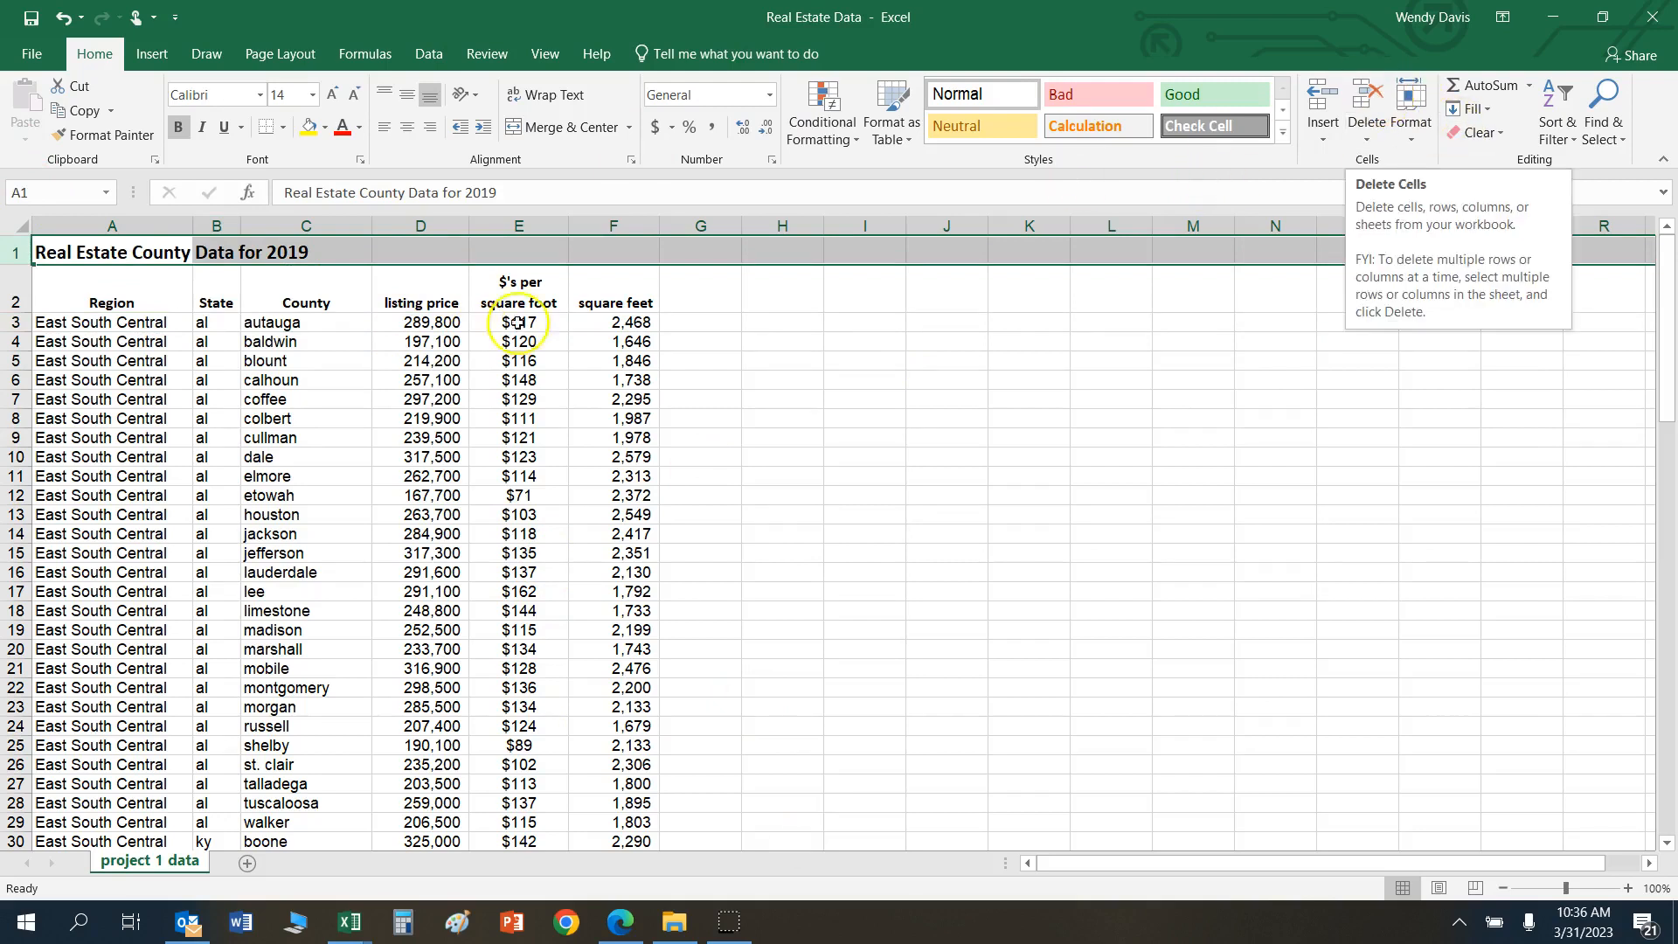
{"action": "left_click", "coordinate": [1367, 100]}
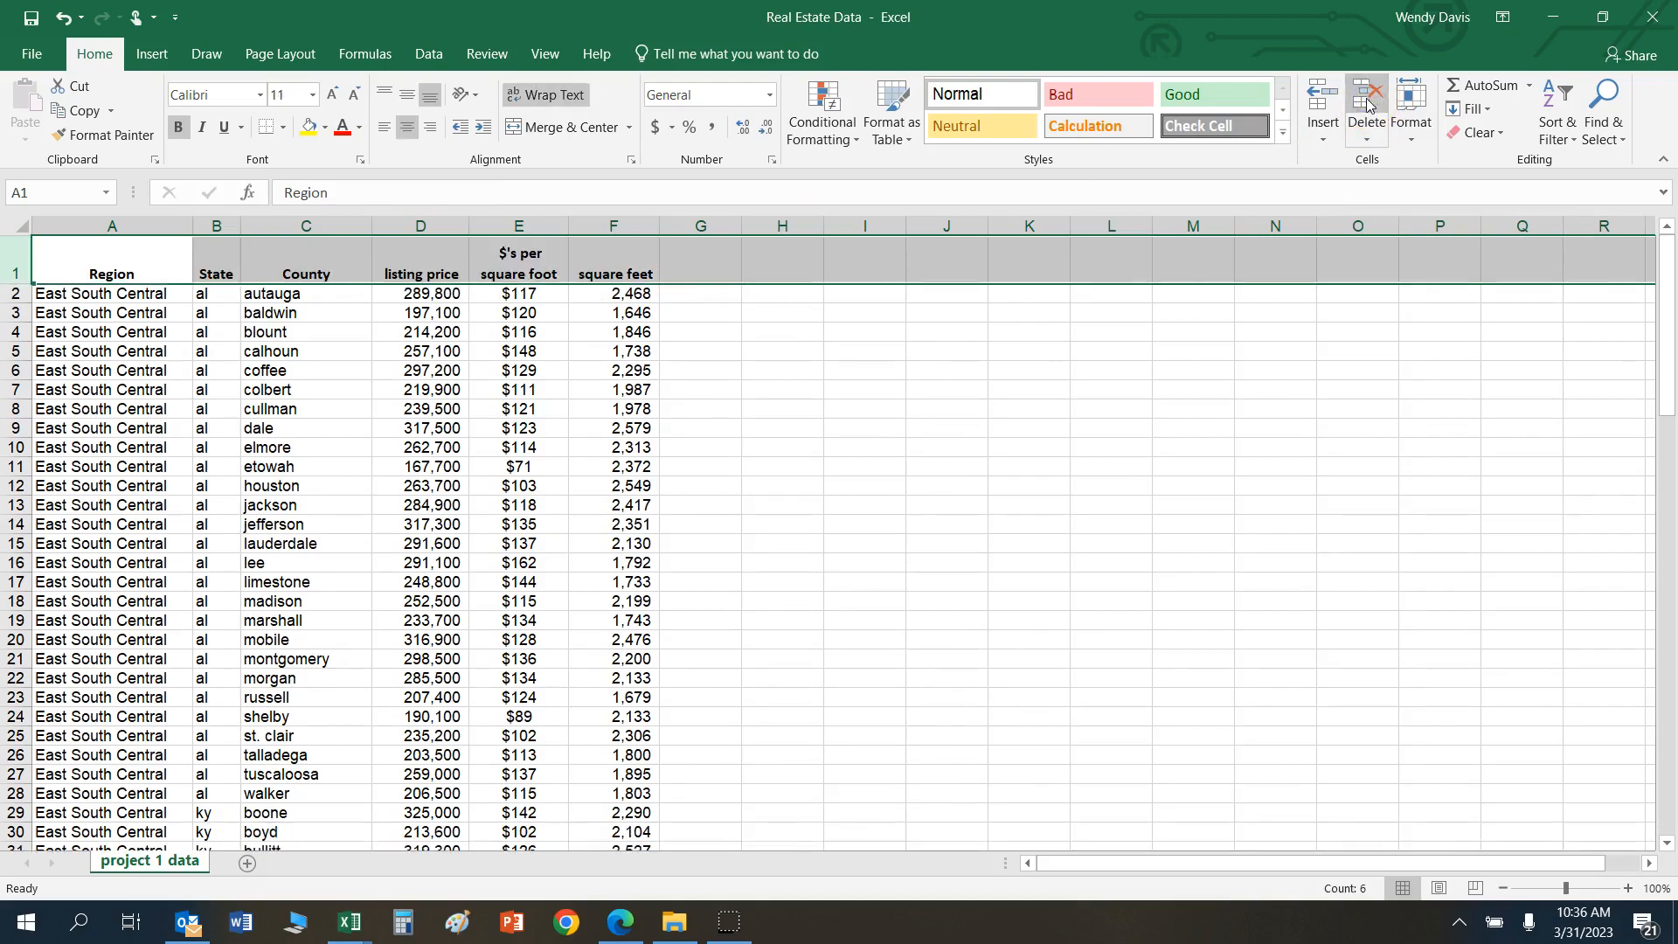
Step: Delete the Region, State, County and $'s per square foot columns, keeping only listing price and square feet
{"action": "left_click", "coordinate": [159, 224]}
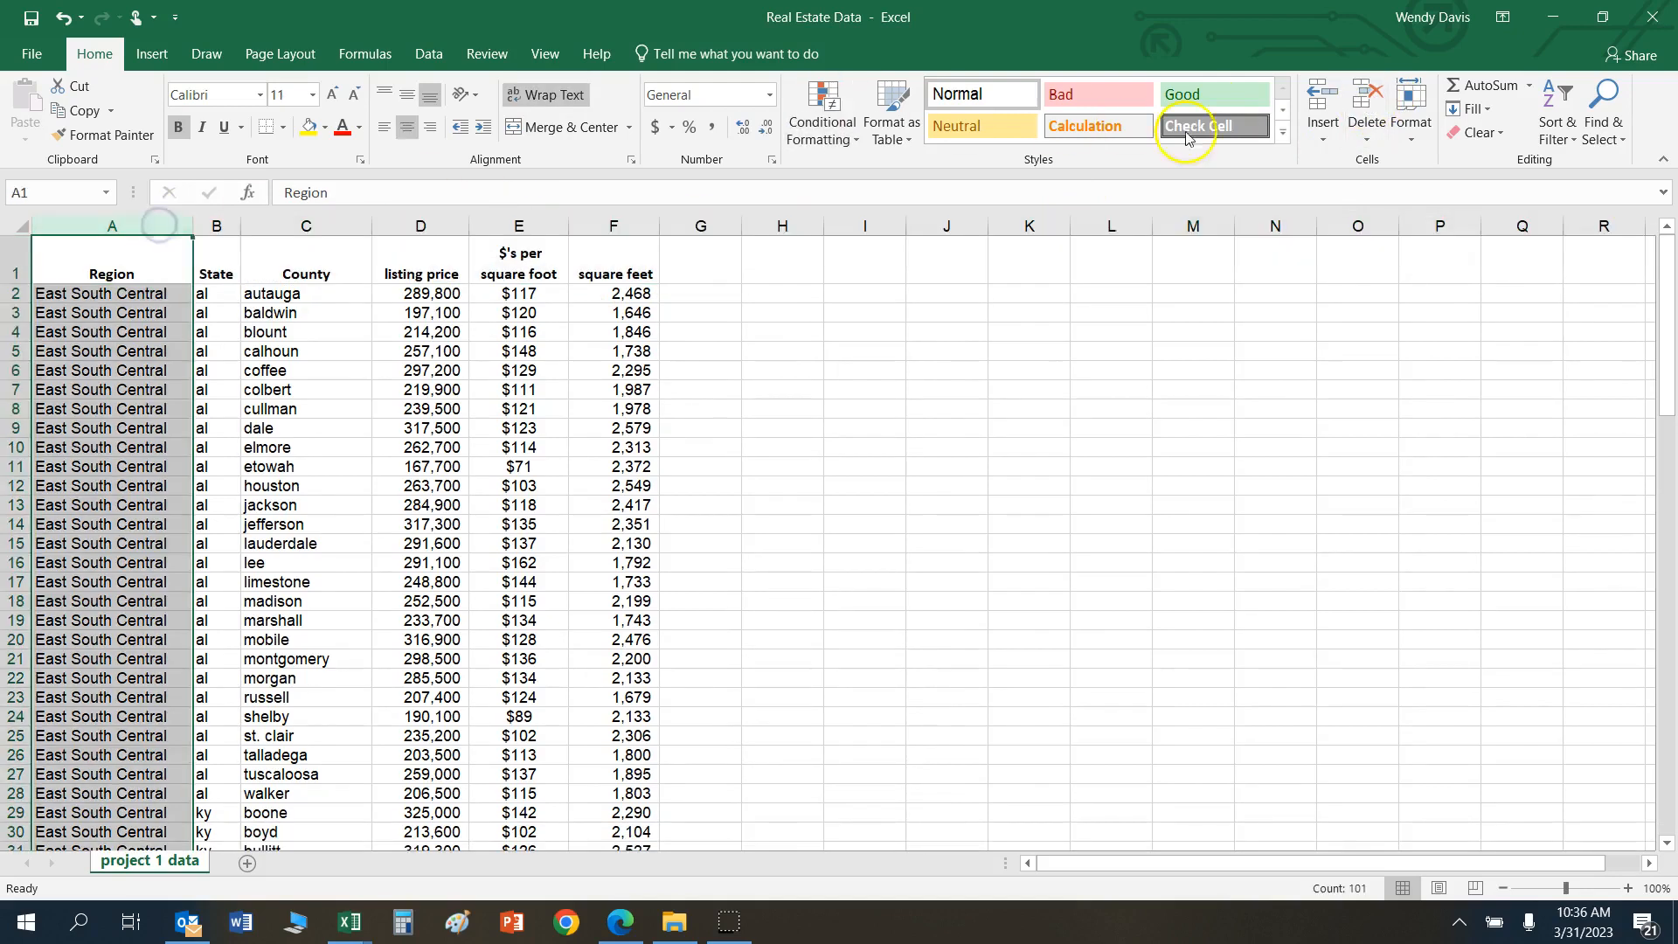
{"action": "left_click", "coordinate": [1368, 101]}
{"action": "left_click", "coordinate": [1370, 100]}
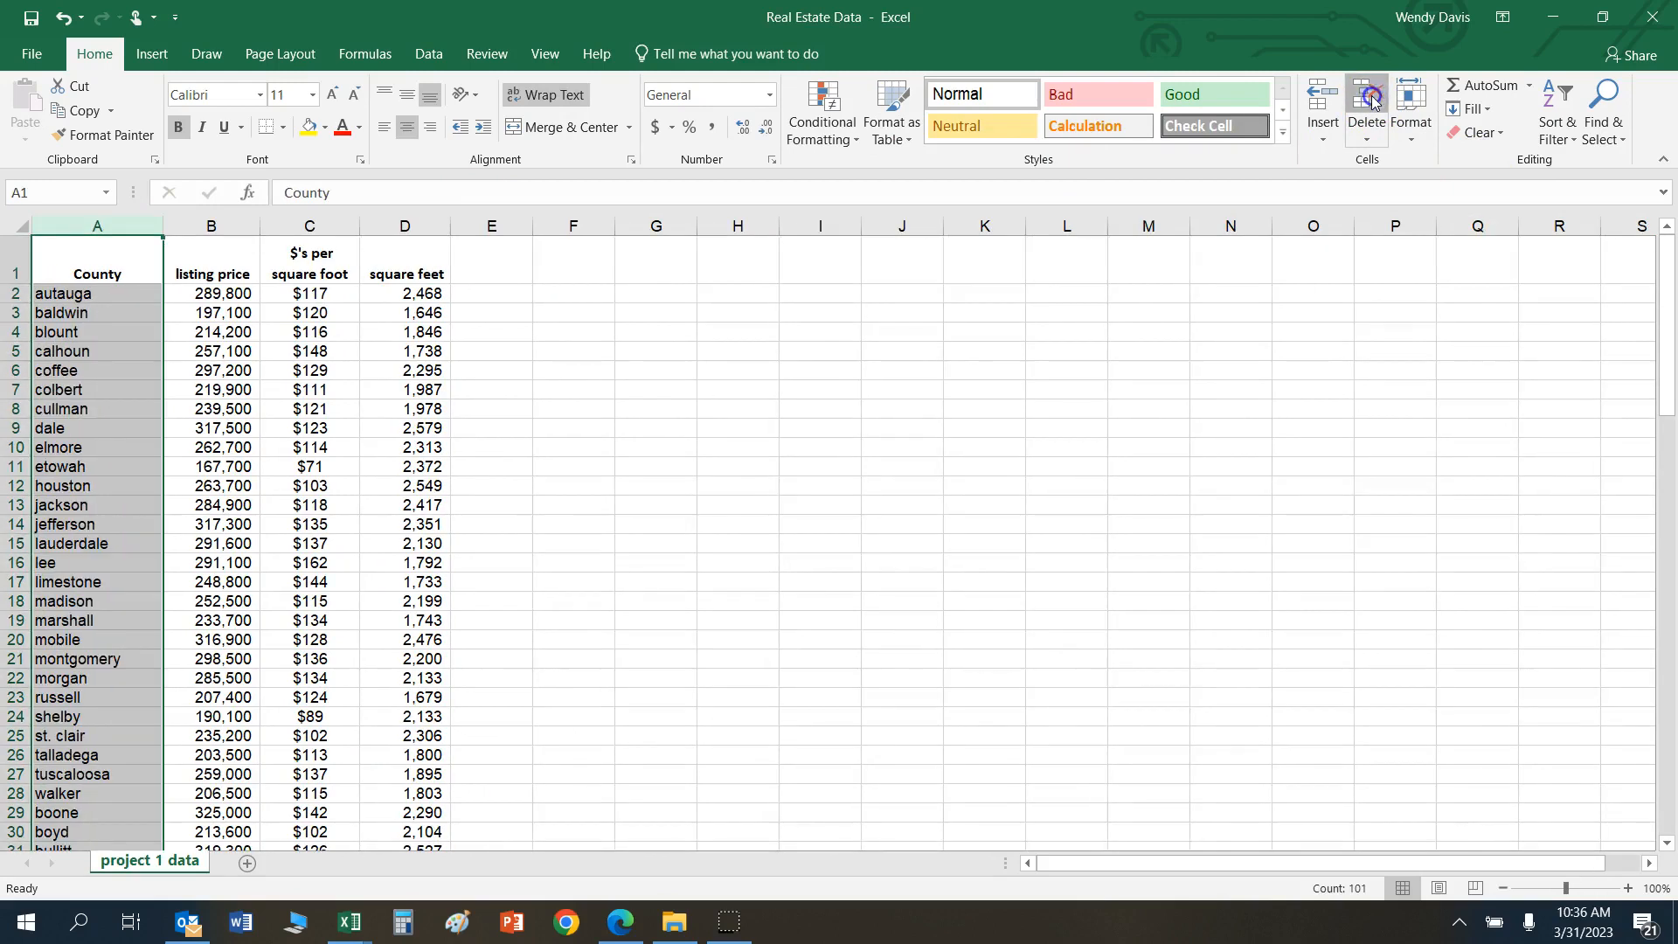
{"action": "left_click", "coordinate": [1371, 100]}
{"action": "left_click", "coordinate": [199, 225]}
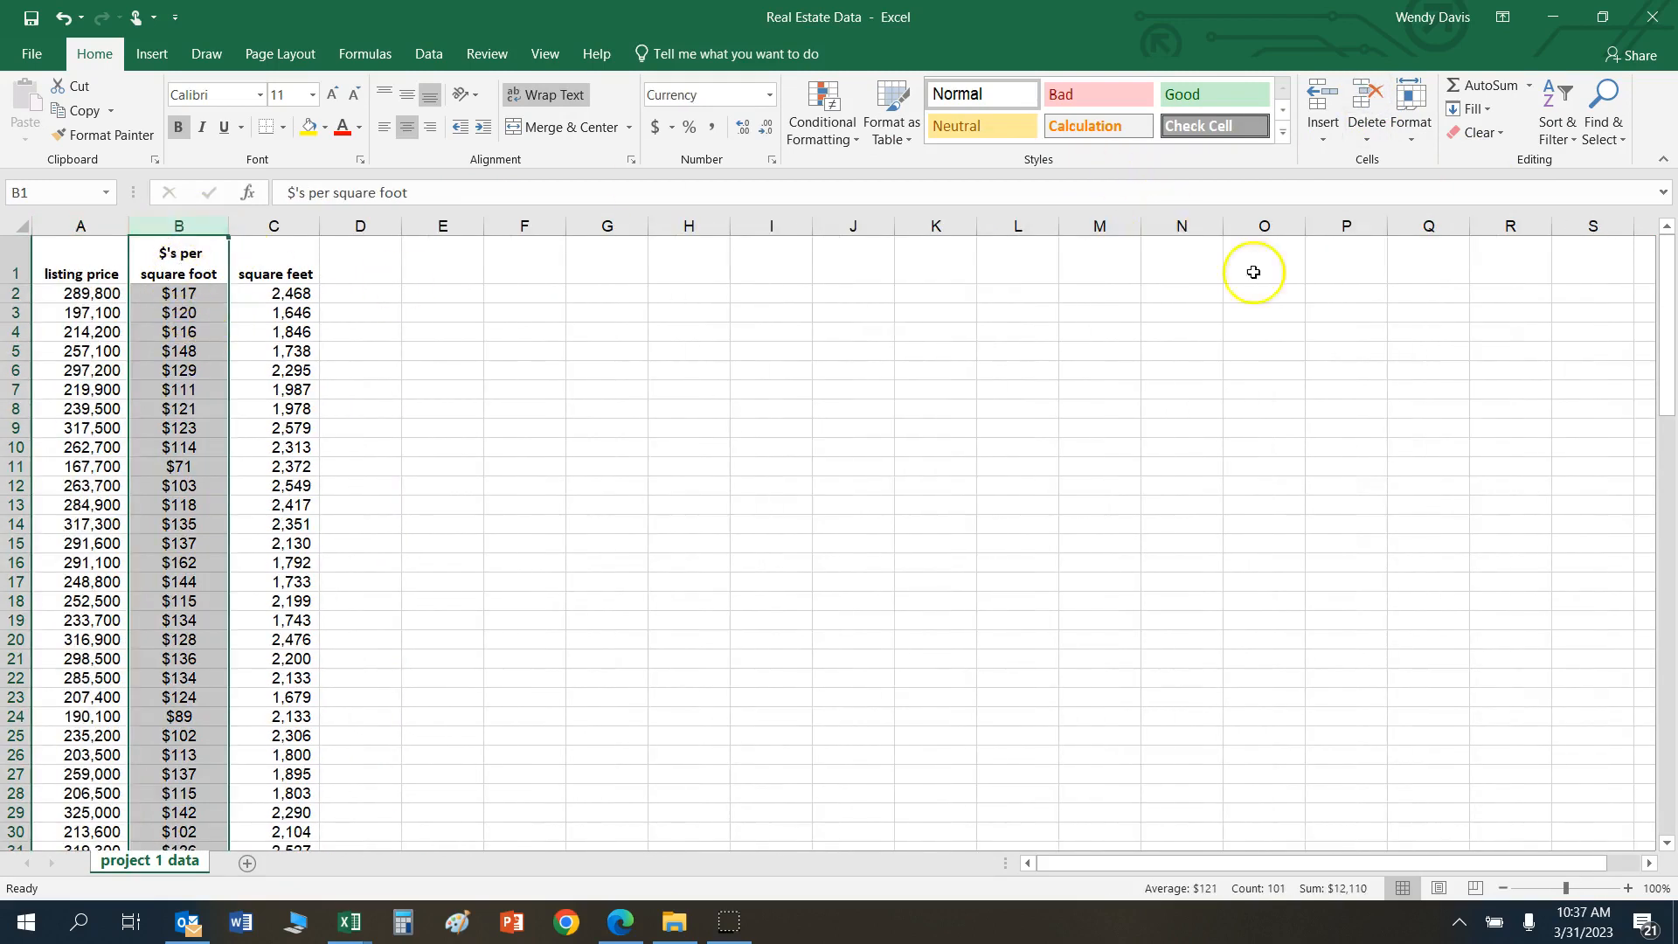
{"action": "left_click", "coordinate": [1369, 101]}
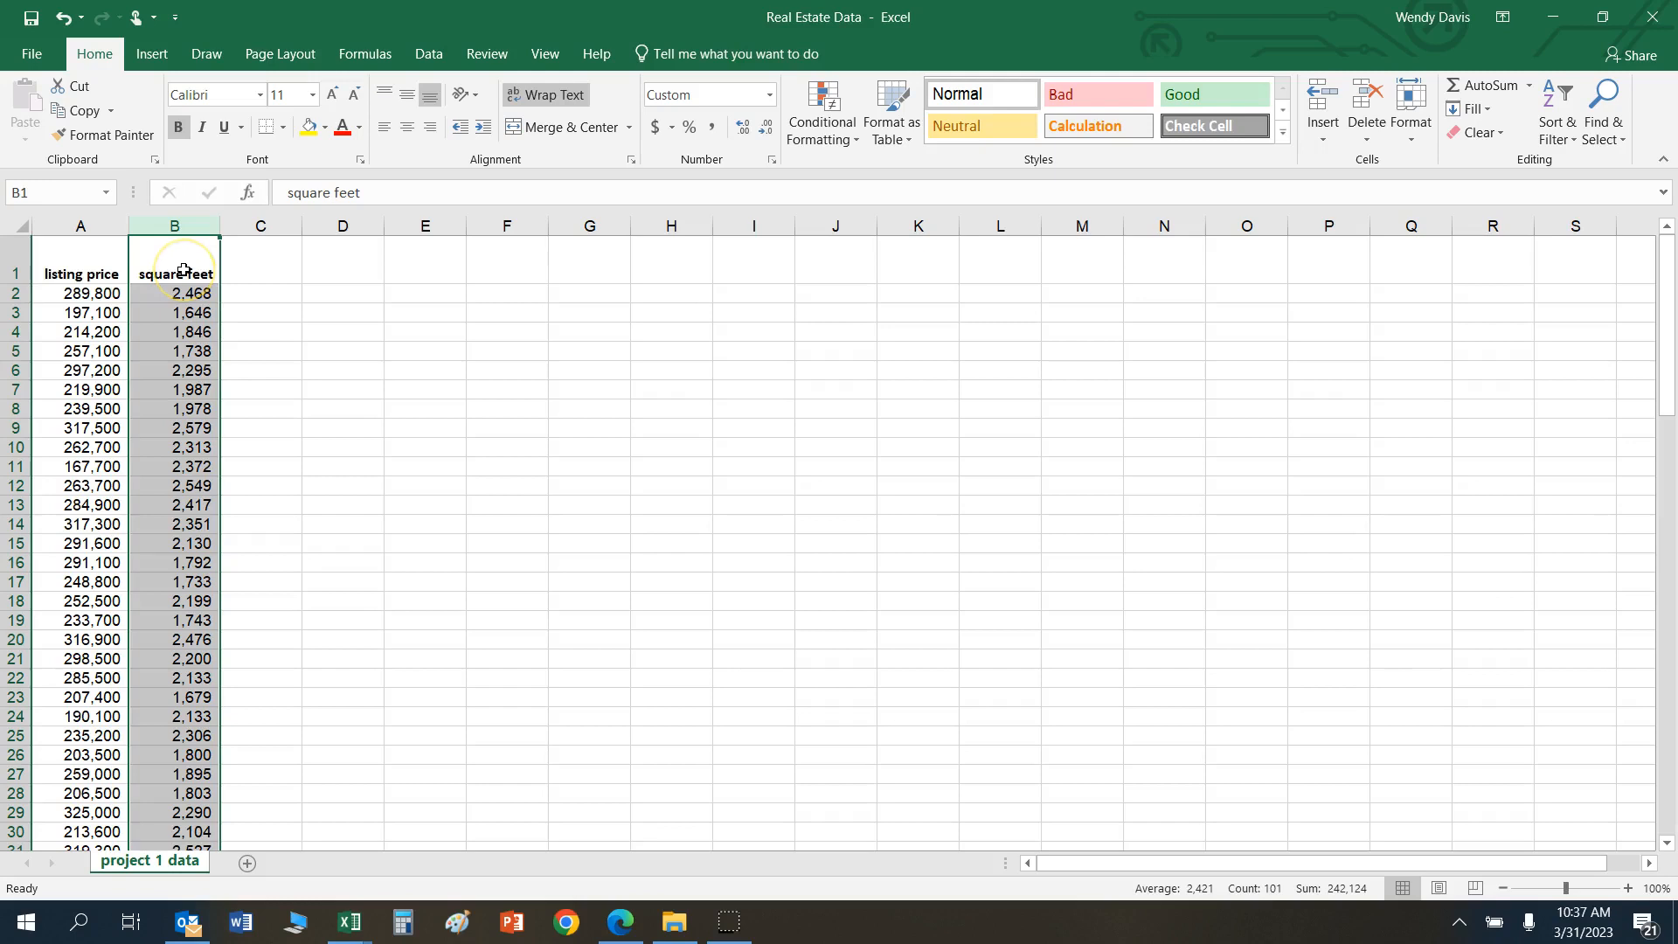
Step: Move the whole listing price column to column C, directly after the square feet column
{"action": "left_click", "coordinate": [83, 223]}
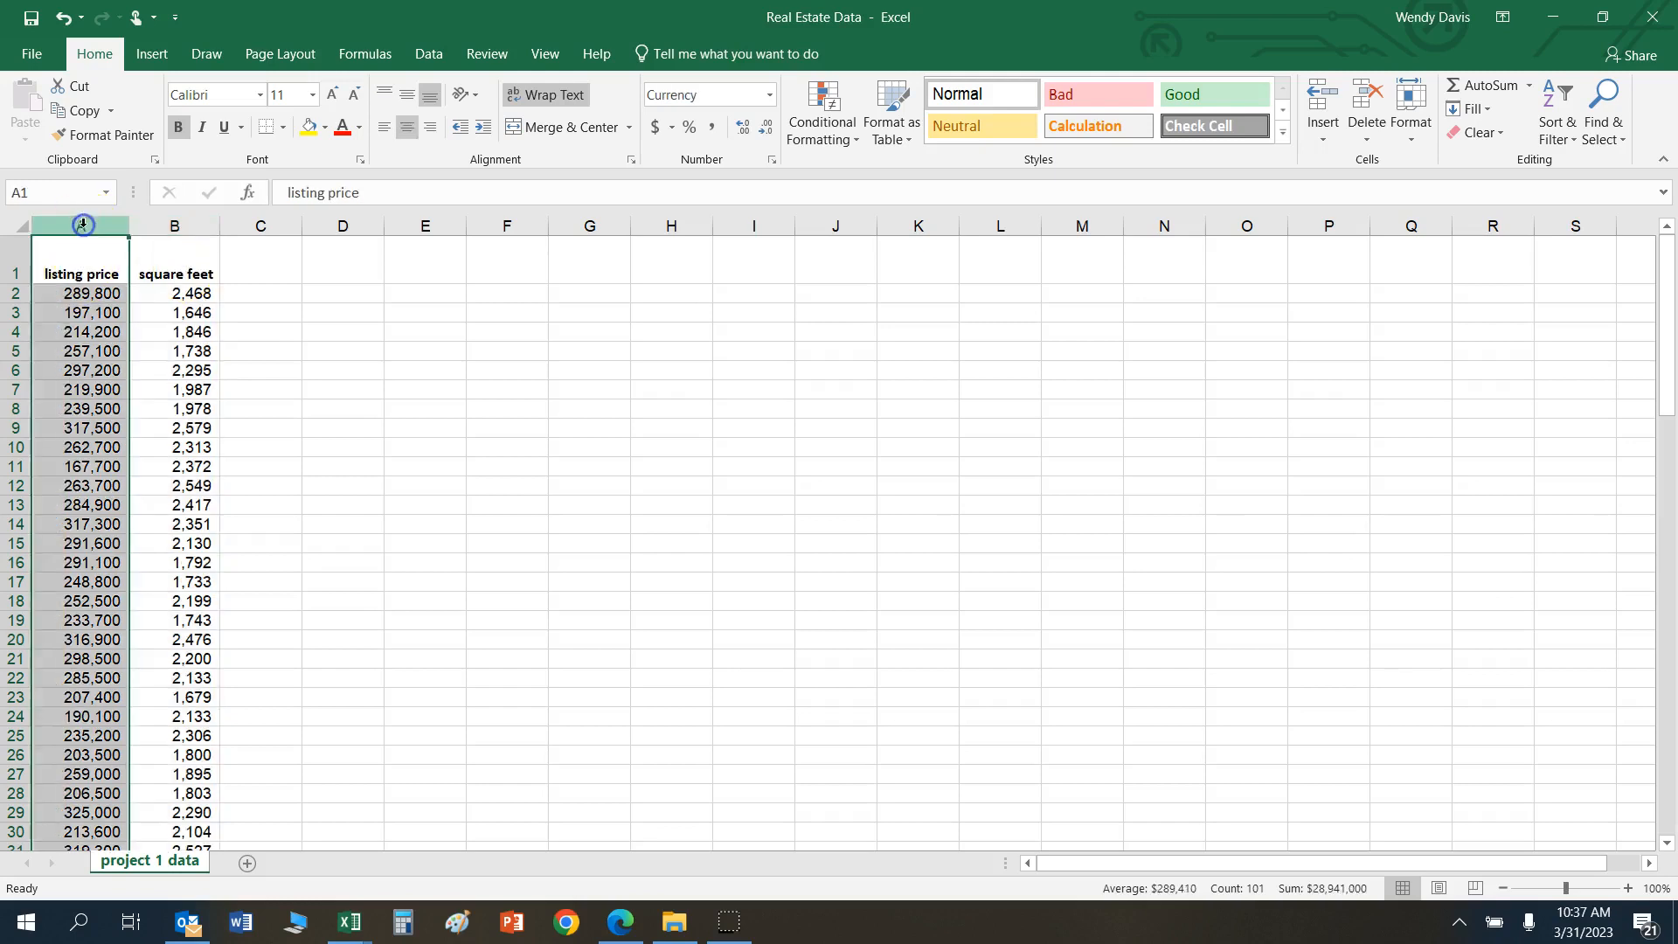
{"action": "scroll", "coordinate": [79, 664], "scroll_direction": "down", "scroll_amount": 10}
{"action": "scroll", "coordinate": [79, 673], "scroll_direction": "down", "scroll_amount": 7}
{"action": "scroll", "coordinate": [61, 524], "scroll_direction": "up", "scroll_amount": 9}
{"action": "scroll", "coordinate": [51, 406], "scroll_direction": "up", "scroll_amount": 8}
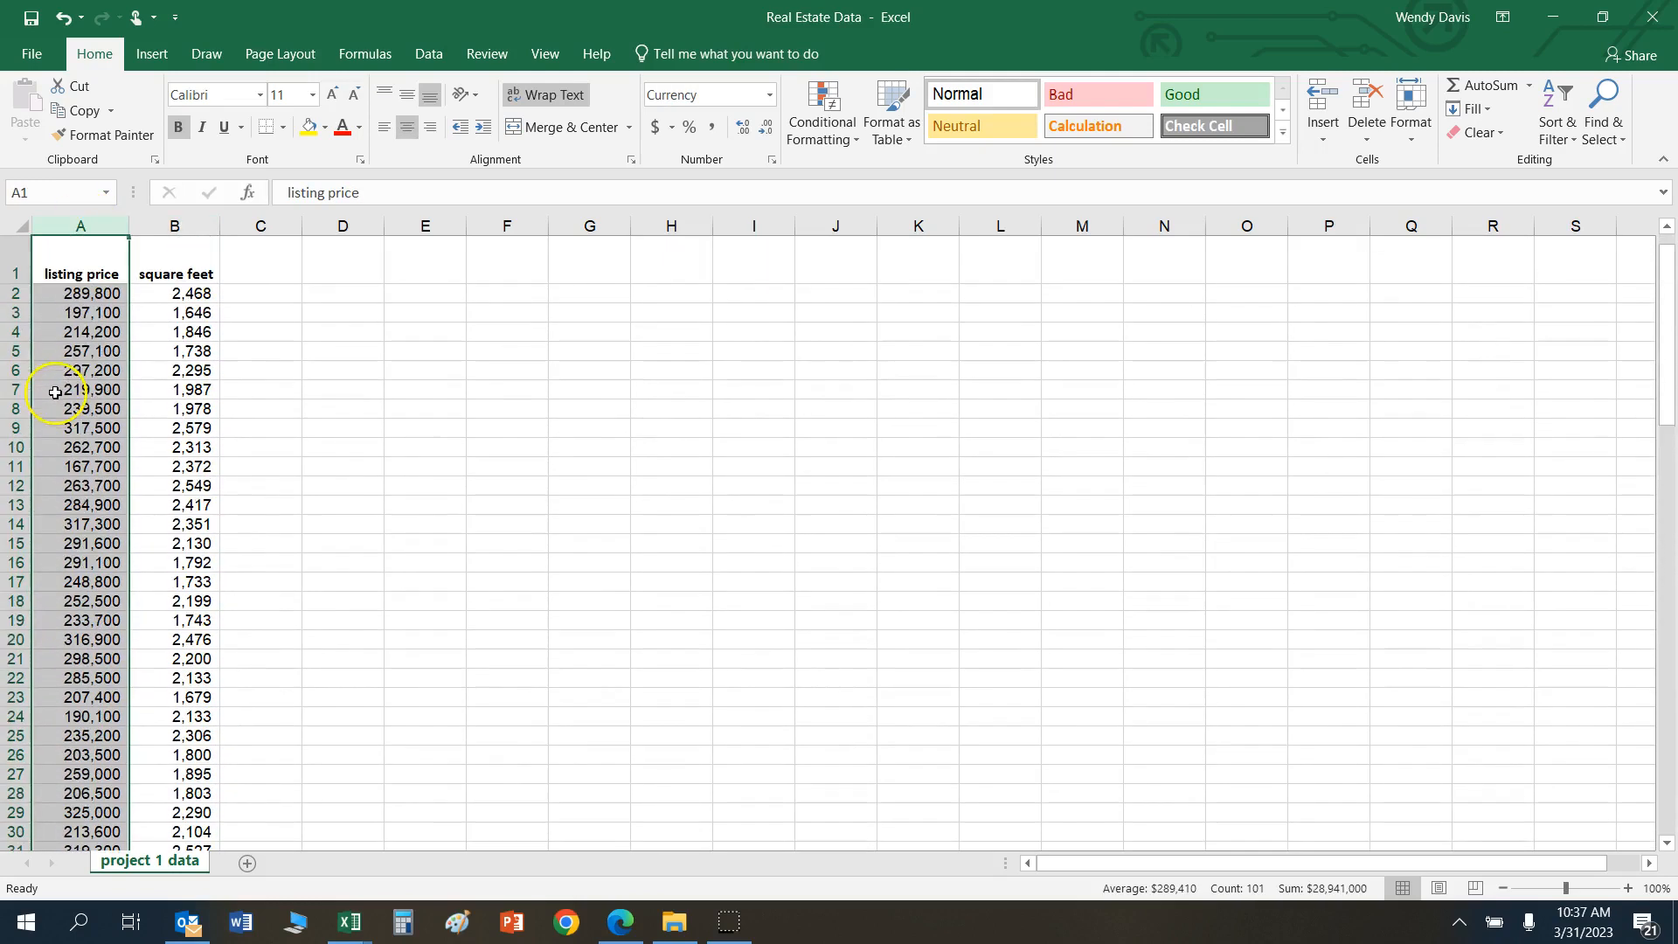
{"action": "left_click", "coordinate": [76, 87]}
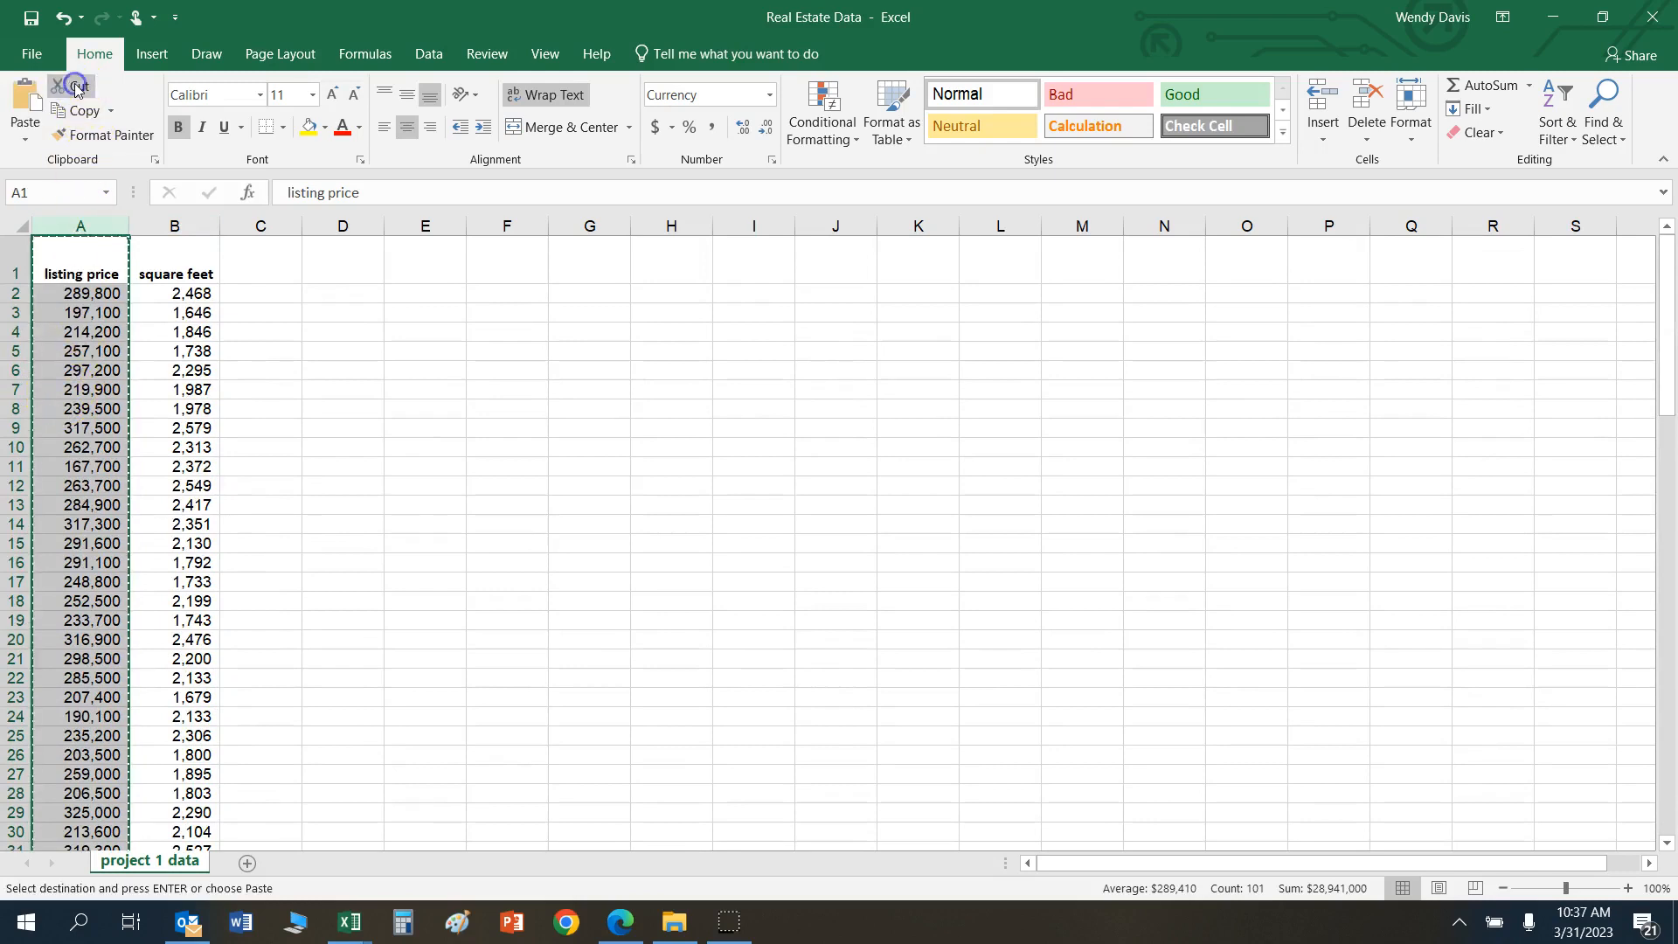
{"action": "left_click", "coordinate": [266, 250]}
{"action": "left_click", "coordinate": [32, 103]}
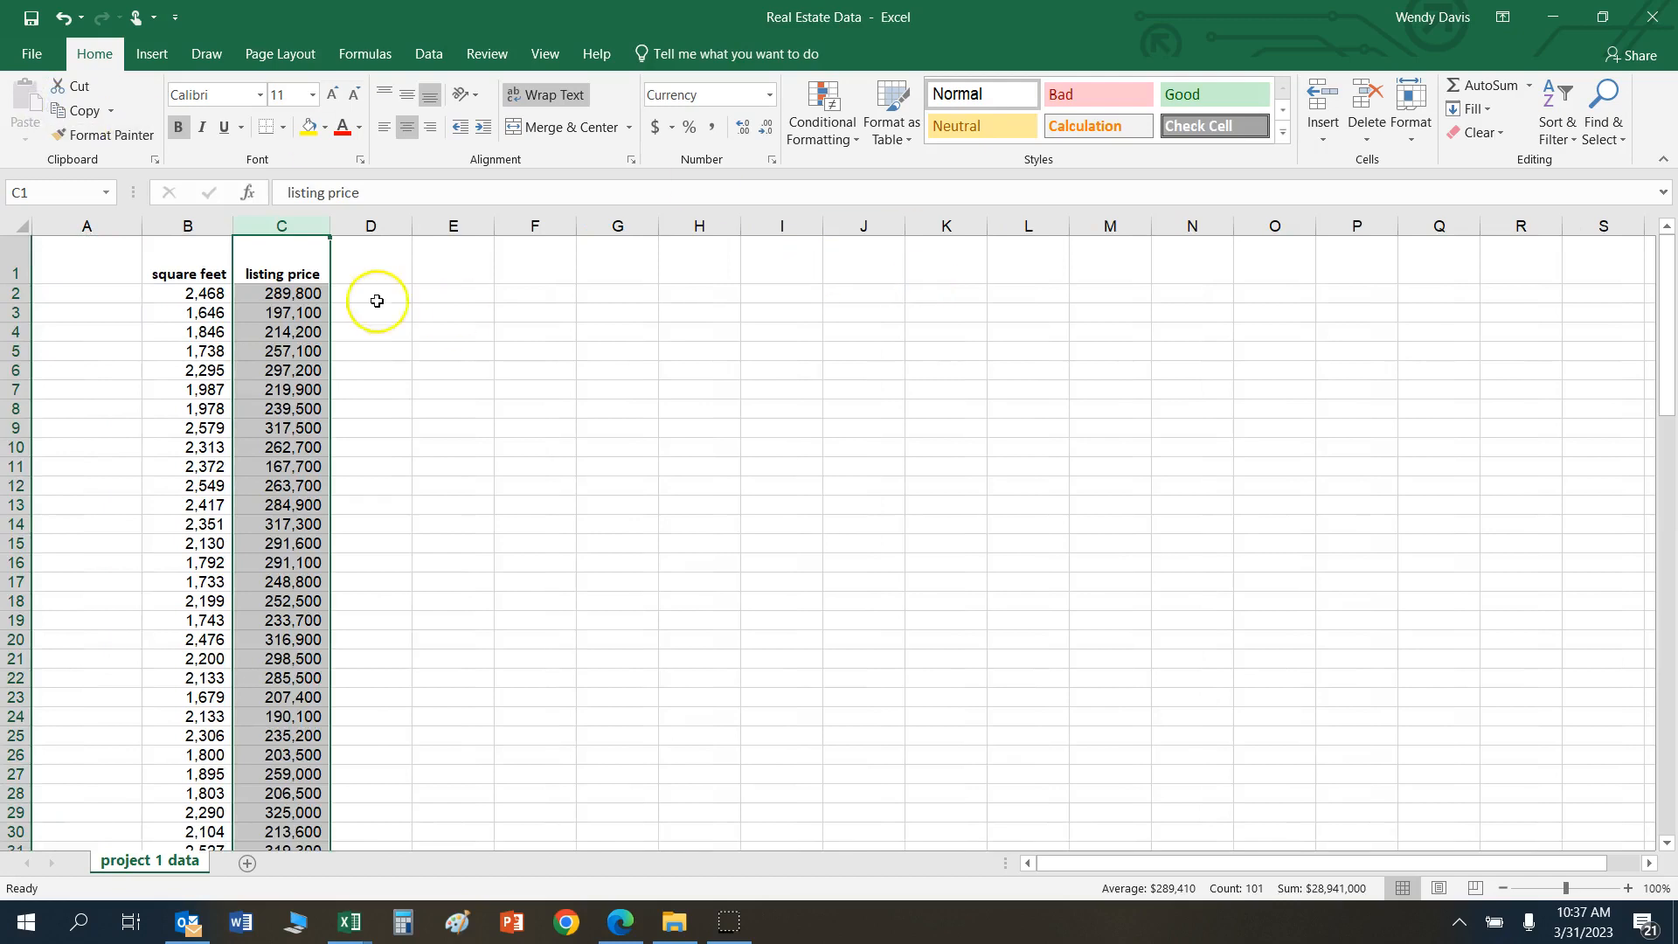
Step: Insert an X Y scatter chart of the square feet and listing price data, with square feet on the horizontal axis
{"action": "left_click_drag", "start_coordinate": [186, 261], "coordinate": [332, 778]}
{"action": "scroll", "coordinate": [447, 423], "scroll_direction": "up", "scroll_amount": 8}
{"action": "scroll", "coordinate": [447, 423], "scroll_direction": "up", "scroll_amount": 16}
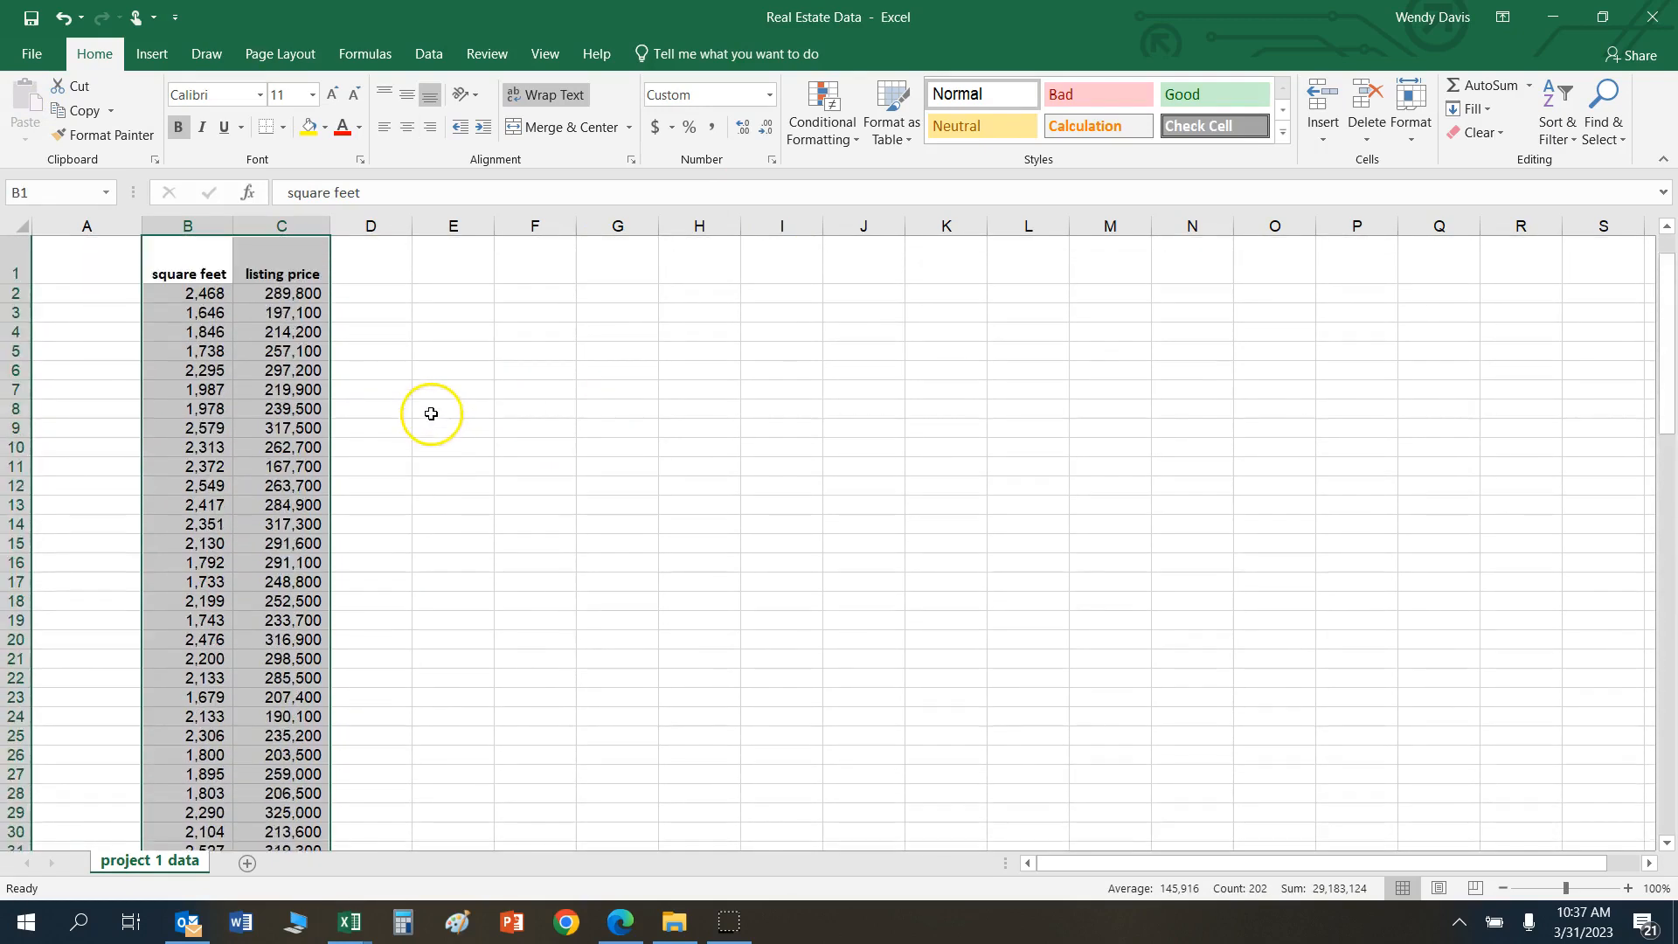
{"action": "left_click", "coordinate": [152, 54]}
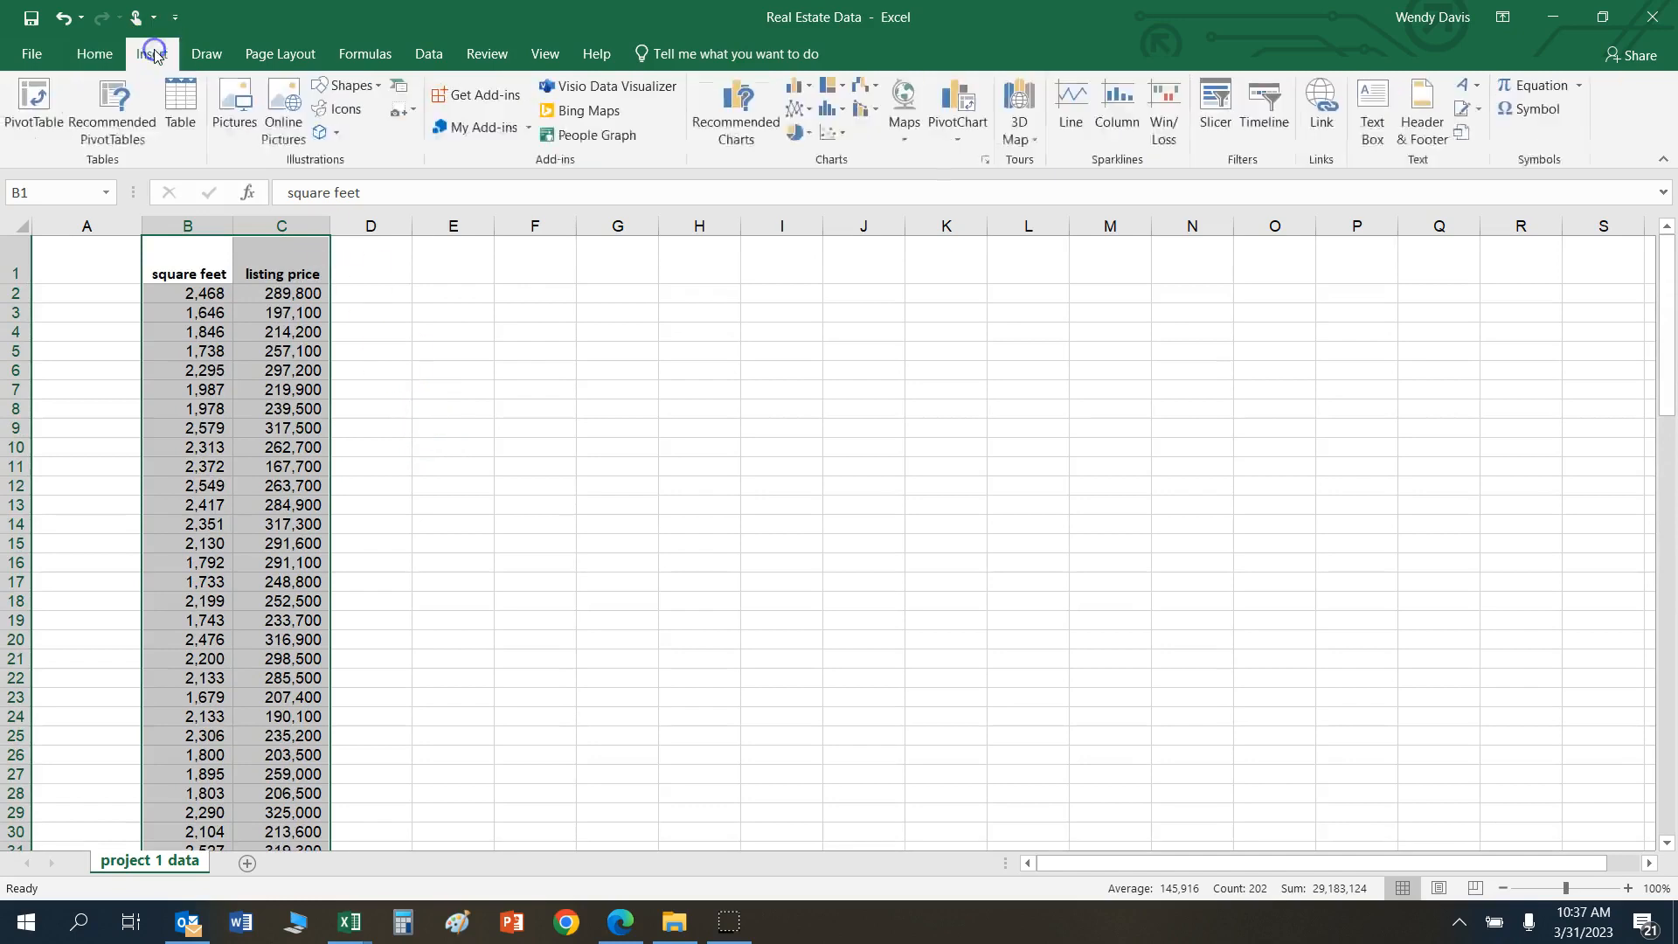
{"action": "left_click", "coordinate": [743, 98]}
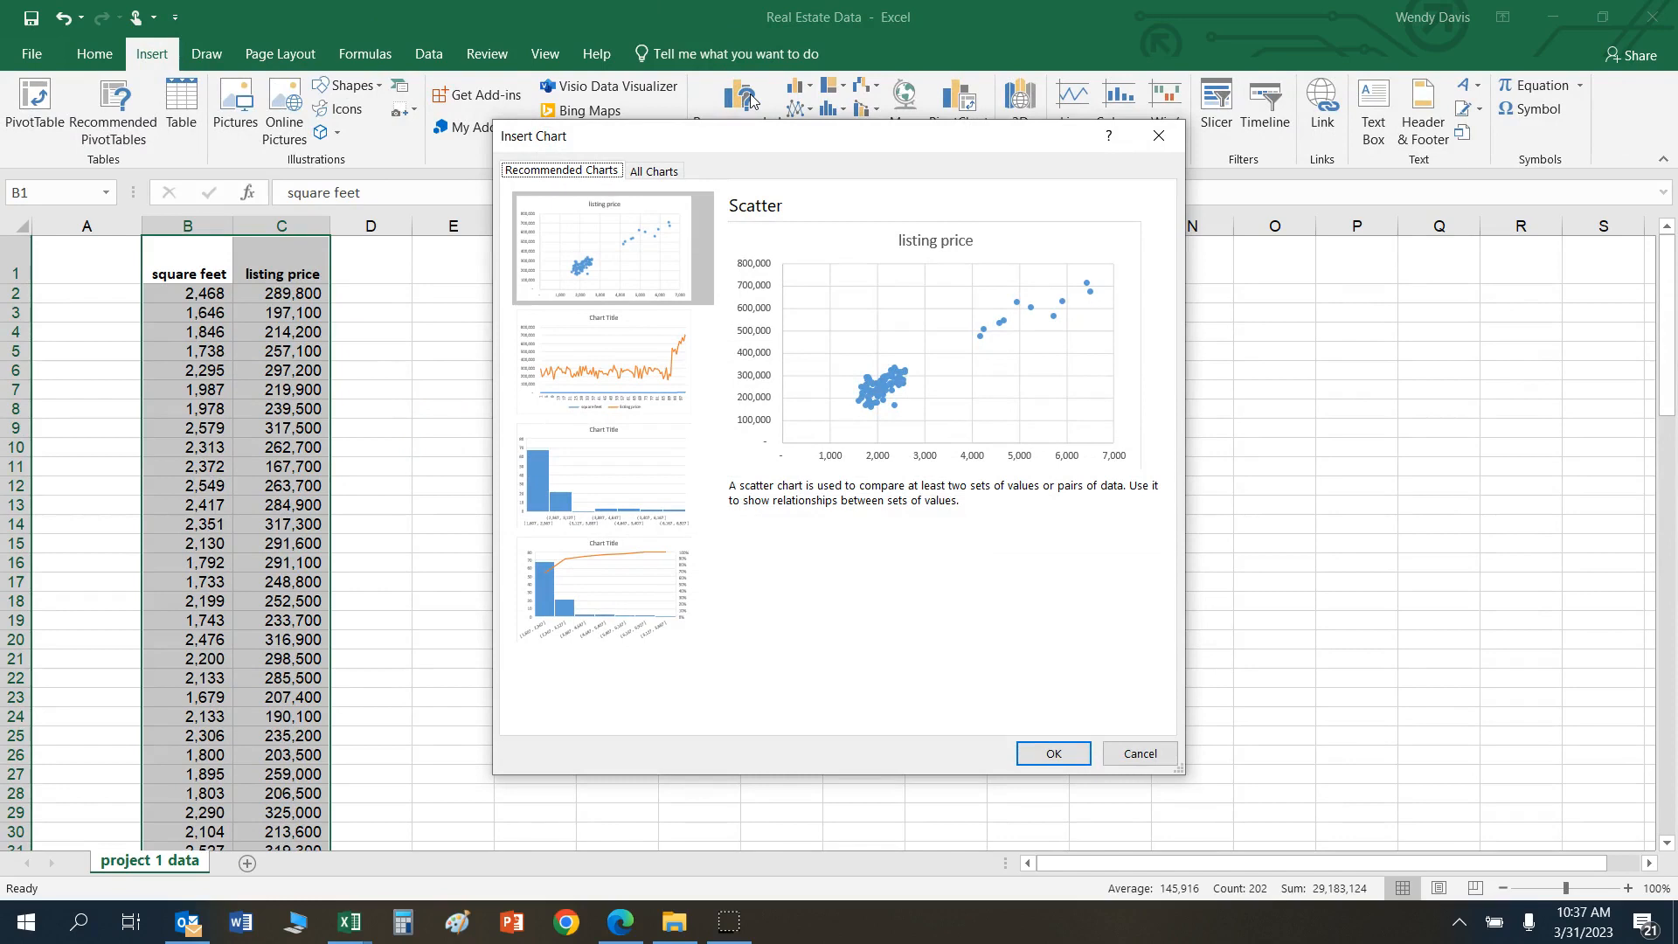
{"action": "left_click", "coordinate": [654, 170]}
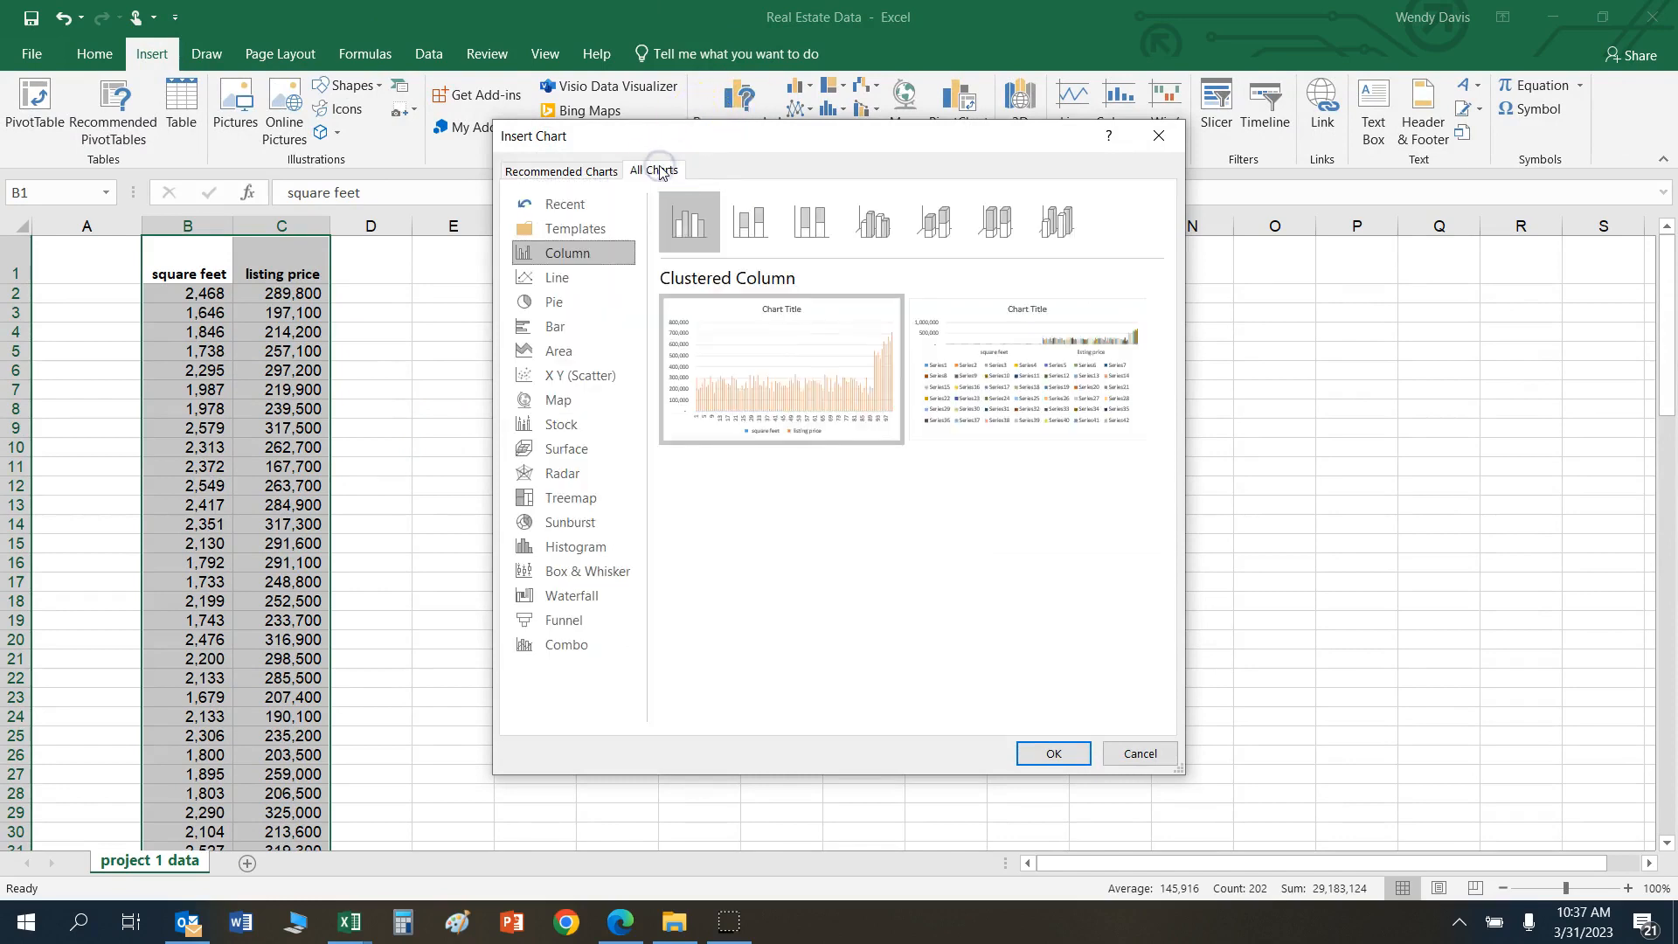
{"action": "left_click", "coordinate": [593, 376]}
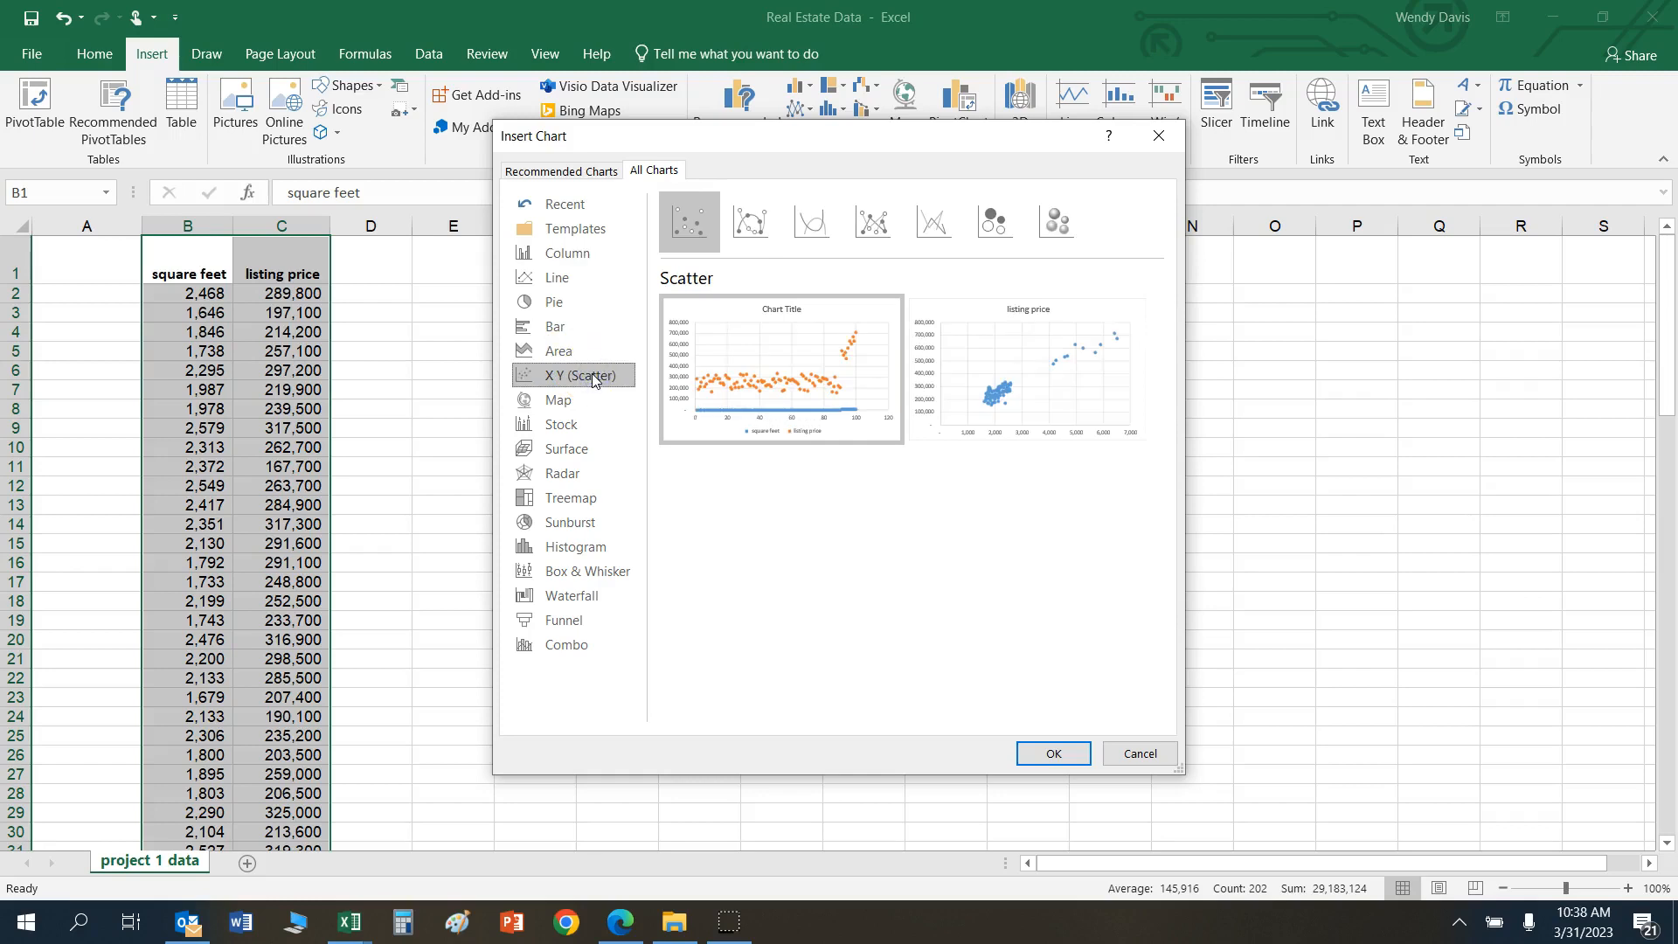
{"action": "mouse_move", "coordinate": [1022, 378]}
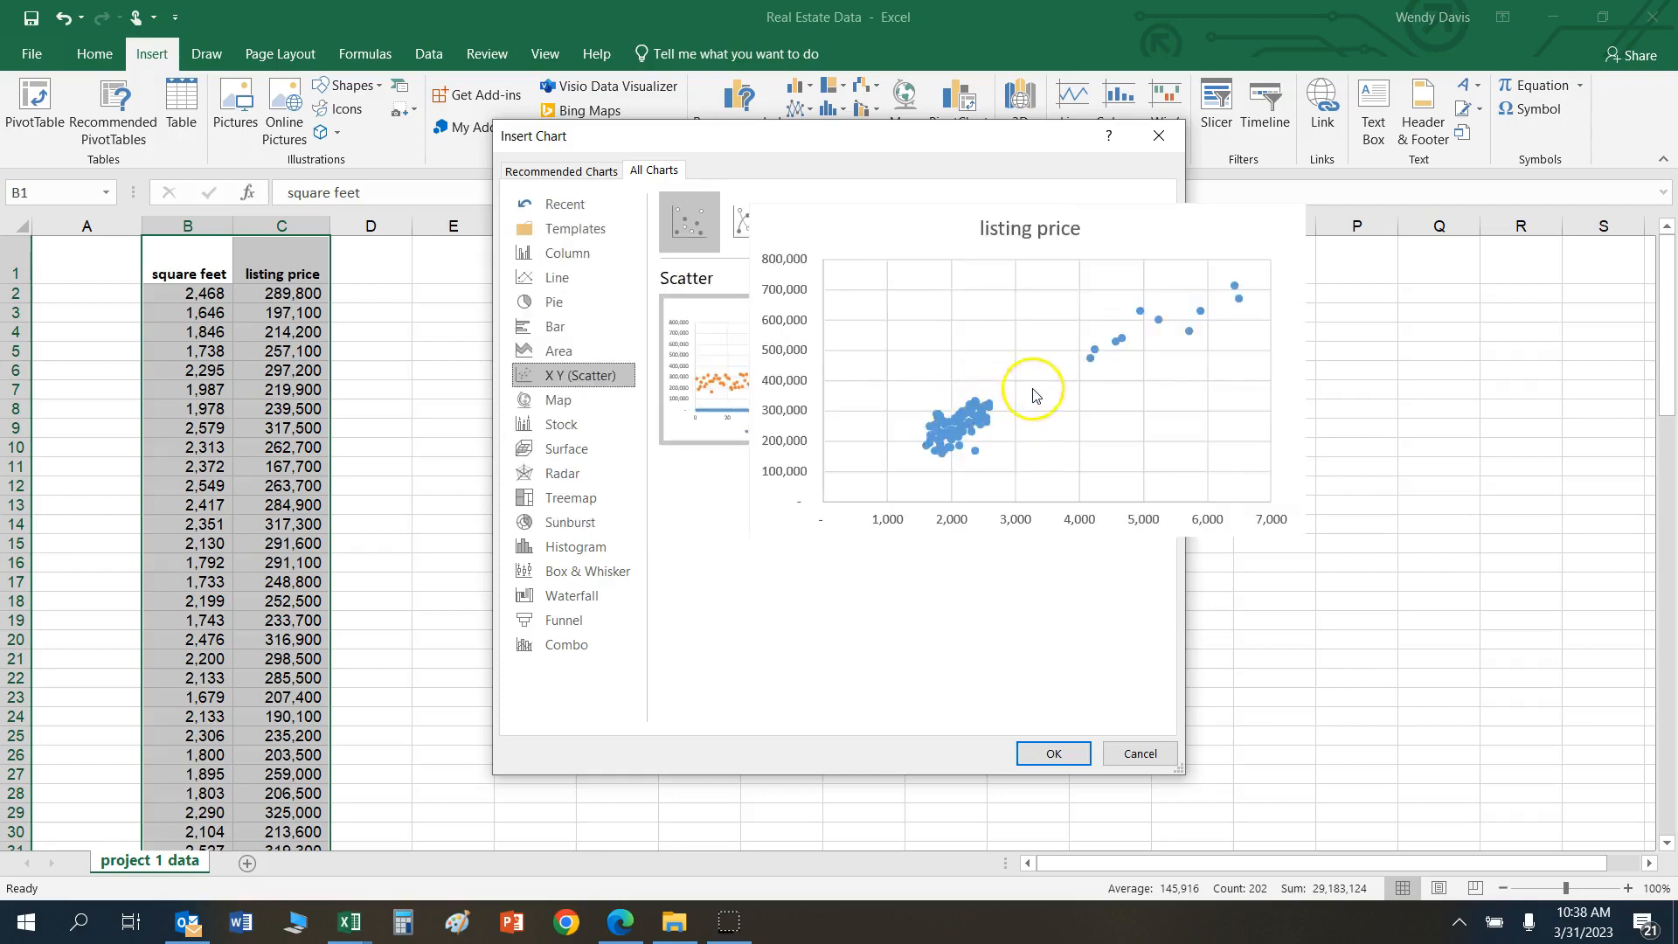
{"action": "left_click", "coordinate": [1066, 754]}
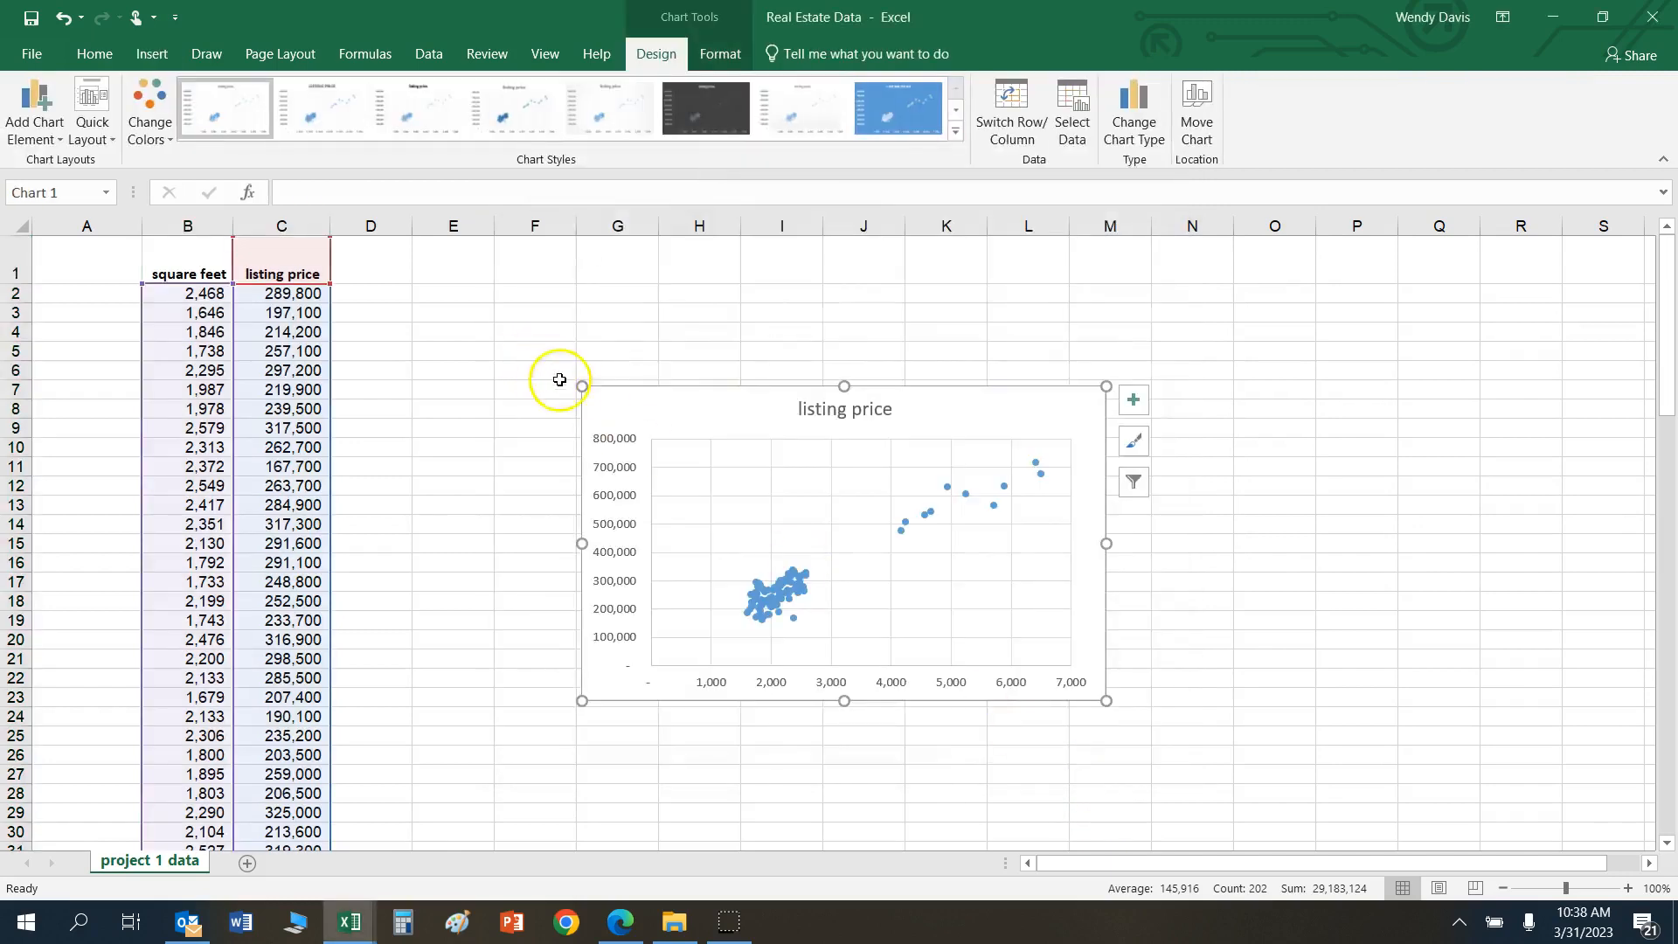
Step: Enlarge the scatter chart so it spans roughly columns E to N beside the data, from row 2 down to row 23
{"action": "left_click_drag", "start_coordinate": [583, 386], "coordinate": [449, 295]}
{"action": "left_click", "coordinate": [1133, 507]}
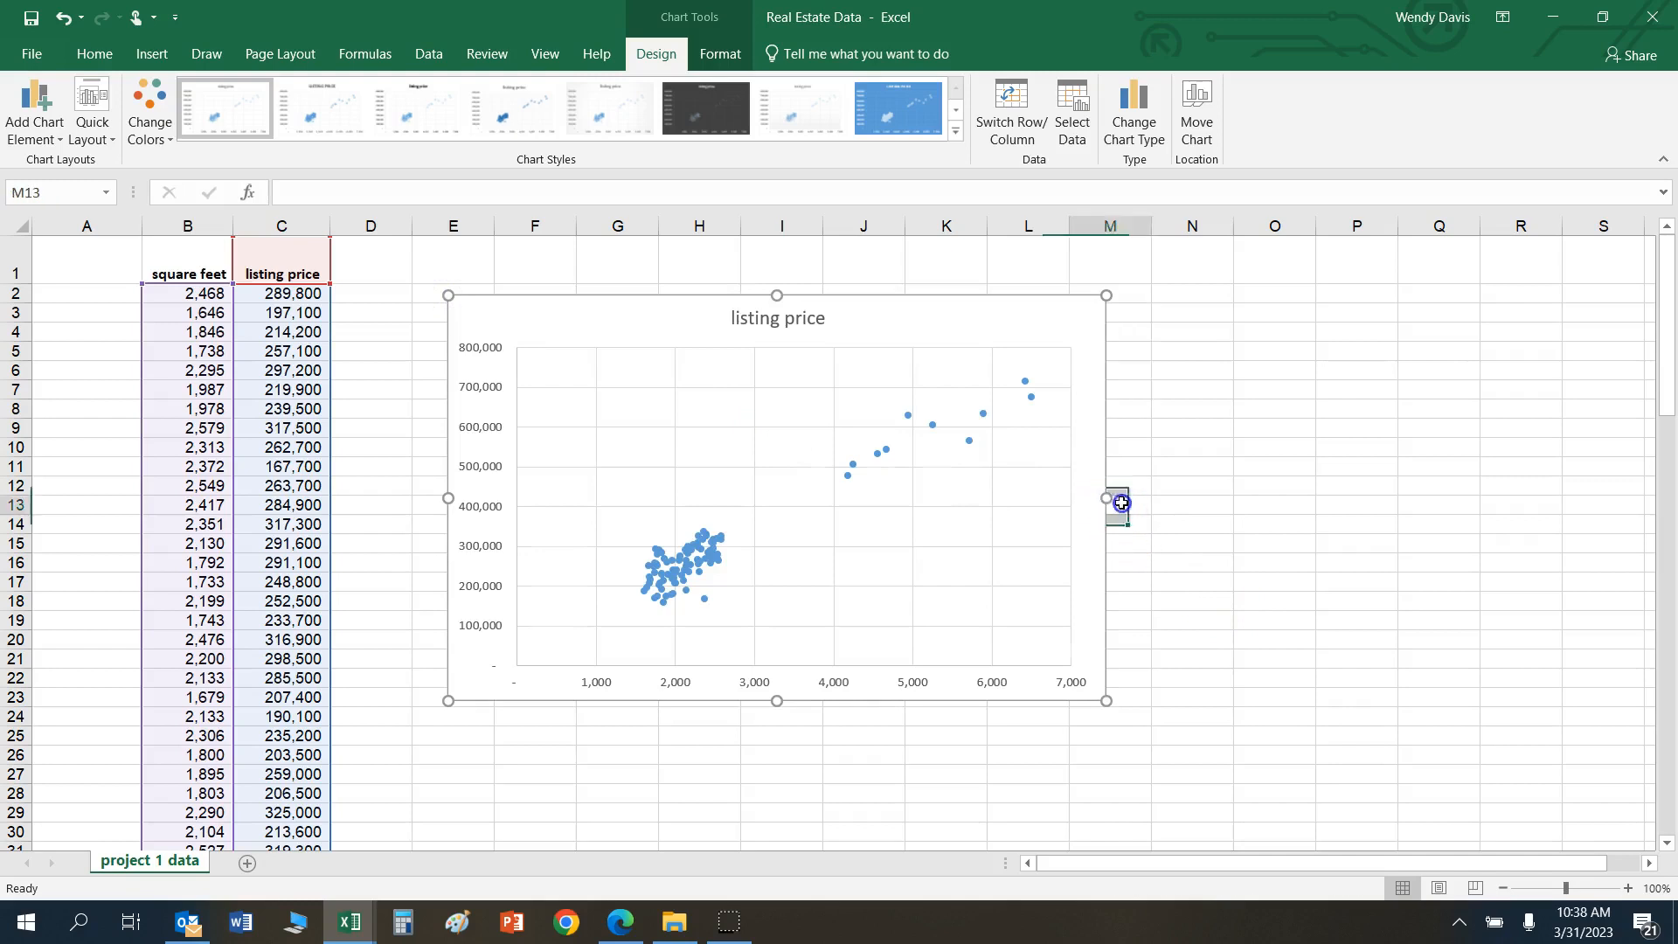
{"action": "left_click", "coordinate": [1063, 492]}
{"action": "left_click_drag", "start_coordinate": [1107, 499], "coordinate": [1261, 498]}
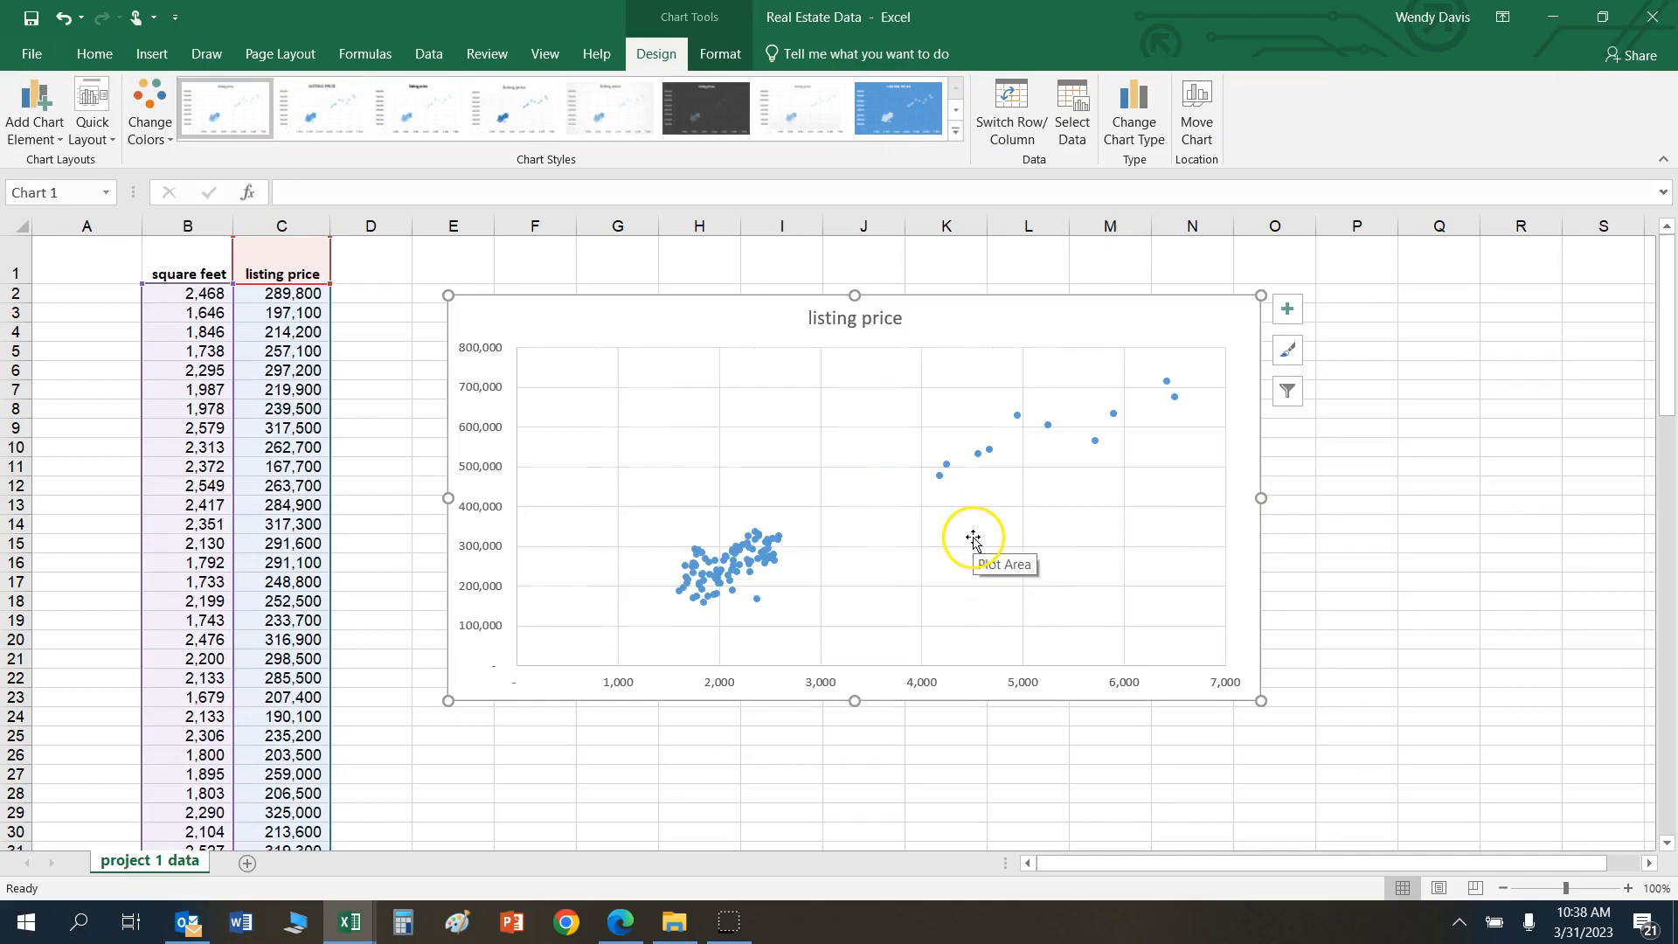
Step: Add primary horizontal and primary vertical axis titles to the scatter chart
{"action": "mouse_move", "coordinate": [756, 609]}
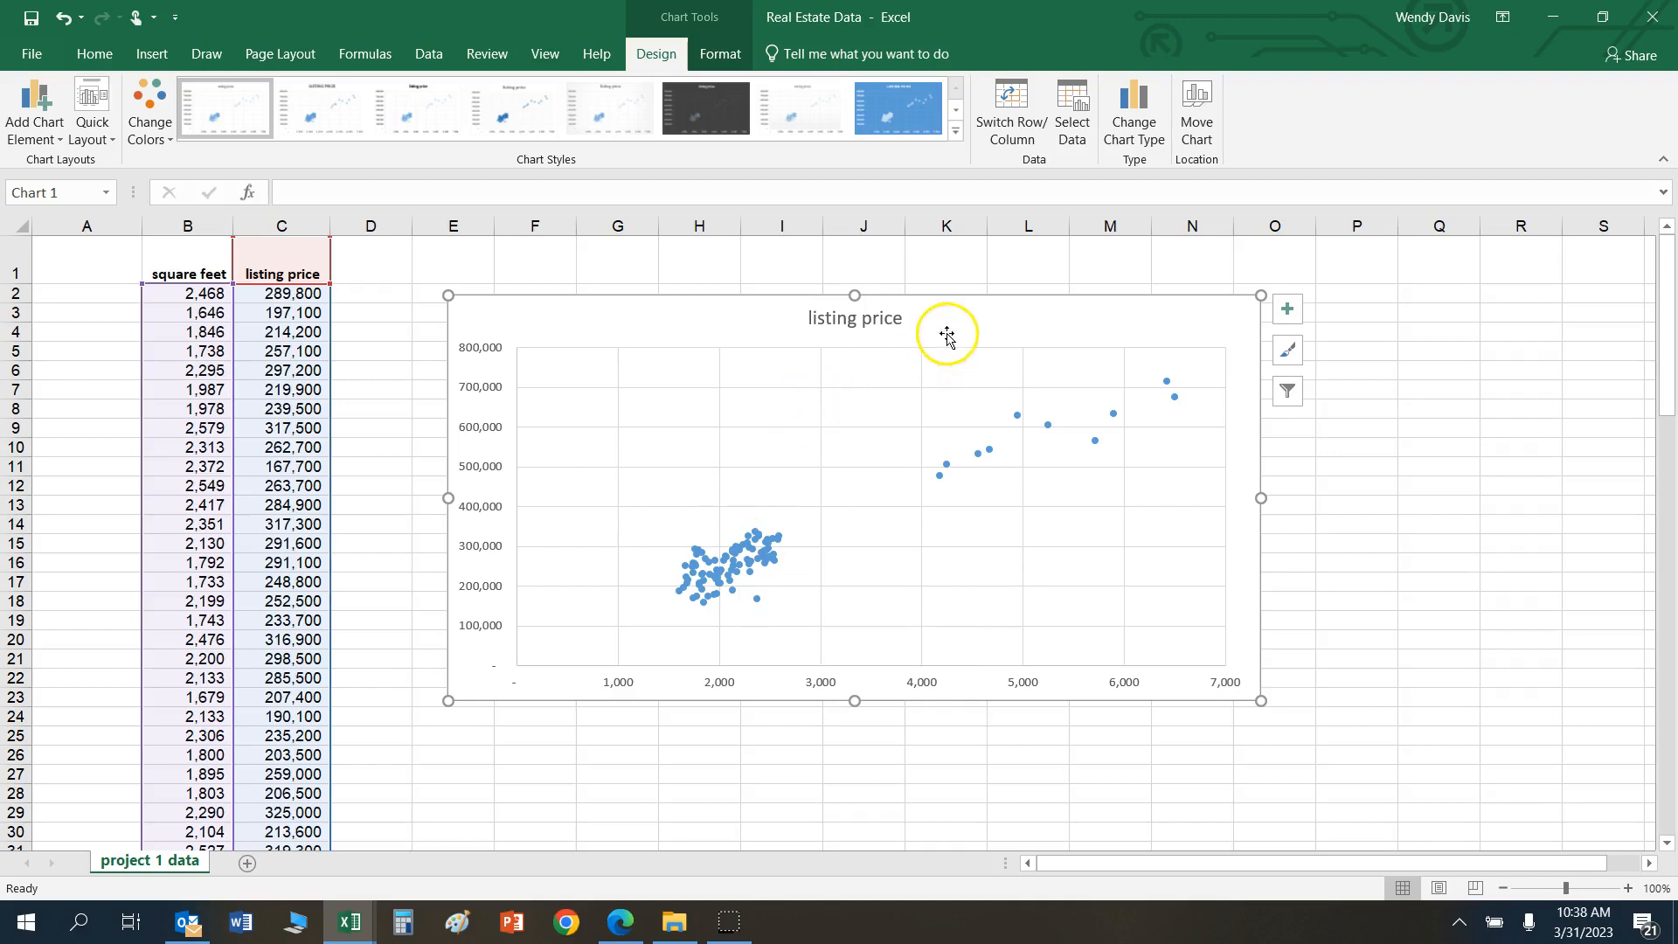
{"action": "left_click", "coordinate": [1290, 309]}
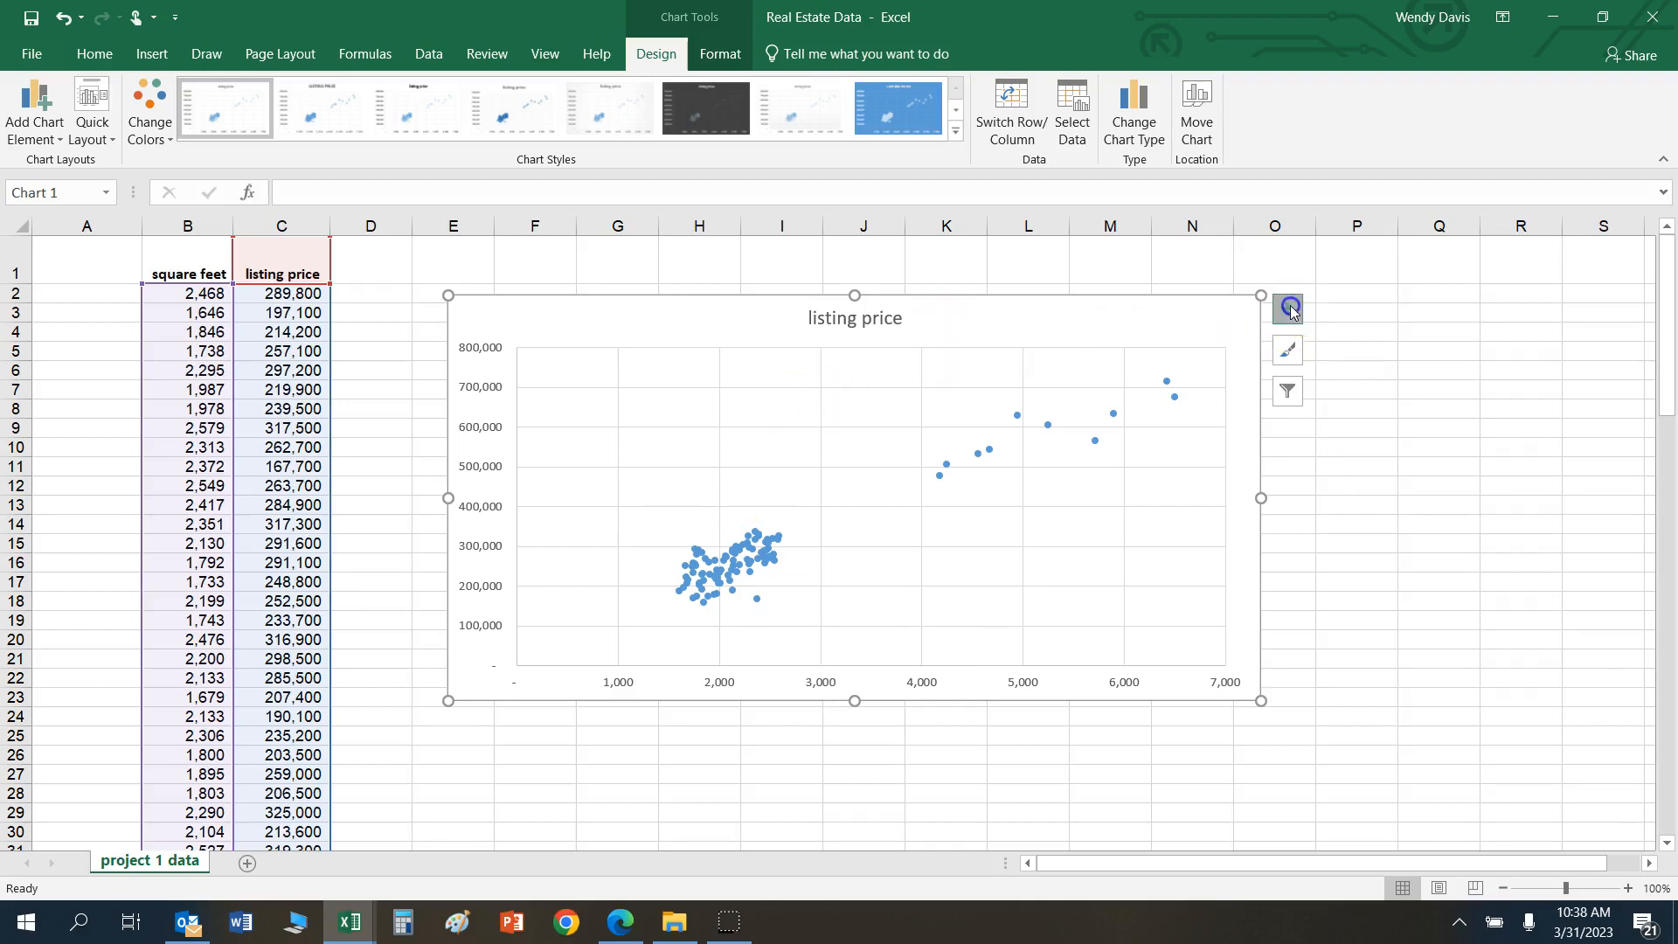
{"action": "left_click", "coordinate": [1336, 359]}
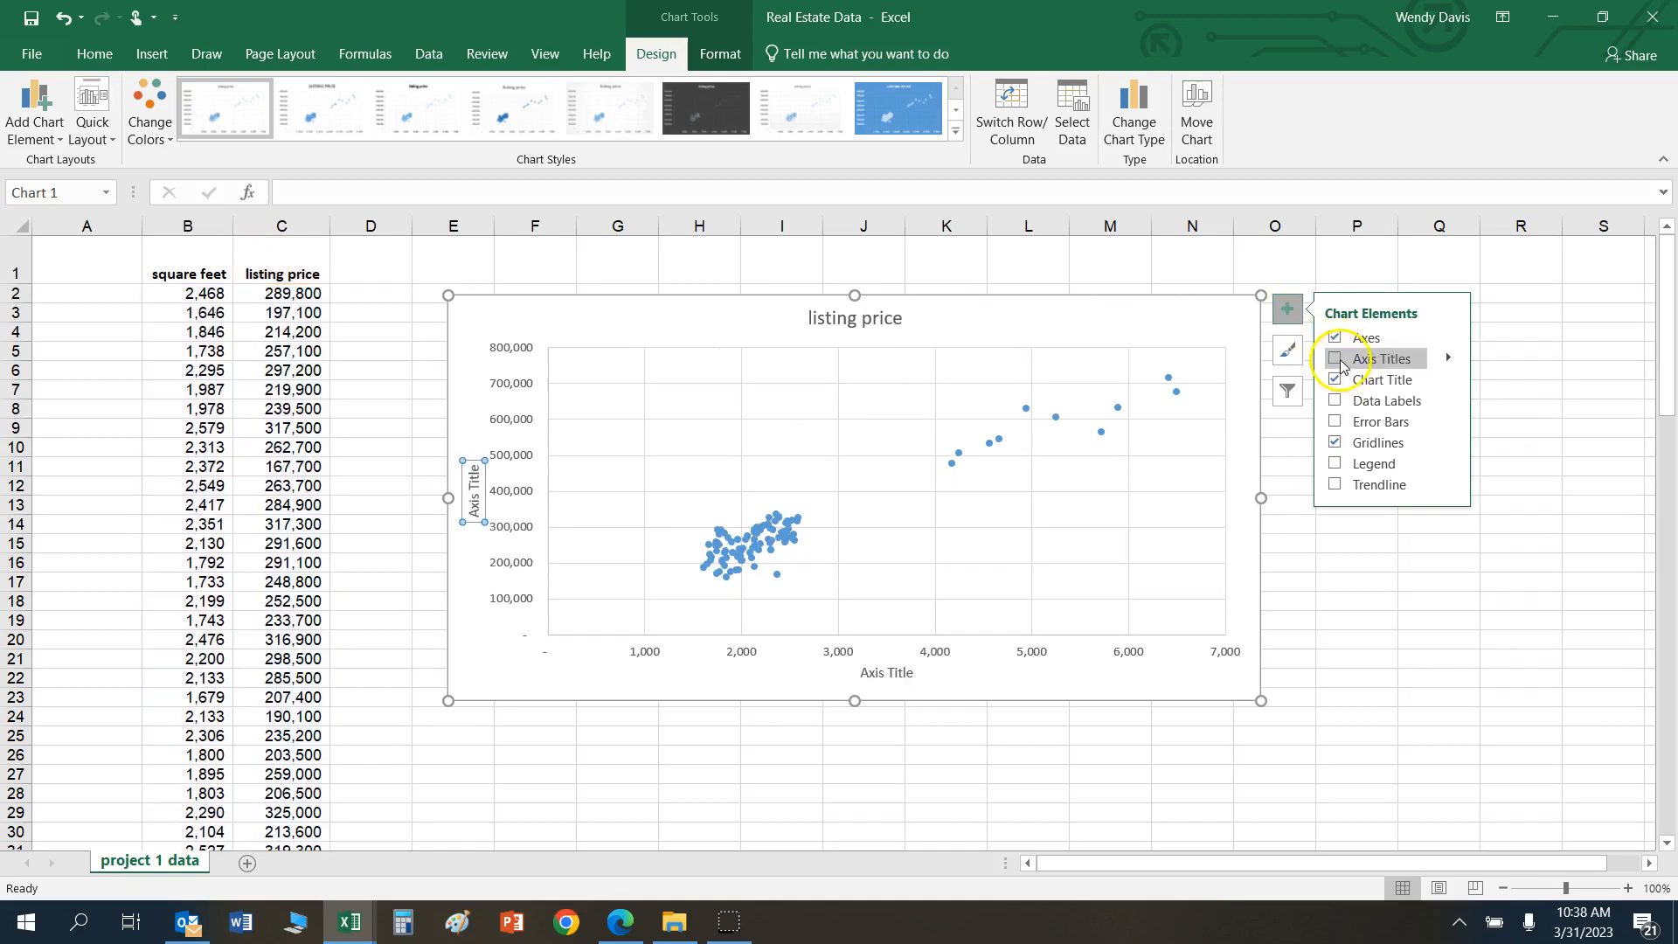
{"action": "left_click", "coordinate": [1455, 359]}
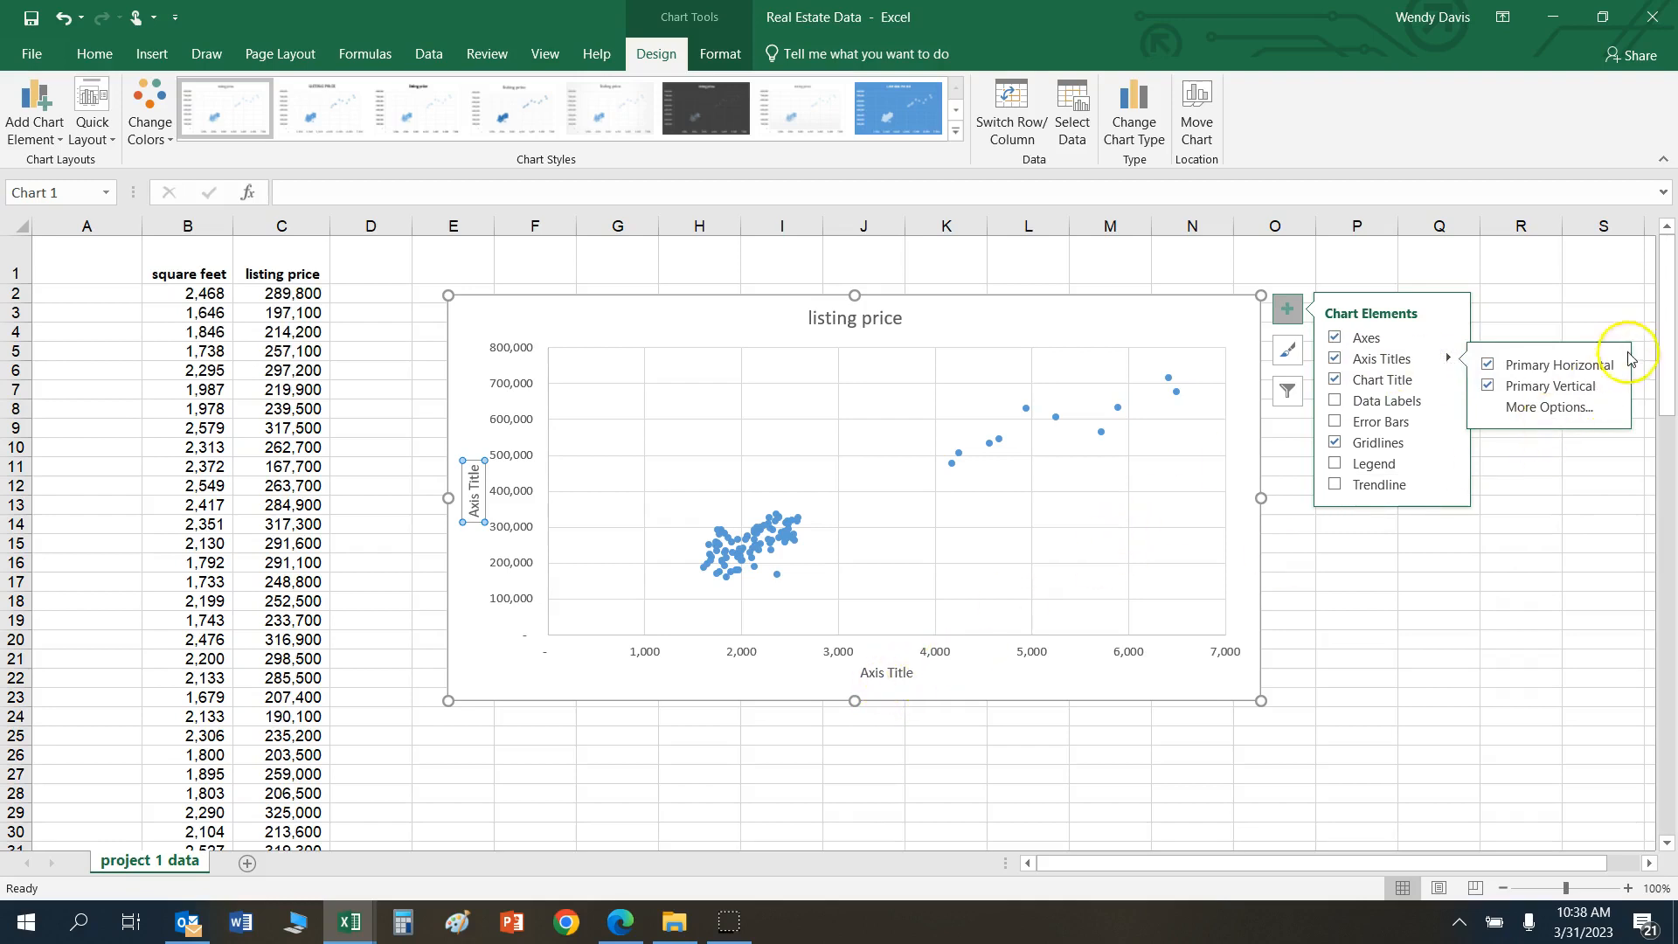
Step: Replace the horizontal axis title's placeholder text with "Square feet"
{"action": "double_click", "coordinate": [900, 674]}
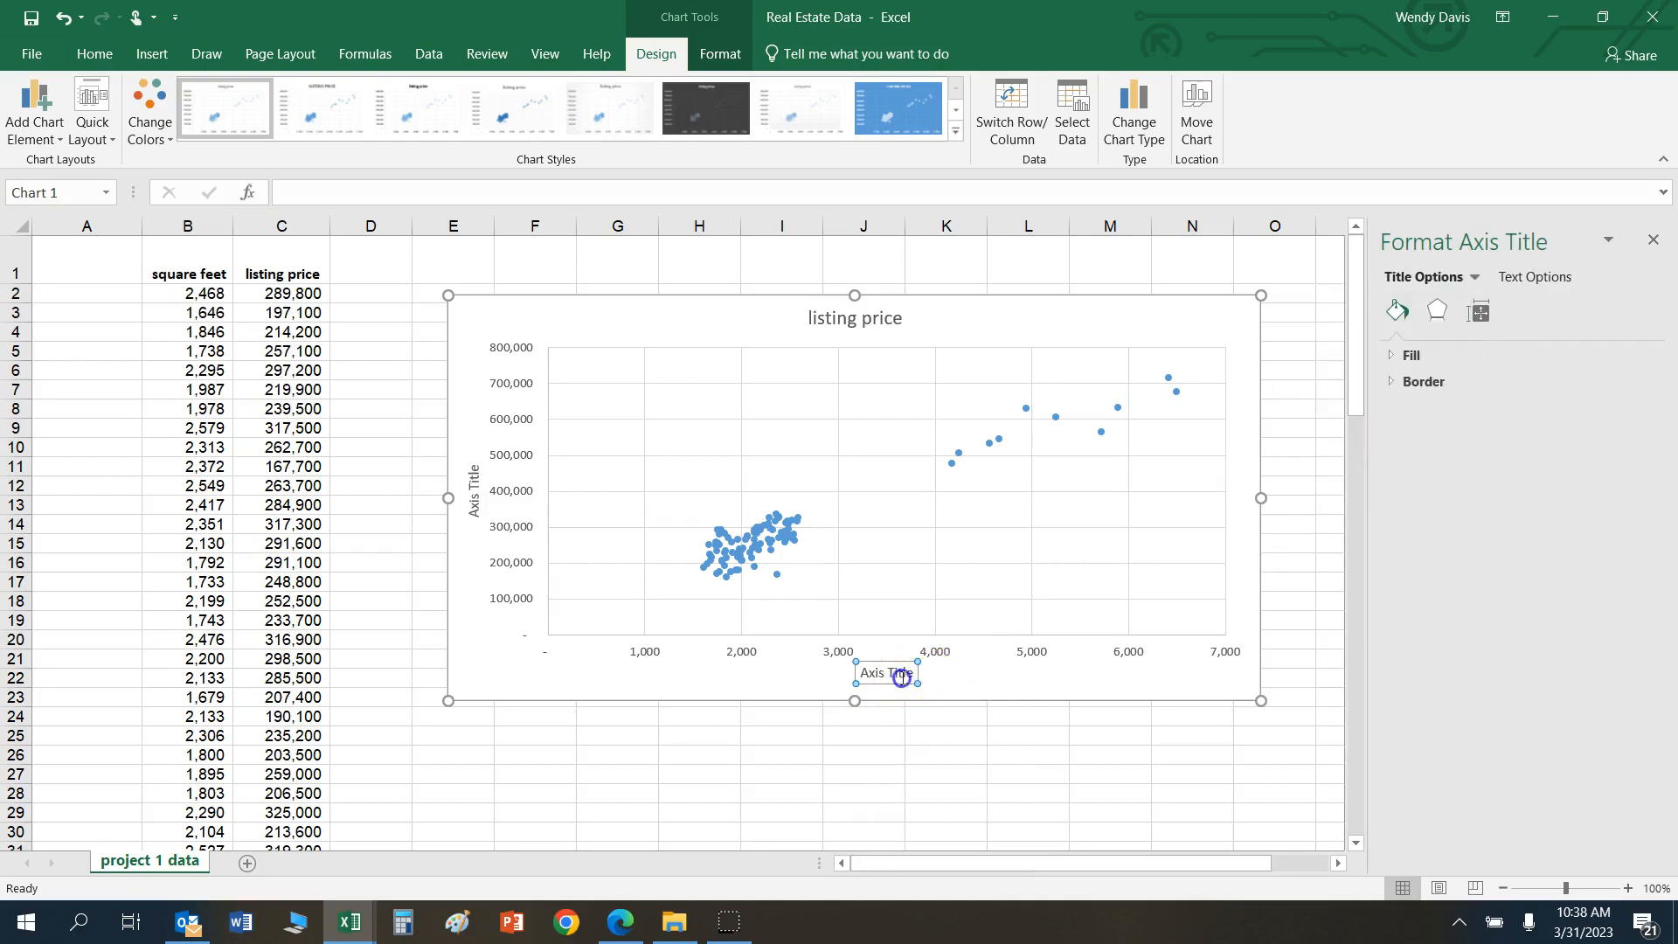
{"action": "key", "text": "BackSpace"}
{"action": "key", "text": "BackSpace"}
{"action": "key", "text": "BackSpace"}
{"action": "key", "text": "BackSpace"}
{"action": "key", "text": "BackSpace"}
{"action": "key", "text": "BackSpace"}
{"action": "key", "text": "BackSpace"}
{"action": "key", "text": "BackSpace"}
{"action": "key", "text": "BackSpace"}
{"action": "key", "text": "BackSpace"}
{"action": "type", "text": "Square feet"}
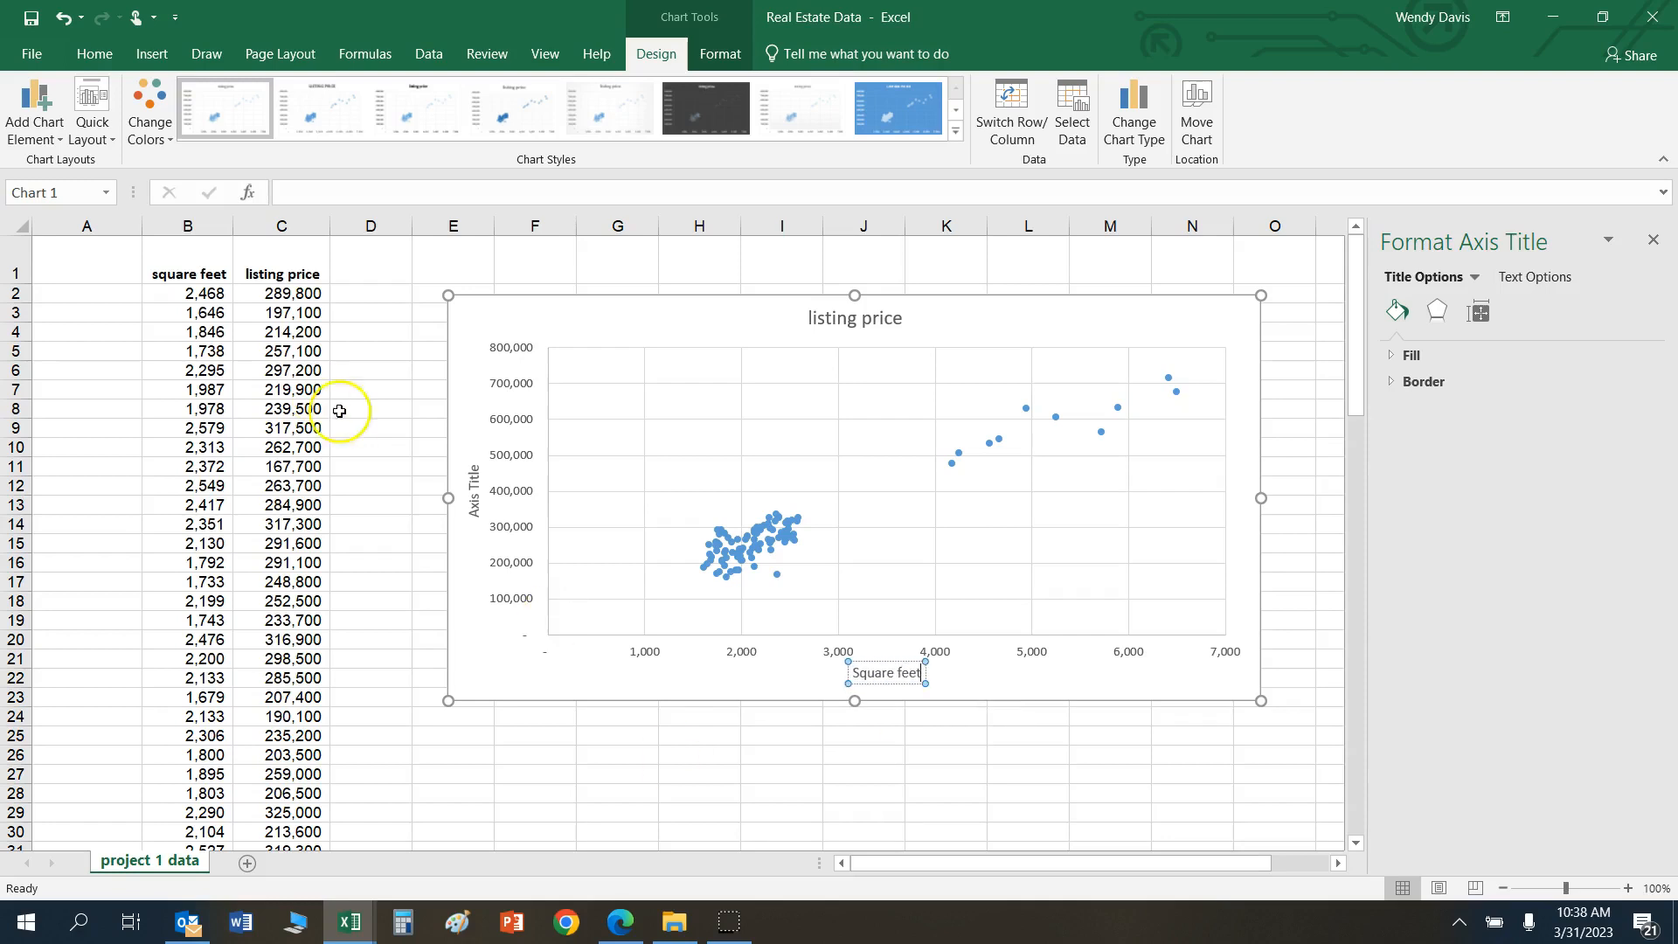
Step: Replace the vertical axis title's placeholder text with "List price"
{"action": "left_click", "coordinate": [473, 476]}
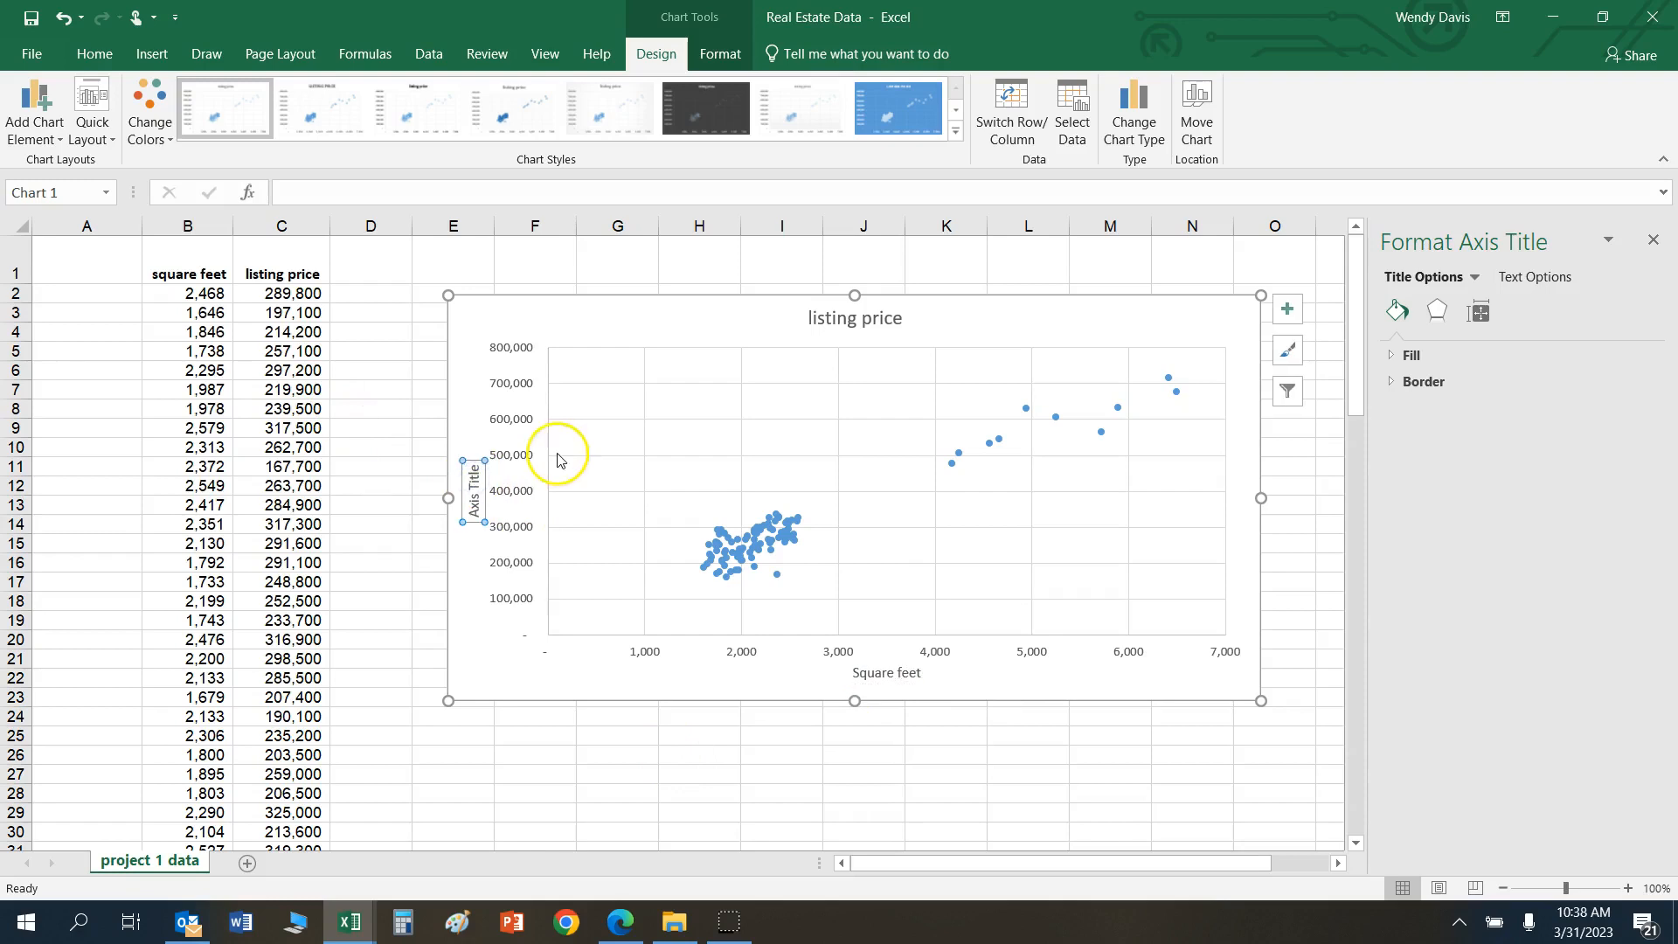
{"action": "left_click", "coordinate": [472, 475]}
{"action": "key", "text": "BackSpace"}
{"action": "key", "text": "BackSpace"}
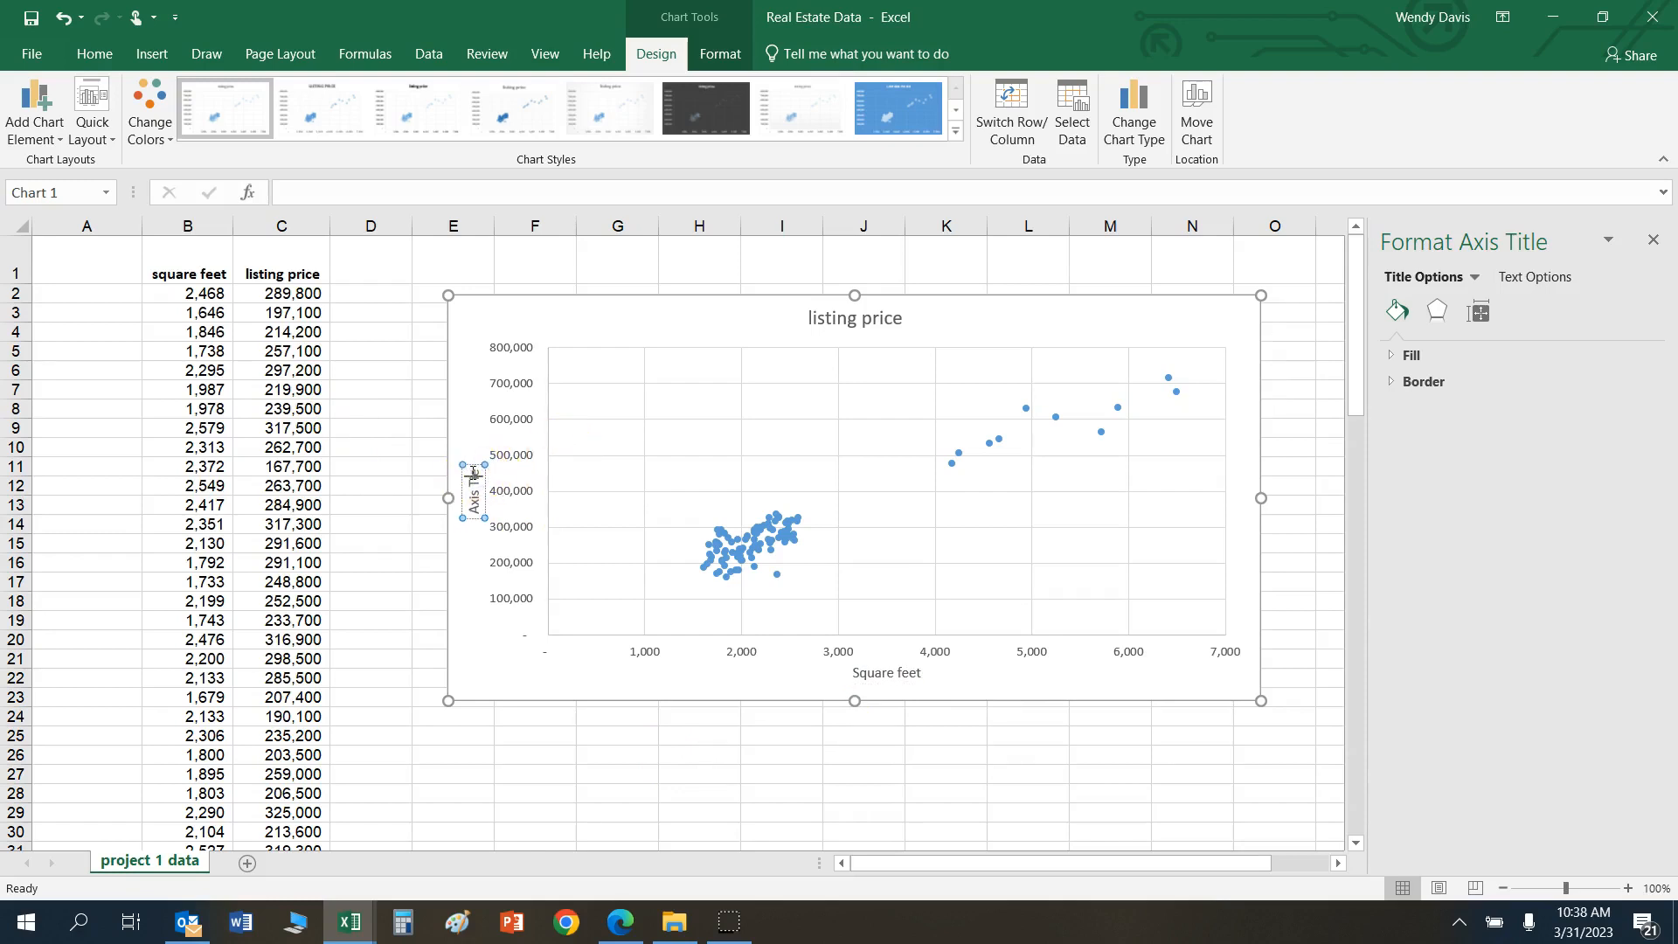
{"action": "key", "text": "BackSpace"}
{"action": "key", "text": "BackSpace"}
{"action": "key", "text": "BackSpace"}
{"action": "key", "text": "BackSpace"}
{"action": "key", "text": "BackSpace"}
{"action": "key", "text": "BackSpace"}
{"action": "key", "text": "BackSpace"}
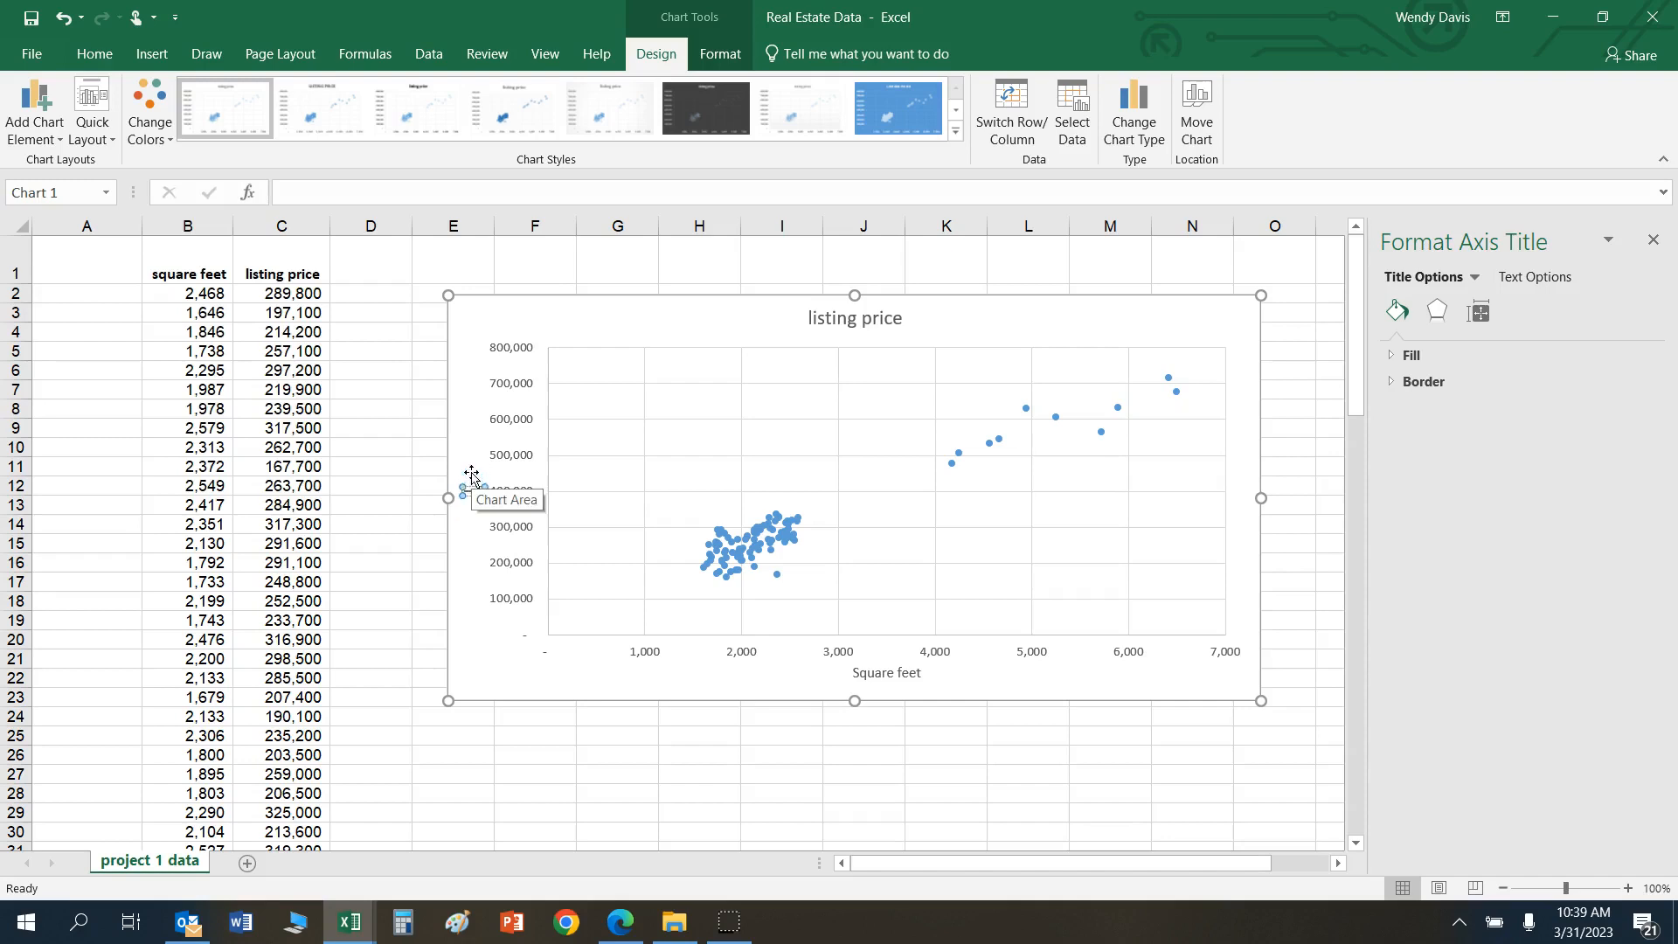
{"action": "type", "text": "Listing price"}
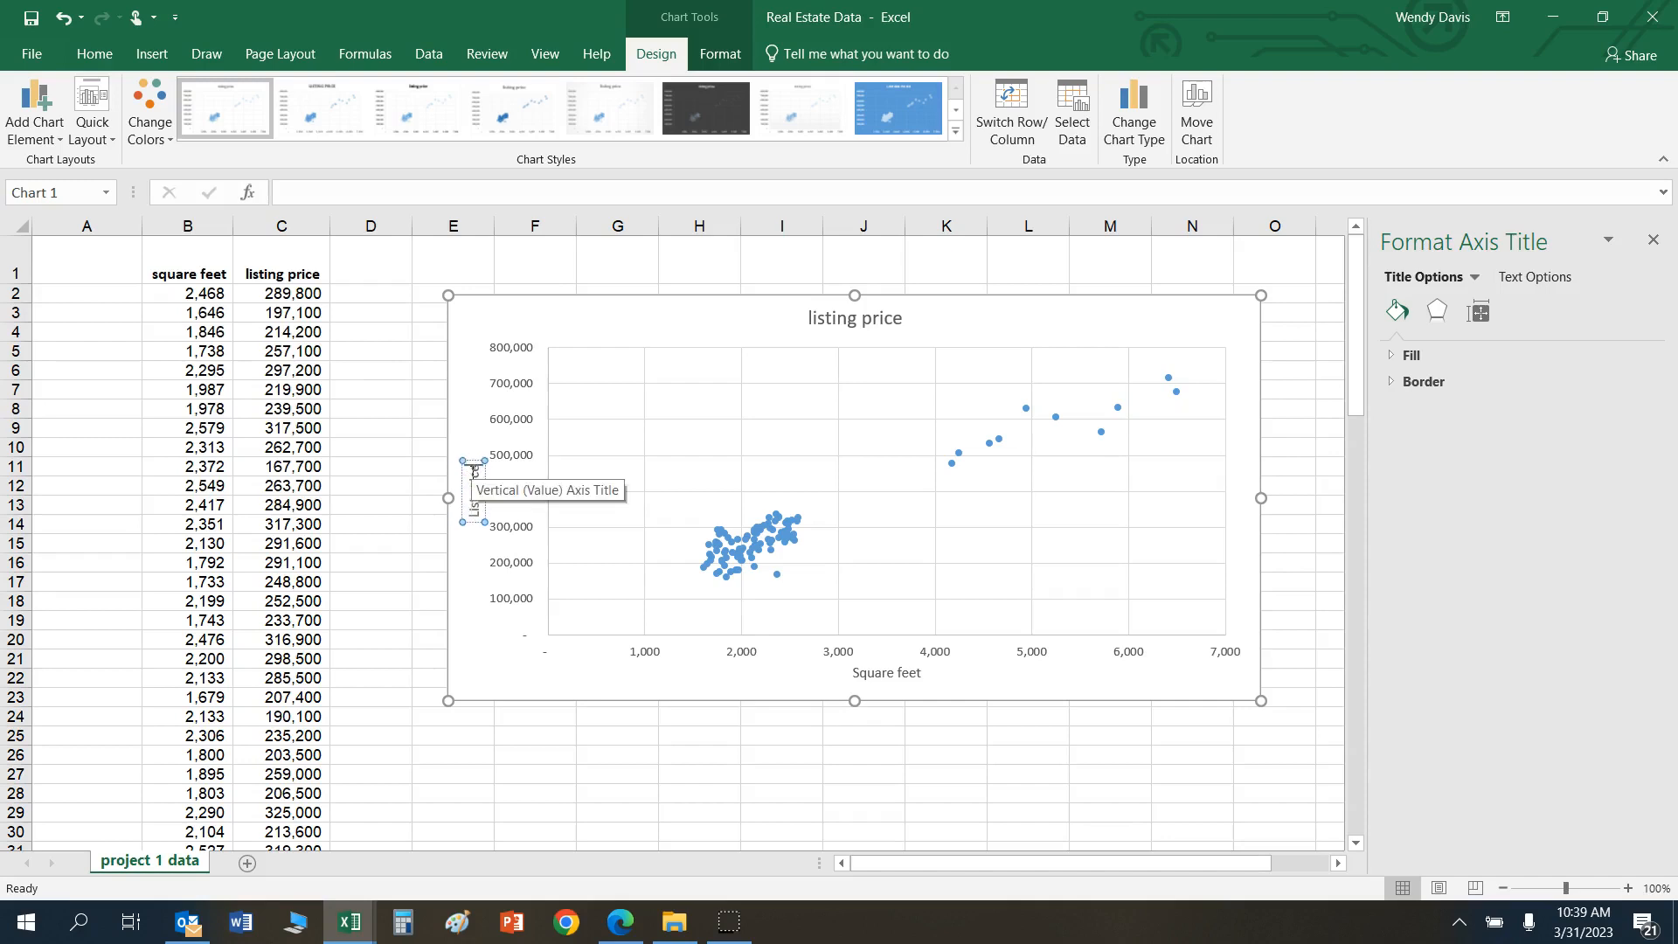
Step: Change the chart title to "Houses in the East South Central Region"
{"action": "left_click", "coordinate": [893, 317]}
{"action": "left_click", "coordinate": [811, 318]}
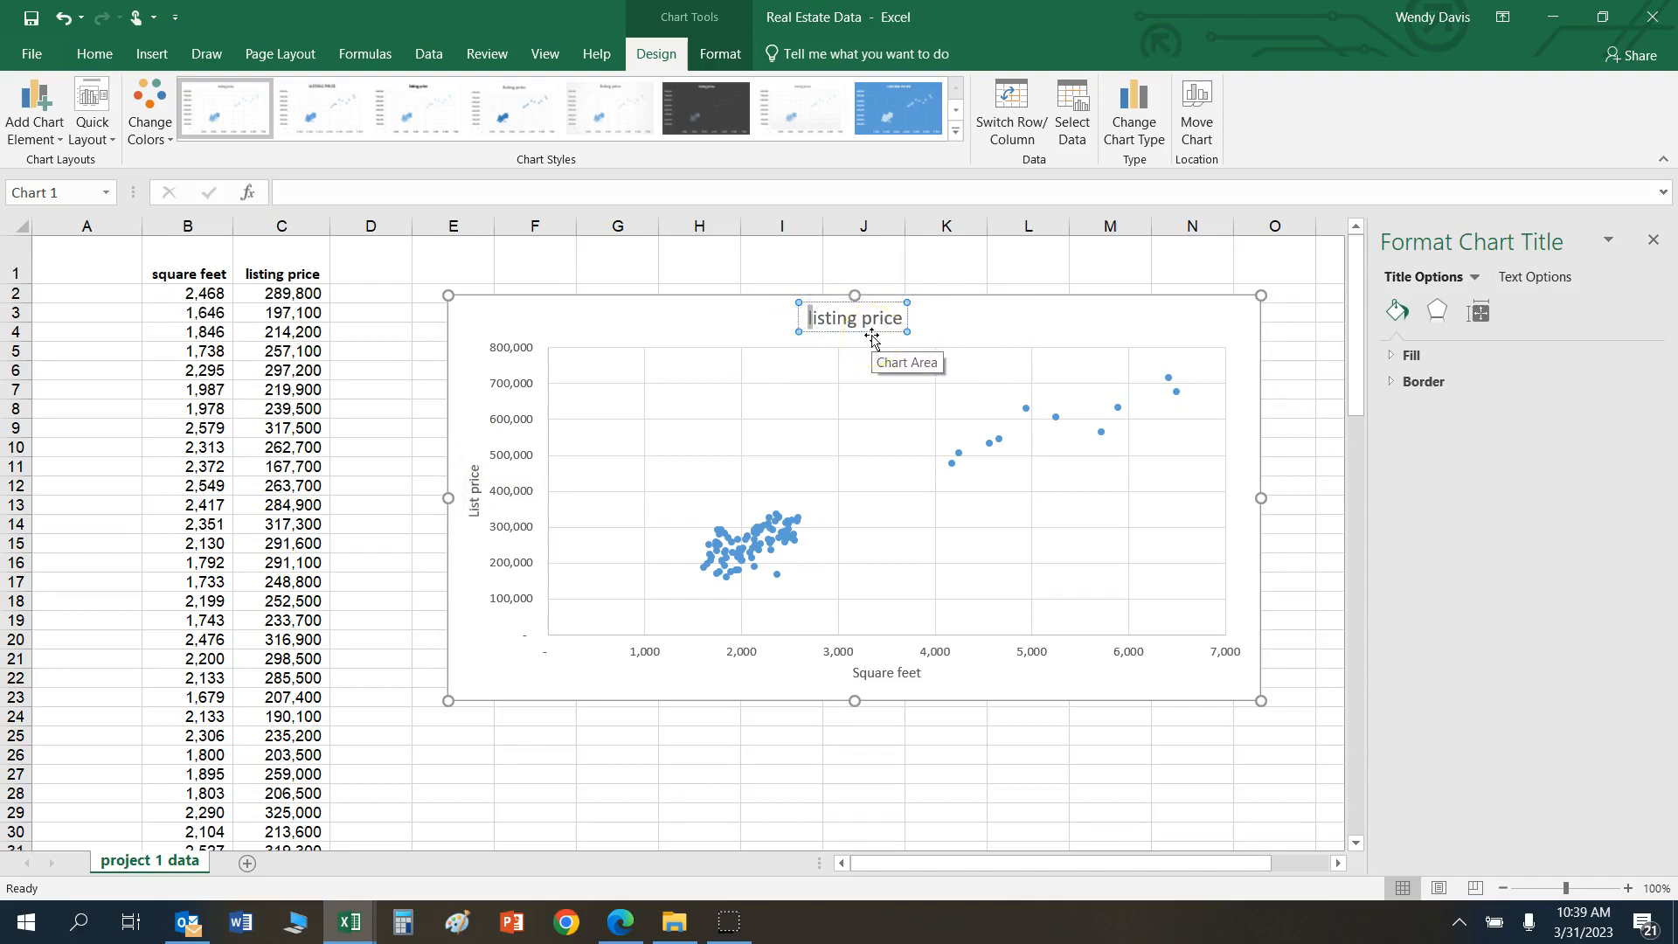
{"action": "key", "text": "Delete"}
{"action": "key", "text": "Delete"}
{"action": "key", "text": "Delete"}
{"action": "key", "text": "Delete"}
{"action": "key", "text": "Delete"}
{"action": "key", "text": "Delete"}
{"action": "key", "text": "Delete"}
{"action": "key", "text": "Delete"}
{"action": "key", "text": "Delete"}
{"action": "key", "text": "Delete"}
{"action": "key", "text": "Delete"}
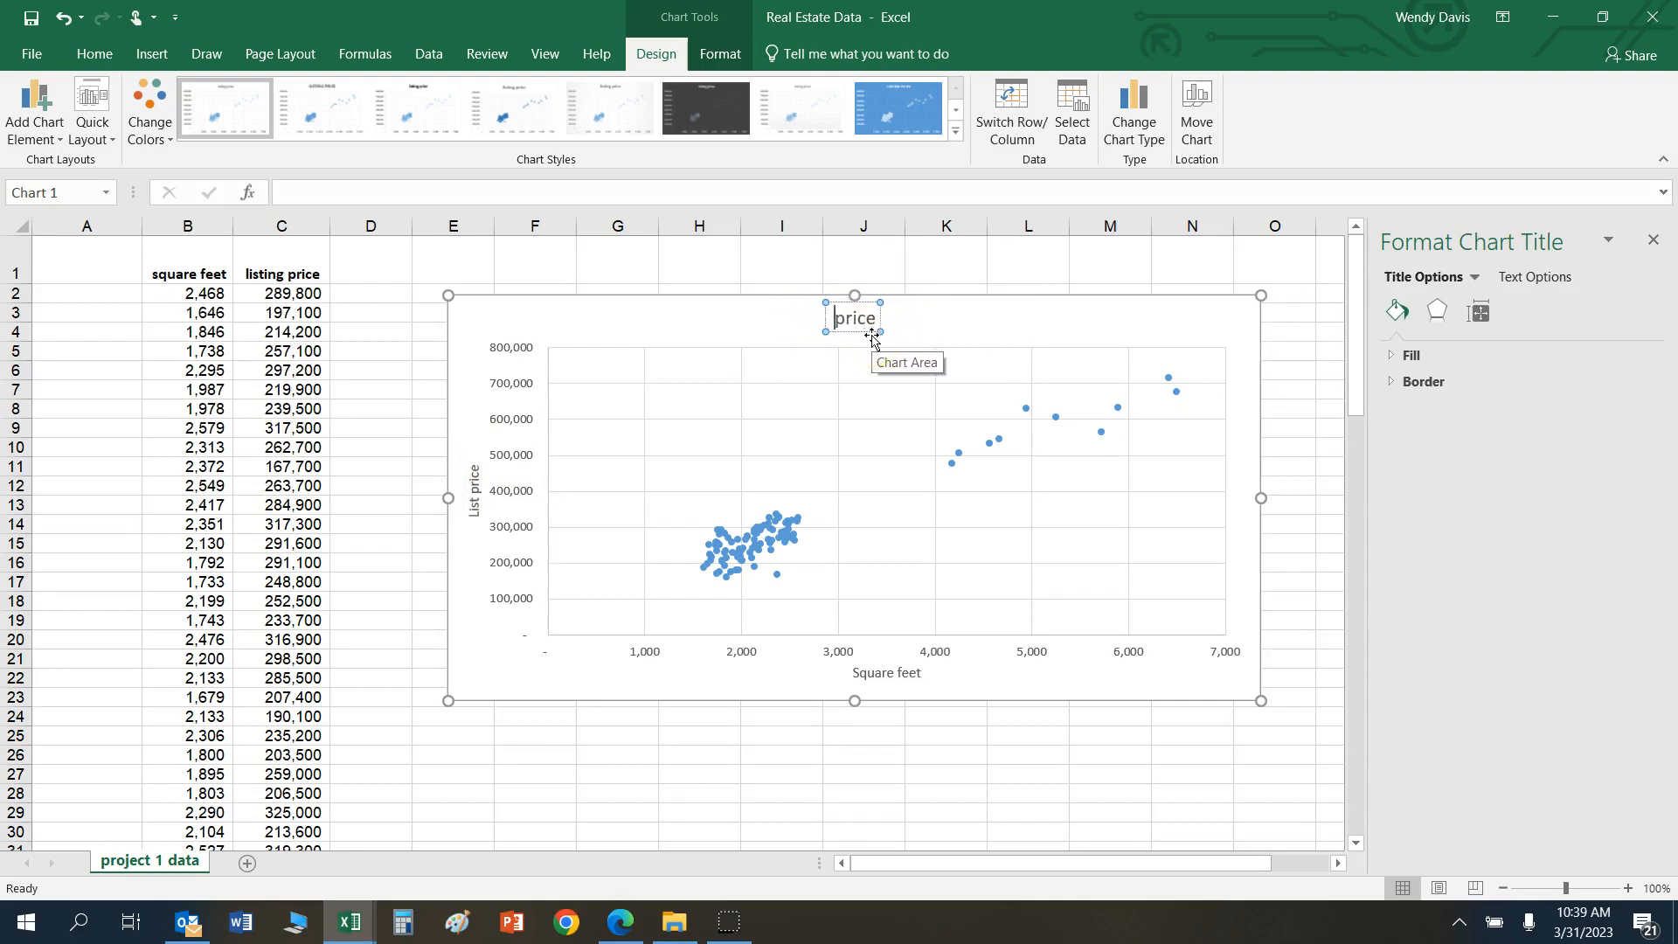
{"action": "key", "text": "Delete"}
{"action": "key", "text": "Delete"}
{"action": "type", "text": "Houses in the Ea"}
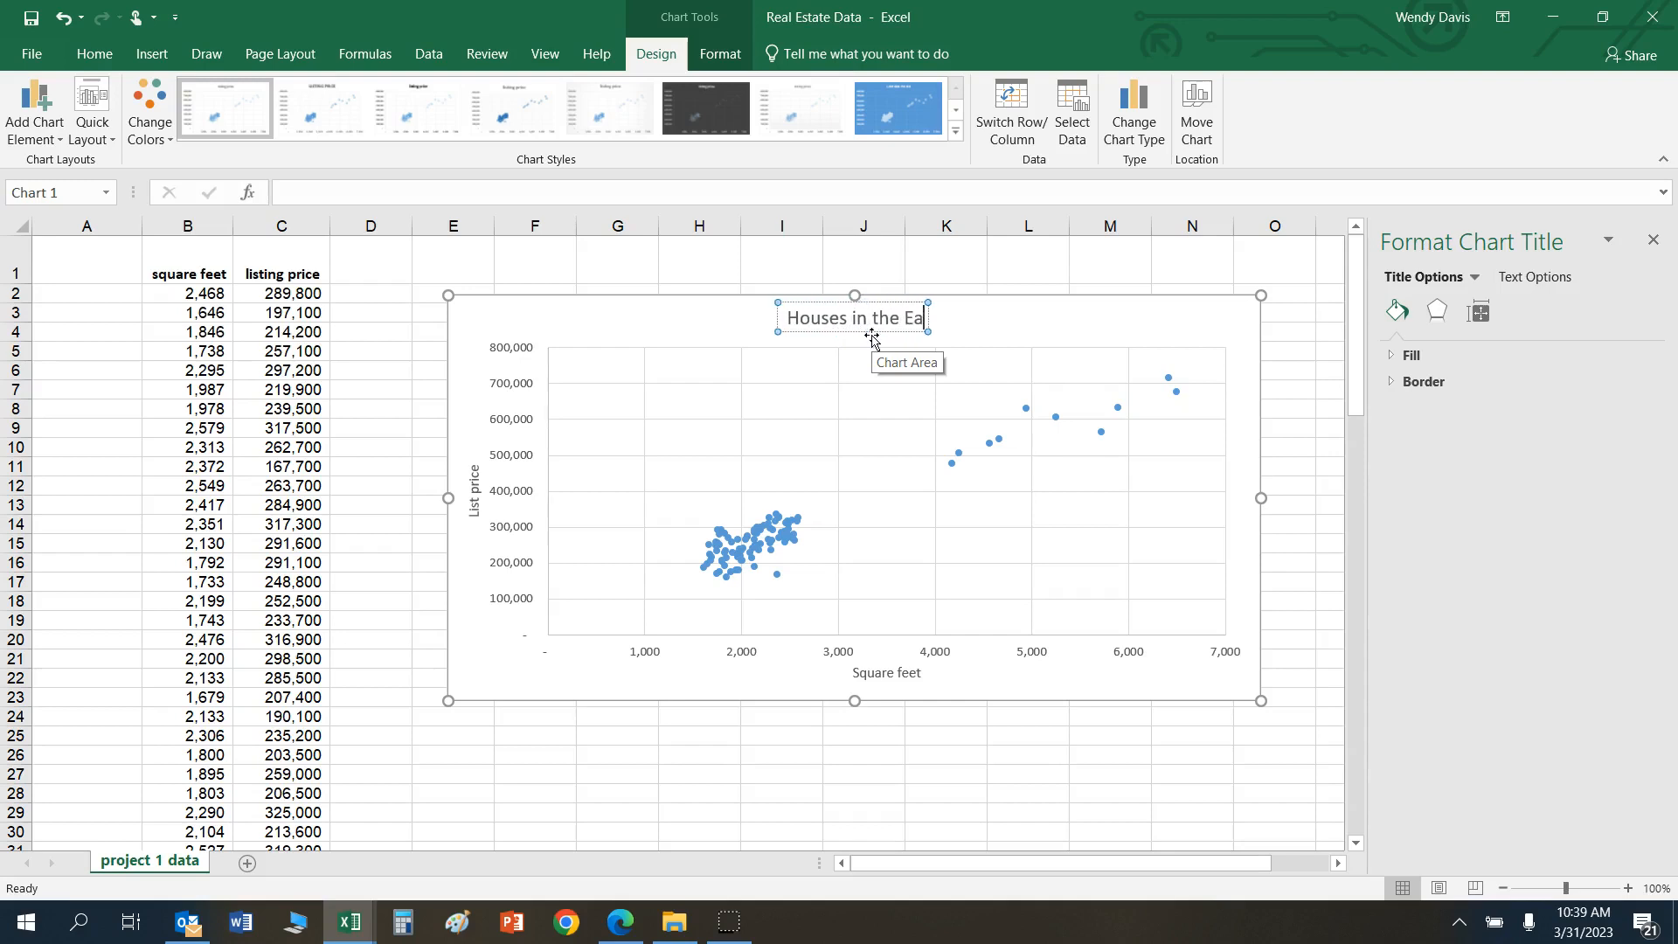
{"action": "type", "text": "st South Cent"}
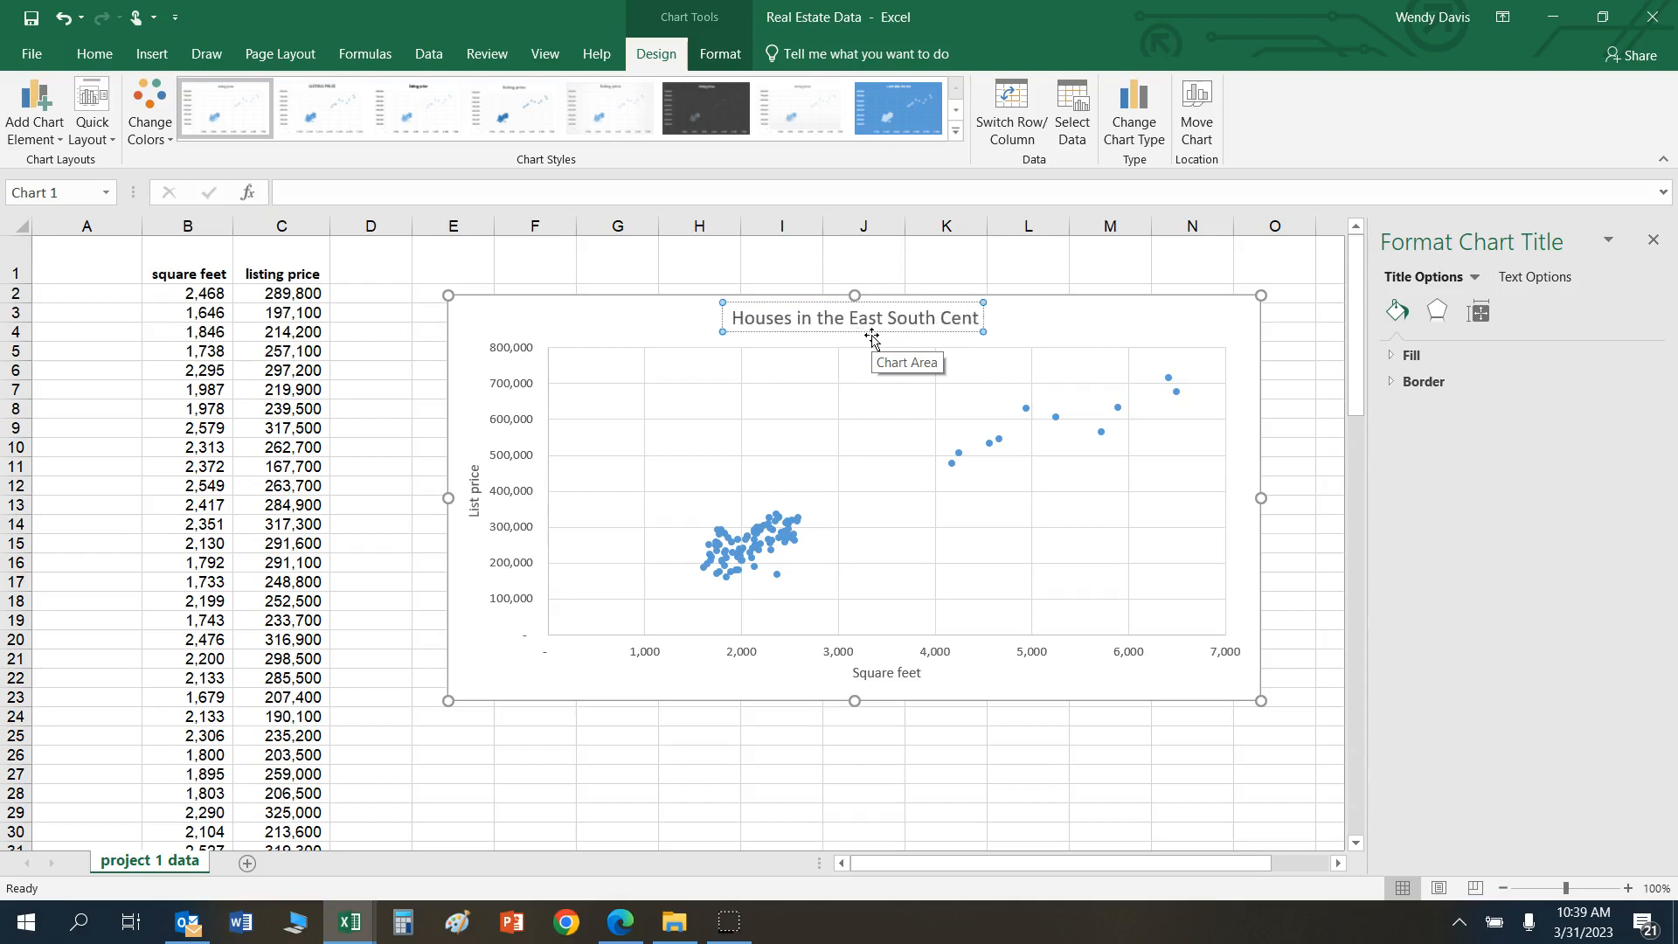
{"action": "type", "text": "ral Region"}
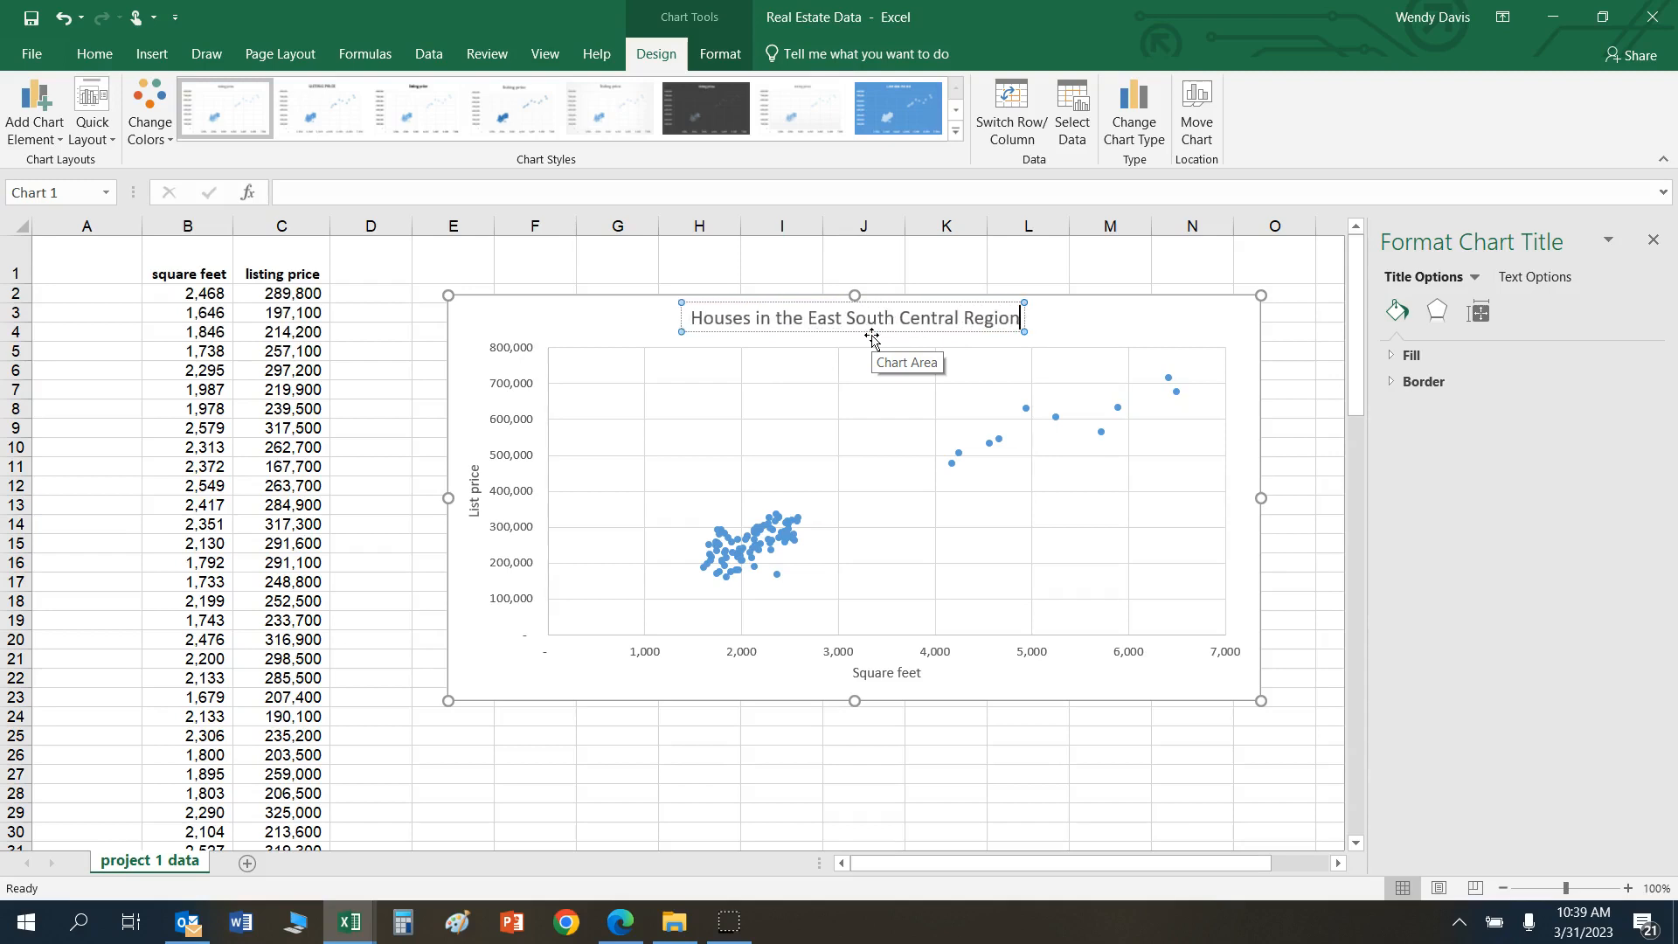
Step: Finish editing the chart title and add a default linear trendline to the scatter chart of list price against square feet
{"action": "left_click", "coordinate": [1137, 330]}
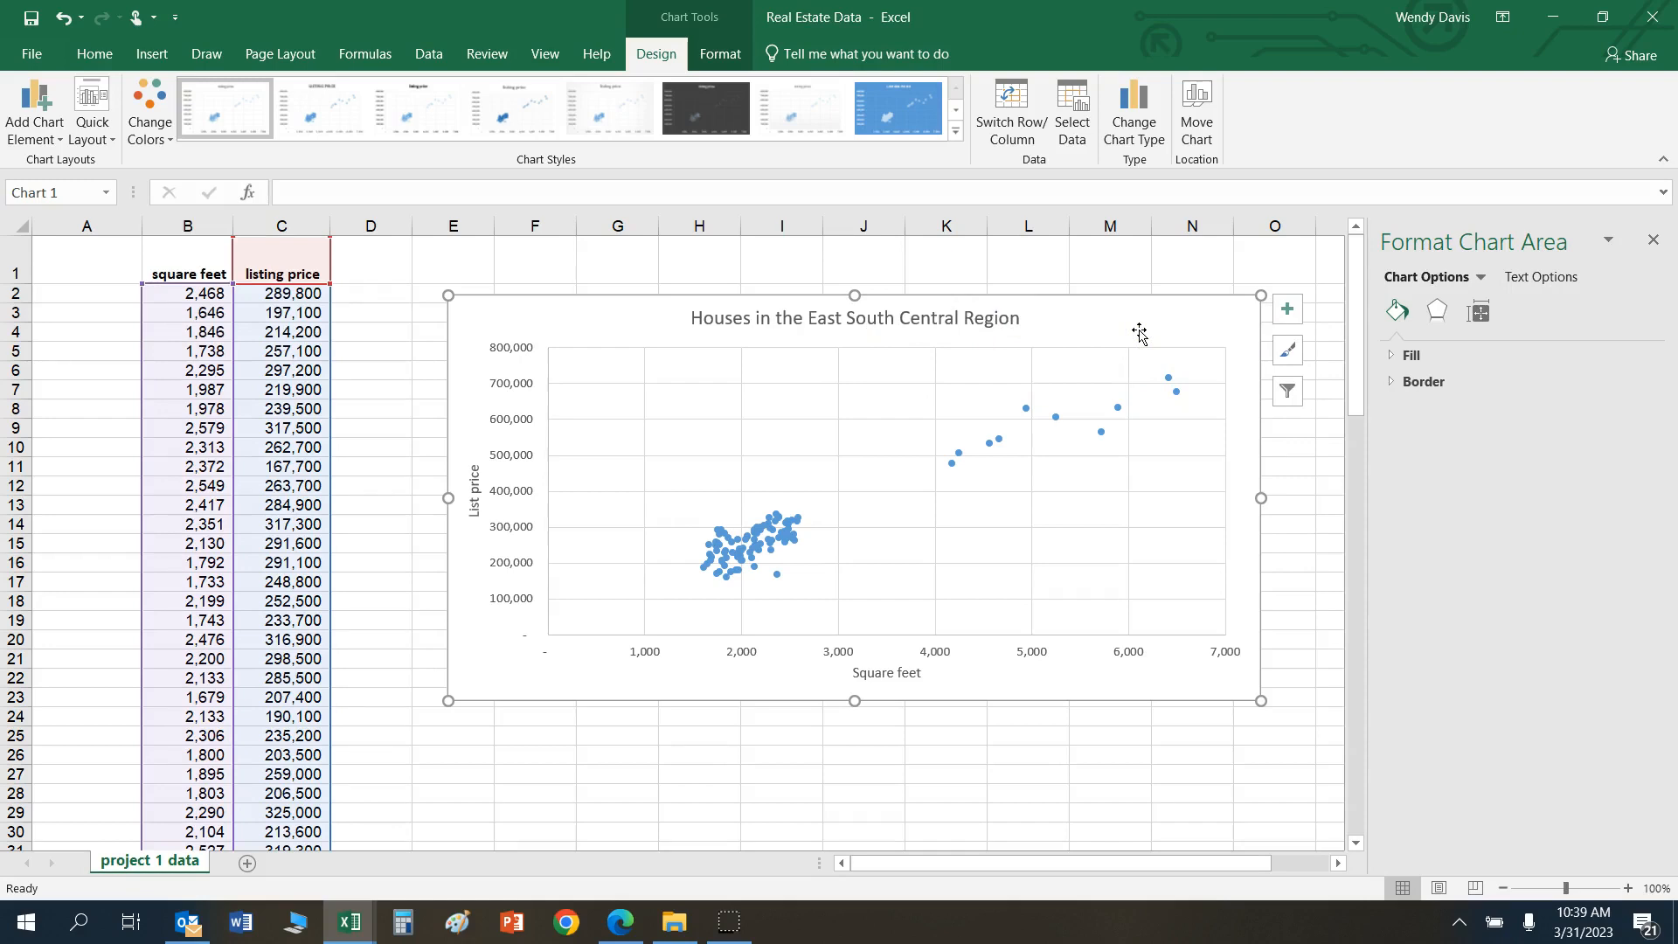
{"action": "left_click", "coordinate": [1653, 240]}
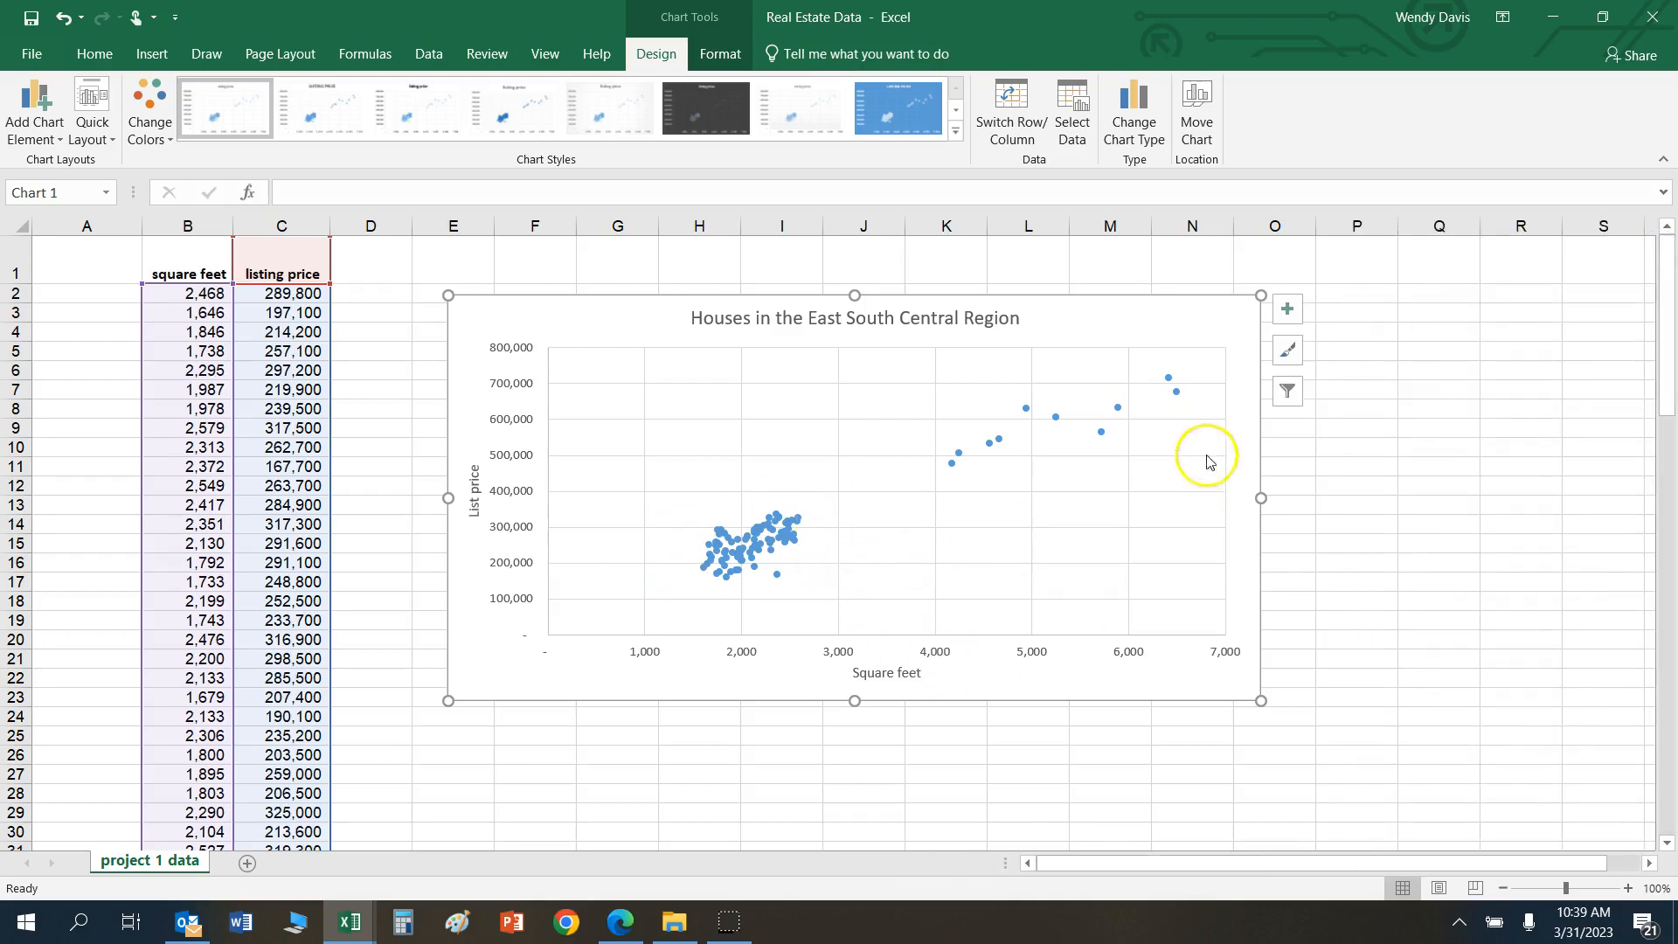
{"action": "left_click", "coordinate": [1292, 312]}
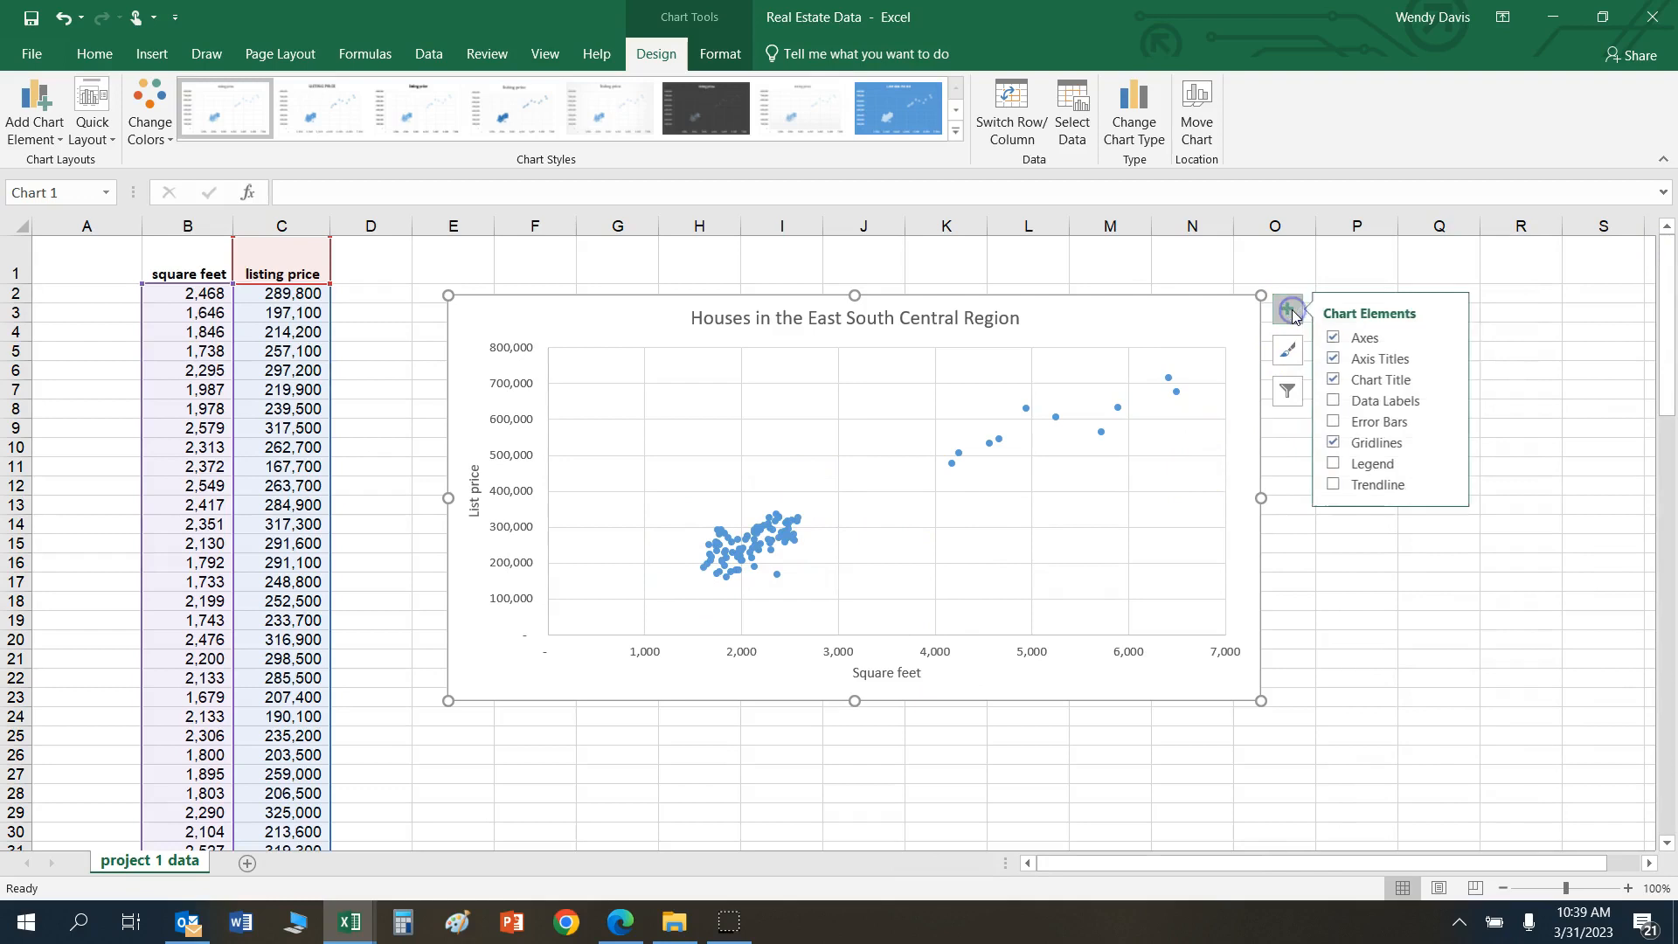
{"action": "left_click", "coordinate": [1337, 486]}
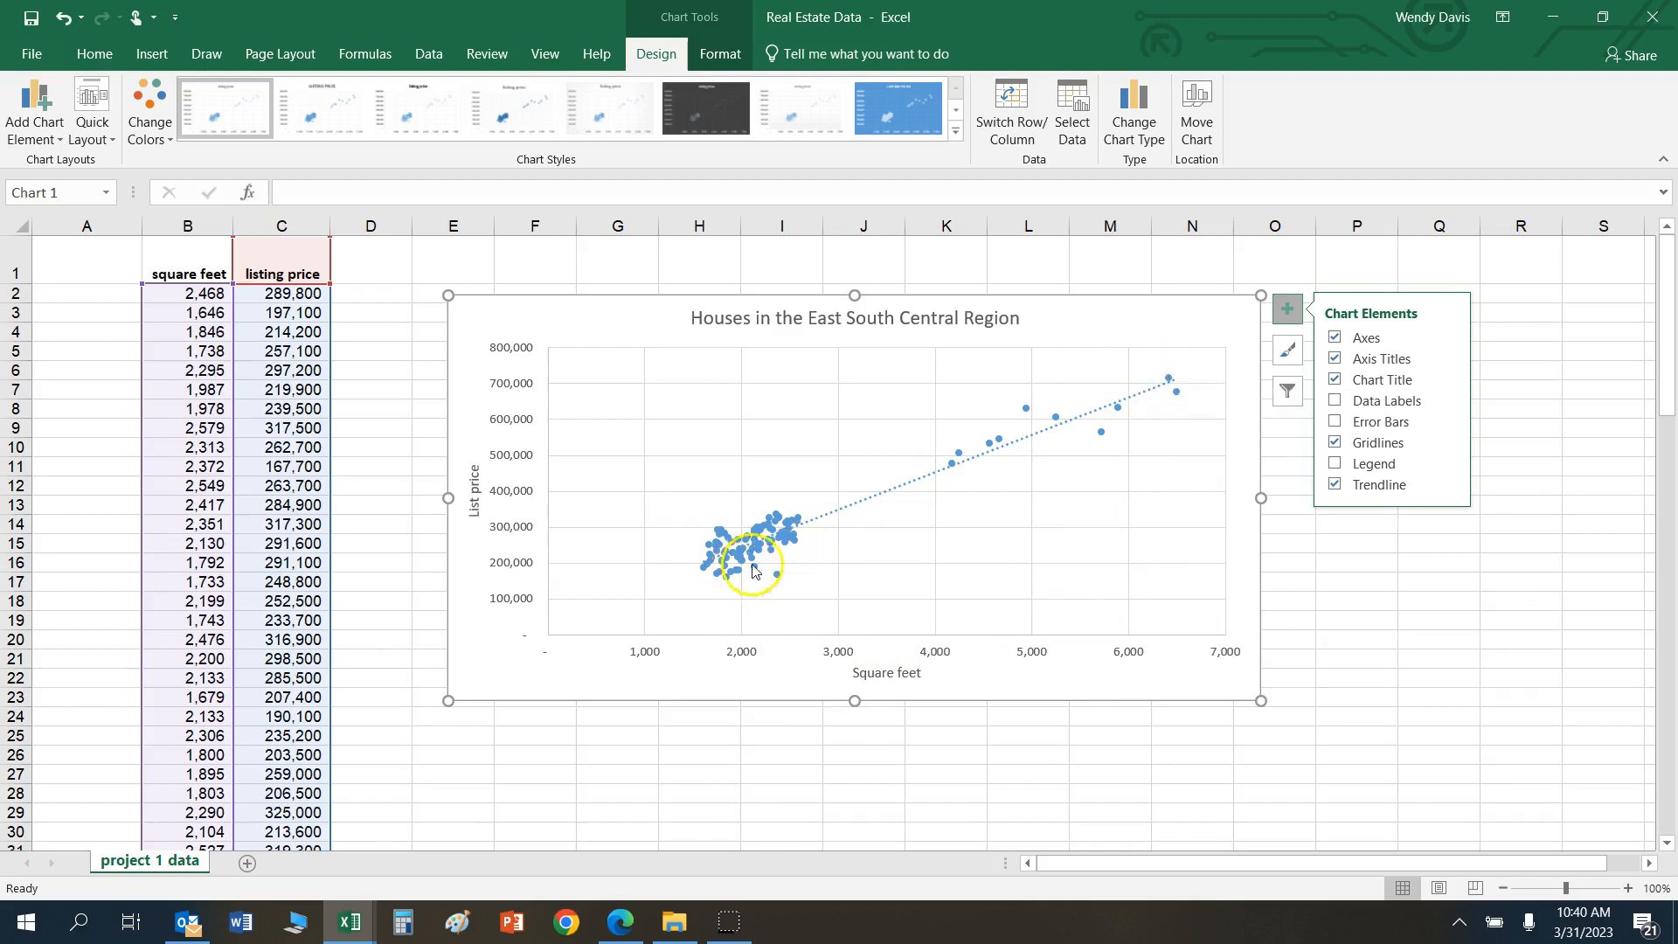
Step: Display the linear trendline's equation and R-squared value on the scatter chart
{"action": "left_click", "coordinate": [1449, 486]}
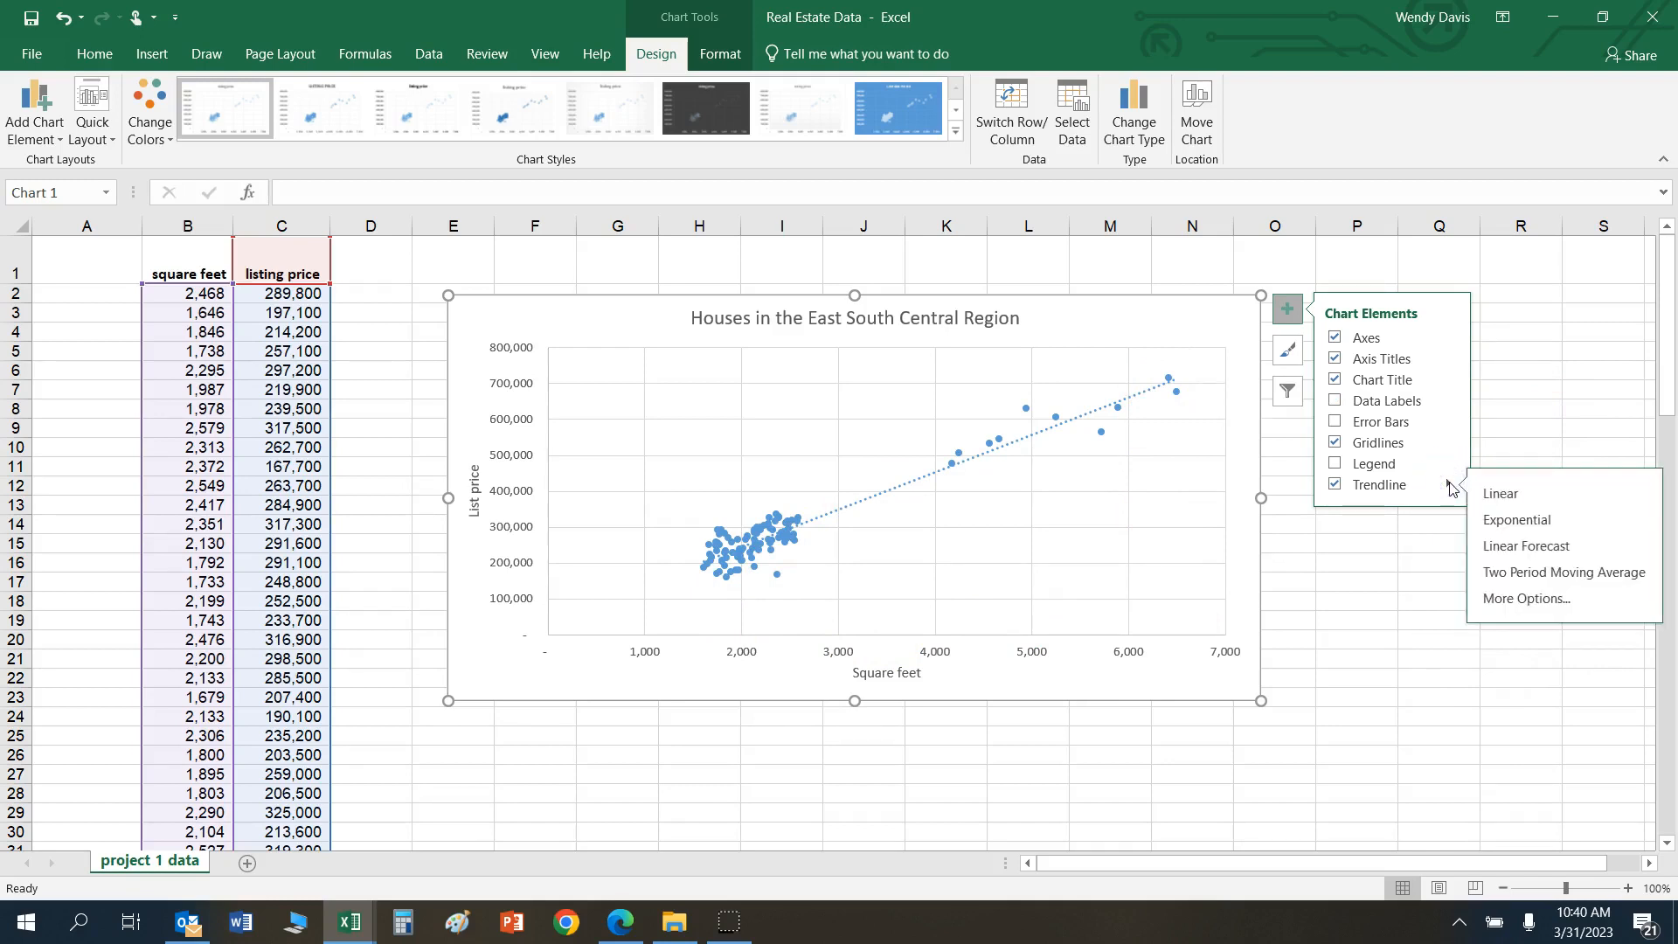
{"action": "left_click", "coordinate": [1554, 600]}
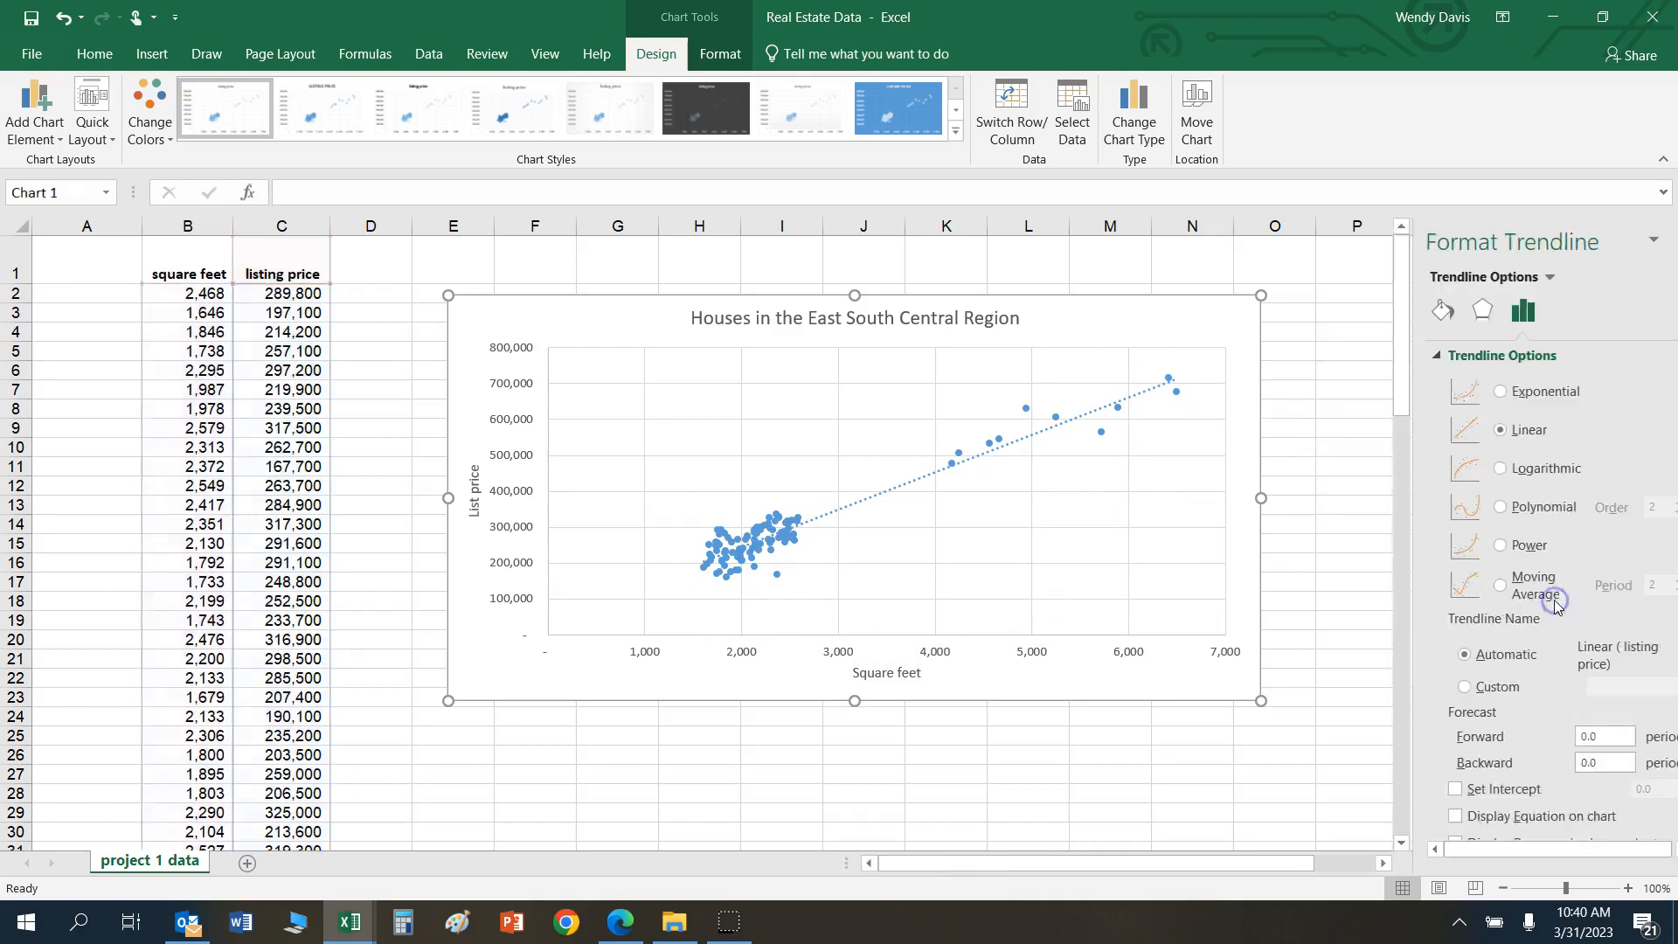
{"action": "scroll", "coordinate": [1564, 732], "scroll_direction": "down", "scroll_amount": 1}
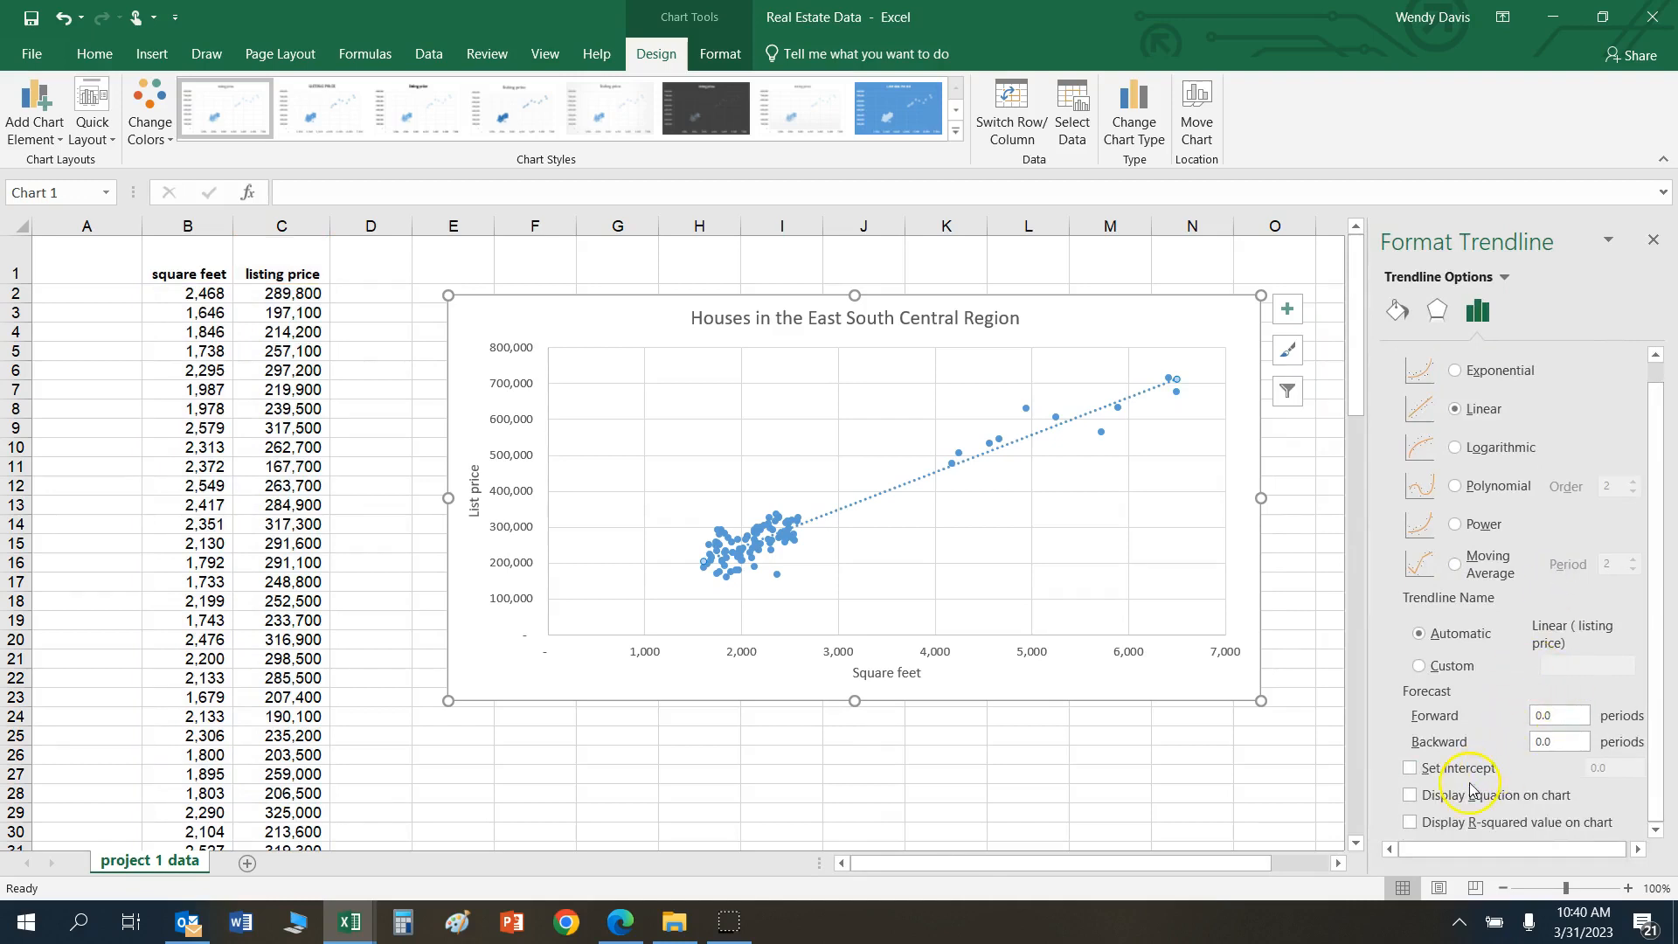
{"action": "left_click", "coordinate": [1414, 796]}
{"action": "left_click", "coordinate": [1410, 823]}
{"action": "left_click", "coordinate": [1652, 241]}
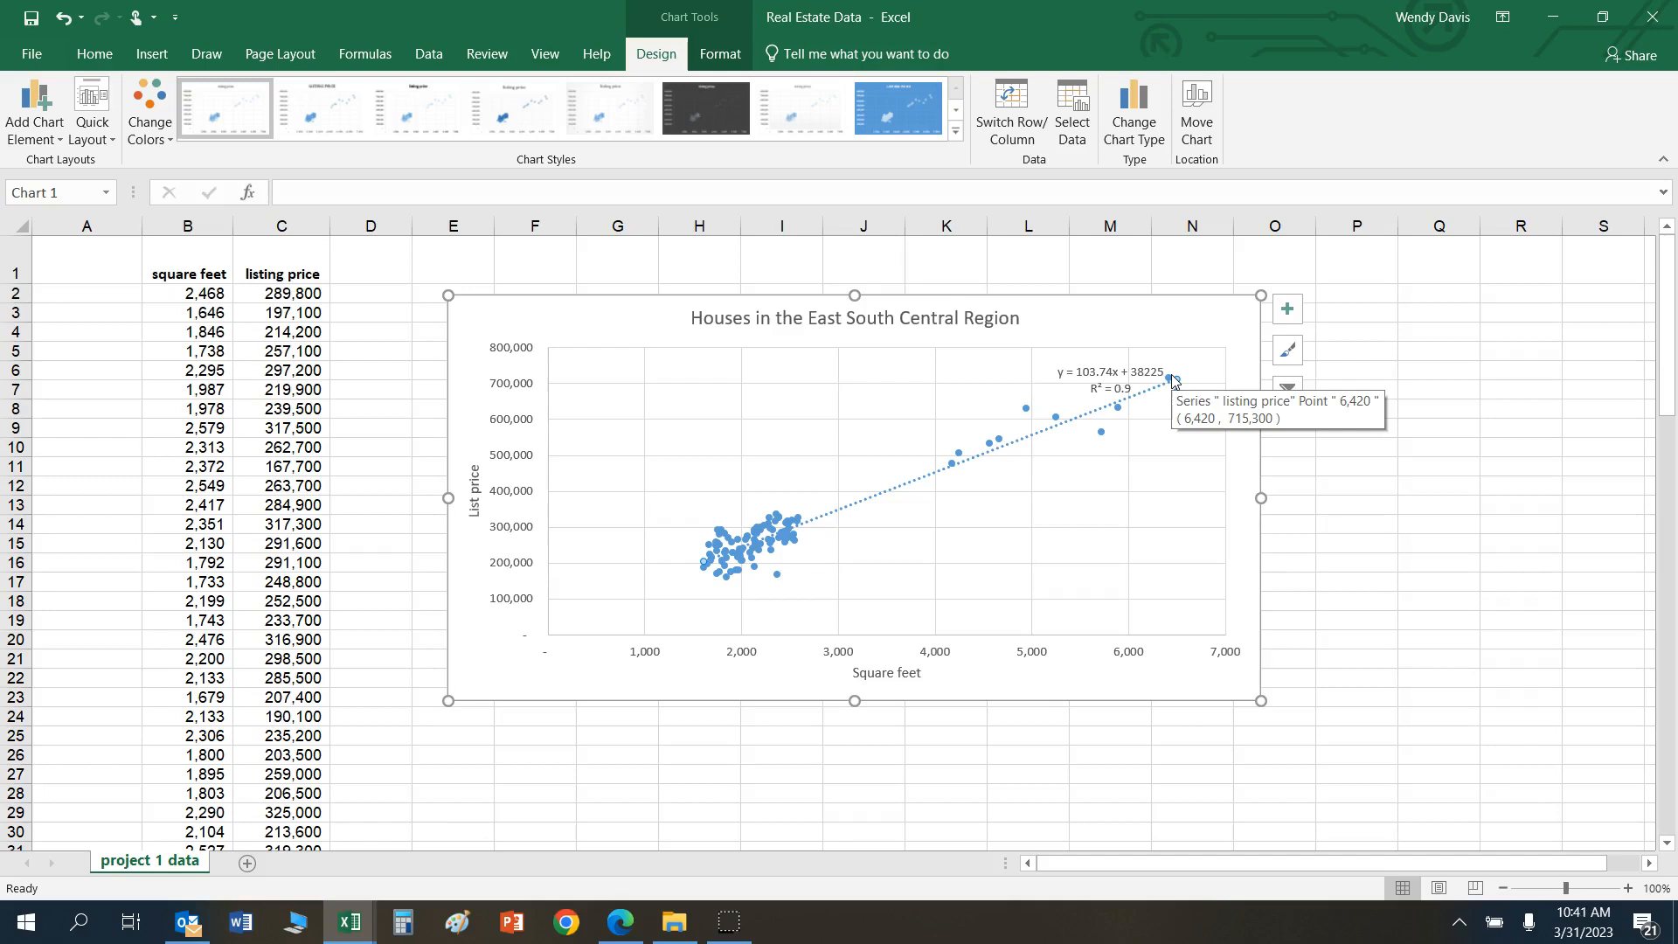
{"action": "left_click", "coordinate": [1143, 394]}
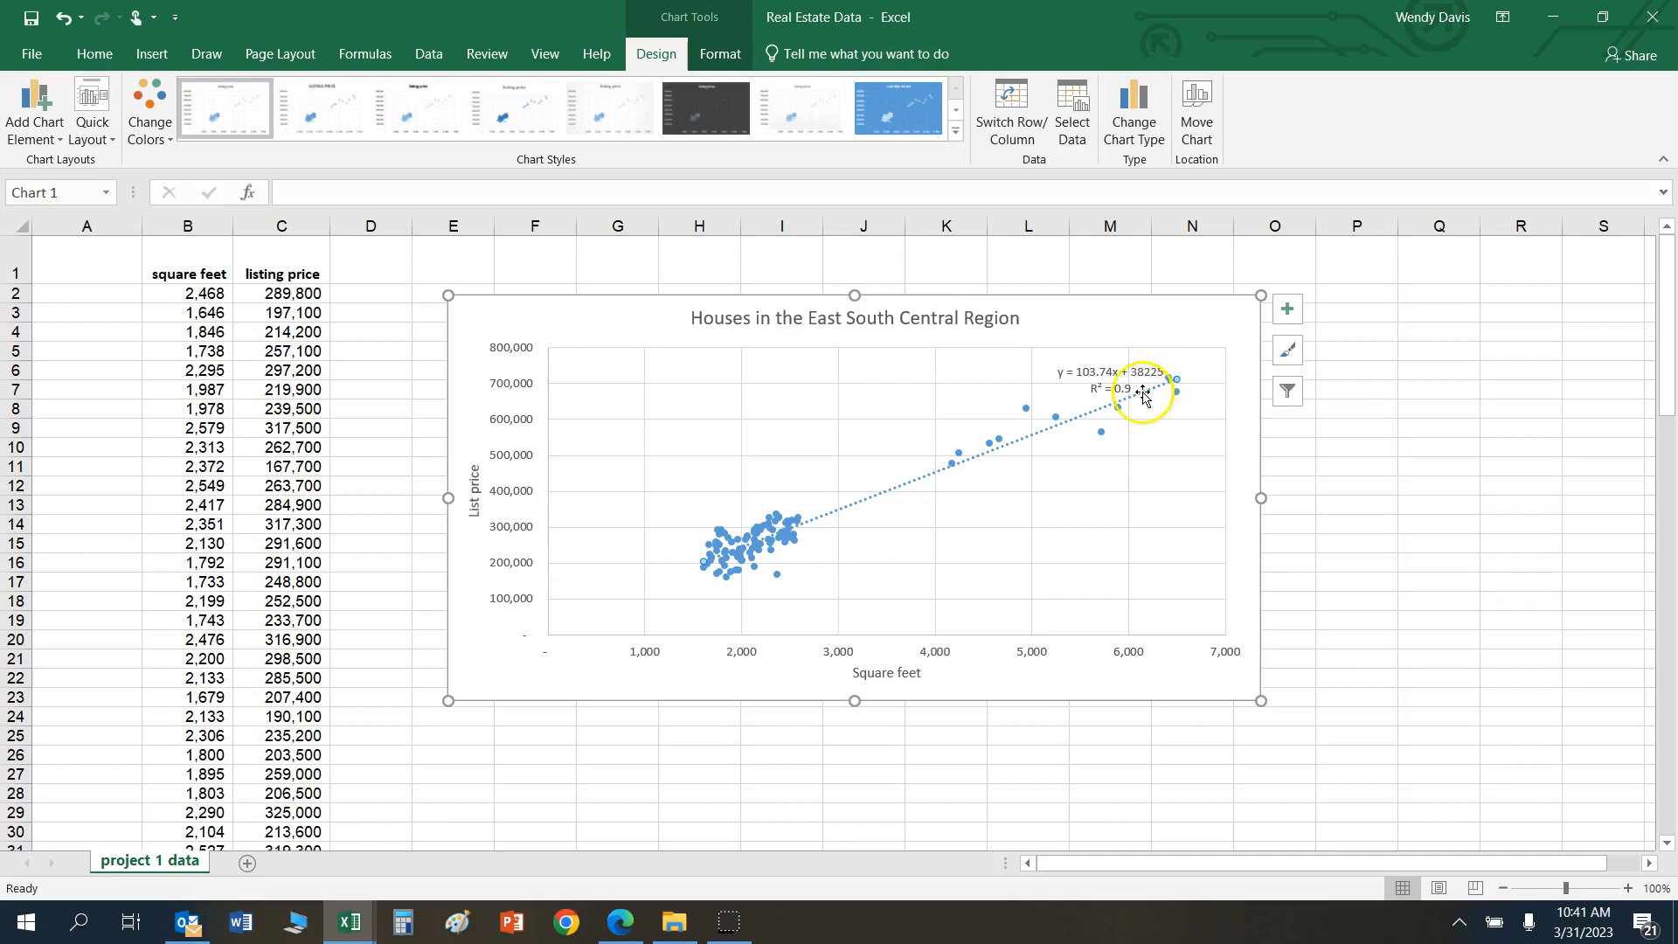